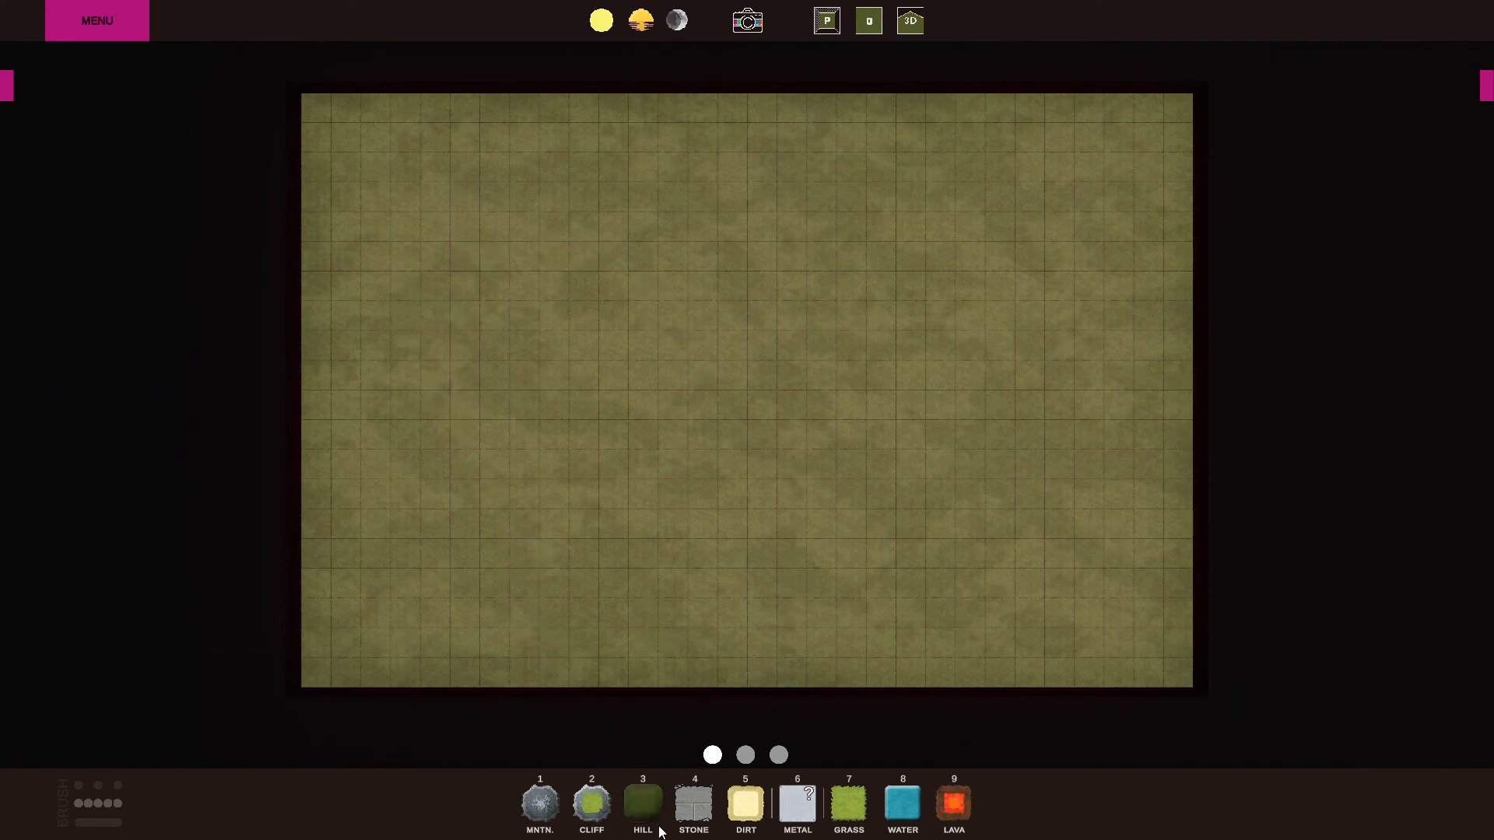
Paint a winding cliff near the map's western edge and a branching lava pit in its southeastern part.
{"action": "left_click", "coordinate": [589, 803]}
{"action": "mouse_move", "coordinate": [477, 559]}
{"action": "left_mouse_down"}
{"action": "mouse_move", "coordinate": [423, 400]}
{"action": "mouse_move", "coordinate": [424, 342]}
{"action": "left_mouse_up"}
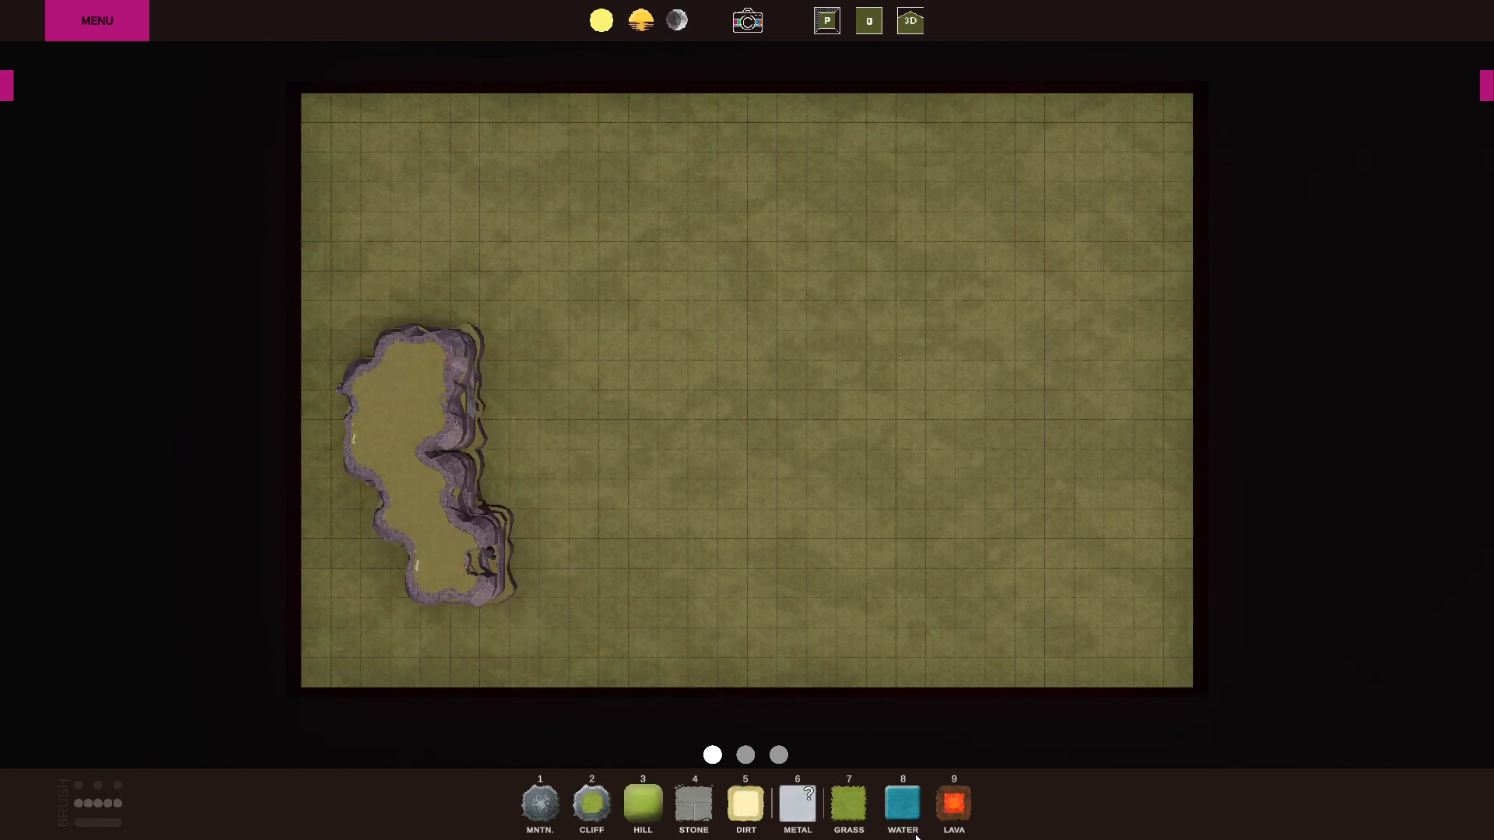
{"action": "left_click", "coordinate": [949, 800]}
{"action": "mouse_move", "coordinate": [828, 612]}
{"action": "left_mouse_down"}
{"action": "mouse_move", "coordinate": [949, 516]}
{"action": "mouse_move", "coordinate": [1035, 549]}
{"action": "mouse_move", "coordinate": [1046, 420]}
{"action": "left_mouse_up"}
Paint a small dirt patch at the map's centre and a row of trees along its northern edge.
{"action": "left_click", "coordinate": [745, 803]}
{"action": "mouse_move", "coordinate": [670, 447]}
{"action": "left_mouse_down"}
{"action": "mouse_move", "coordinate": [725, 372]}
{"action": "mouse_move", "coordinate": [722, 408]}
{"action": "left_mouse_up"}
{"action": "left_click", "coordinate": [745, 755]}
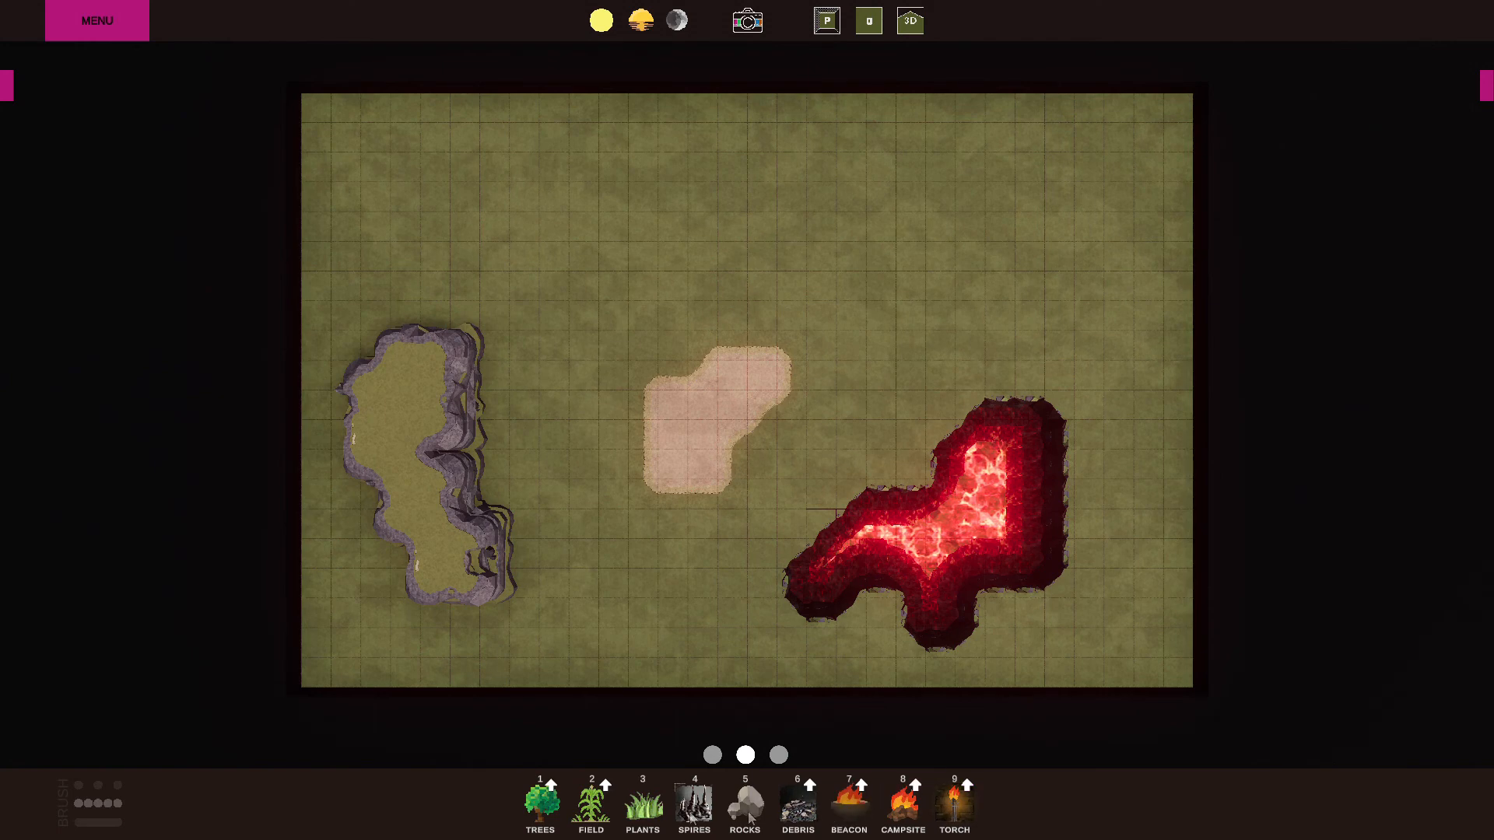
{"action": "left_click", "coordinate": [541, 806]}
{"action": "mouse_move", "coordinate": [456, 200]}
{"action": "left_mouse_down"}
{"action": "mouse_move", "coordinate": [604, 160]}
{"action": "mouse_move", "coordinate": [807, 176]}
{"action": "mouse_move", "coordinate": [847, 233]}
{"action": "left_mouse_up"}
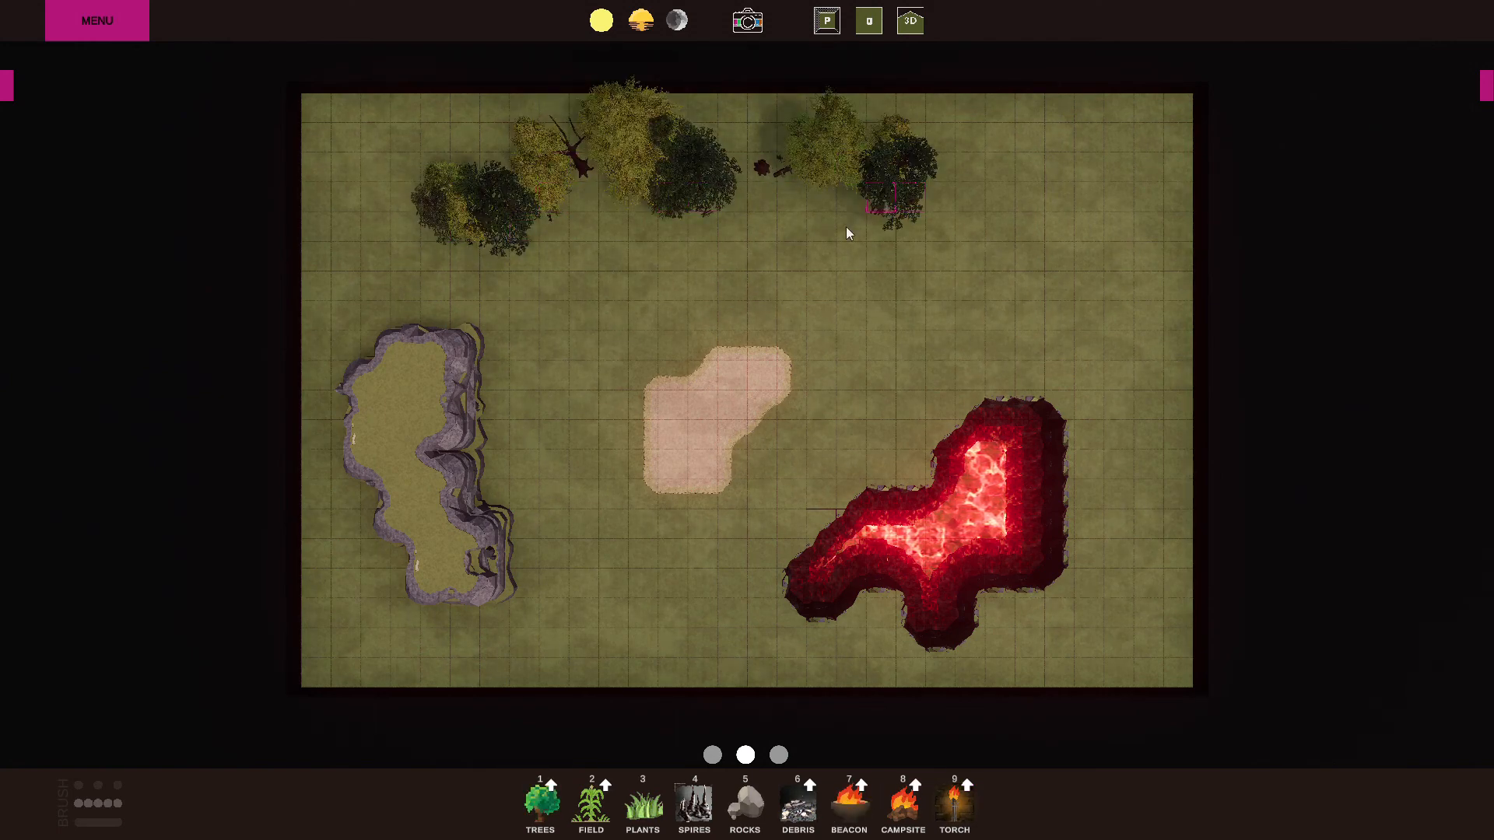
{"action": "left_click", "coordinate": [779, 756]}
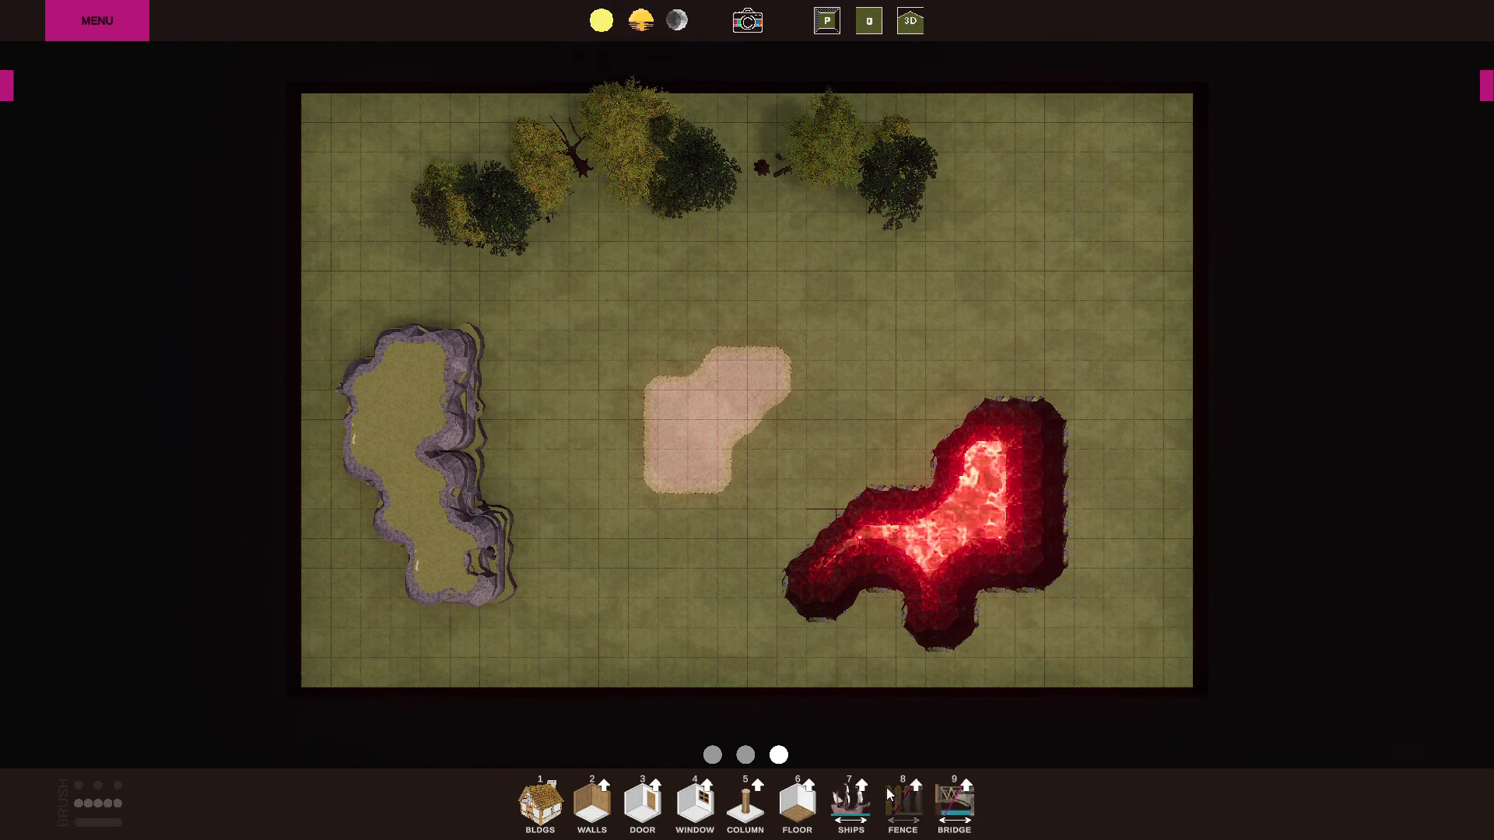
{"action": "scroll", "coordinate": [889, 788], "scroll_direction": "up", "scroll_amount": 2}
{"action": "scroll", "coordinate": [889, 787], "scroll_direction": "down", "scroll_amount": 2}
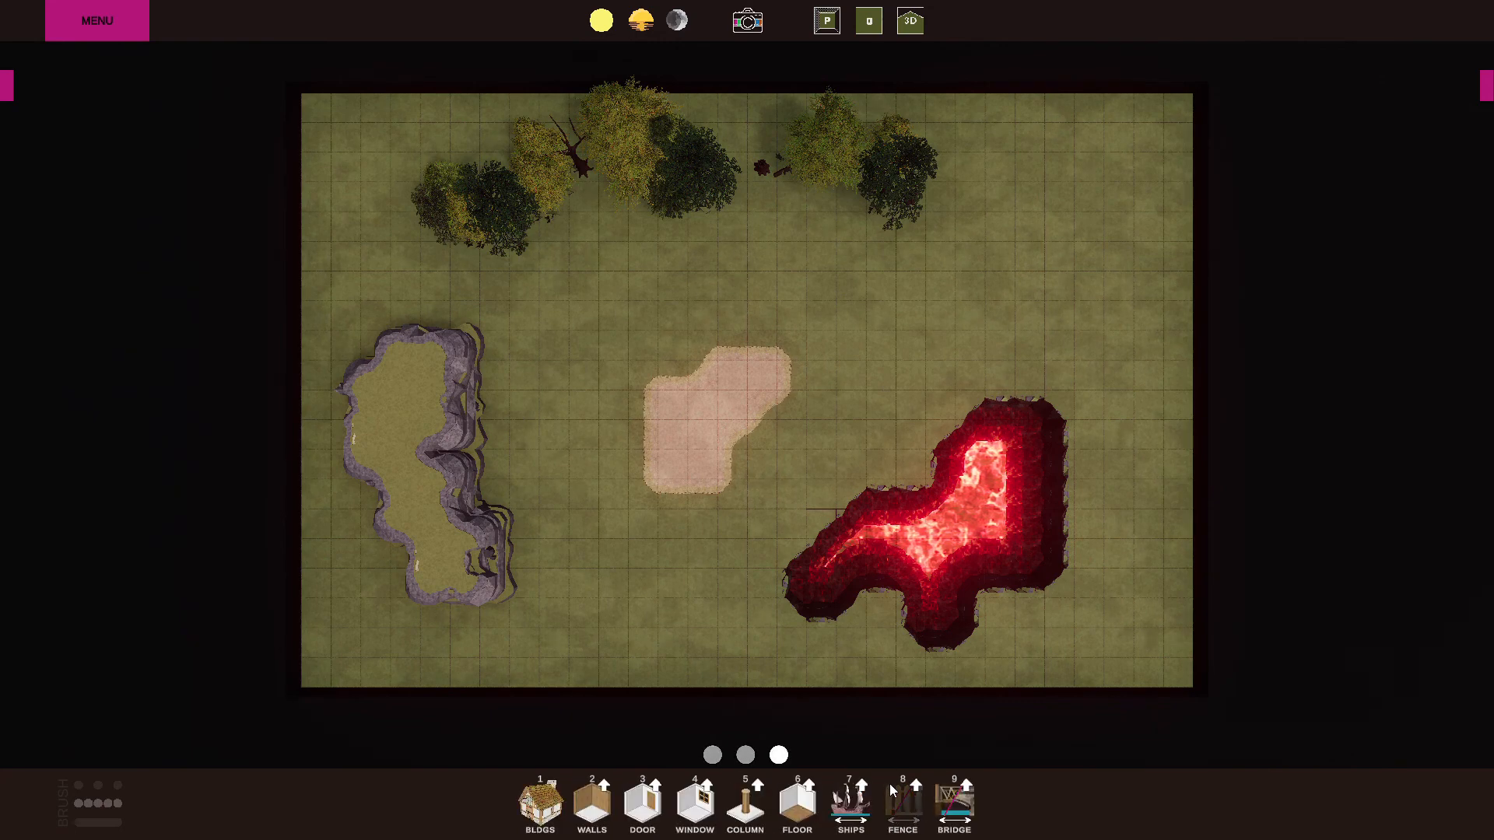
{"action": "scroll", "coordinate": [889, 783], "scroll_direction": "up", "scroll_amount": 2}
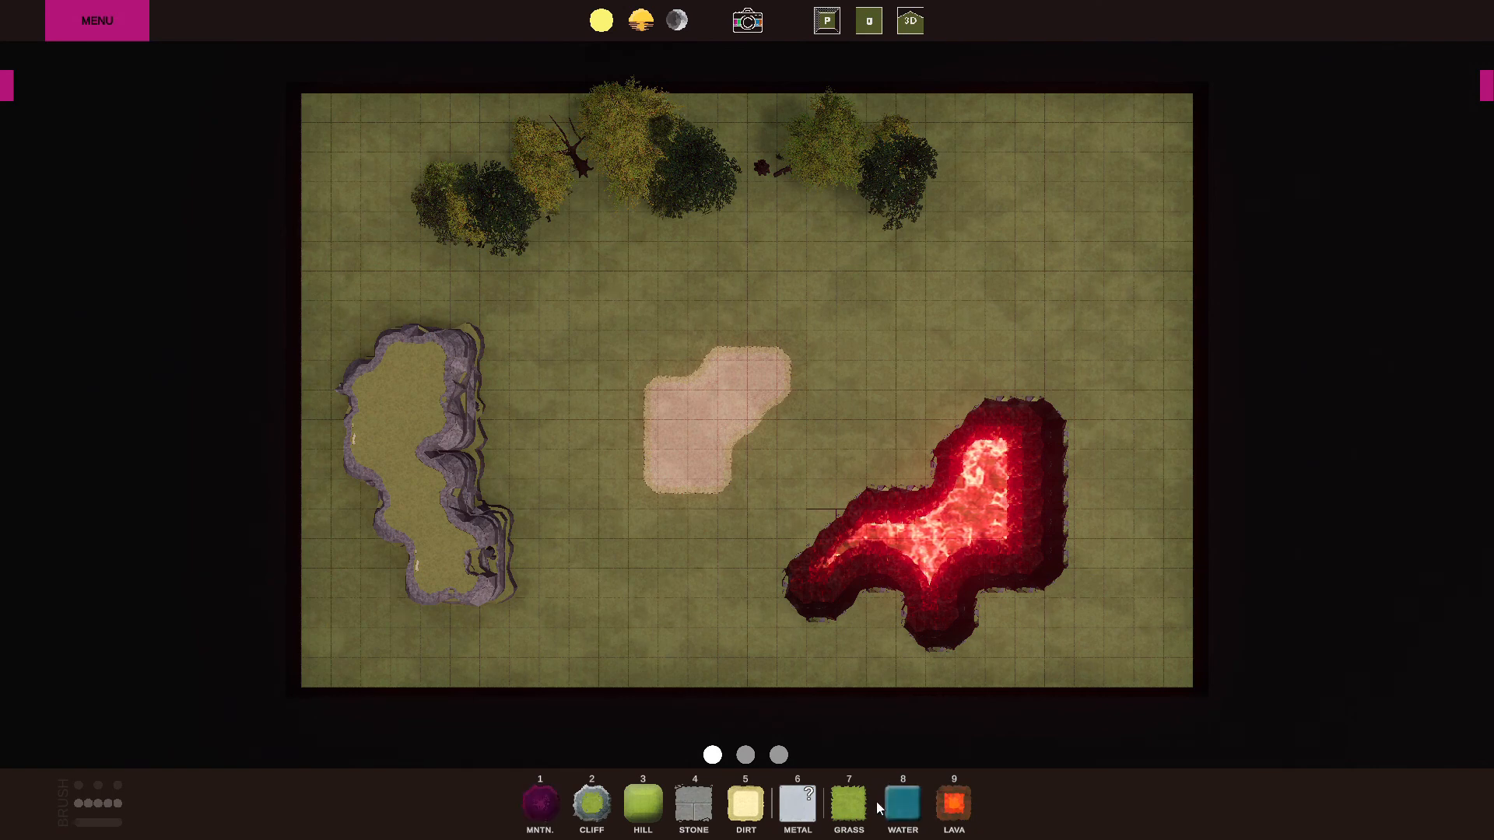
Paint a short mountain on the grass just southeast of the cliff.
{"action": "key", "text": "4"}
{"action": "key", "text": "5"}
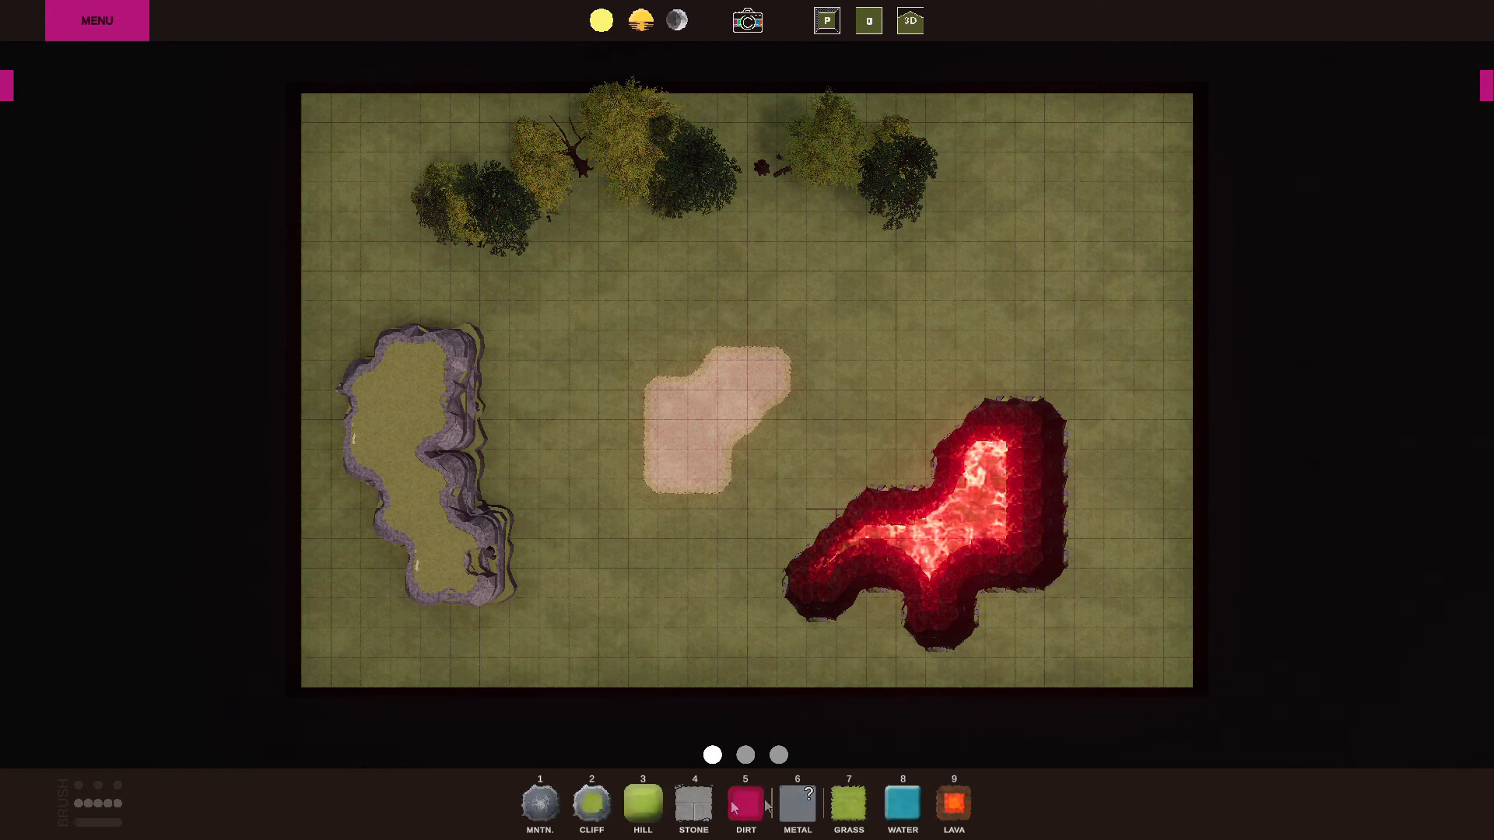
{"action": "left_click", "coordinate": [544, 820]}
{"action": "left_click_drag", "start_coordinate": [587, 537], "coordinate": [606, 617]}
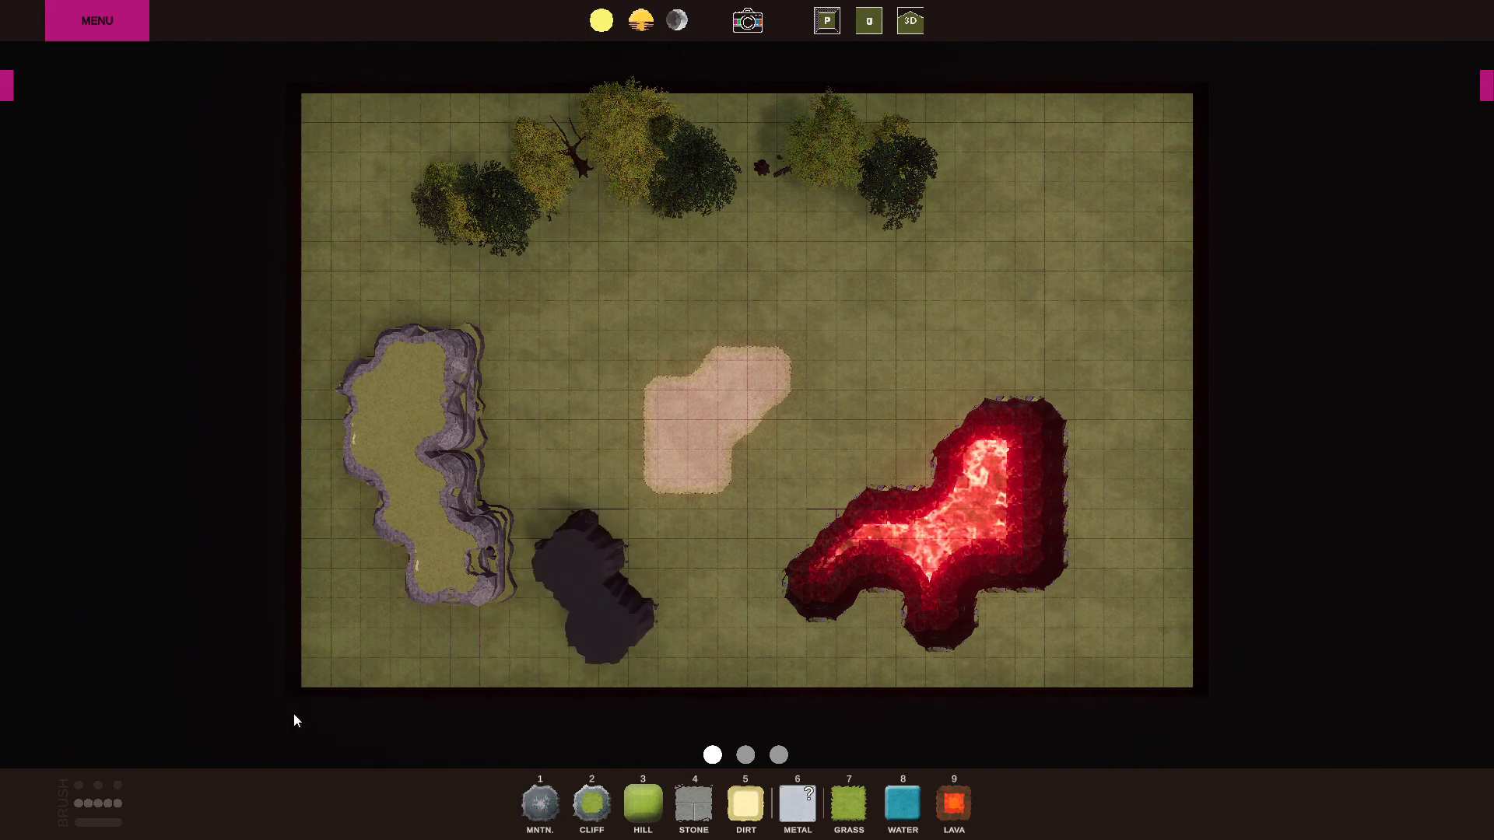
{"action": "left_click", "coordinate": [8, 86]}
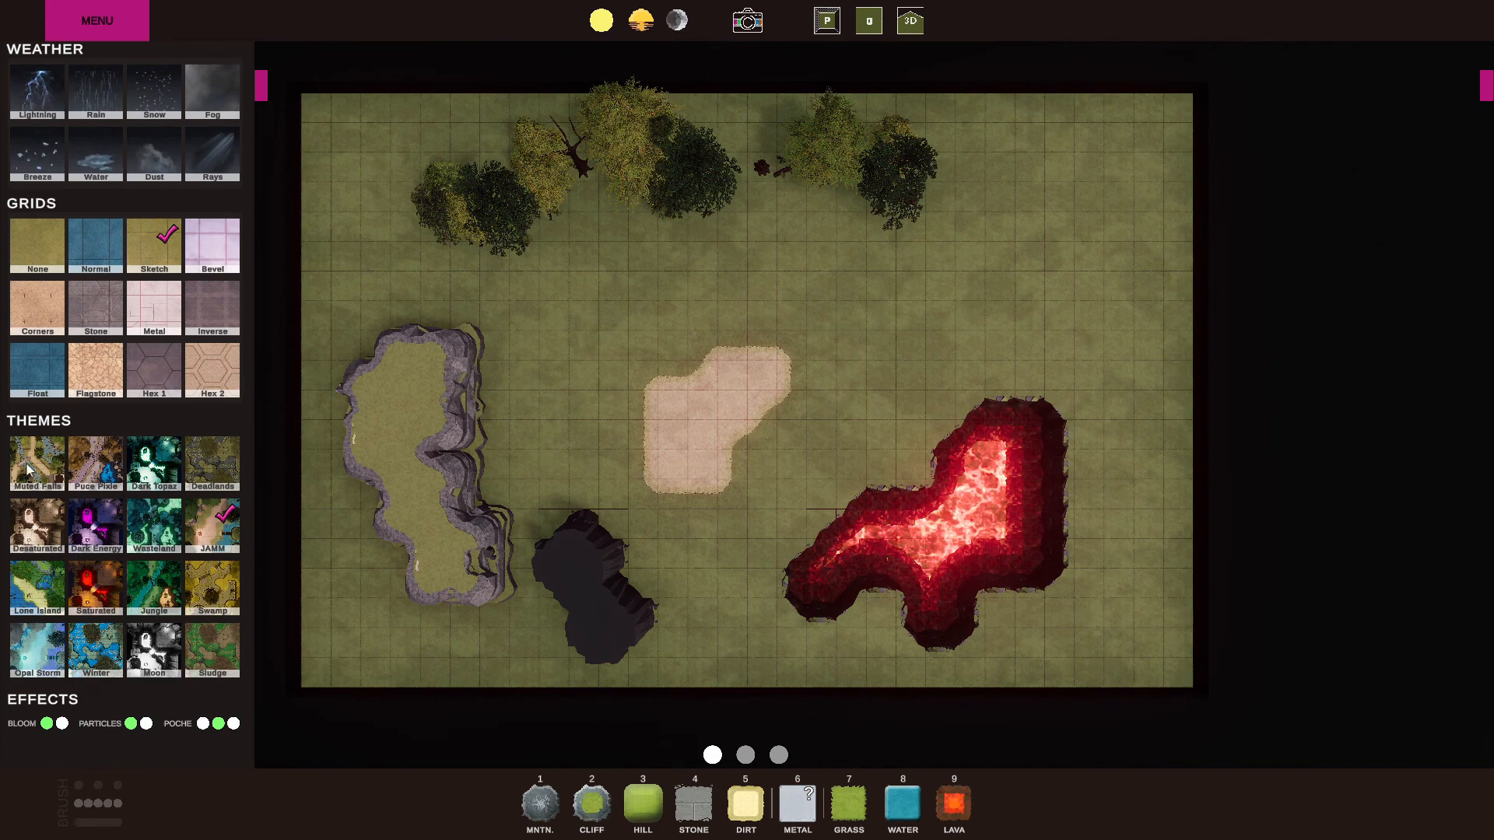
{"action": "left_click", "coordinate": [261, 89]}
{"action": "left_click", "coordinate": [6, 89]}
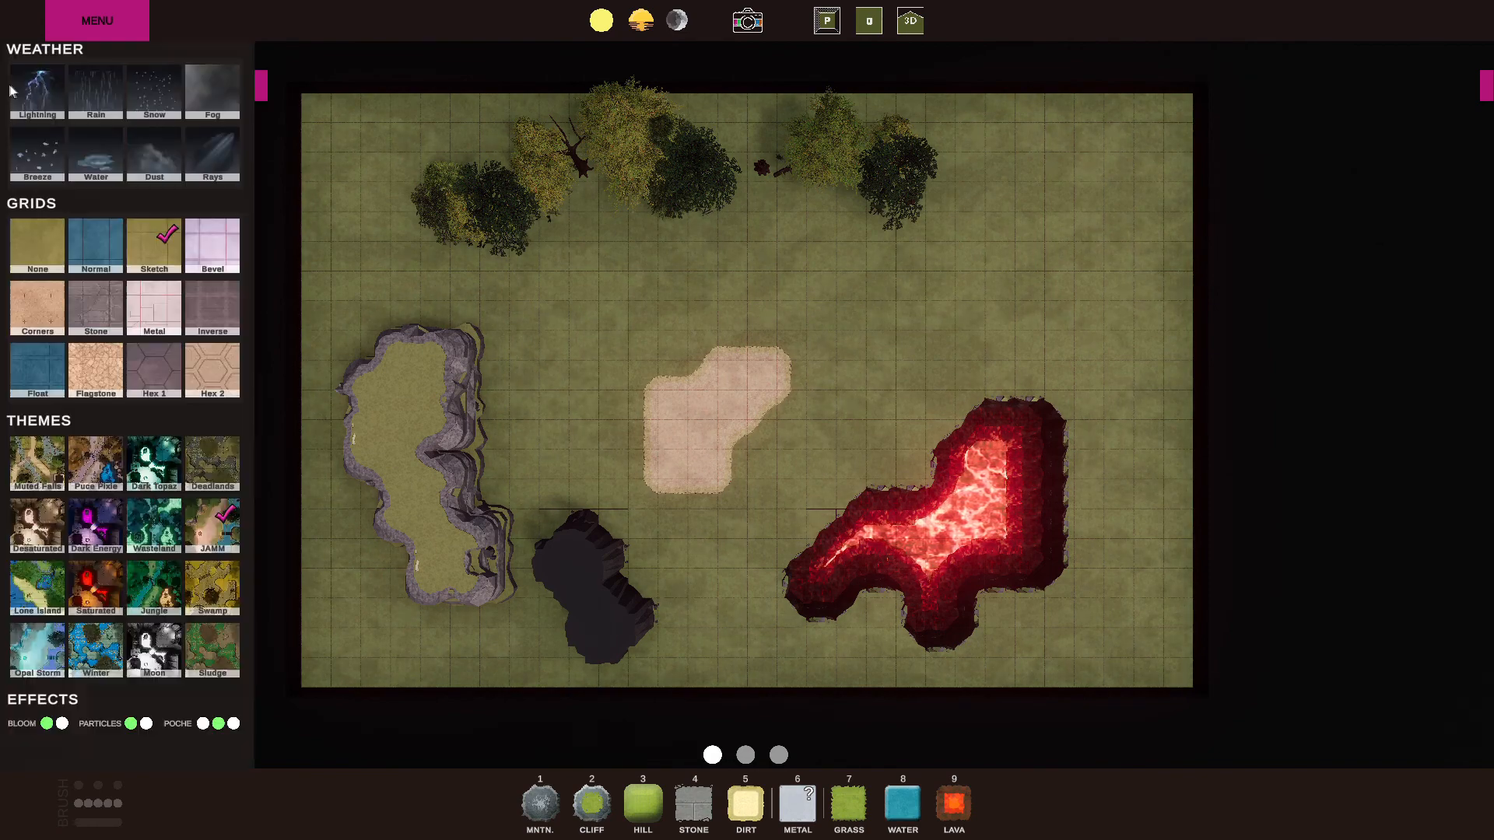
{"action": "left_click", "coordinate": [262, 88]}
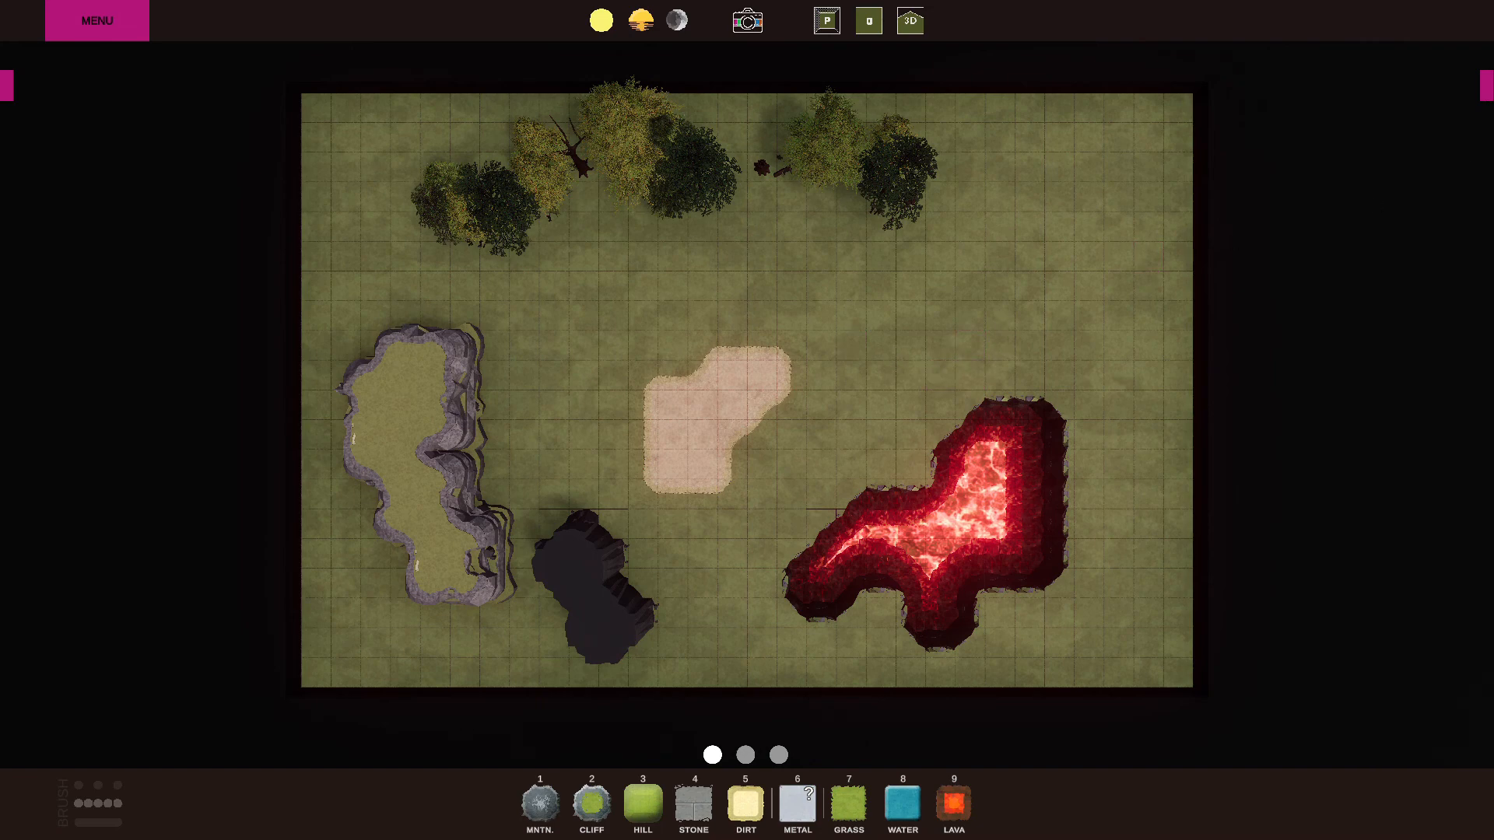
Place Barrel 1 and the blue Crystal 1 from the Dungeon assets on the grass north of the lava pit.
{"action": "left_click", "coordinate": [1487, 93]}
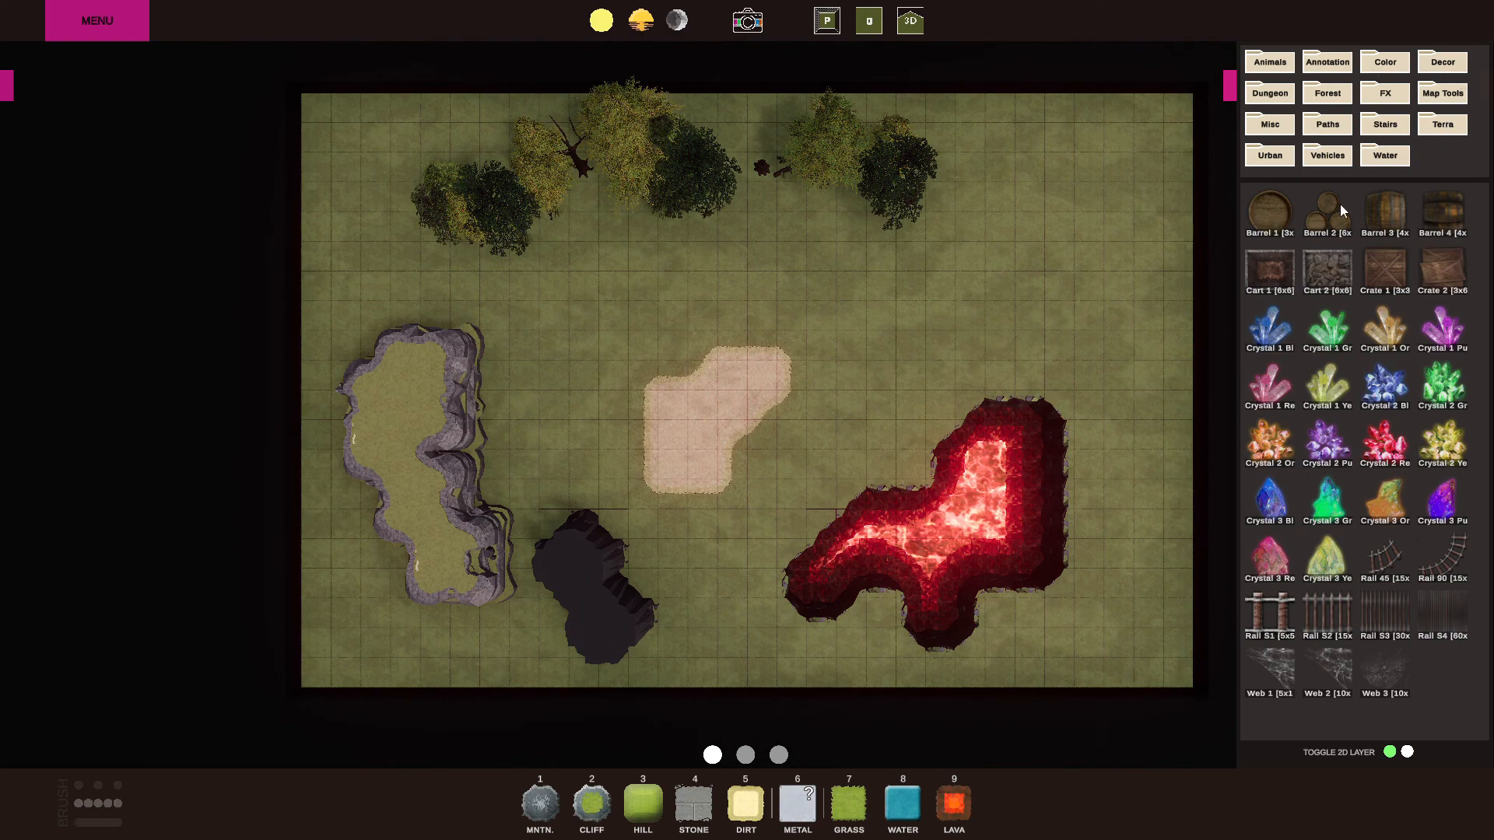
{"action": "left_click", "coordinate": [1265, 126]}
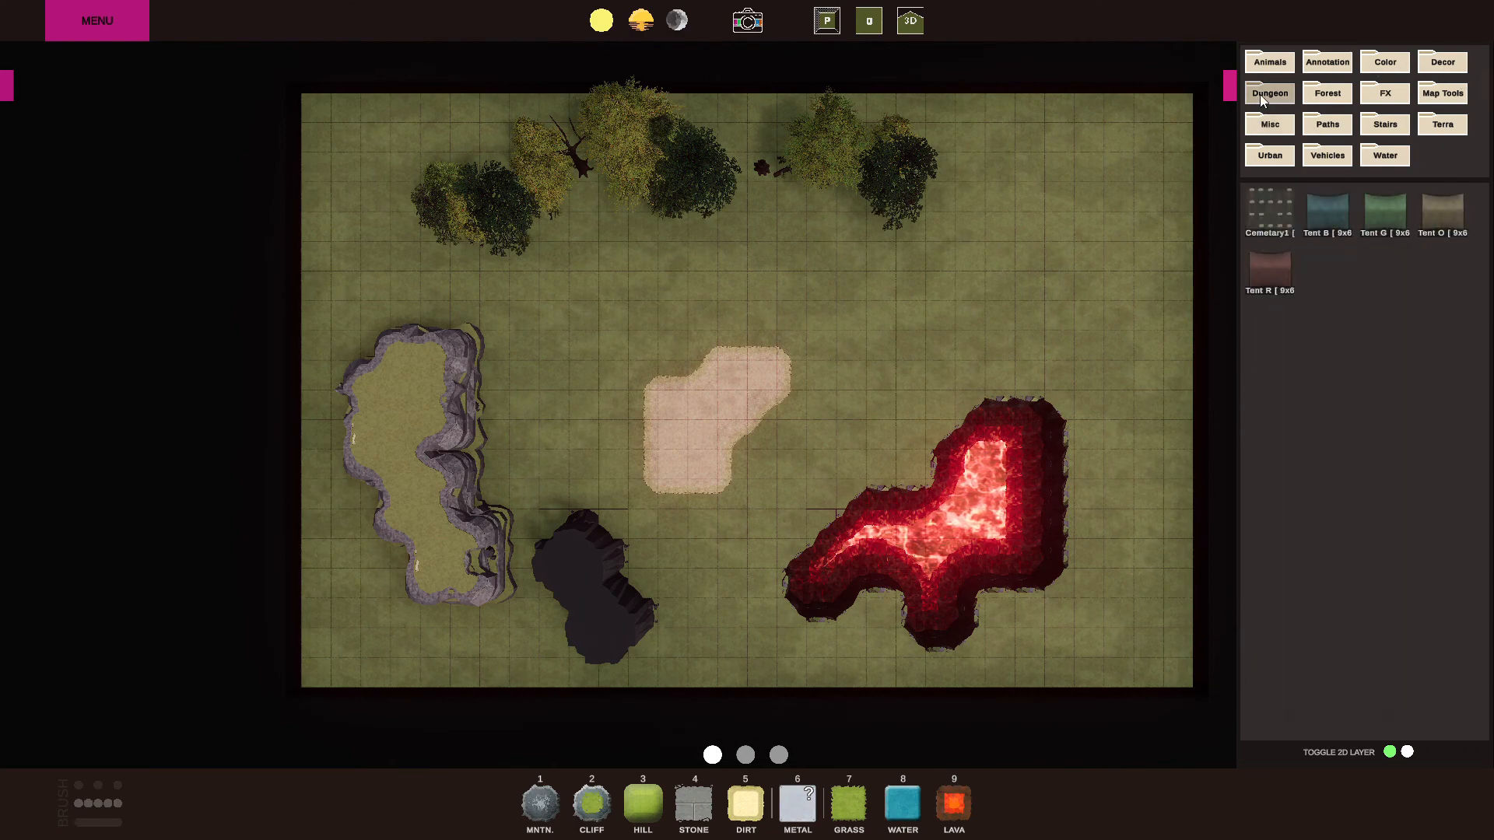
{"action": "left_click", "coordinate": [1259, 95]}
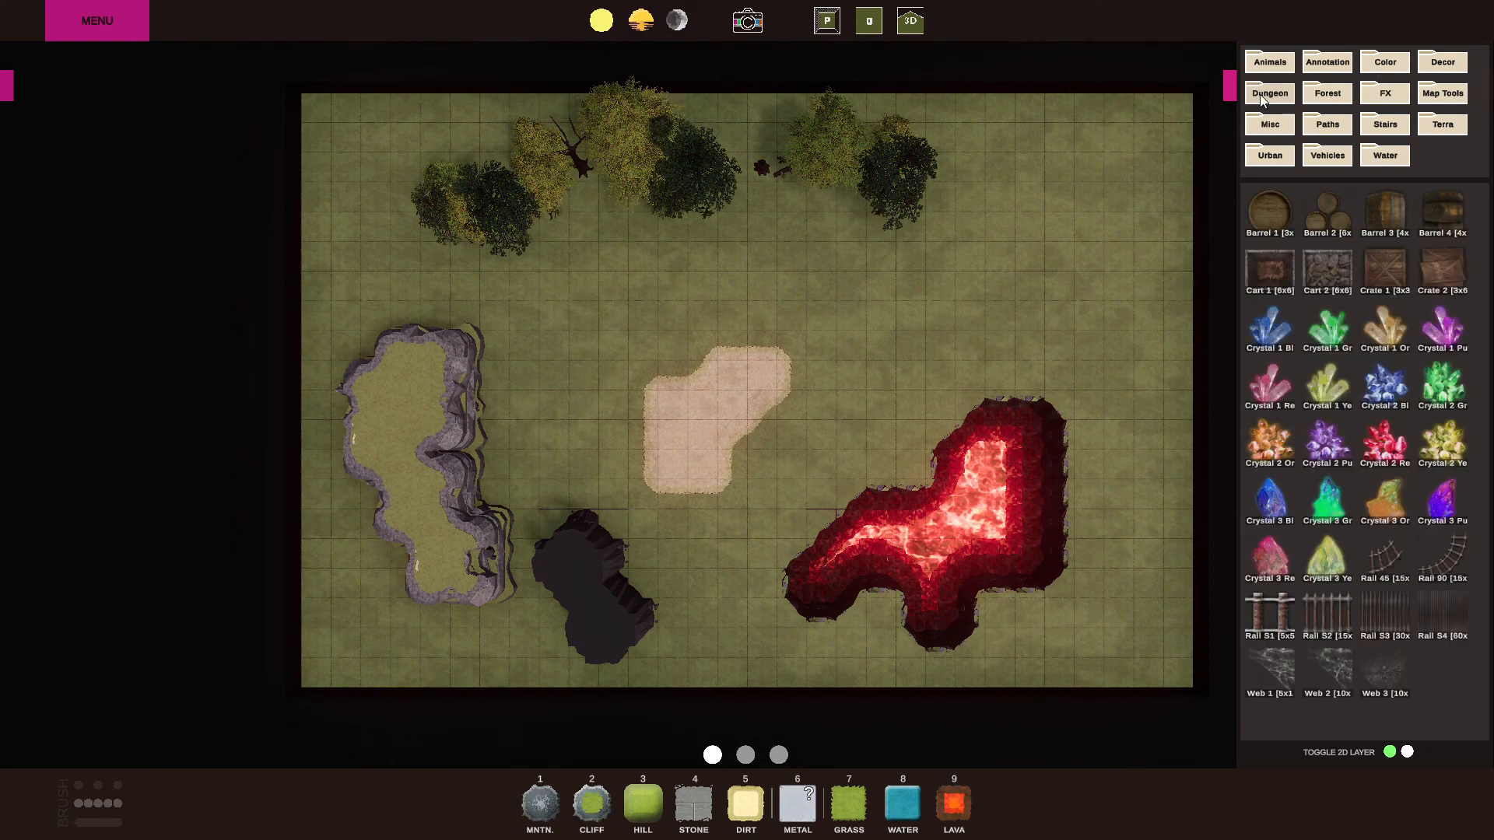
{"action": "left_click", "coordinate": [1270, 210]}
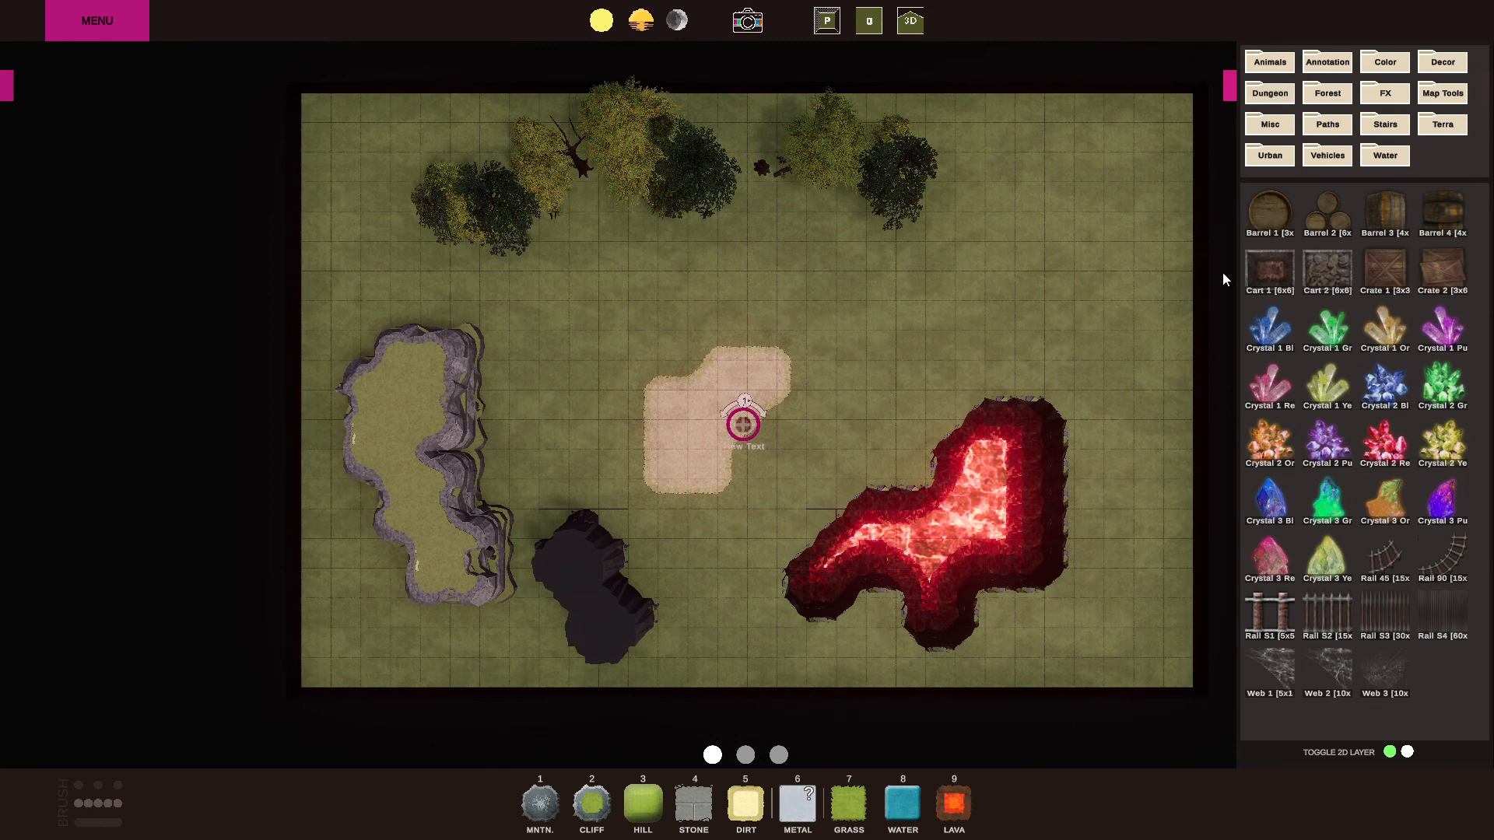
{"action": "left_click", "coordinate": [1277, 334]}
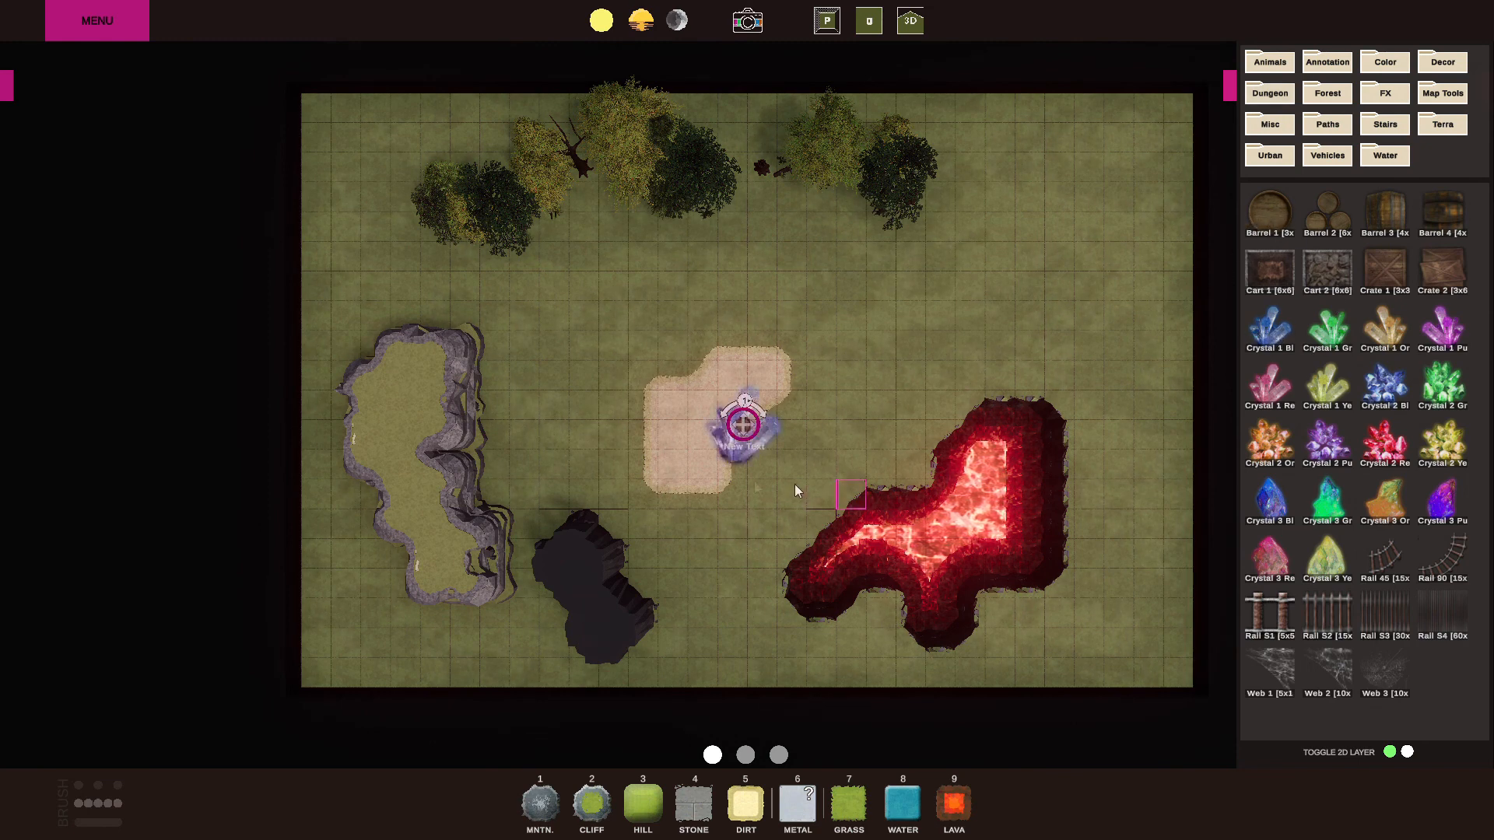
{"action": "left_click_drag", "start_coordinate": [744, 426], "coordinate": [986, 333]}
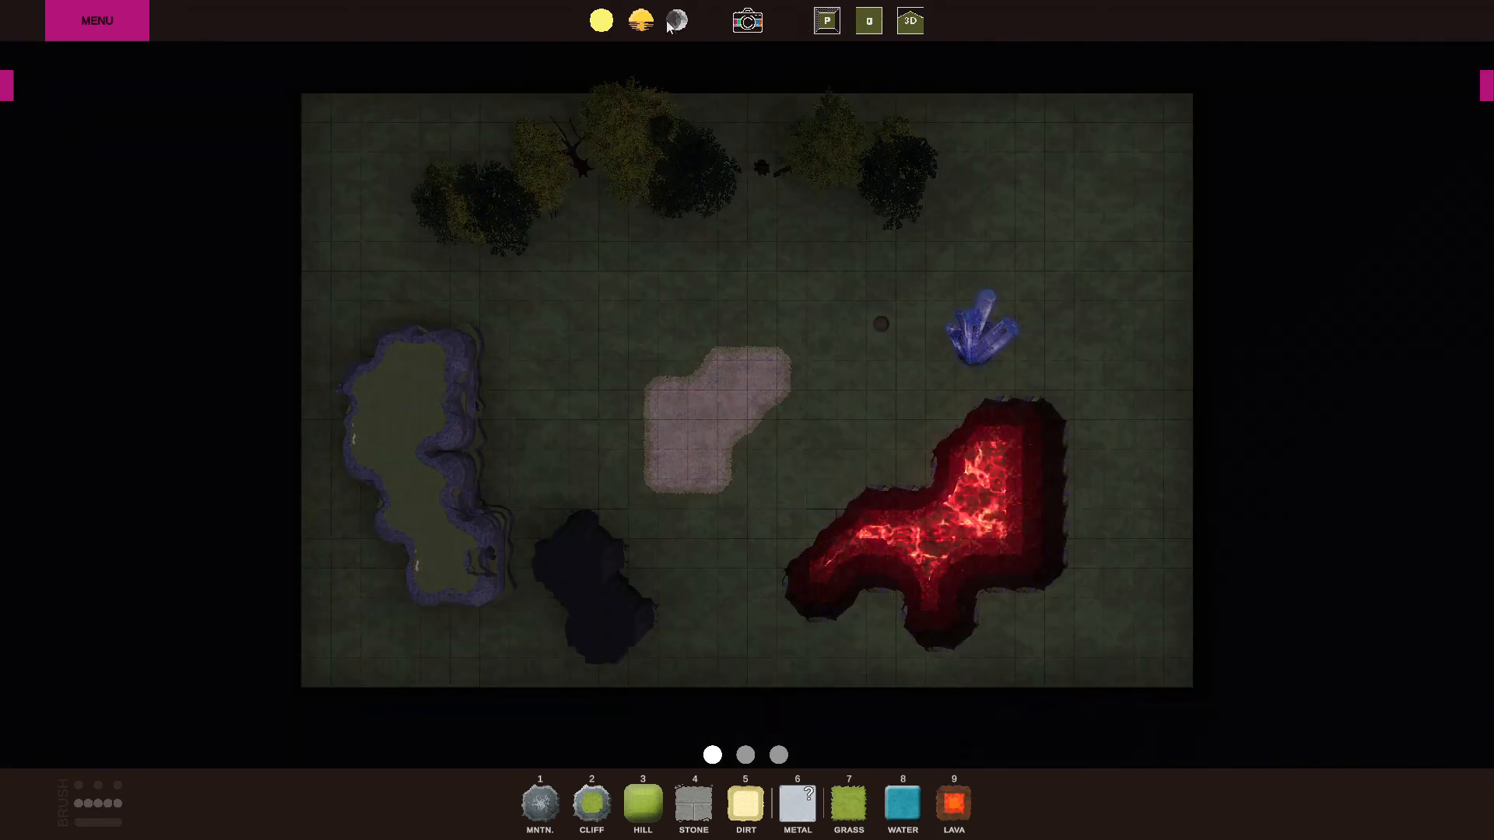
Preview the map under sunset, daytime and night lighting.
{"action": "left_click", "coordinate": [640, 21]}
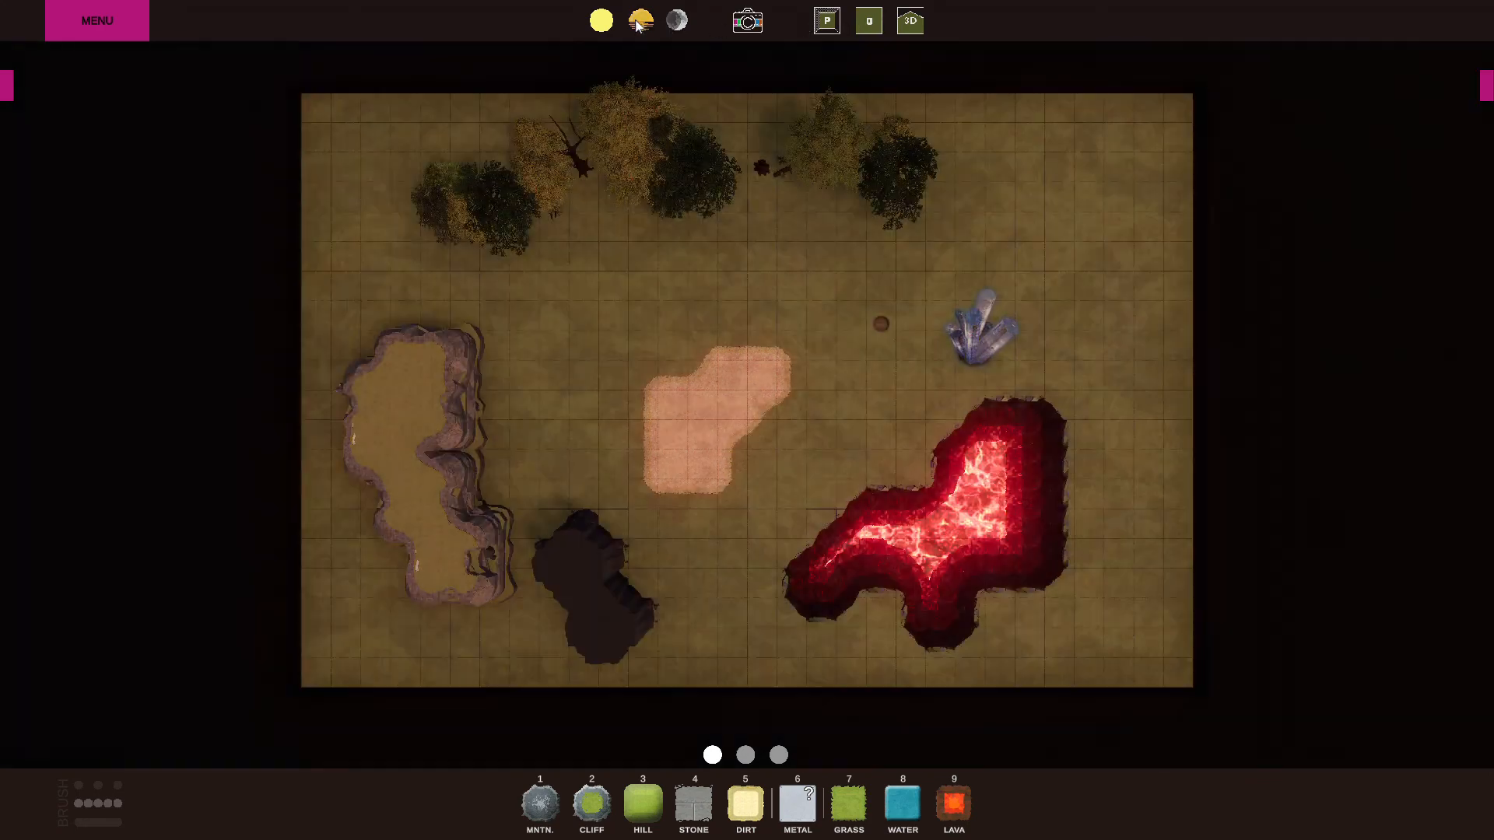
{"action": "left_click", "coordinate": [601, 21]}
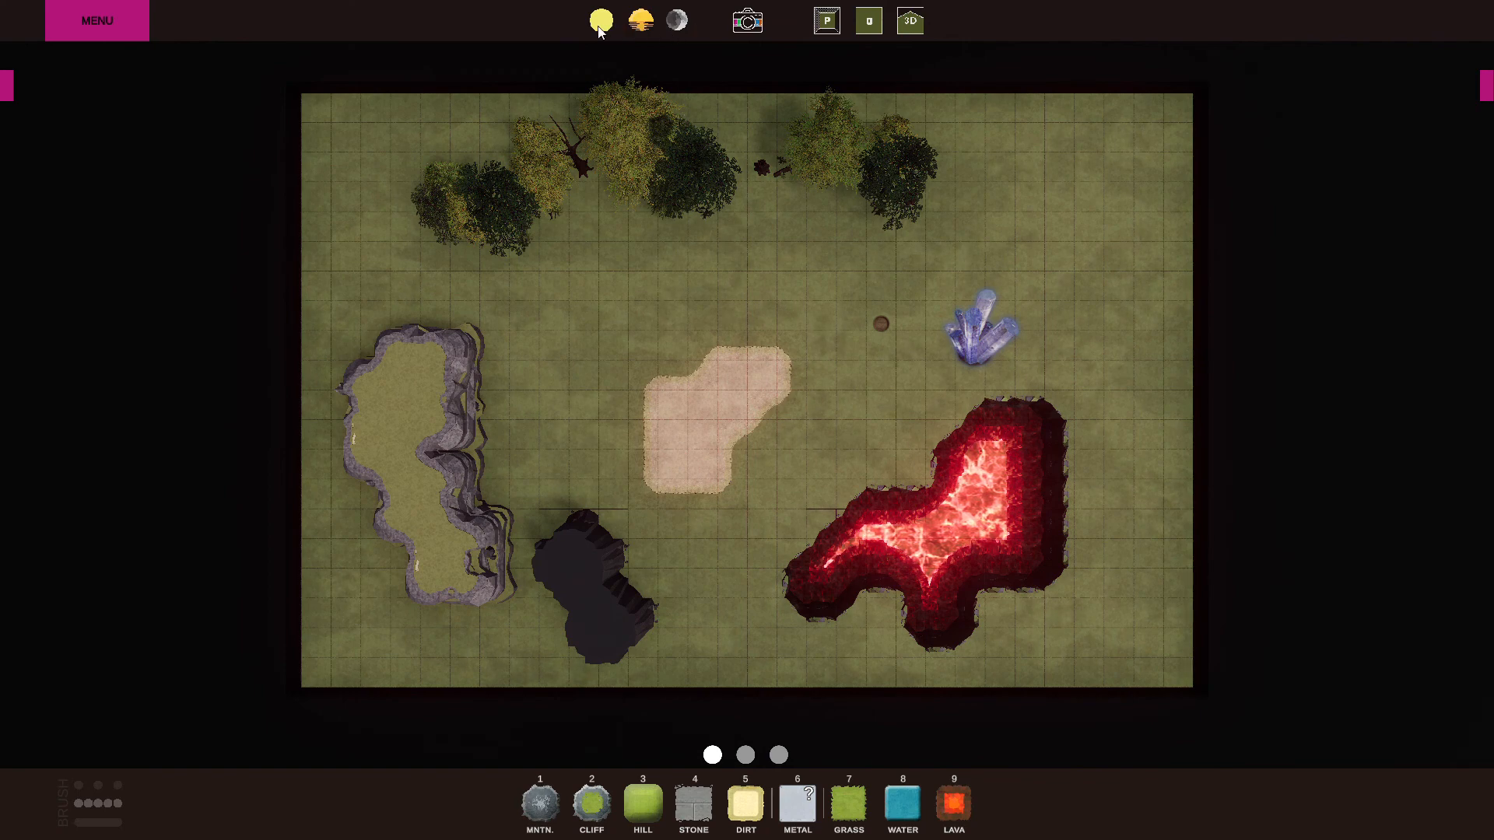
{"action": "left_click", "coordinate": [639, 26]}
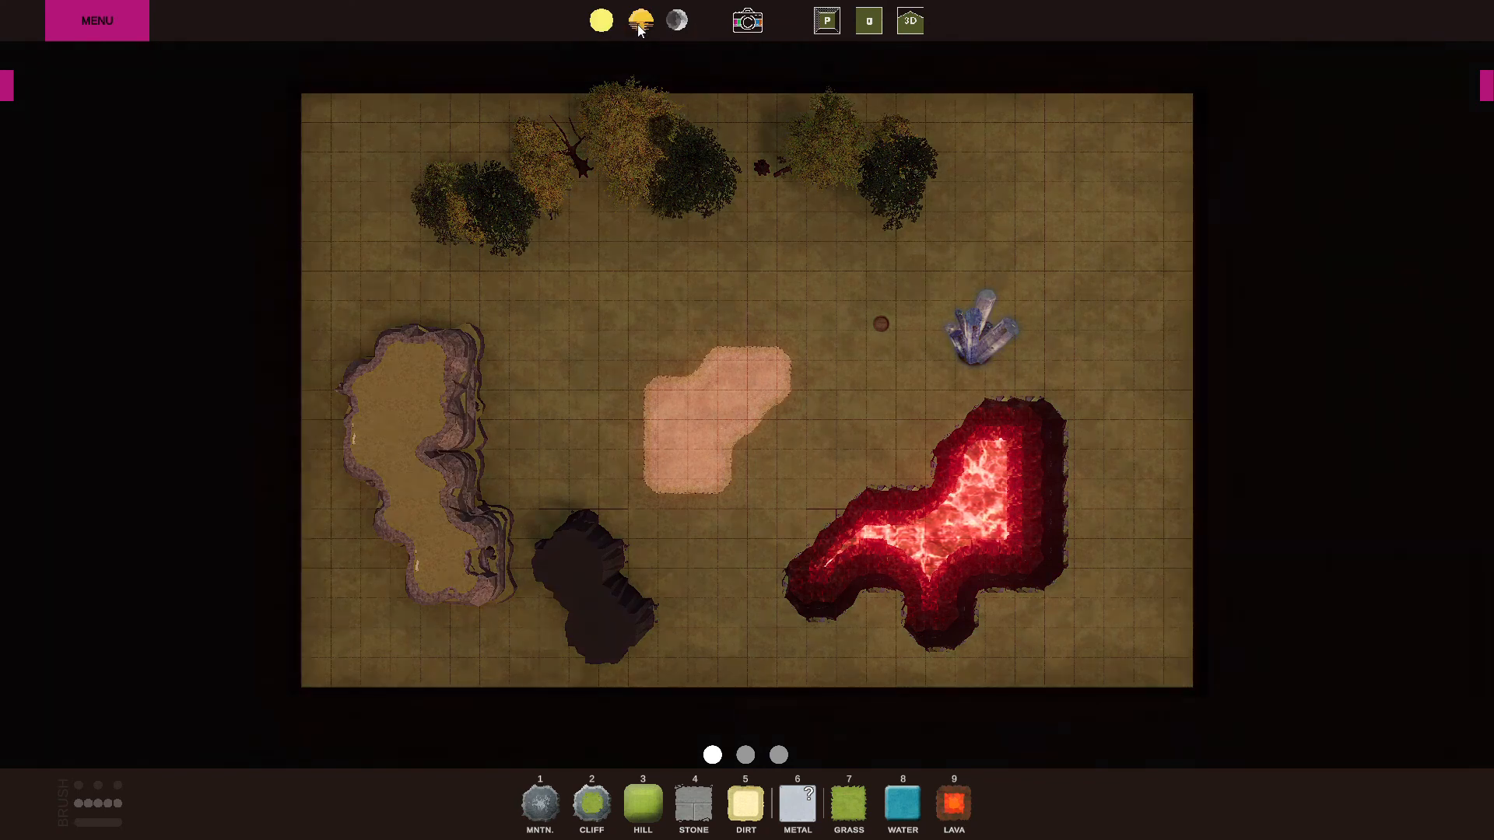
{"action": "left_click", "coordinate": [678, 24]}
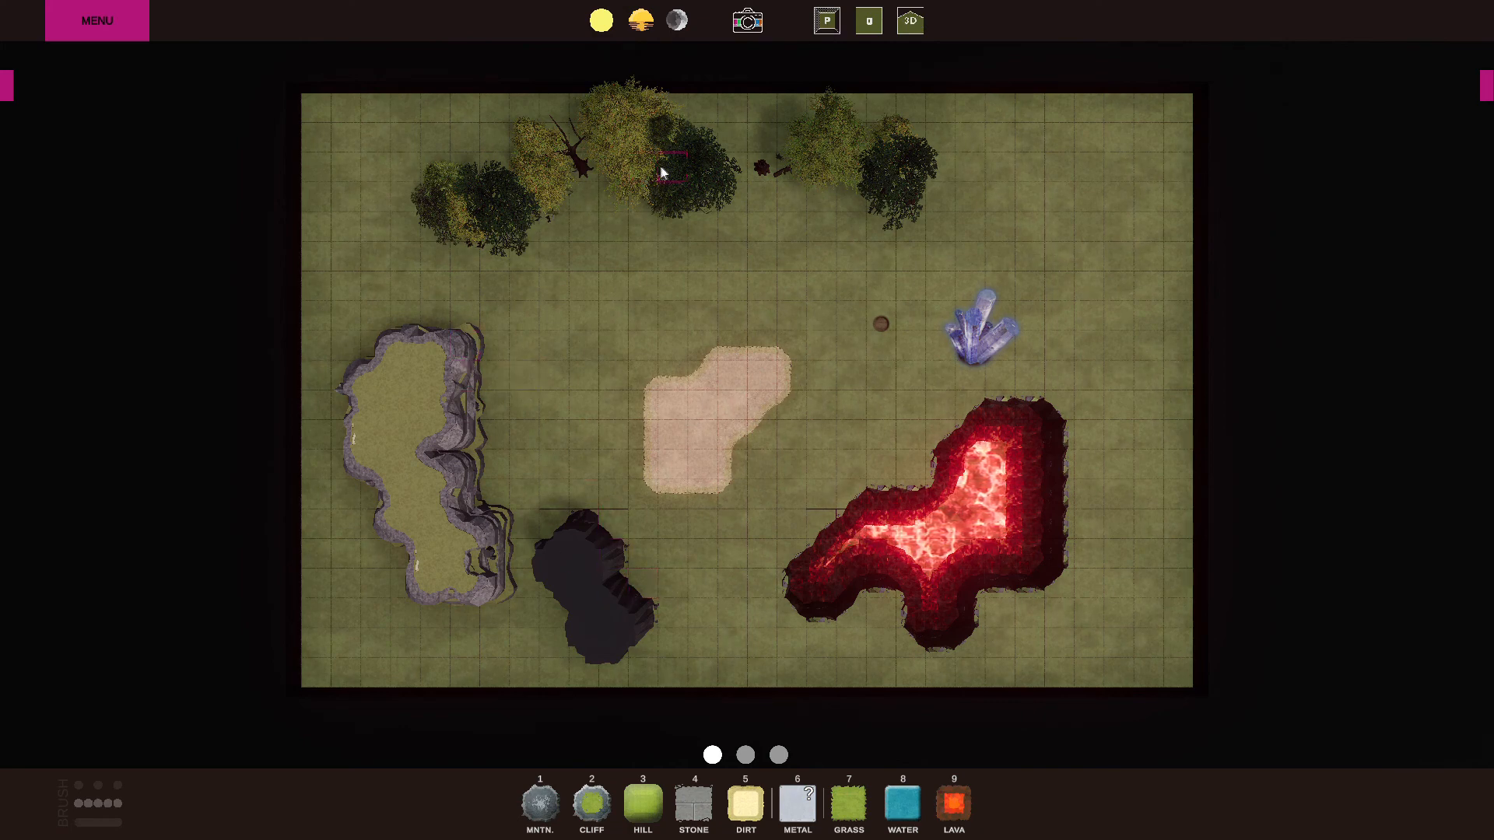
View the map in orthographic projection, then explore it in 3D from ground level beside the dirt patch.
{"action": "left_click", "coordinate": [869, 22]}
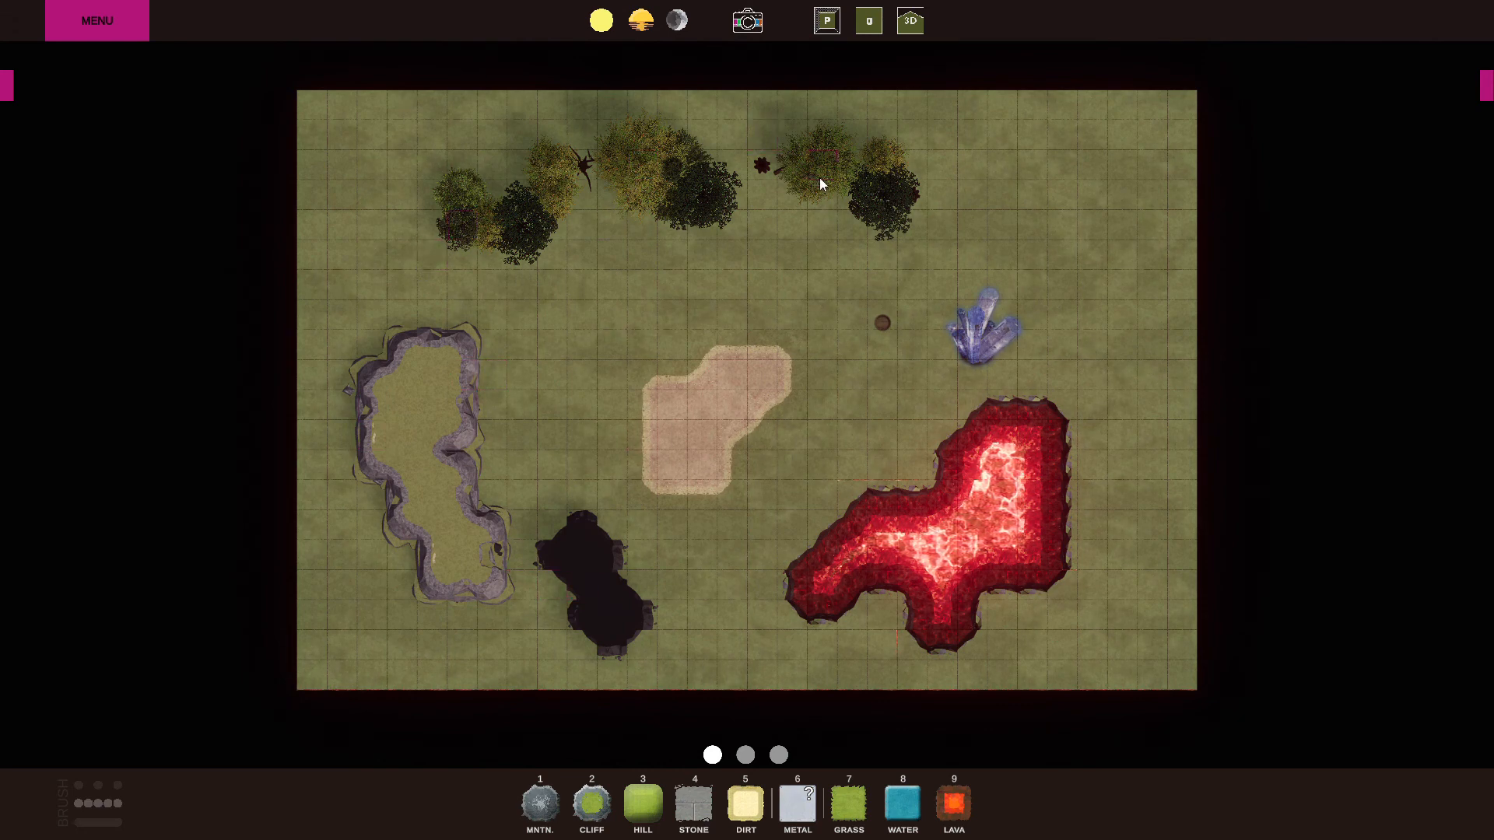
{"action": "left_click", "coordinate": [906, 19]}
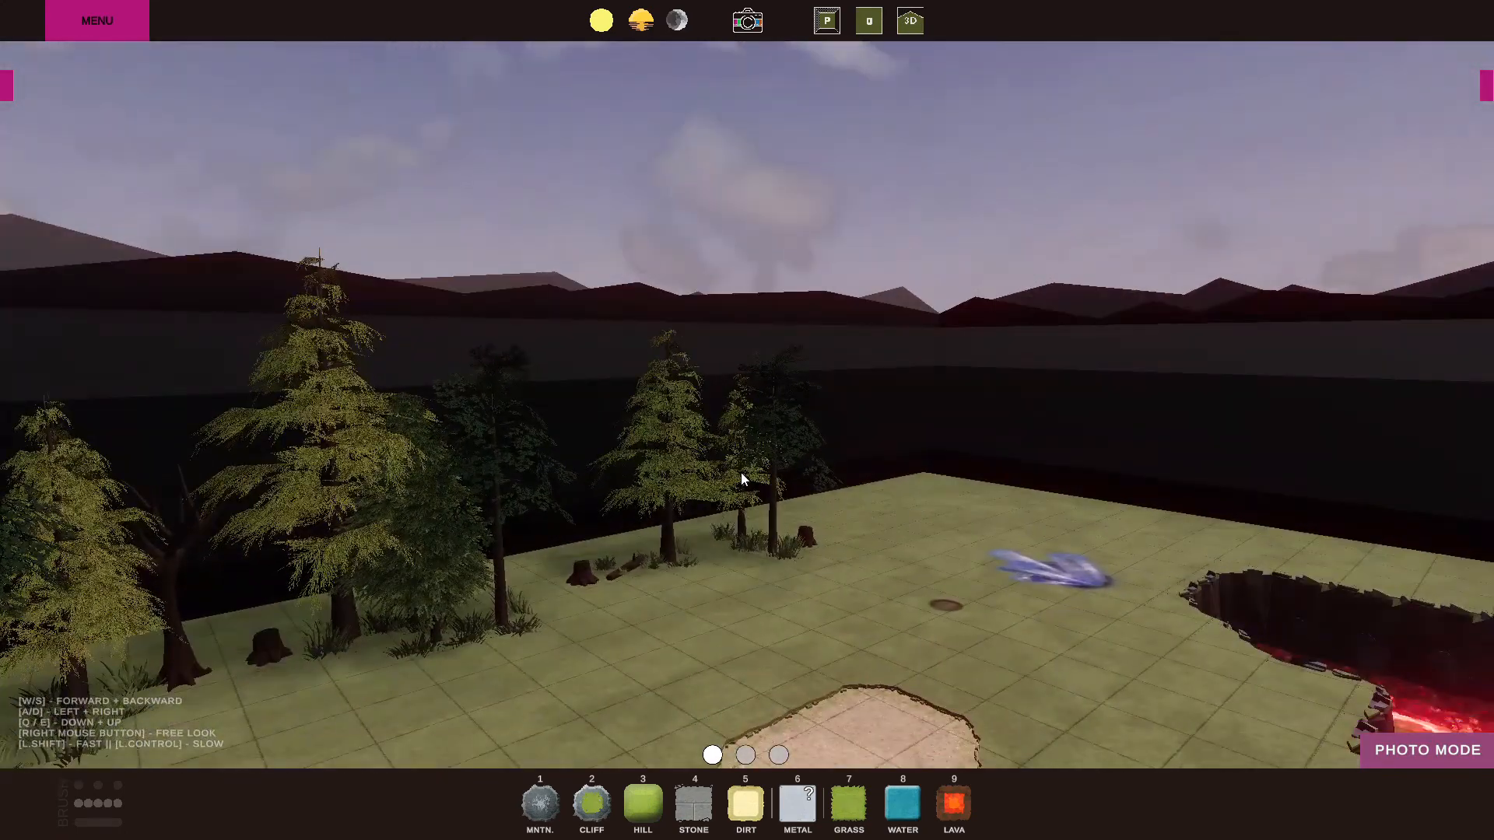
{"action": "key", "text": "q"}
{"action": "right_click_drag", "start_coordinate": [525, 563], "coordinate": [387, 554]}
{"action": "key", "text": "w"}
{"action": "right_click_drag", "start_coordinate": [510, 540], "coordinate": [258, 554]}
{"action": "key", "text": "s"}
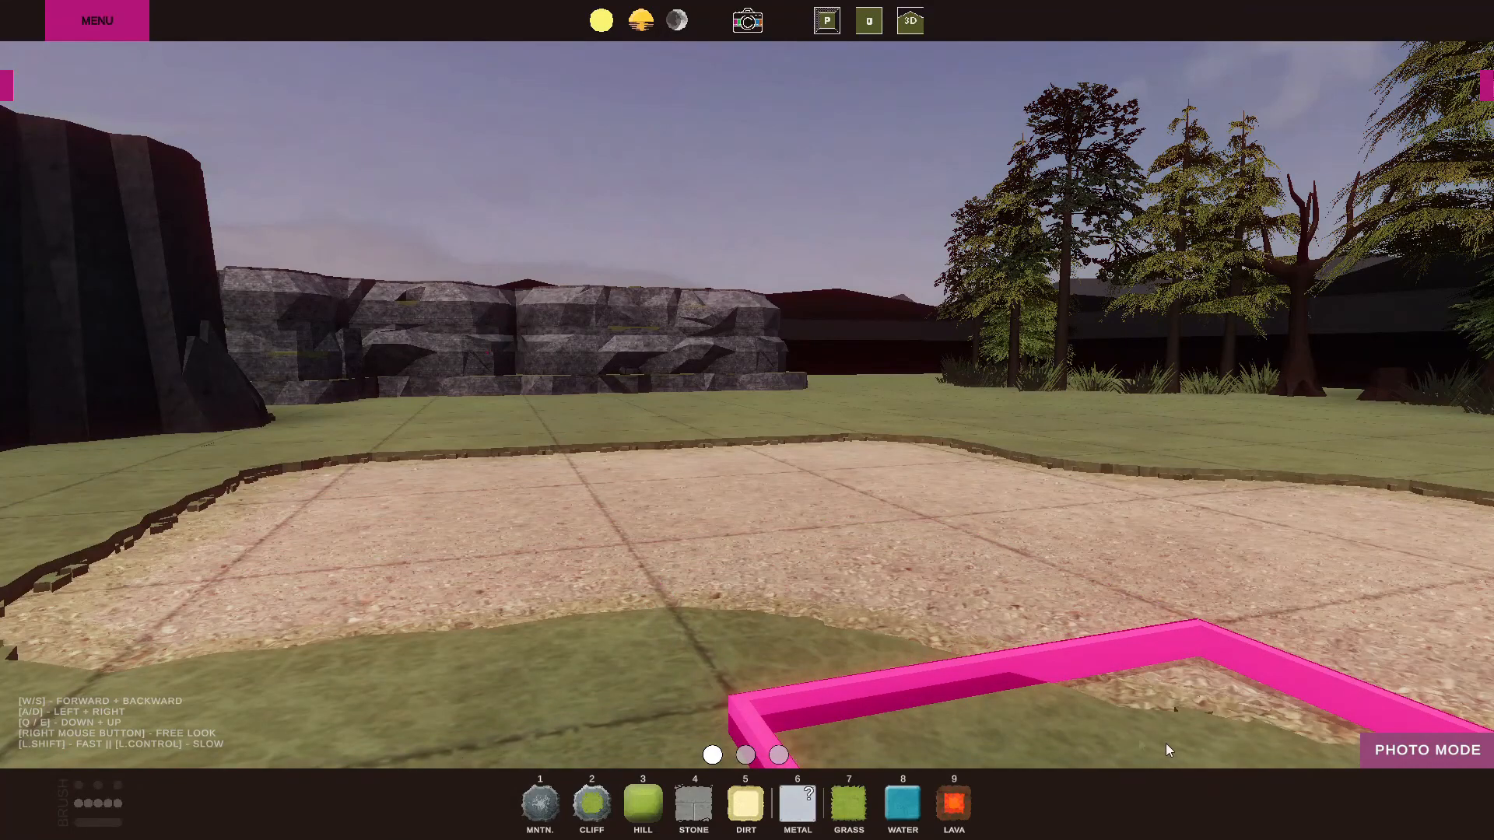
Take a photo in Photo Mode framing the dirt patch, cliff and trees, then return to Build Mode.
{"action": "left_click", "coordinate": [1451, 754]}
{"action": "right_click_drag", "start_coordinate": [664, 464], "coordinate": [700, 455]}
{"action": "key", "text": "s"}
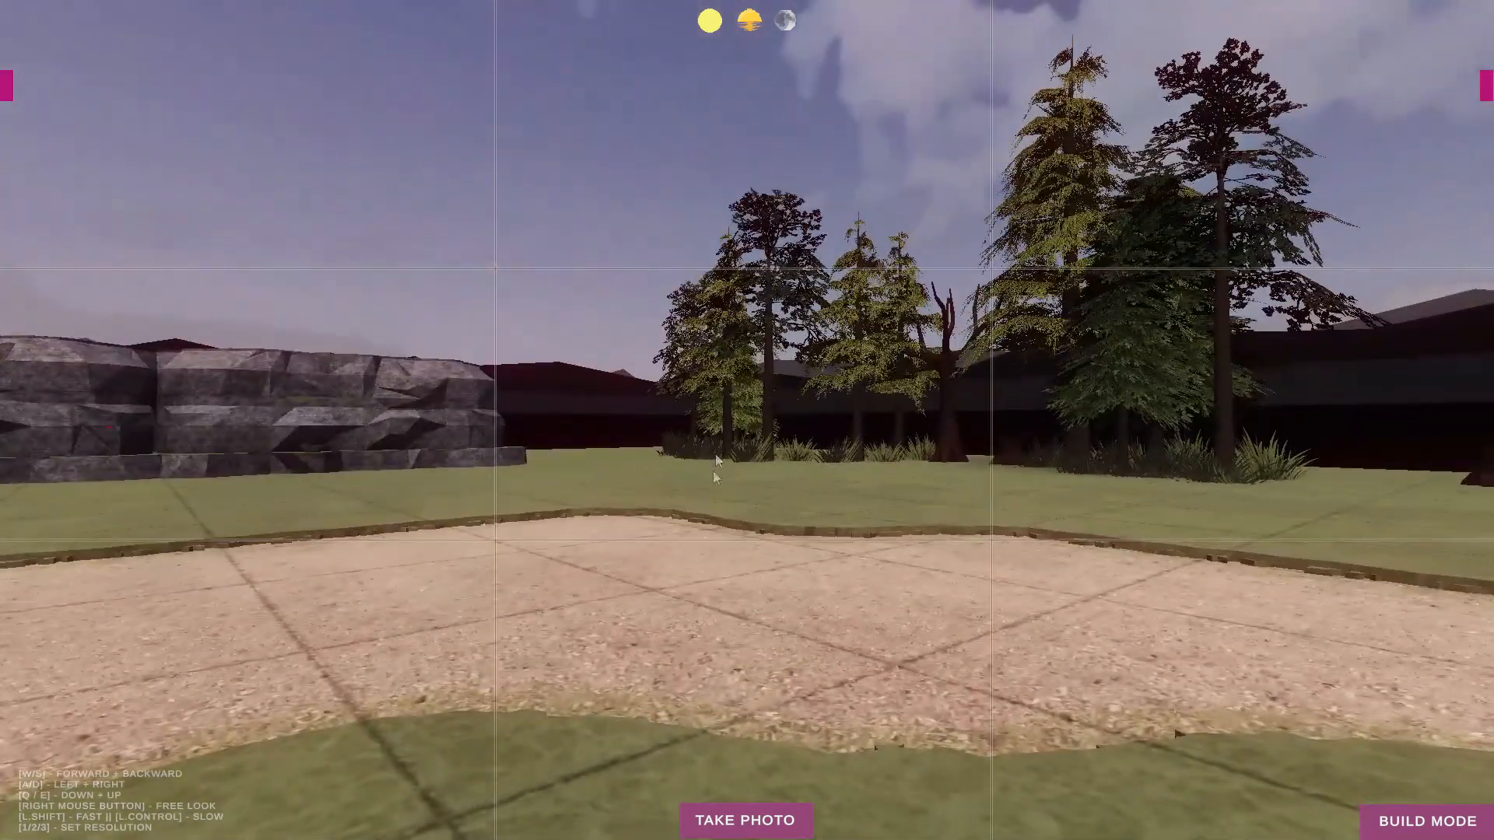
{"action": "left_click", "coordinate": [769, 826]}
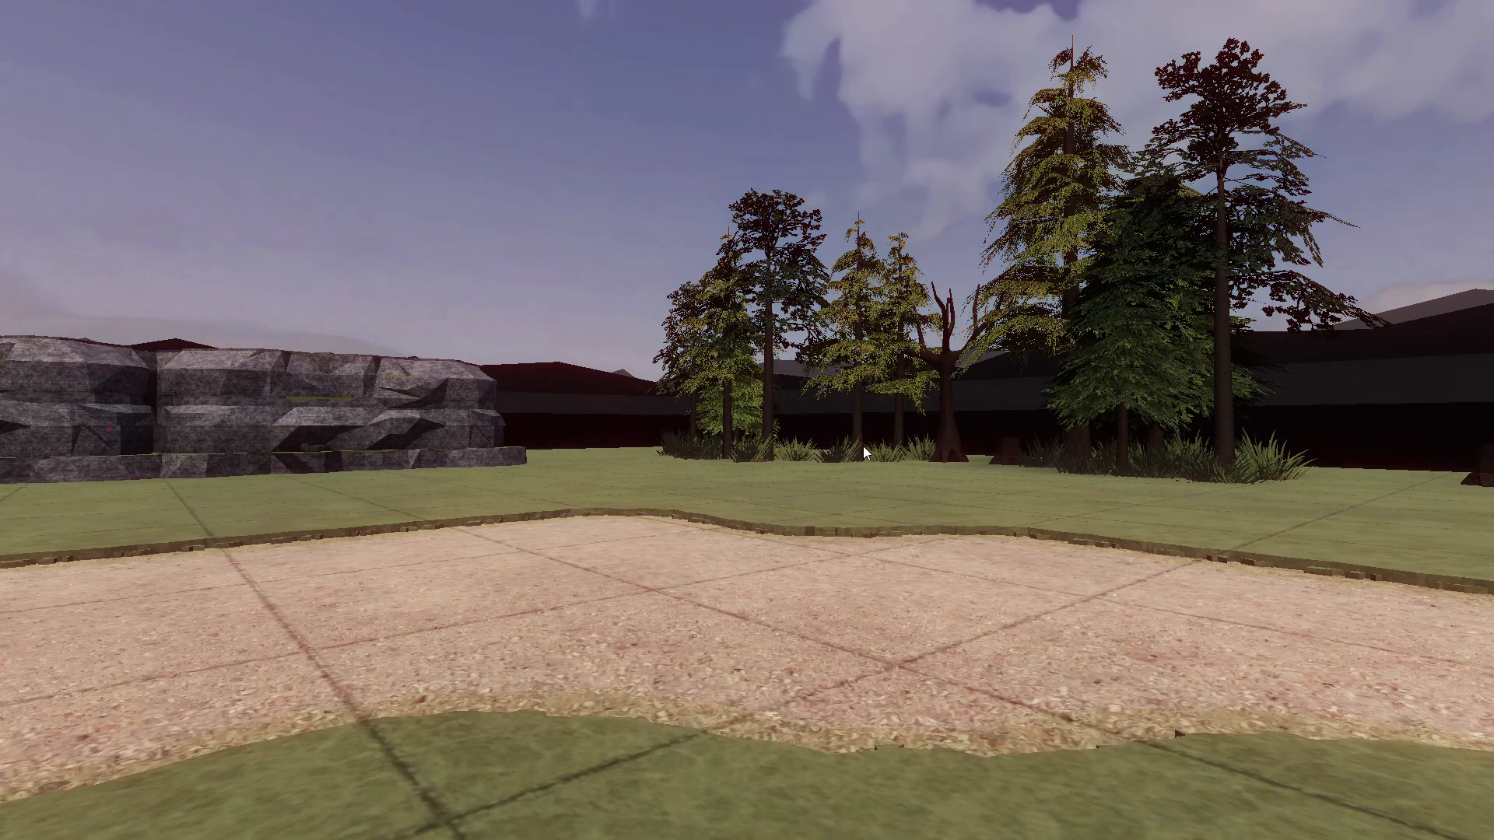
{"action": "left_click", "coordinate": [903, 395]}
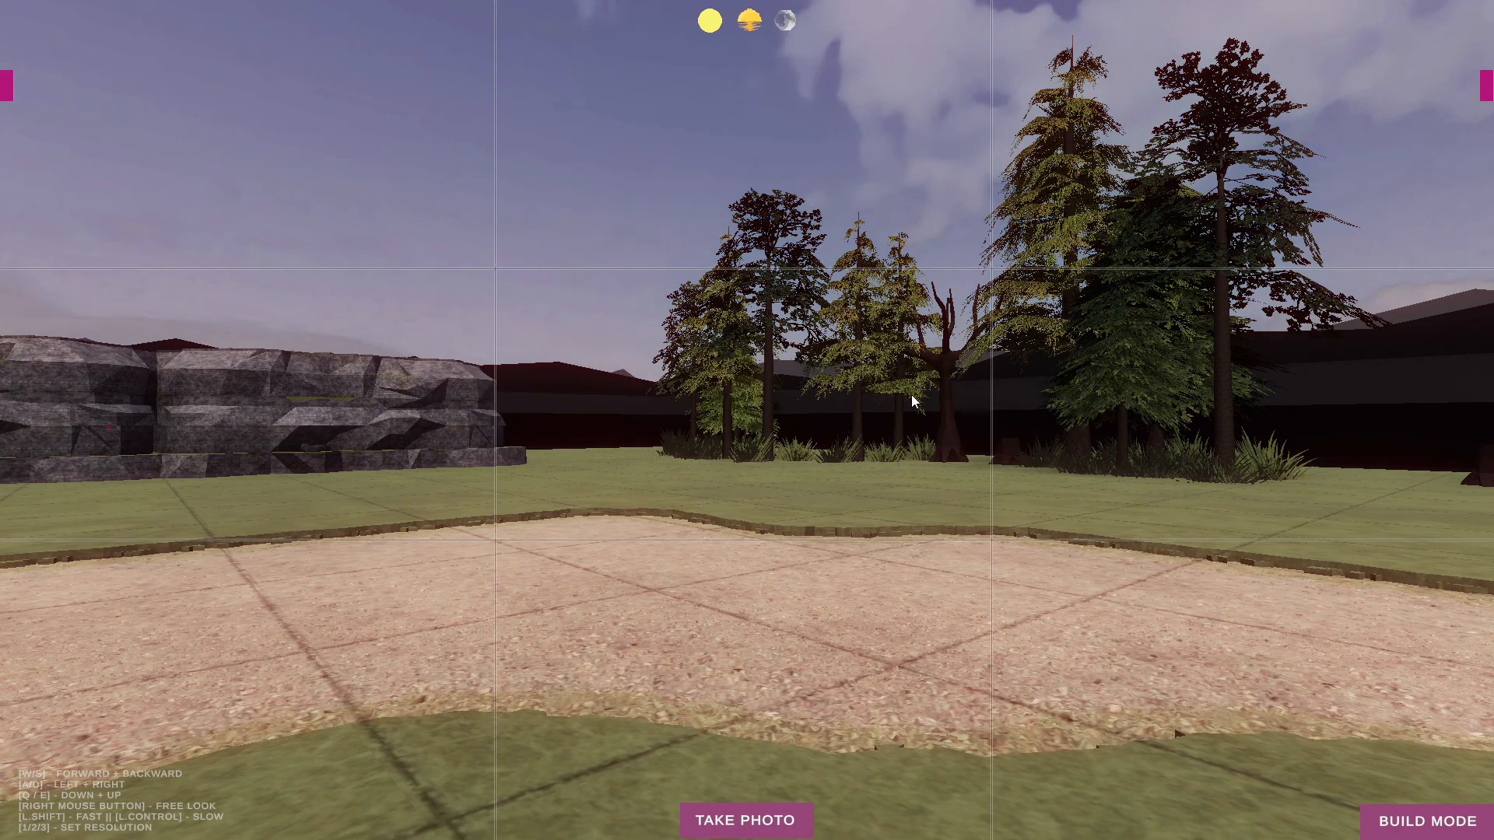
{"action": "left_click", "coordinate": [1398, 826]}
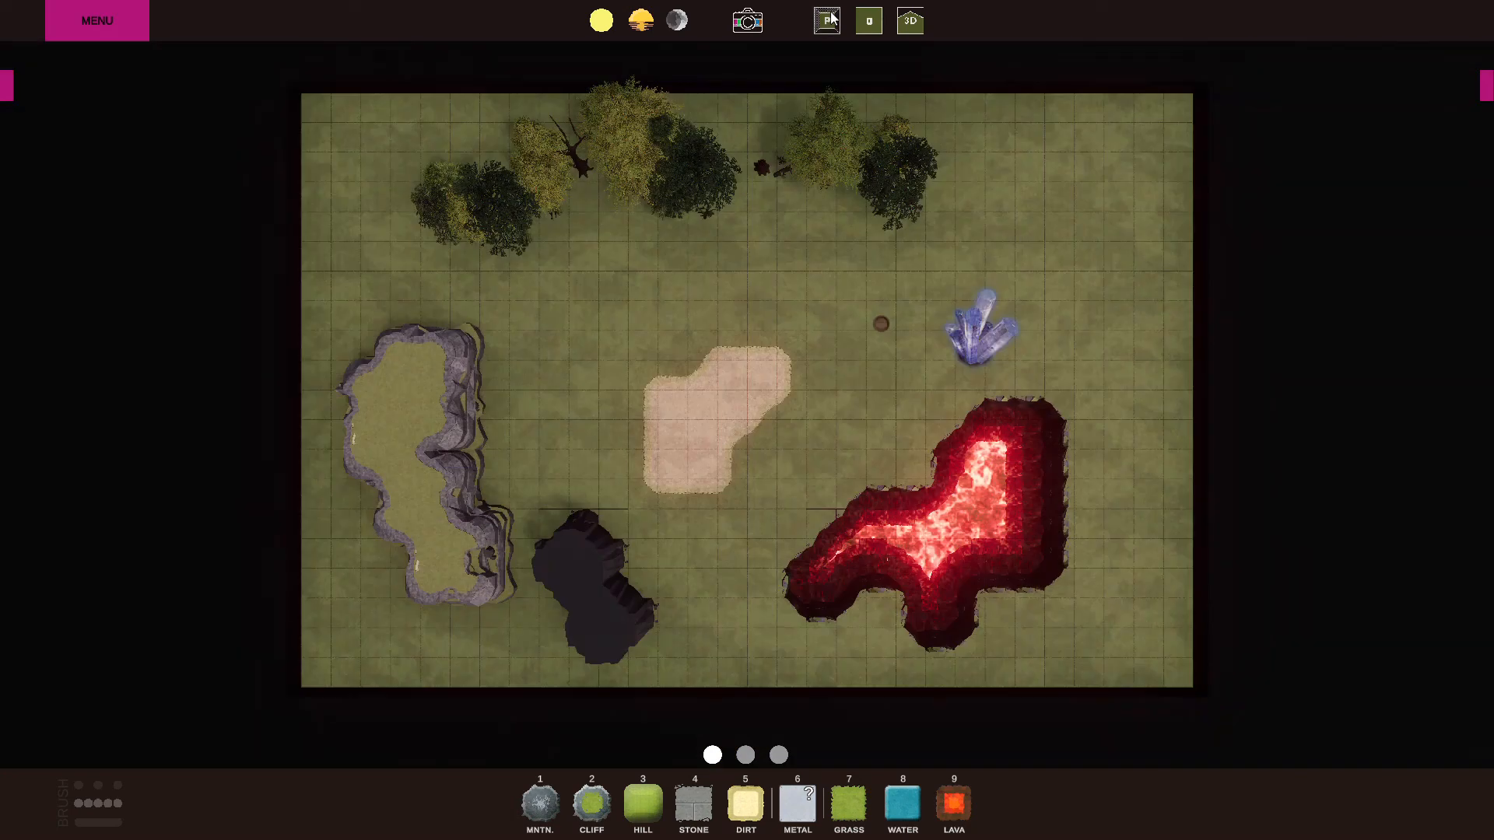
Export the map as an image from the perspective camera at the Default resolution of 105 ppi.
{"action": "left_click", "coordinate": [827, 20]}
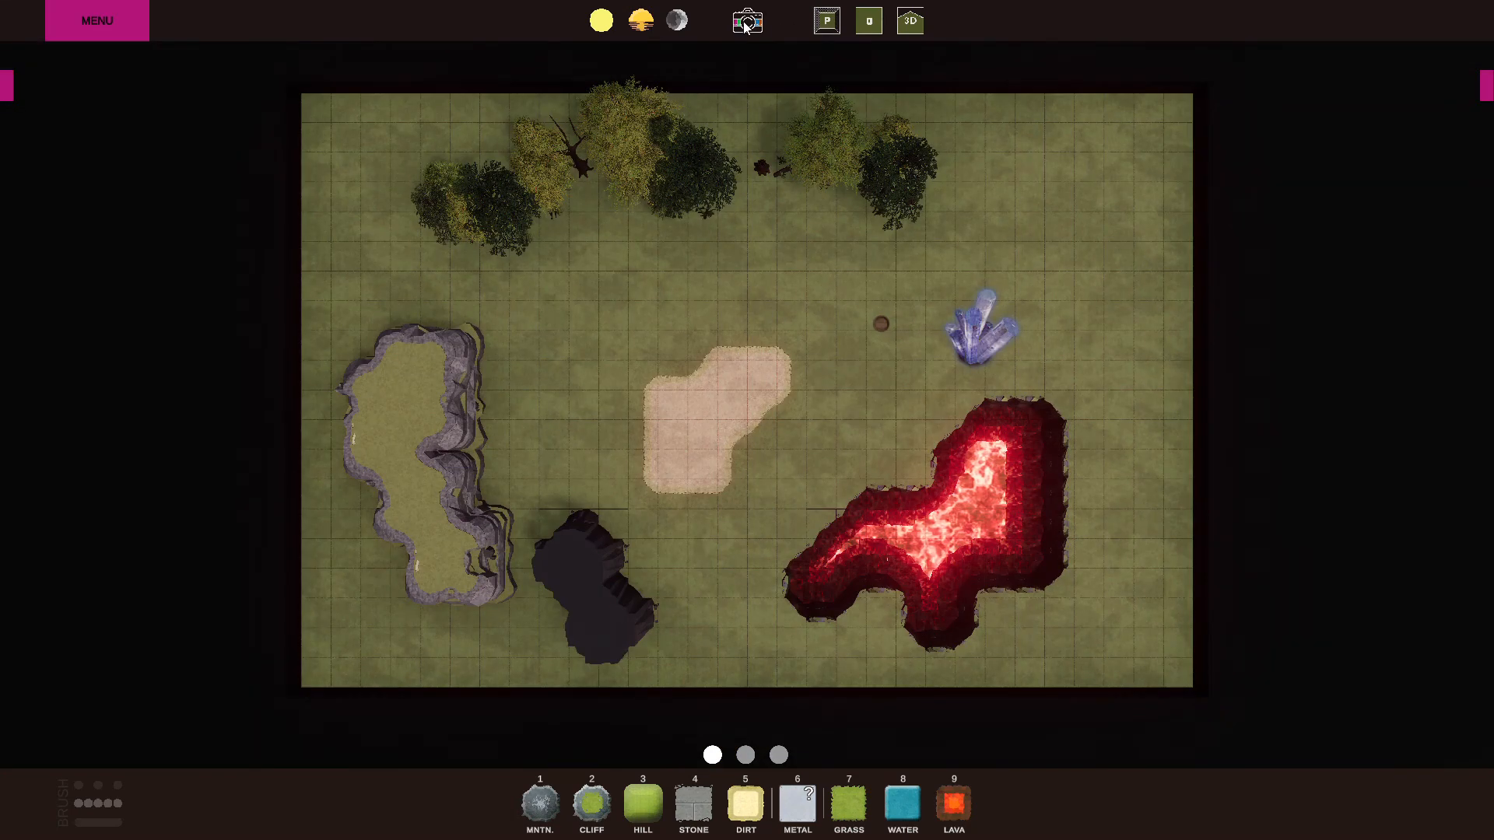
{"action": "left_click", "coordinate": [745, 22]}
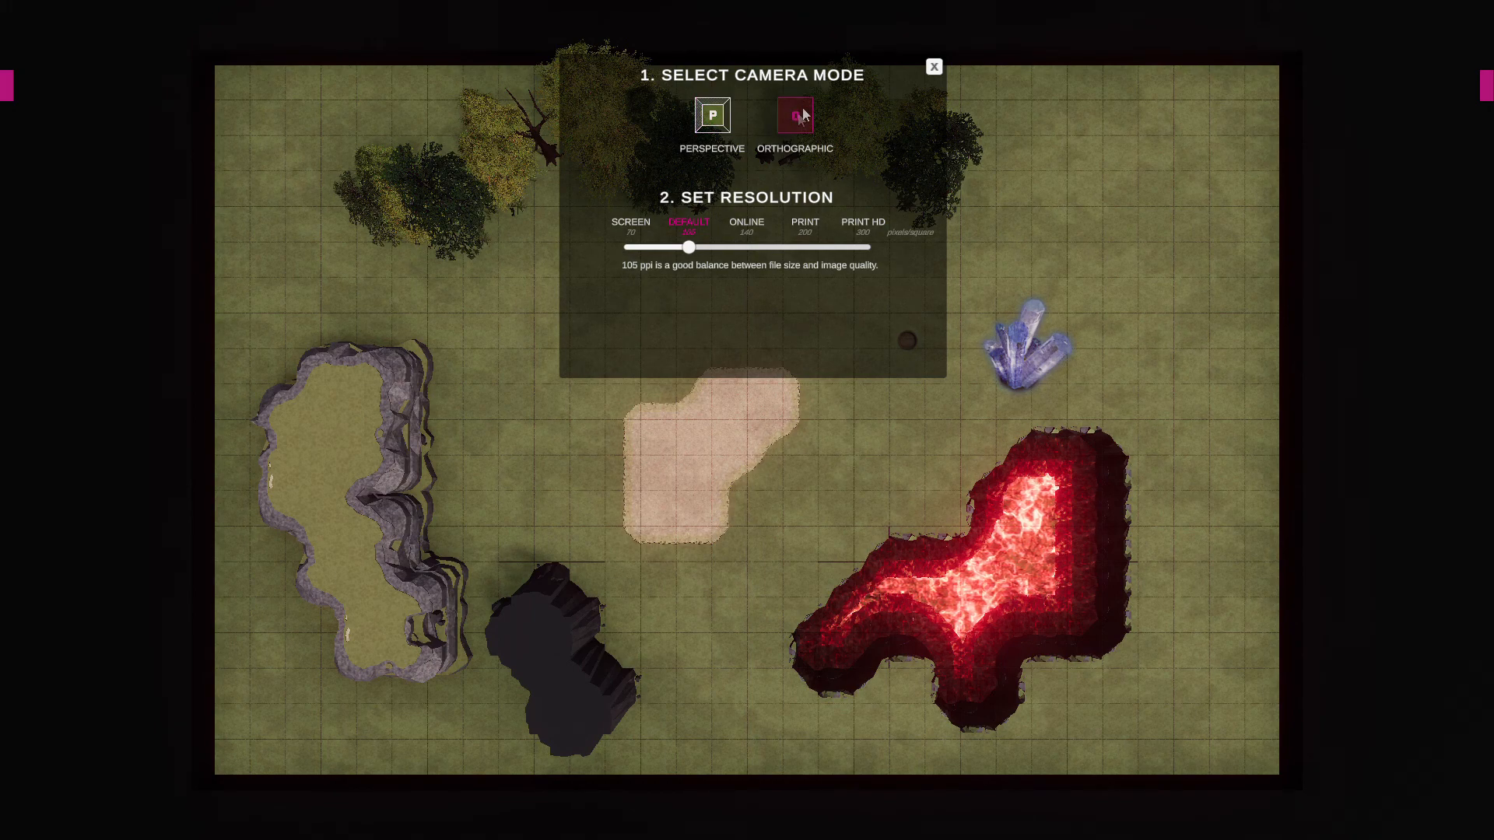
{"action": "left_click", "coordinate": [717, 123]}
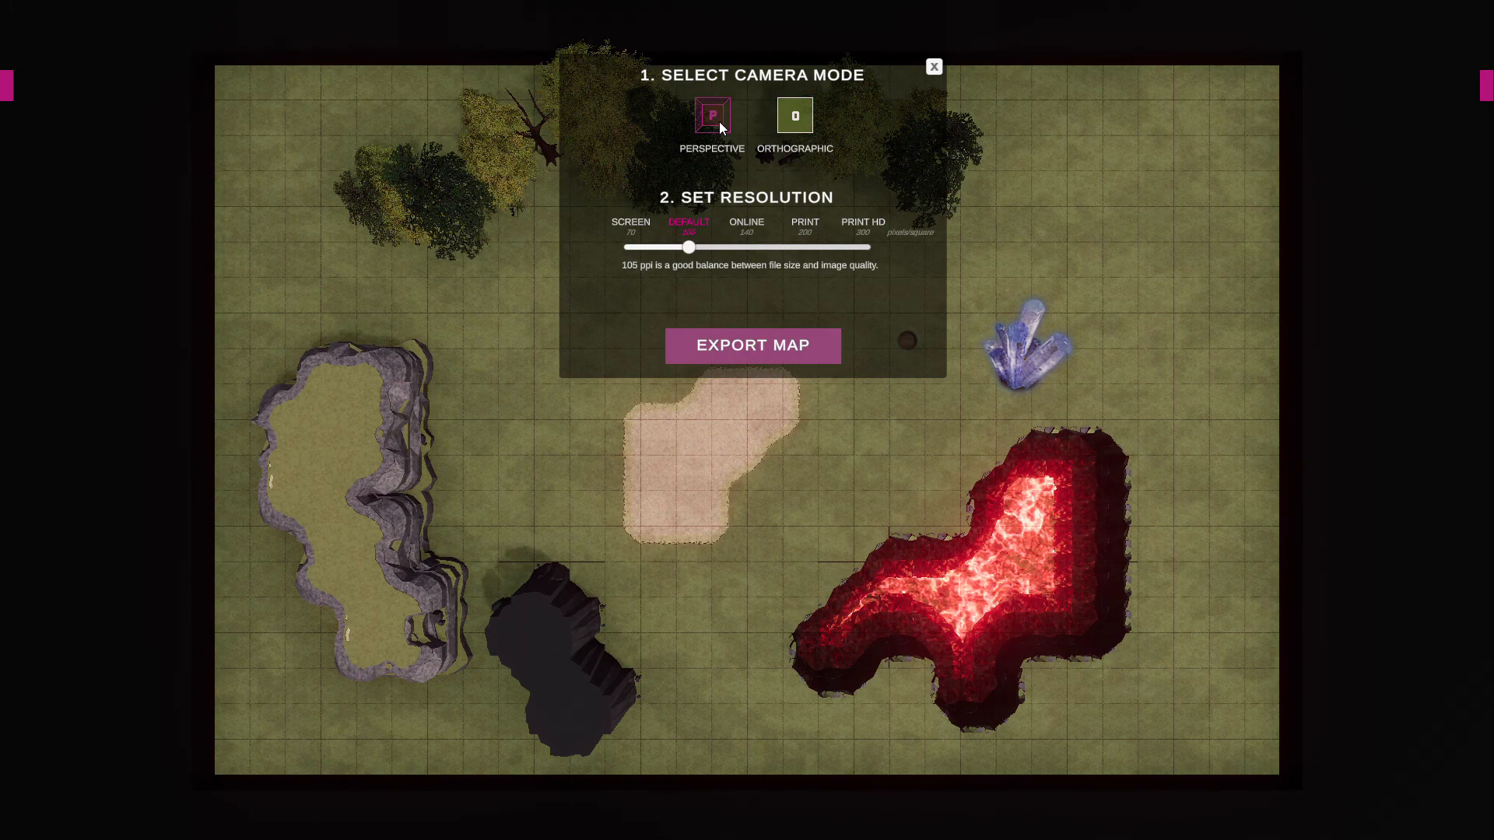
{"action": "left_click", "coordinate": [749, 247]}
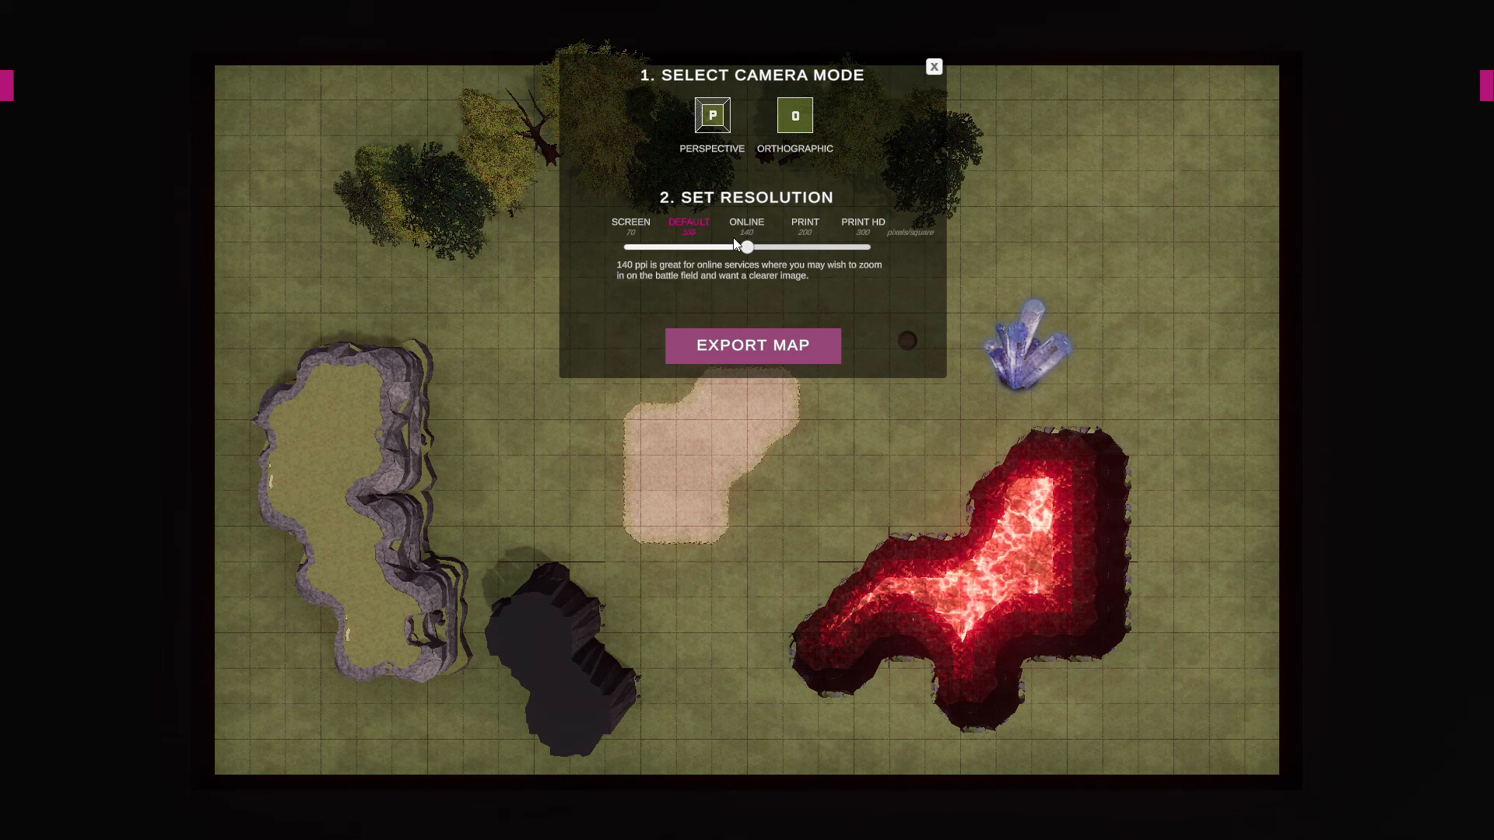
{"action": "left_click", "coordinate": [643, 247]}
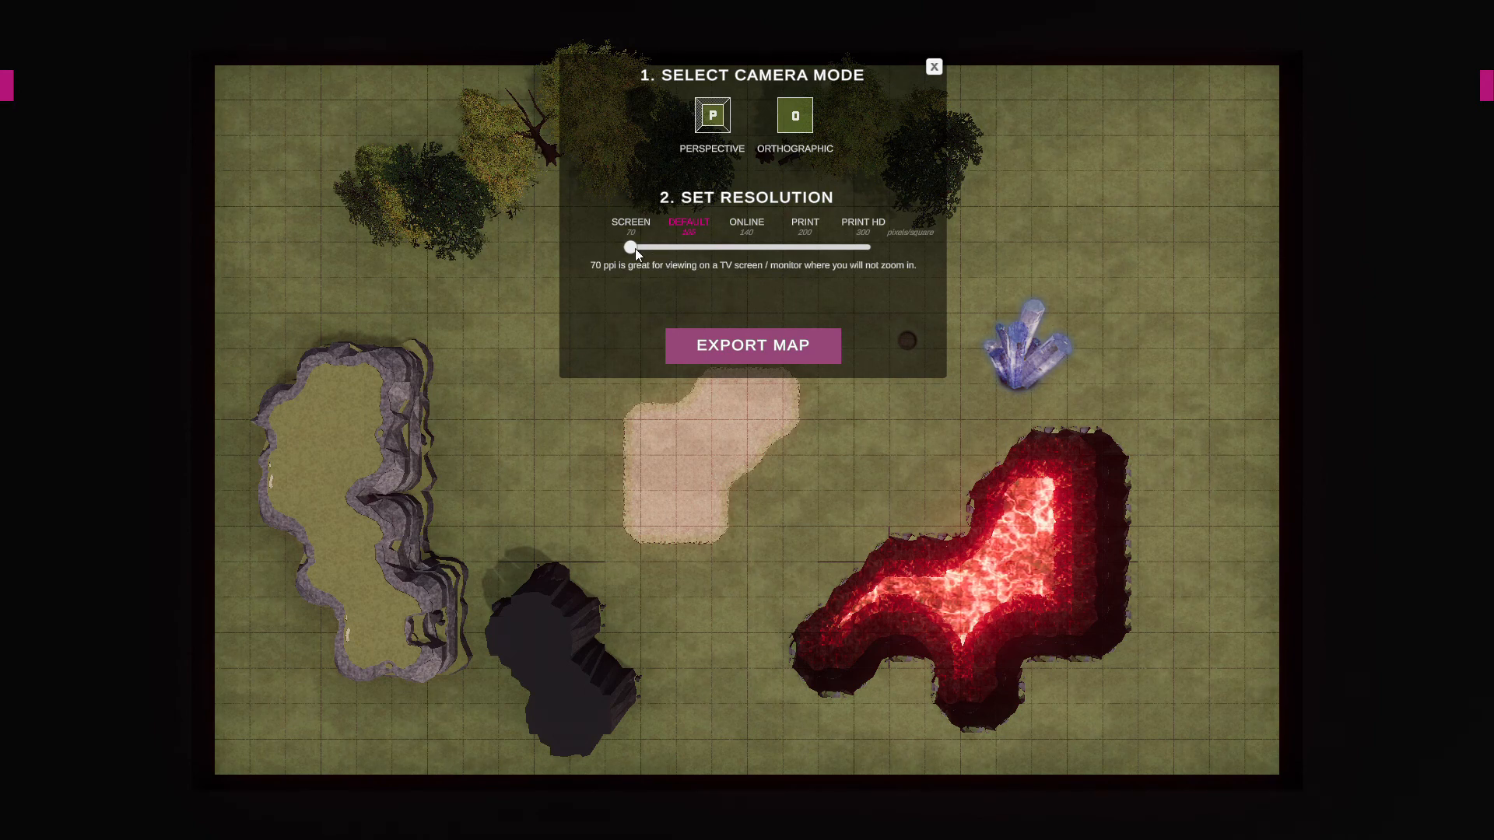
{"action": "left_click", "coordinate": [686, 247]}
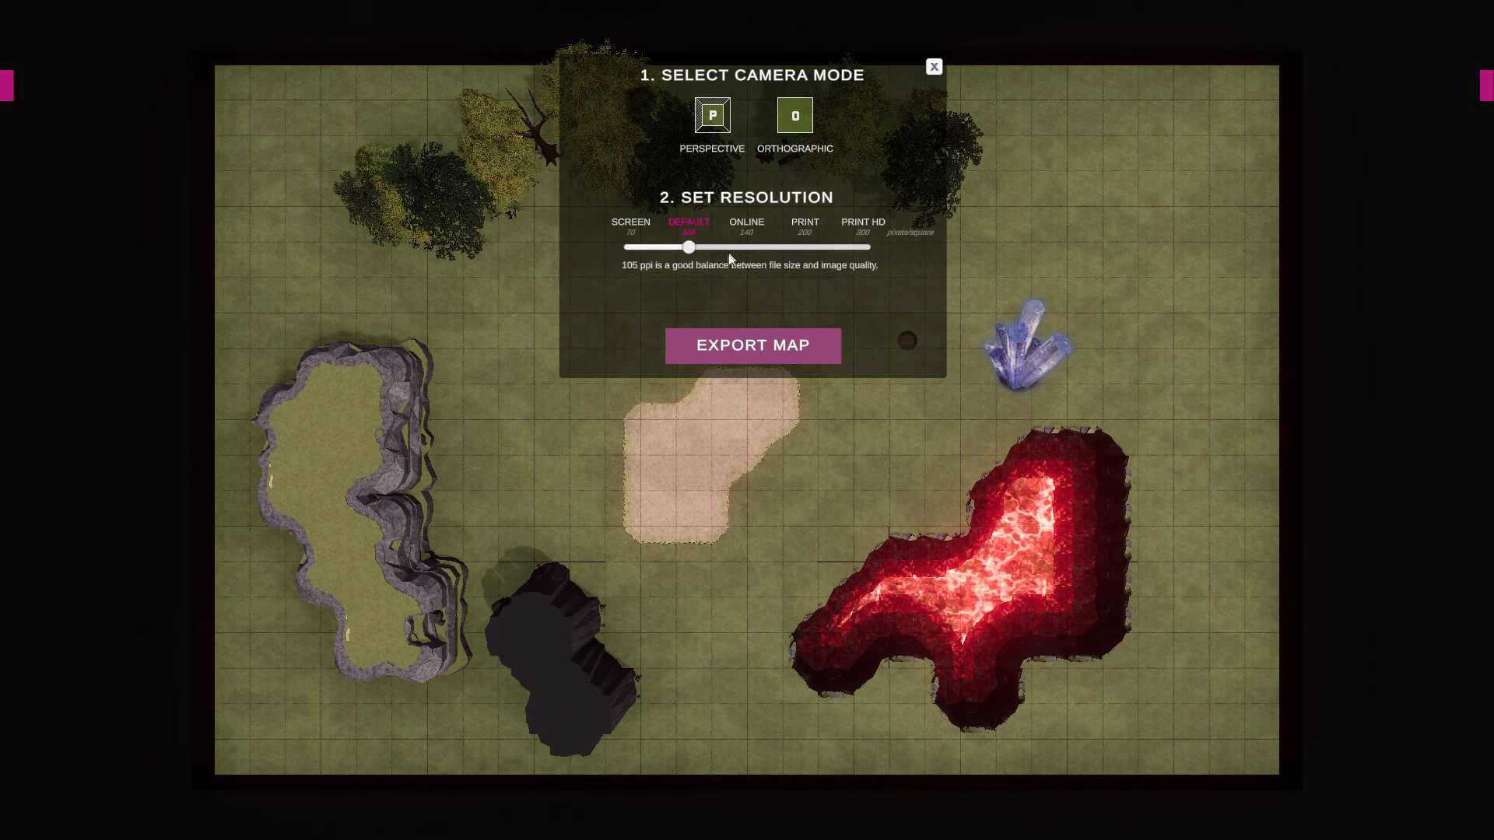
{"action": "left_click", "coordinate": [752, 344]}
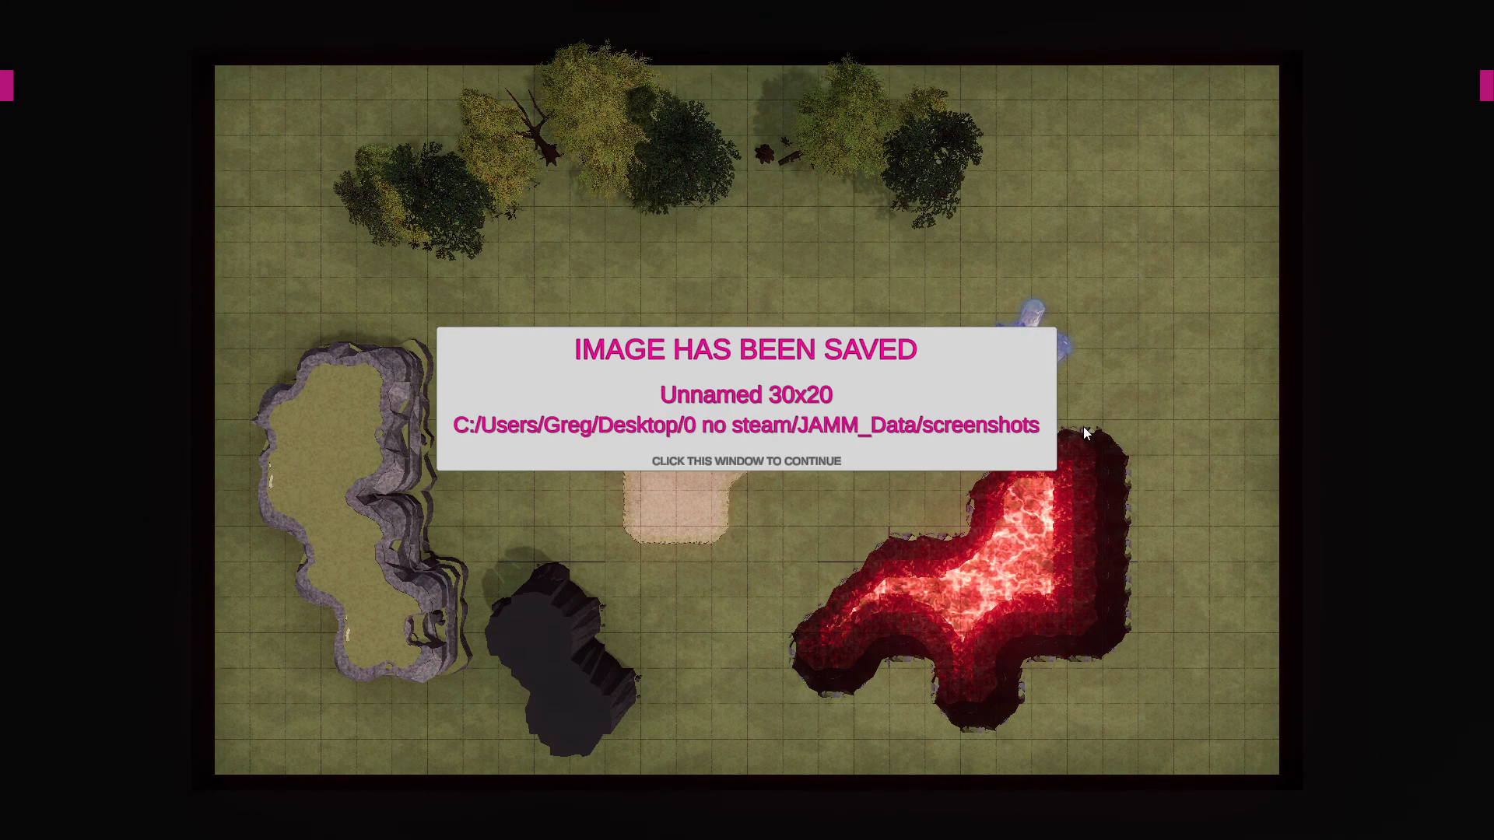
Dismiss the image-saved message and close the map export settings.
{"action": "left_click", "coordinate": [745, 426]}
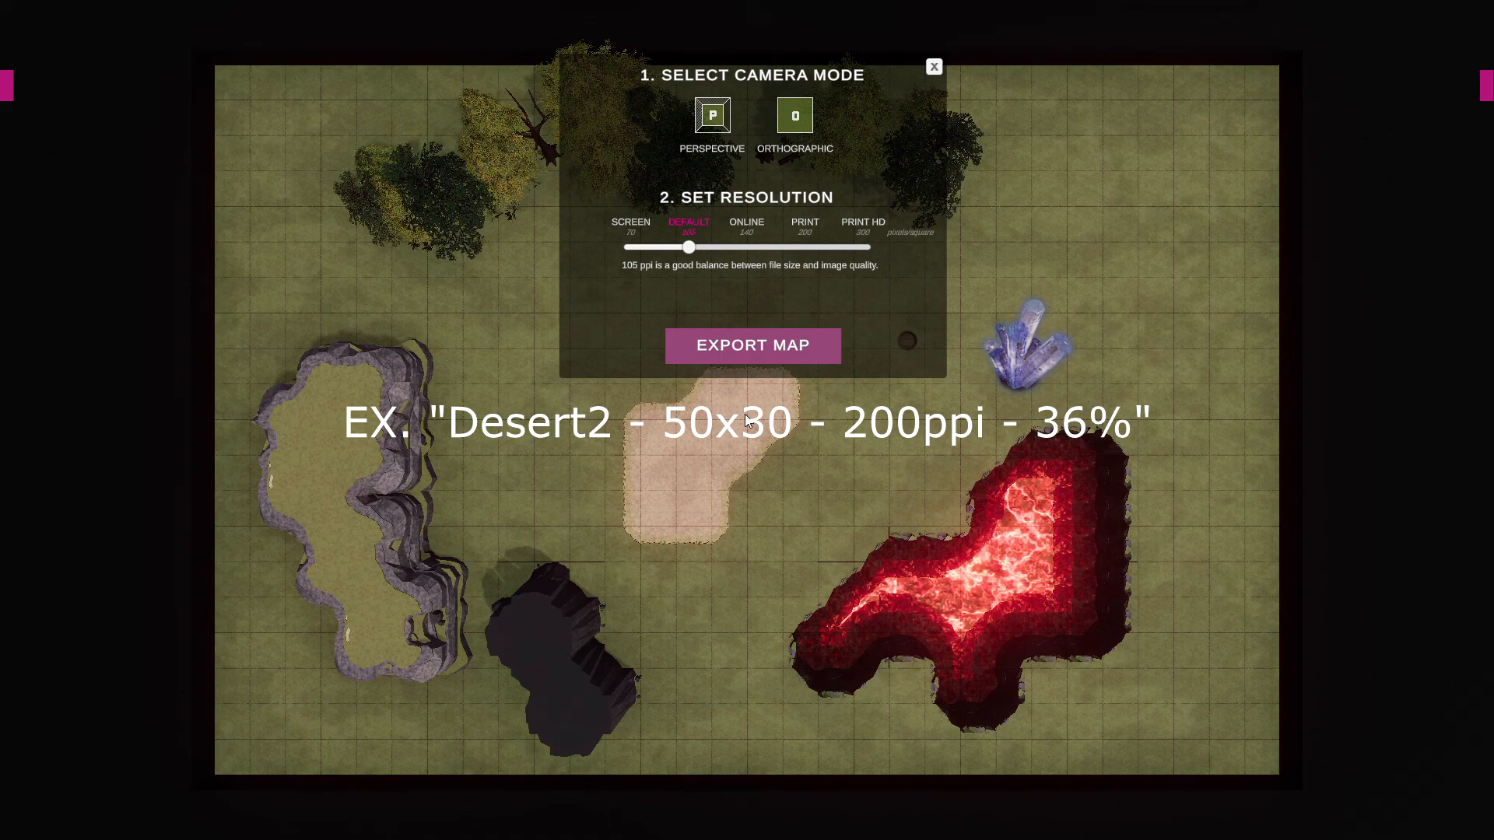
{"action": "left_click", "coordinate": [933, 68]}
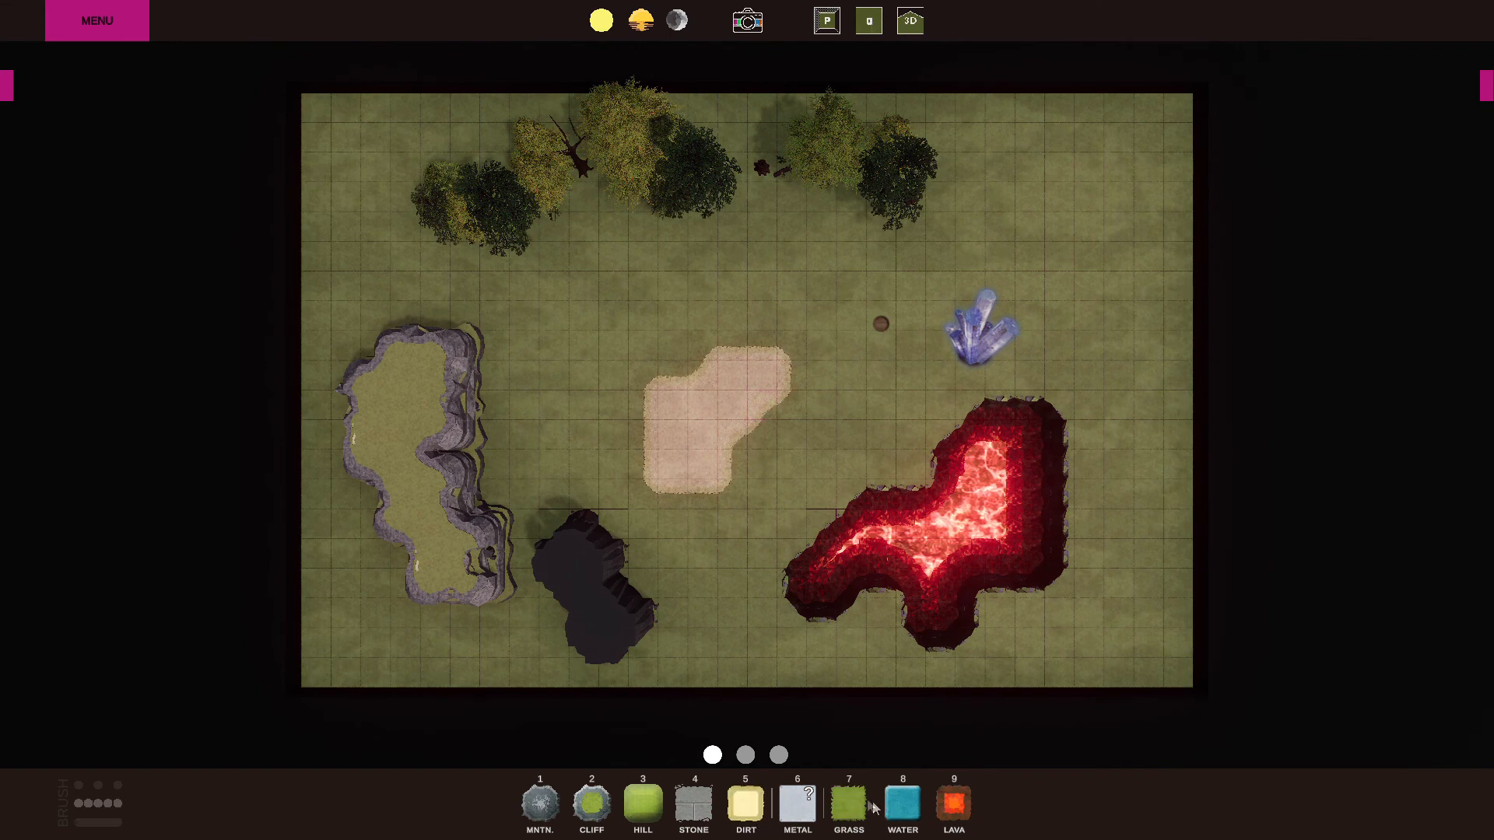
Paint grass over the dirt patch, the dark rock formation and the lava pit.
{"action": "left_click", "coordinate": [847, 791]}
{"action": "mouse_move", "coordinate": [824, 414]}
{"action": "left_mouse_down"}
{"action": "mouse_move", "coordinate": [689, 432]}
{"action": "mouse_move", "coordinate": [660, 508]}
{"action": "mouse_move", "coordinate": [716, 374]}
{"action": "left_mouse_up"}
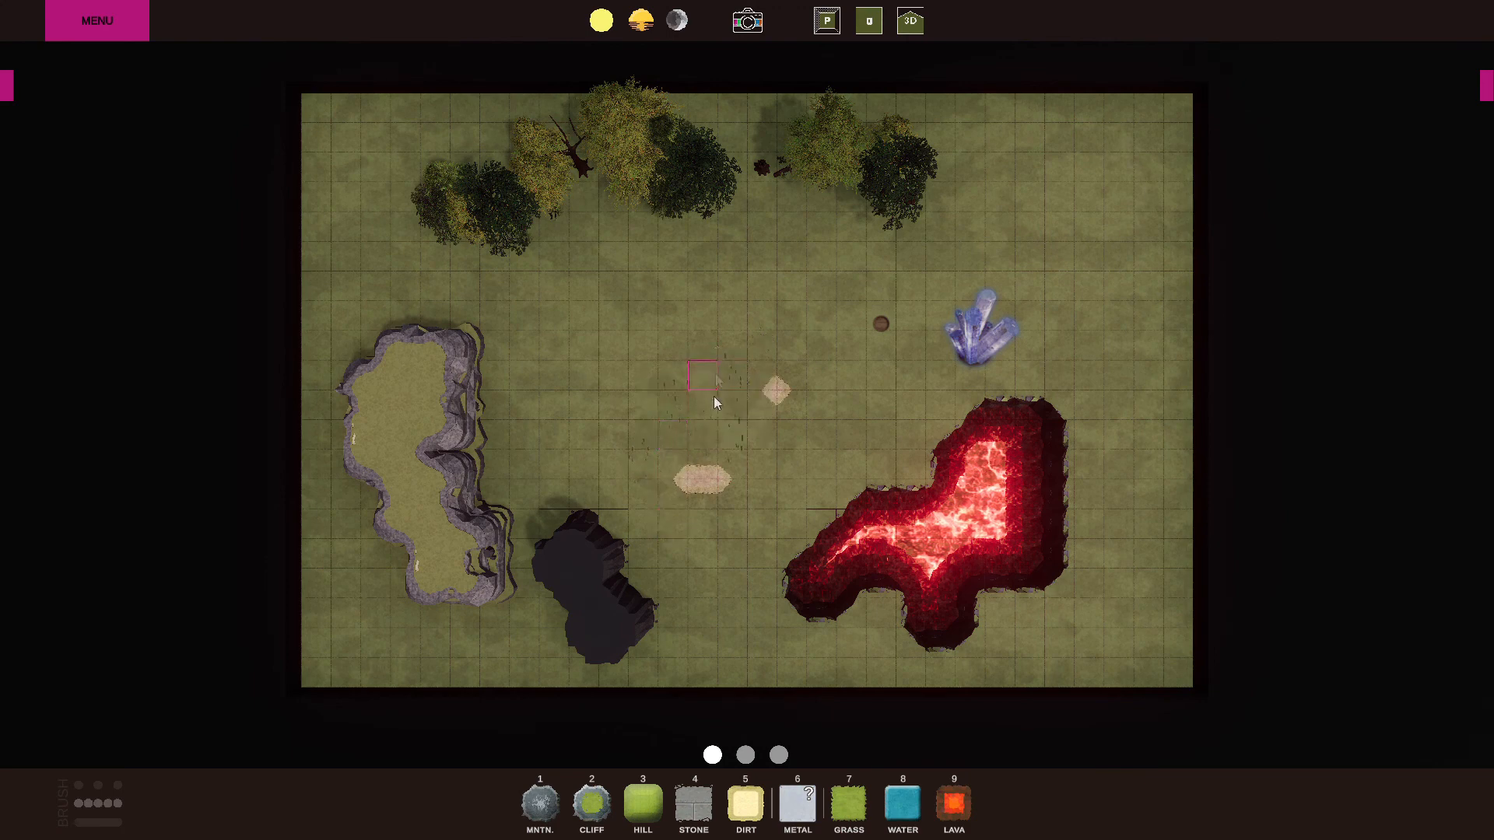
{"action": "mouse_move", "coordinate": [623, 576]}
{"action": "left_mouse_down"}
{"action": "mouse_move", "coordinate": [584, 545]}
{"action": "mouse_move", "coordinate": [595, 611]}
{"action": "mouse_move", "coordinate": [644, 641]}
{"action": "mouse_move", "coordinate": [809, 626]}
{"action": "mouse_move", "coordinate": [856, 545]}
{"action": "mouse_move", "coordinate": [887, 544]}
{"action": "mouse_move", "coordinate": [945, 498]}
{"action": "mouse_move", "coordinate": [965, 614]}
{"action": "mouse_move", "coordinate": [990, 417]}
{"action": "mouse_move", "coordinate": [1029, 558]}
{"action": "left_mouse_up"}
Paint a stone area about 4 by 7 squares in the cleared grass and an adjoining dirt area about 6 by 7 squares.
{"action": "scroll", "coordinate": [876, 530], "scroll_direction": "up", "scroll_amount": 5}
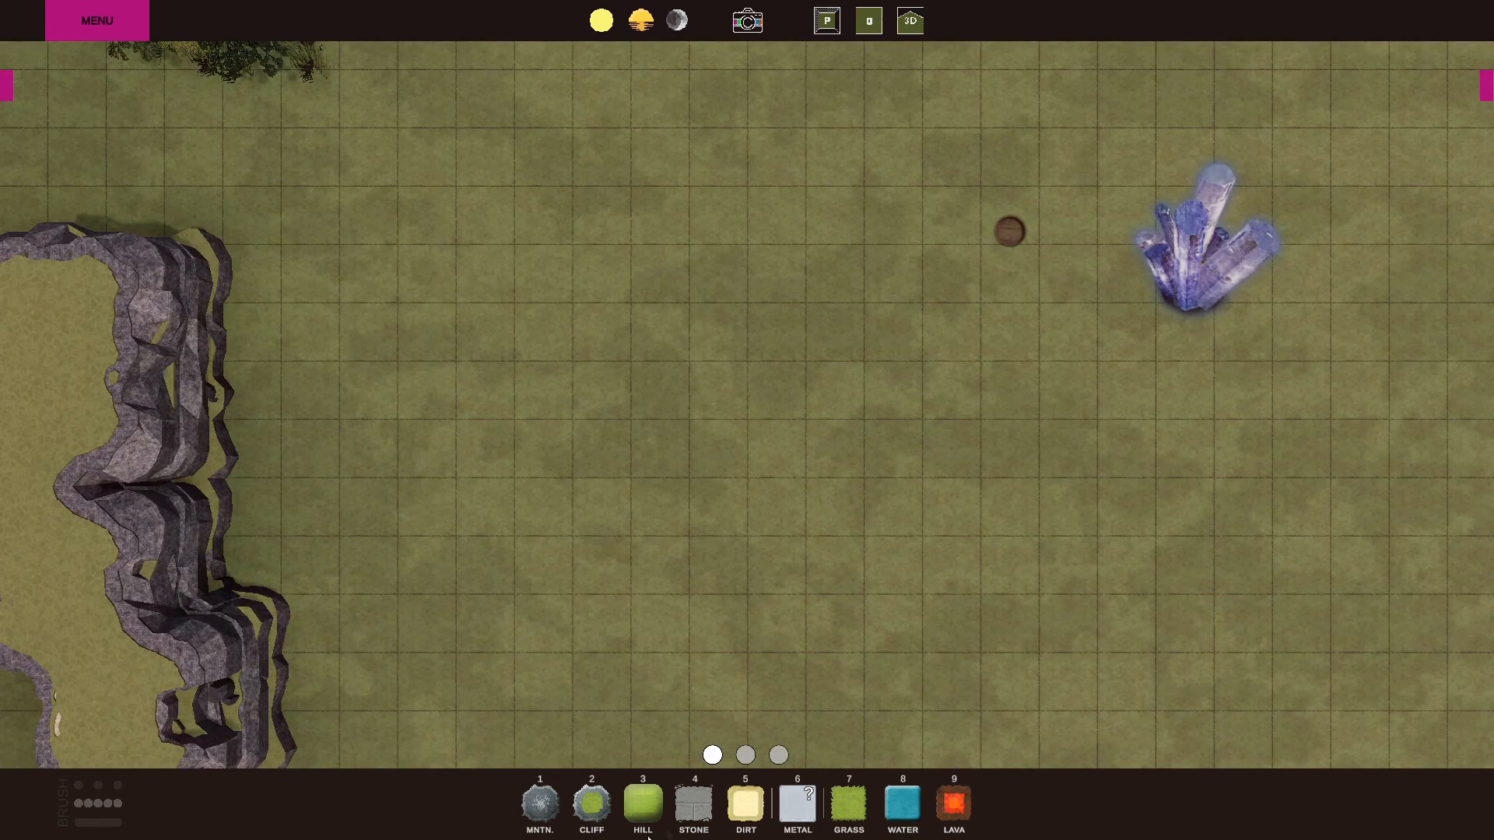
{"action": "mouse_move", "coordinate": [730, 347]}
{"action": "left_mouse_down"}
{"action": "mouse_move", "coordinate": [766, 629]}
{"action": "mouse_move", "coordinate": [835, 562]}
{"action": "mouse_move", "coordinate": [847, 343]}
{"action": "left_mouse_up"}
{"action": "left_click", "coordinate": [746, 803]}
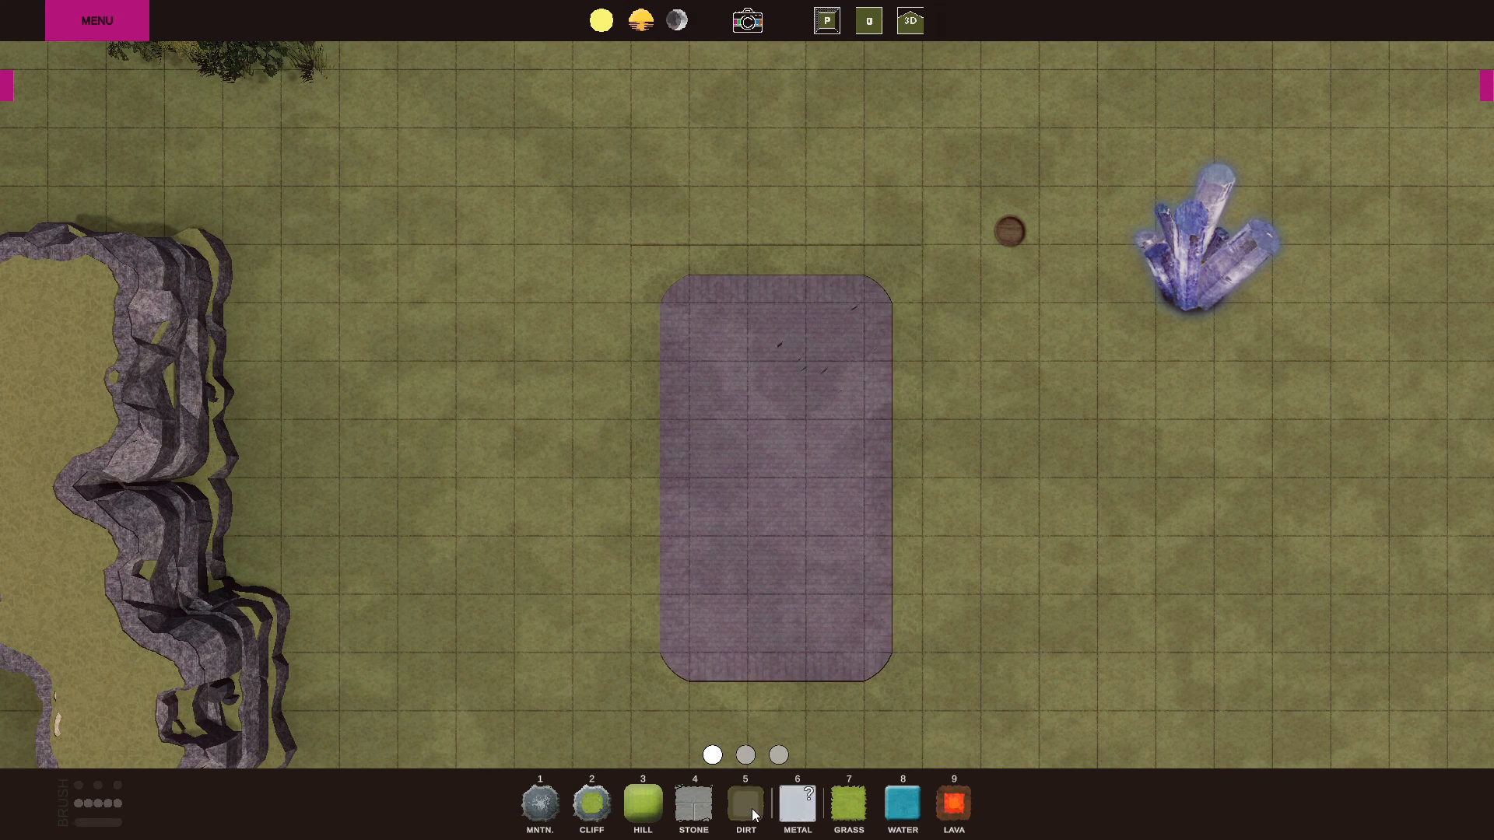
{"action": "mouse_move", "coordinate": [996, 376]}
{"action": "left_mouse_down"}
{"action": "mouse_move", "coordinate": [1015, 607]}
{"action": "mouse_move", "coordinate": [1156, 613]}
{"action": "mouse_move", "coordinate": [1175, 337]}
{"action": "mouse_move", "coordinate": [960, 350]}
{"action": "mouse_move", "coordinate": [957, 583]}
{"action": "mouse_move", "coordinate": [1074, 464]}
{"action": "mouse_move", "coordinate": [908, 495]}
{"action": "left_mouse_up"}
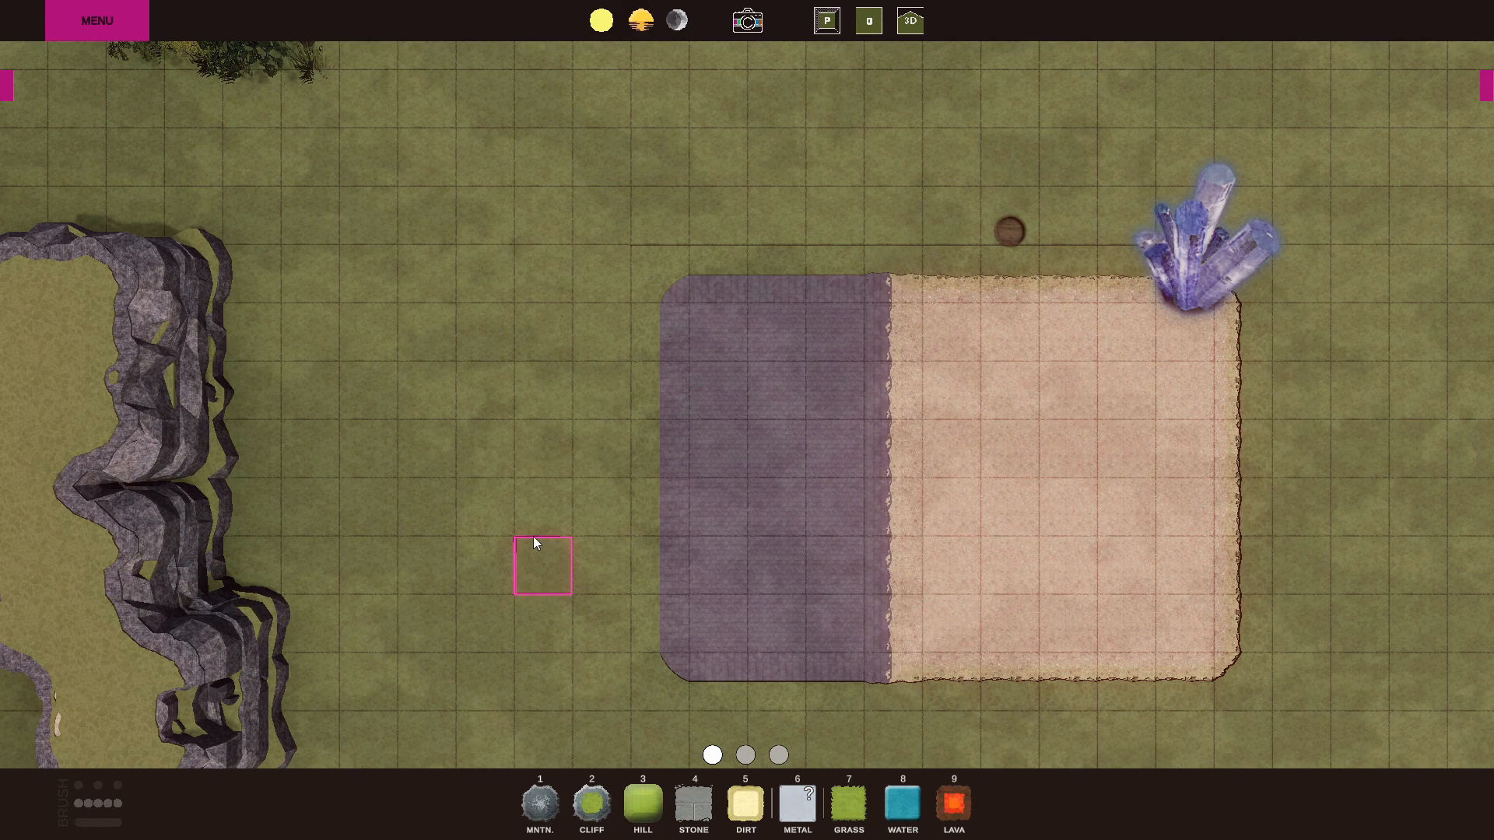
Draw a wall about 6 squares long across the grass, from the cliff toward the stone area.
{"action": "left_click", "coordinate": [745, 755]}
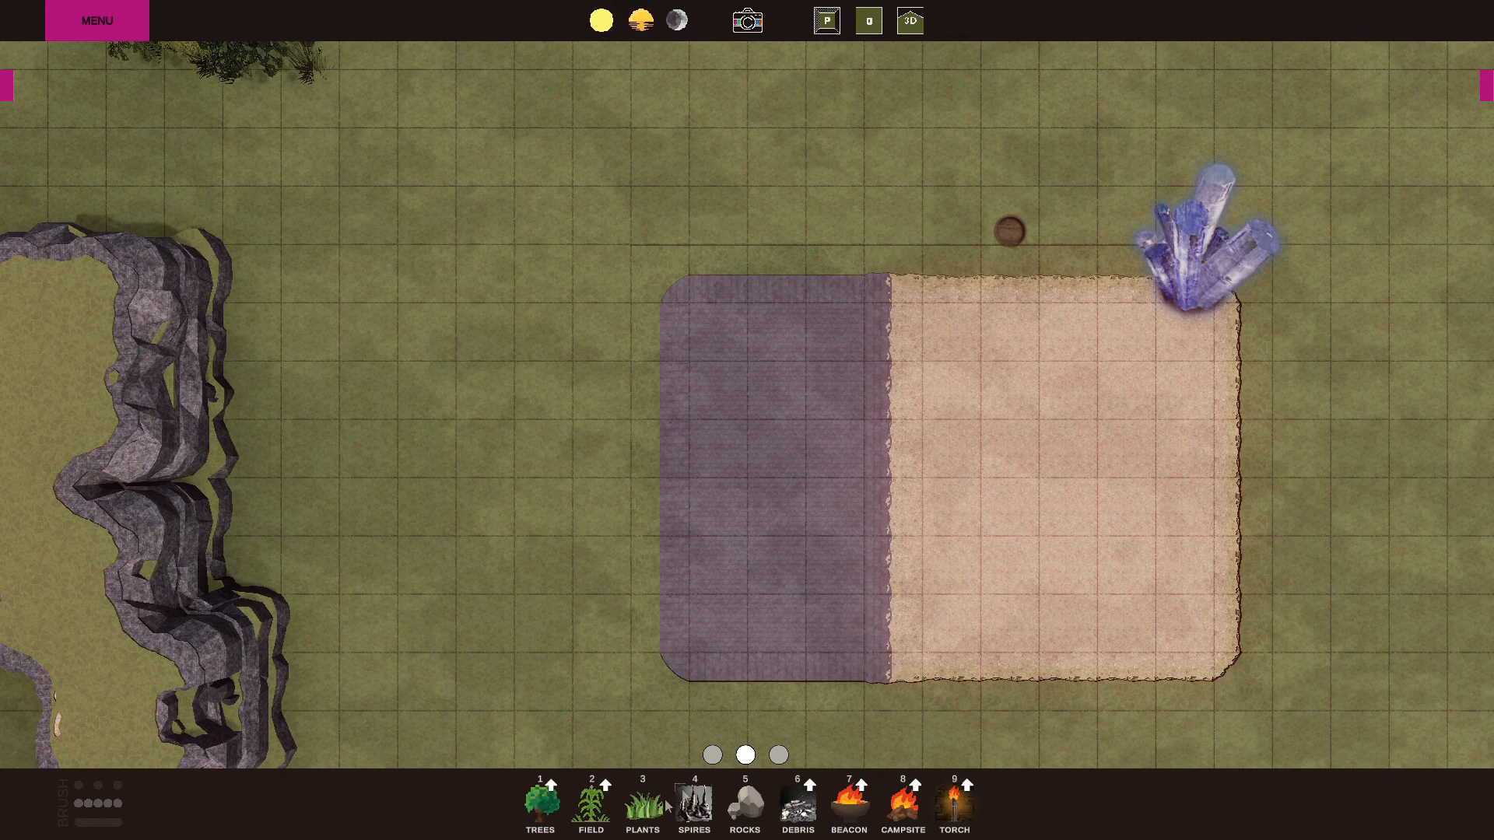
{"action": "left_click", "coordinate": [779, 755]}
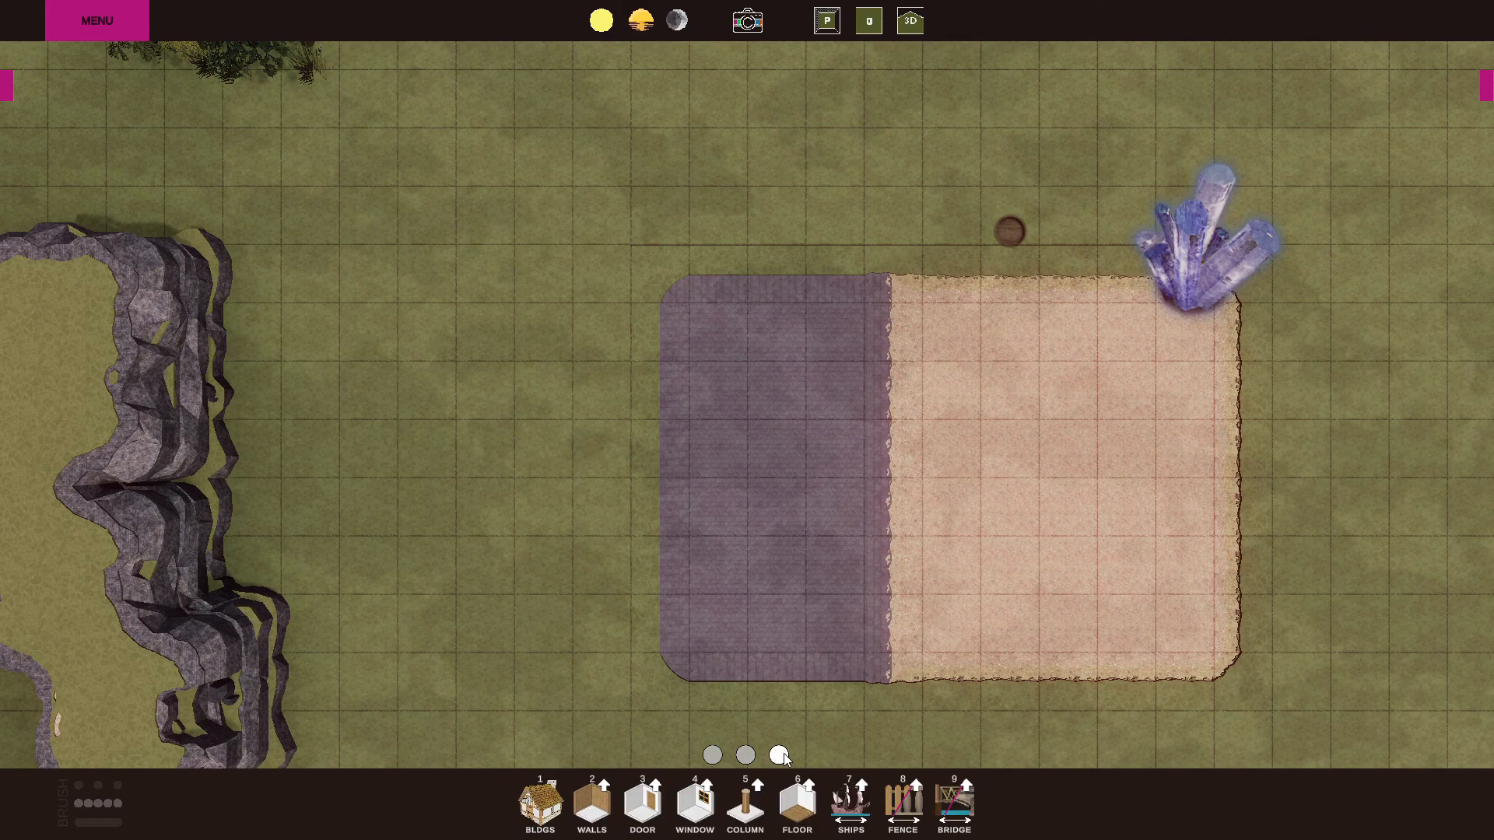
{"action": "left_click", "coordinate": [591, 809]}
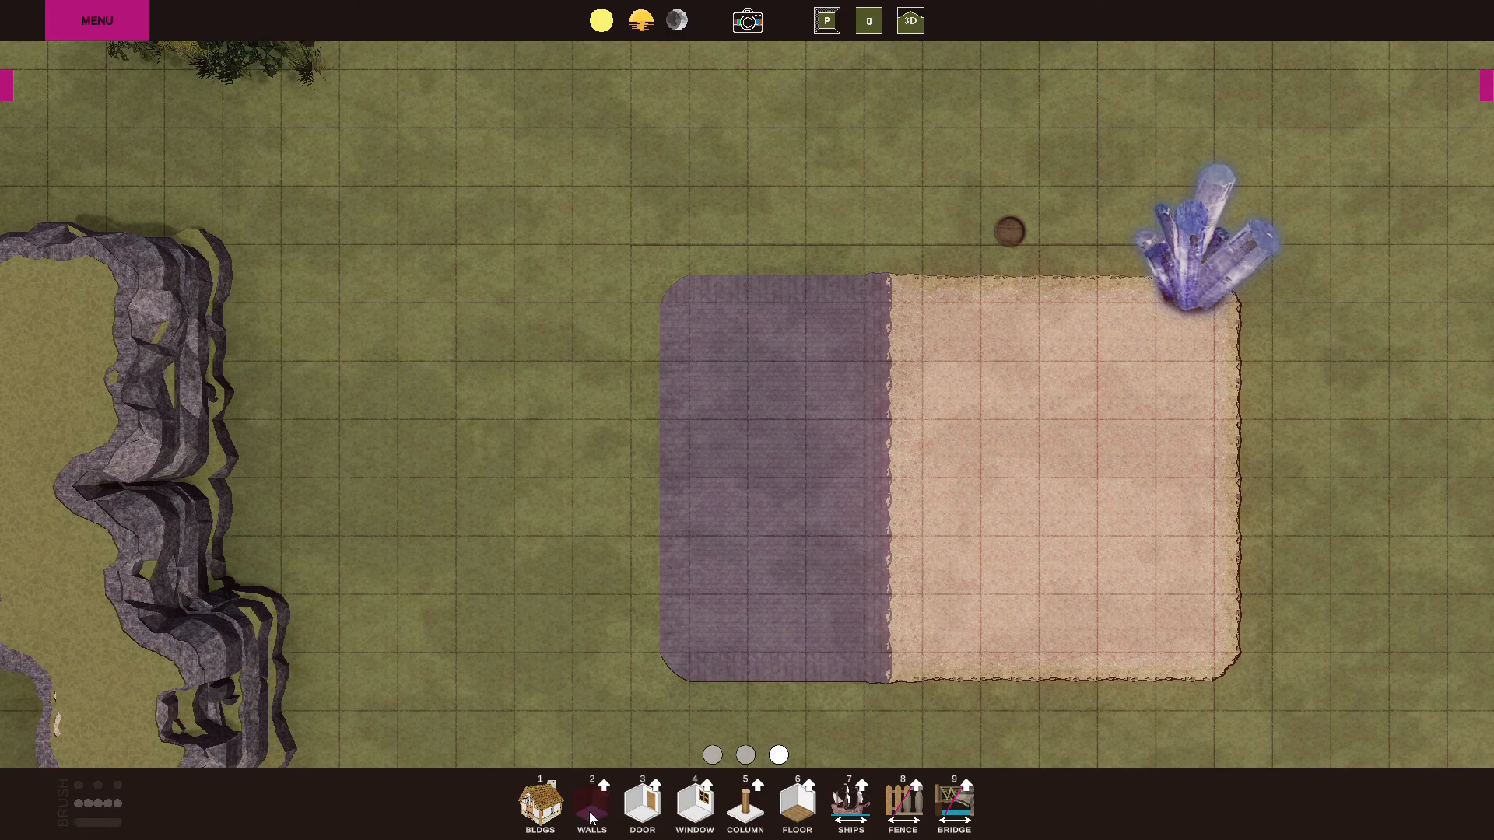
{"action": "left_click_drag", "start_coordinate": [224, 420], "coordinate": [568, 421]}
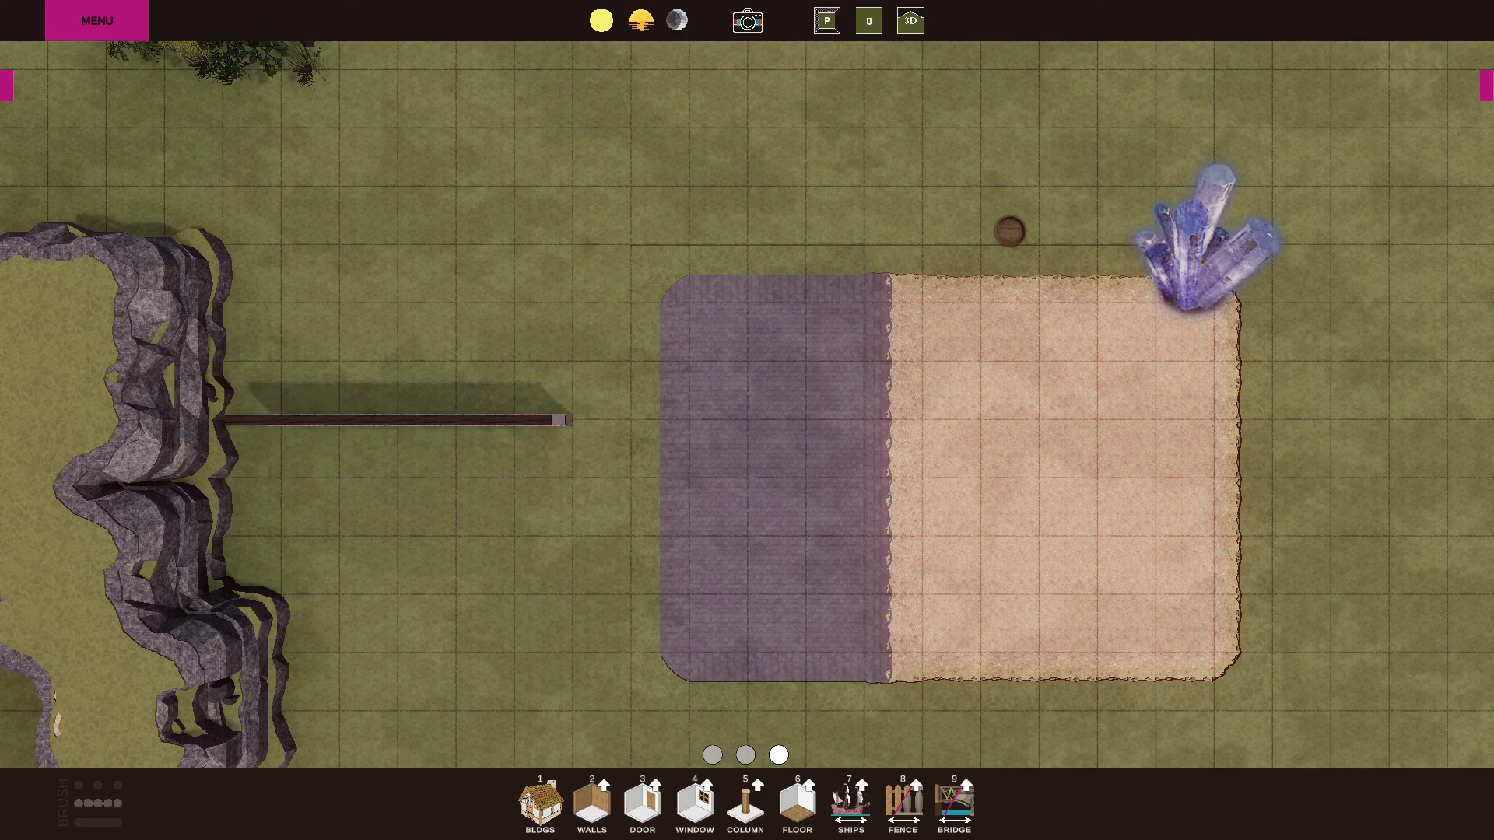
In the 3D view, draw one wall across the stone area and another across the dirt area.
{"action": "left_click", "coordinate": [909, 20]}
{"action": "key", "text": "a"}
{"action": "right_click_drag", "start_coordinate": [638, 382], "coordinate": [747, 491]}
{"action": "key", "text": "e"}
{"action": "key", "text": "e"}
{"action": "right_click_drag", "start_coordinate": [659, 424], "coordinate": [685, 527]}
{"action": "key", "text": "d"}
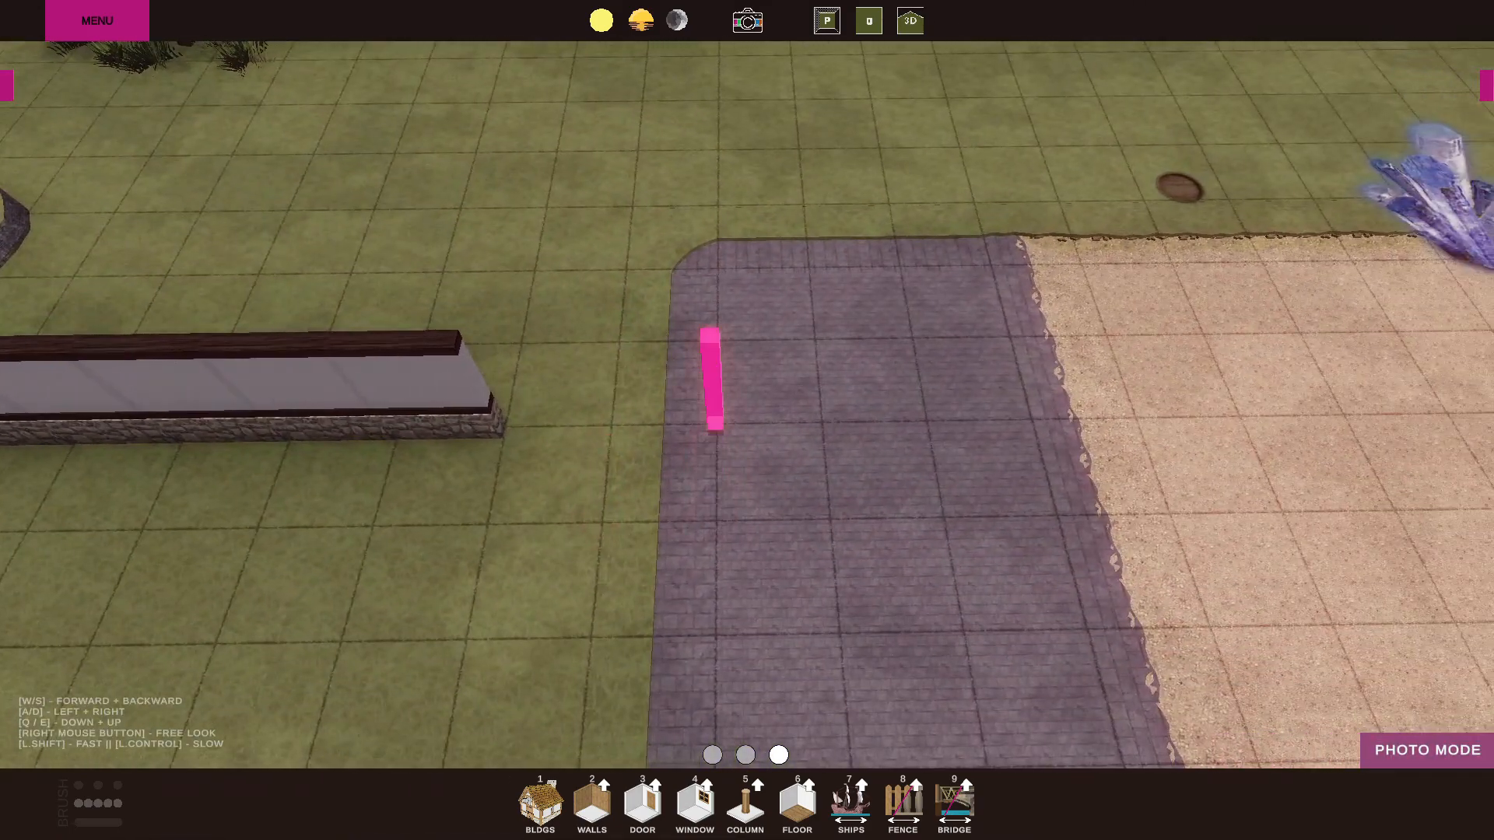
{"action": "left_click_drag", "start_coordinate": [712, 379], "coordinate": [949, 375]}
{"action": "key", "text": "d"}
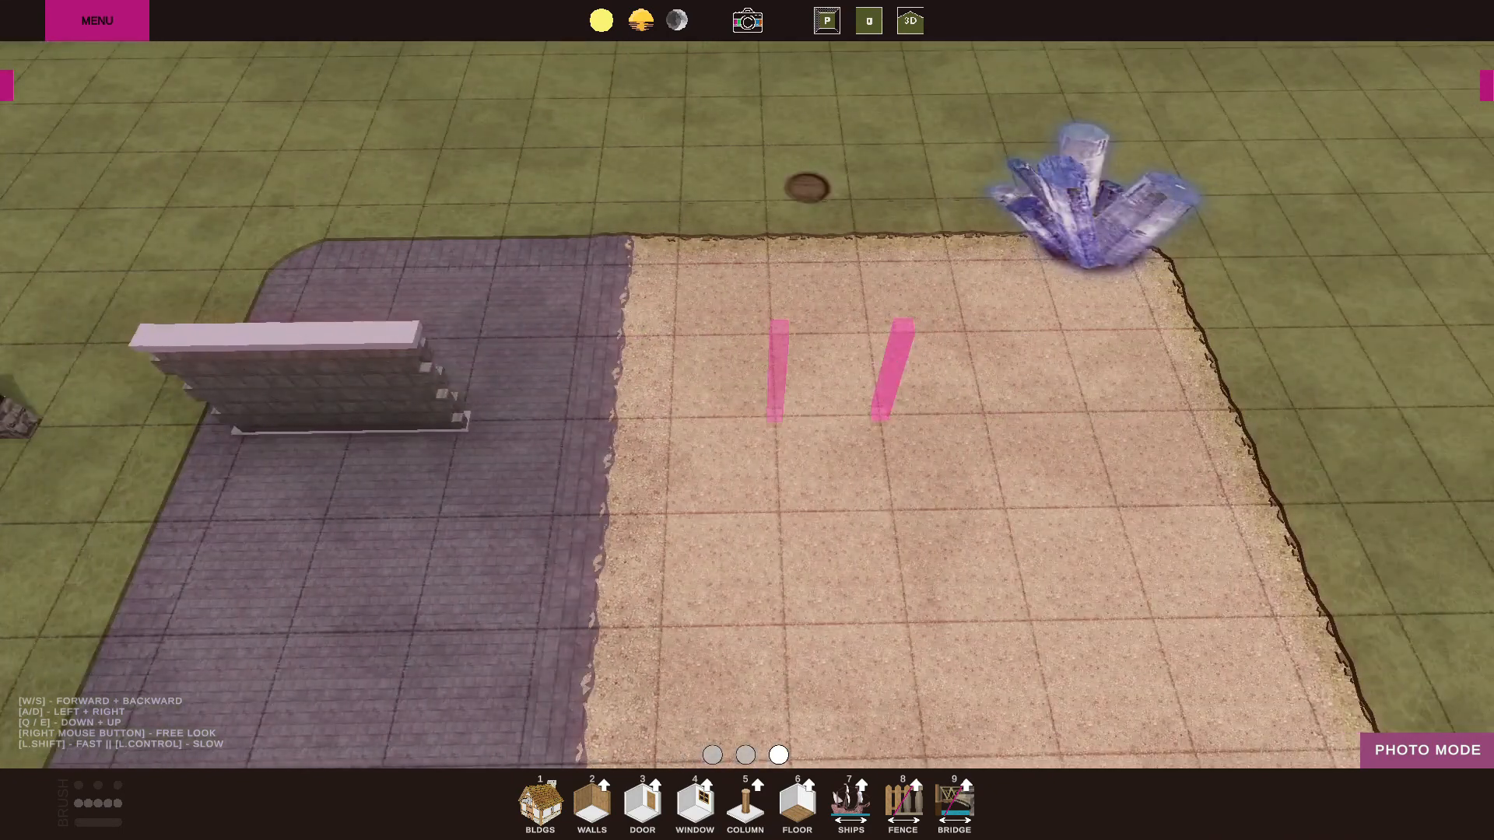
{"action": "left_click_drag", "start_coordinate": [778, 375], "coordinate": [1140, 366]}
Draw a wall of the Stone type on the grass, parallel to the wall beside the cliff.
{"action": "key", "text": "e"}
{"action": "key", "text": "a"}
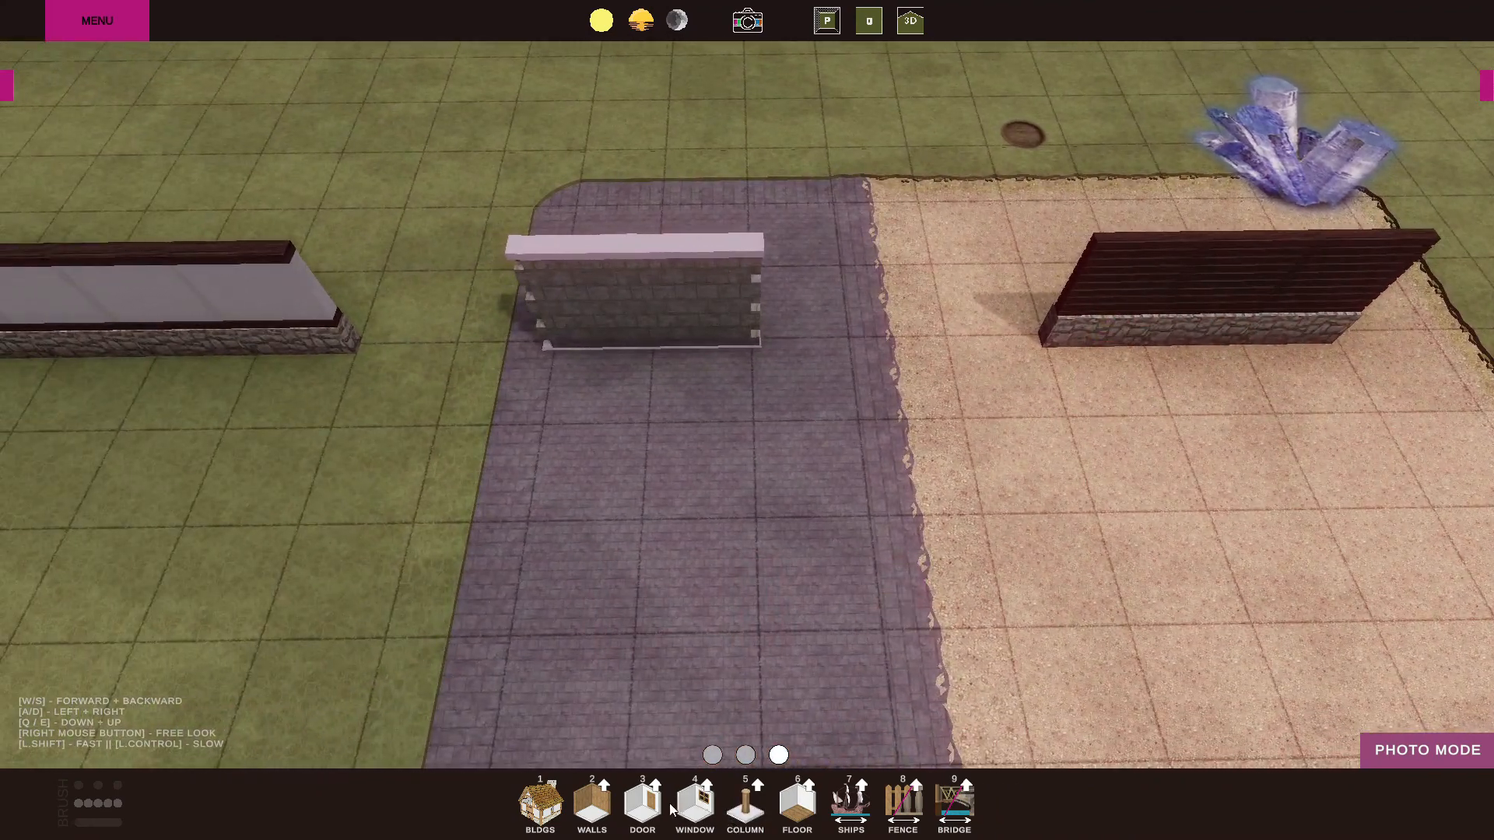
{"action": "key", "text": "a"}
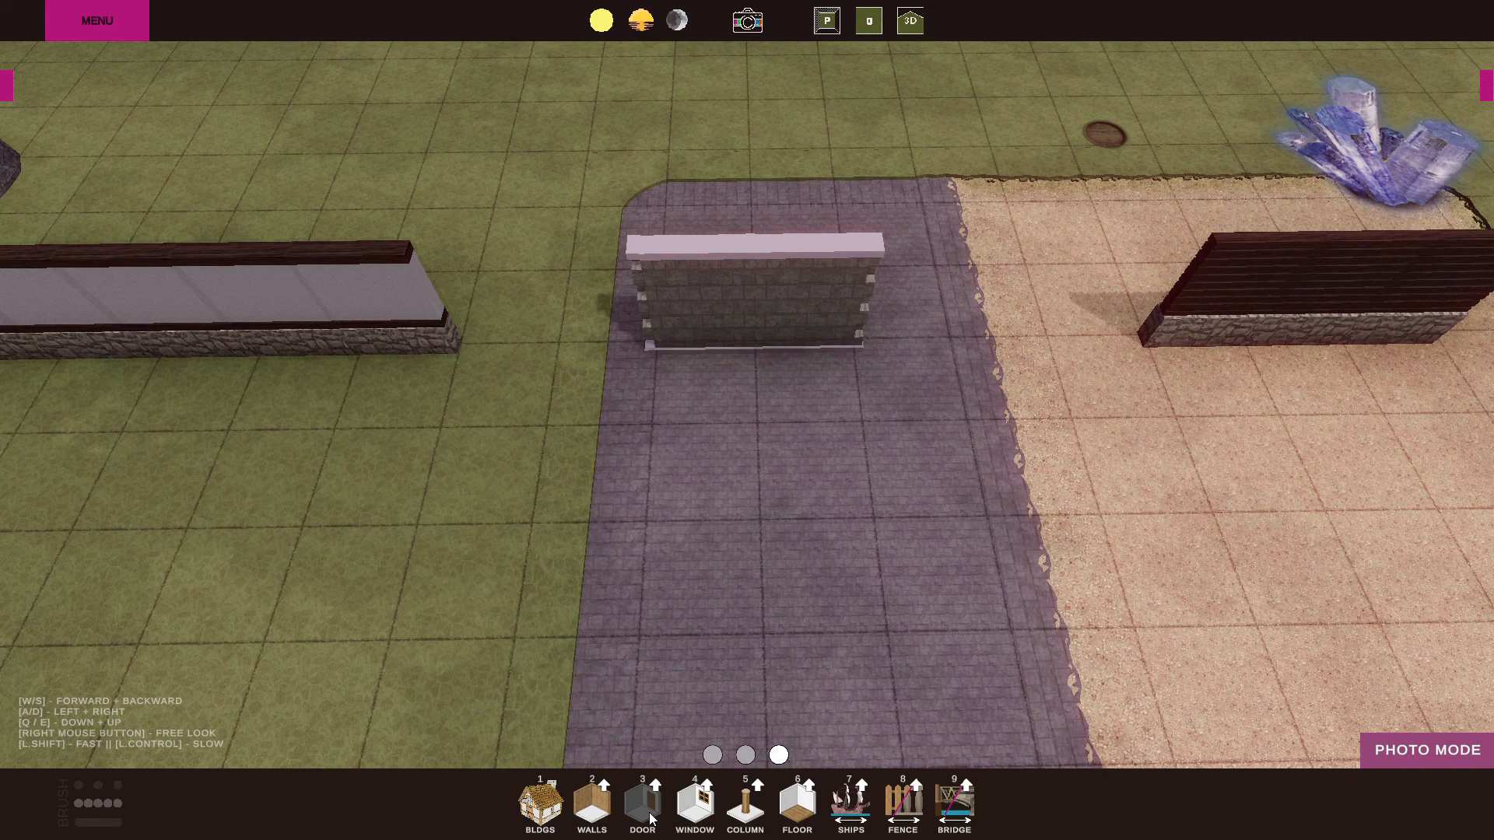
{"action": "left_click", "coordinate": [606, 788]}
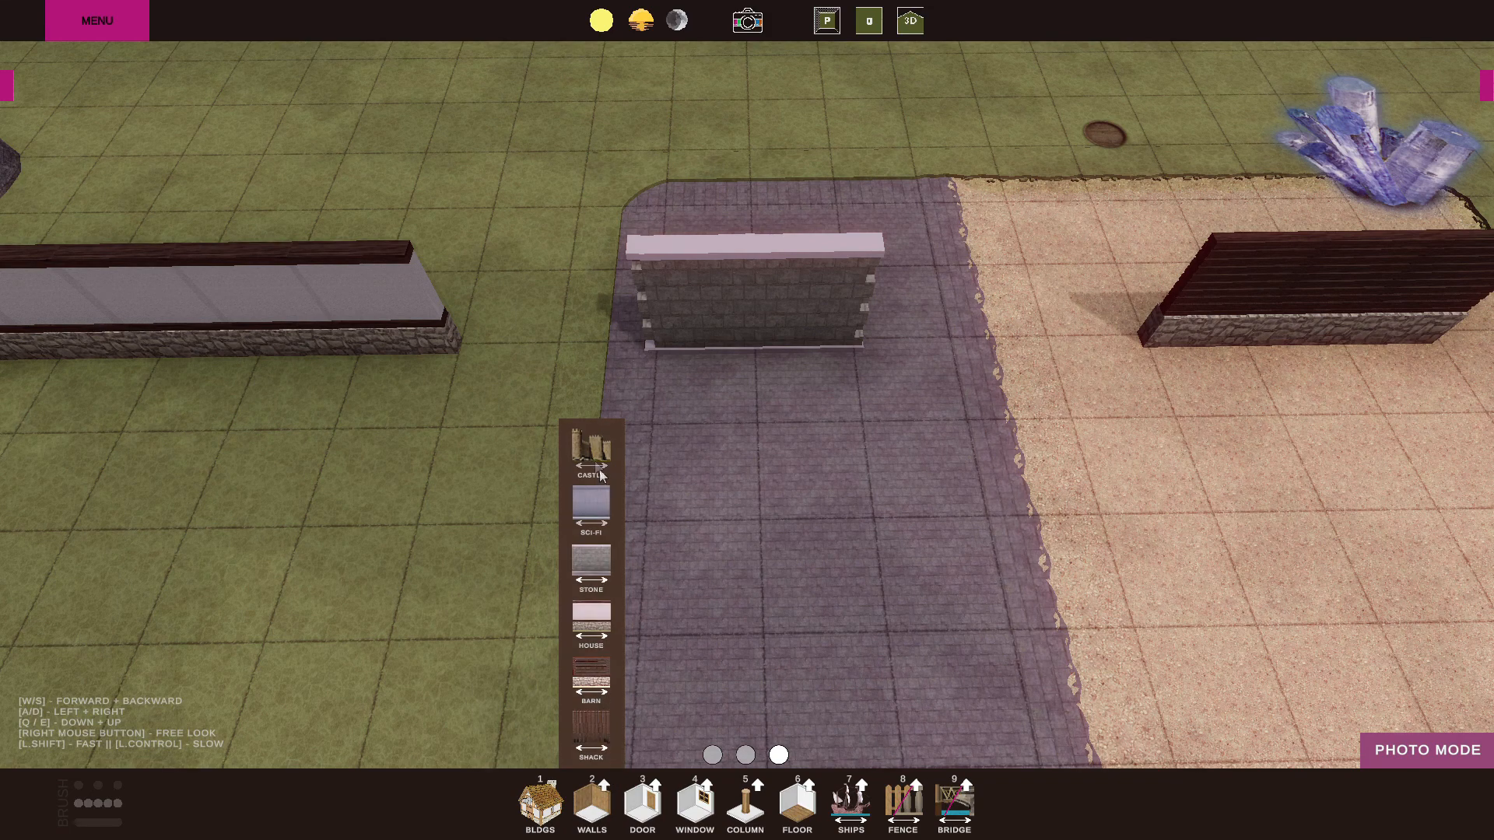
{"action": "left_click", "coordinate": [597, 569]}
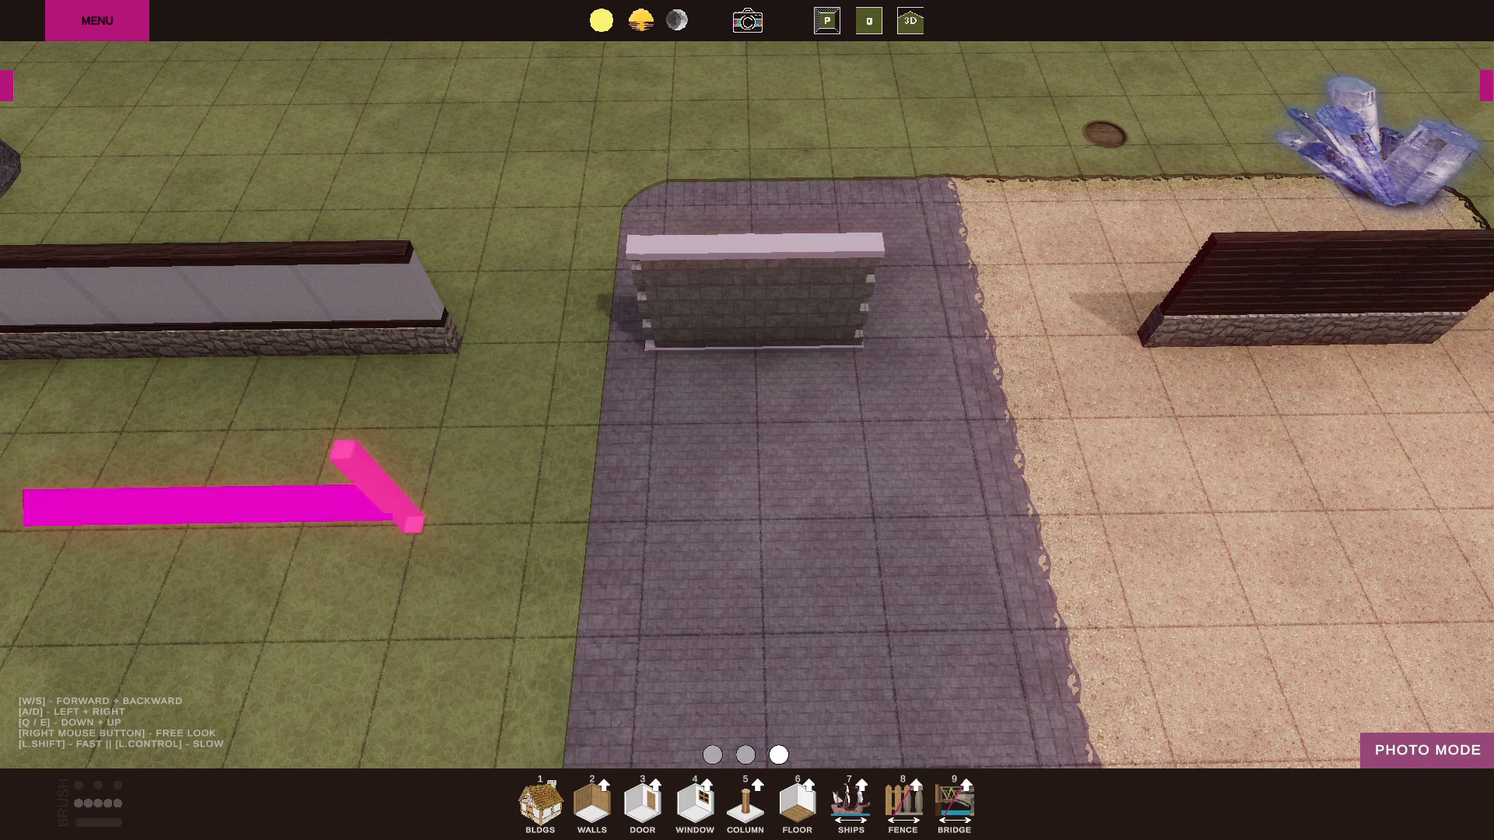
{"action": "left_click_drag", "start_coordinate": [412, 525], "coordinate": [412, 524]}
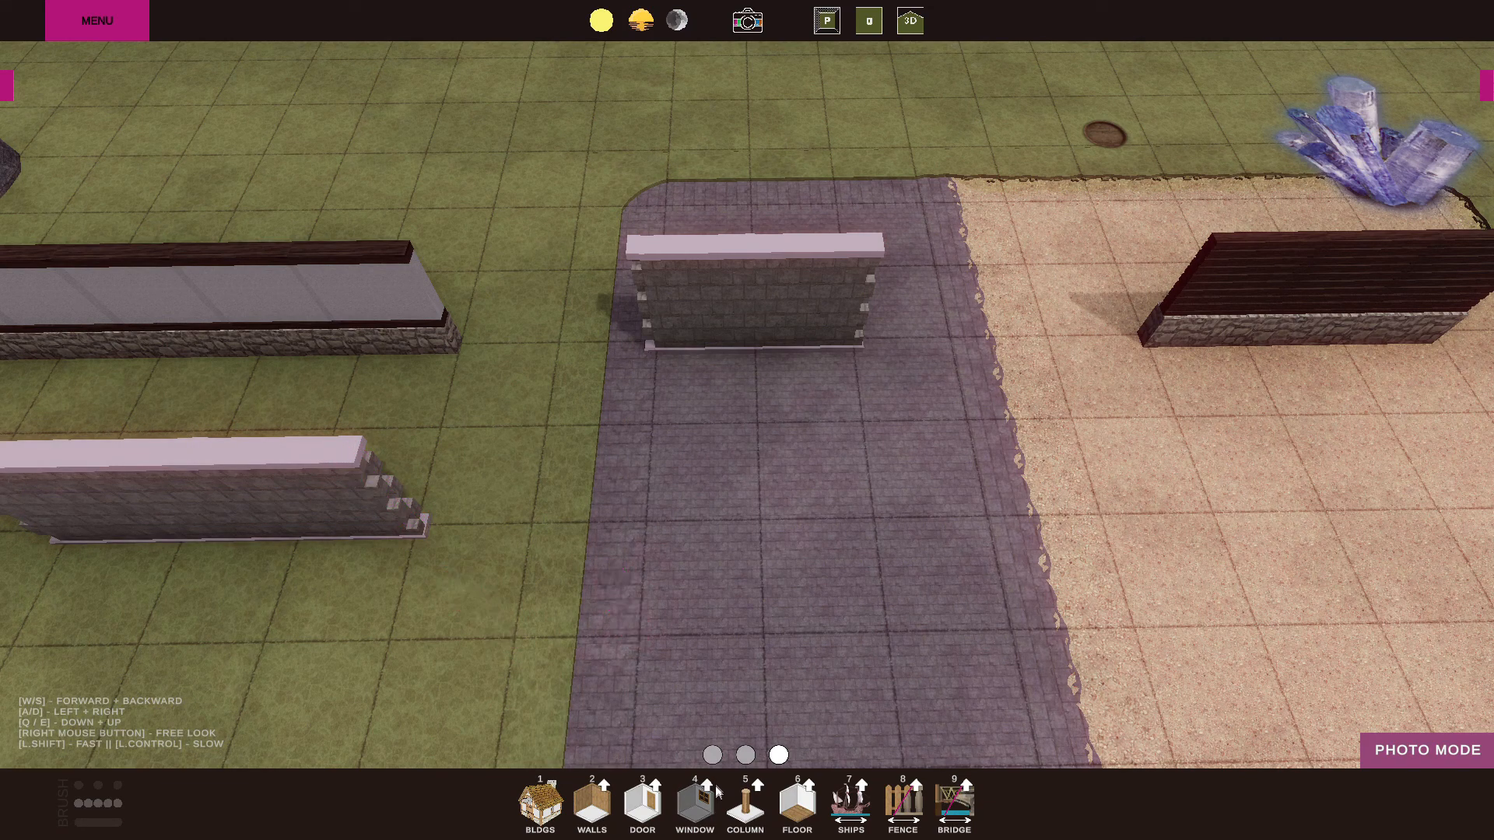
Add a door to each of the walls on the grass by the cliff, the stone area and the dirt area.
{"action": "left_click", "coordinate": [642, 809]}
{"action": "left_click", "coordinate": [315, 338]}
{"action": "left_click", "coordinate": [710, 312]}
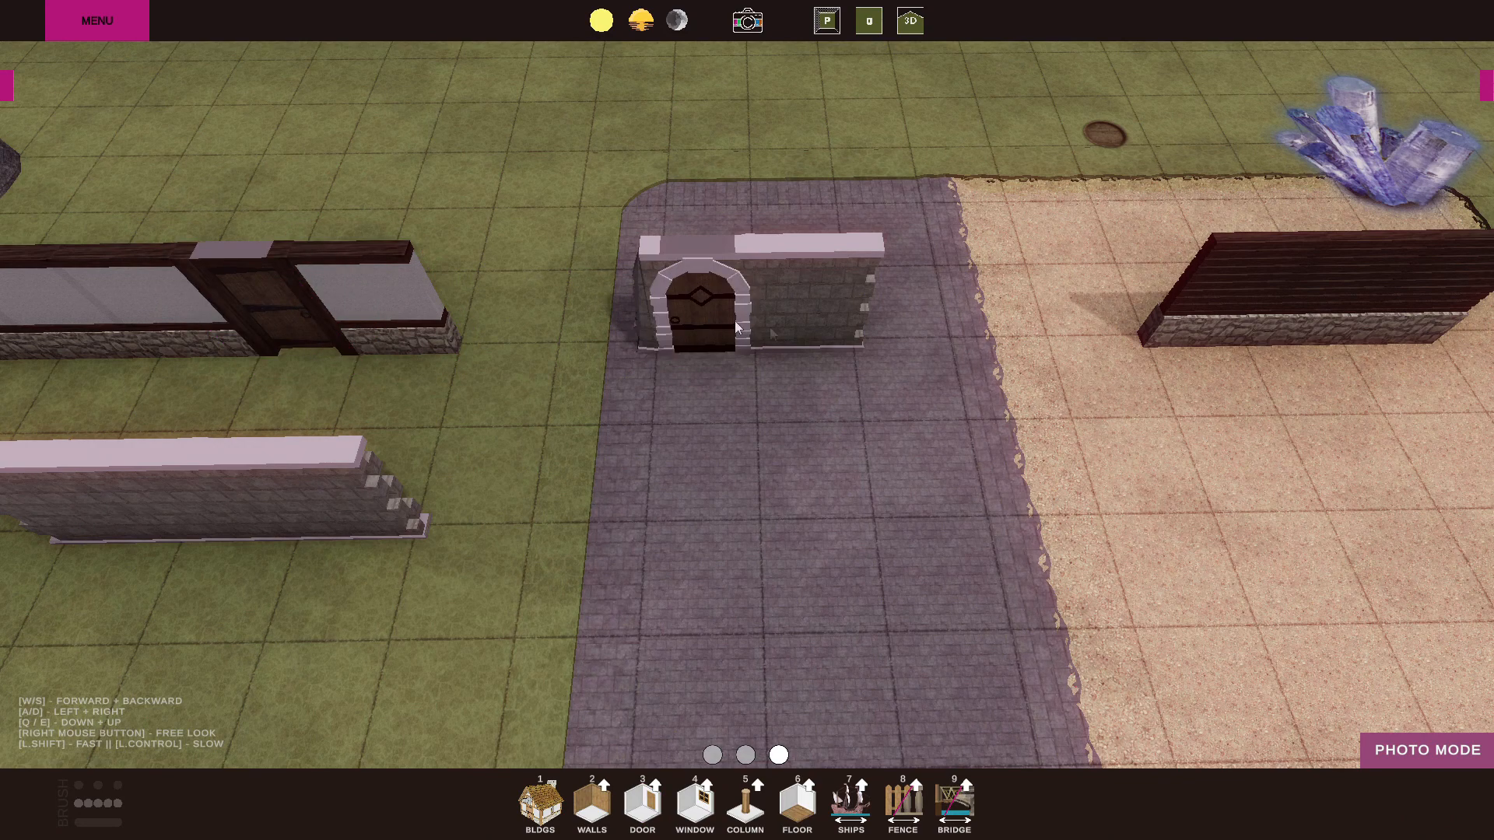
{"action": "left_click", "coordinate": [1316, 319]}
Add a window beside the door in each of the three walls that have doors.
{"action": "left_click", "coordinate": [694, 806]}
{"action": "left_click", "coordinate": [799, 342]}
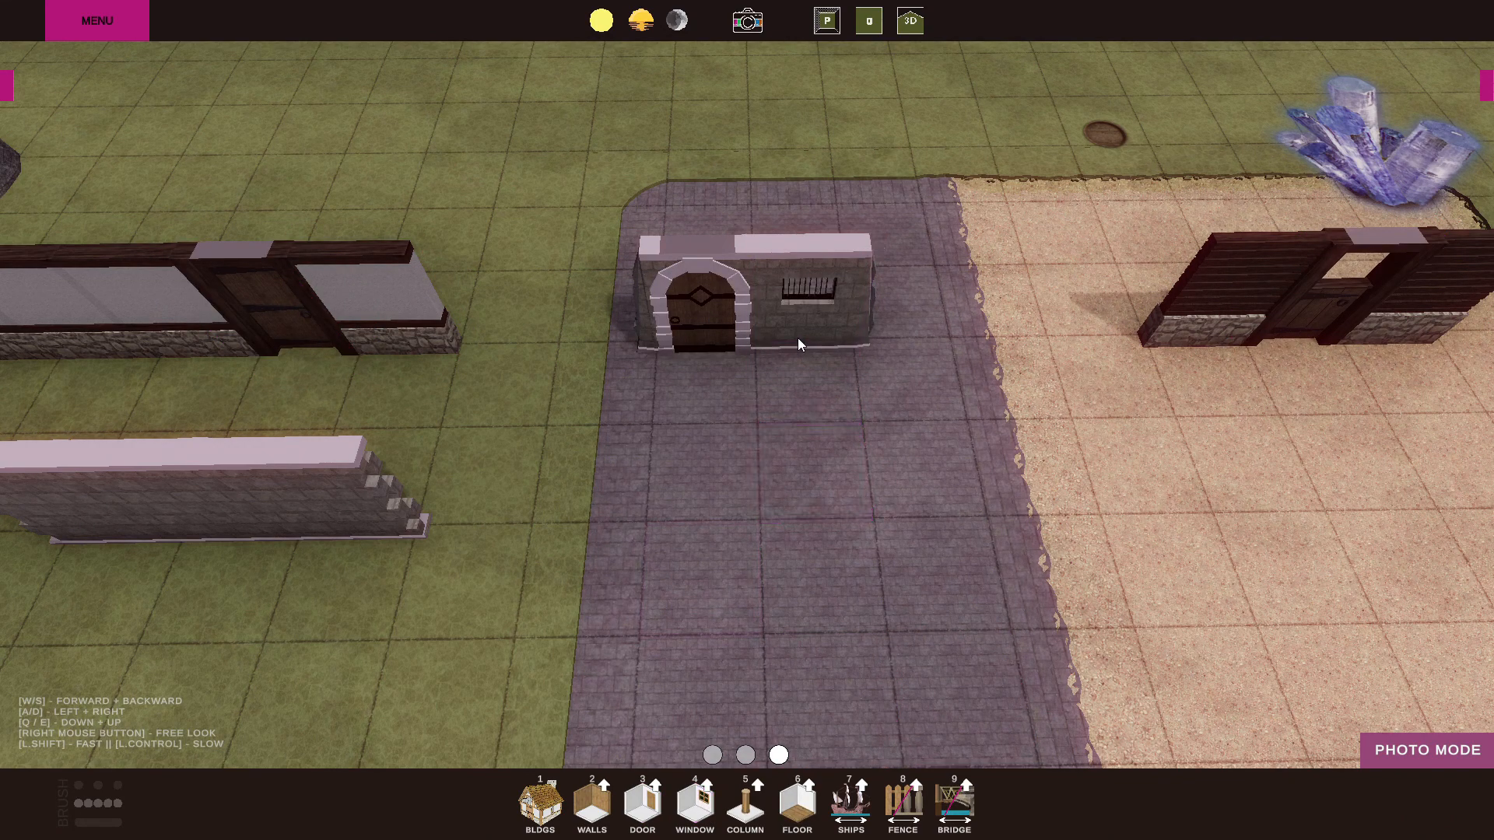
{"action": "left_click", "coordinate": [402, 344]}
{"action": "left_click", "coordinate": [1390, 323]}
Place a single floor tile on each of the grass, stone and dirt surfaces.
{"action": "left_click", "coordinate": [797, 803]}
{"action": "left_click", "coordinate": [320, 676]}
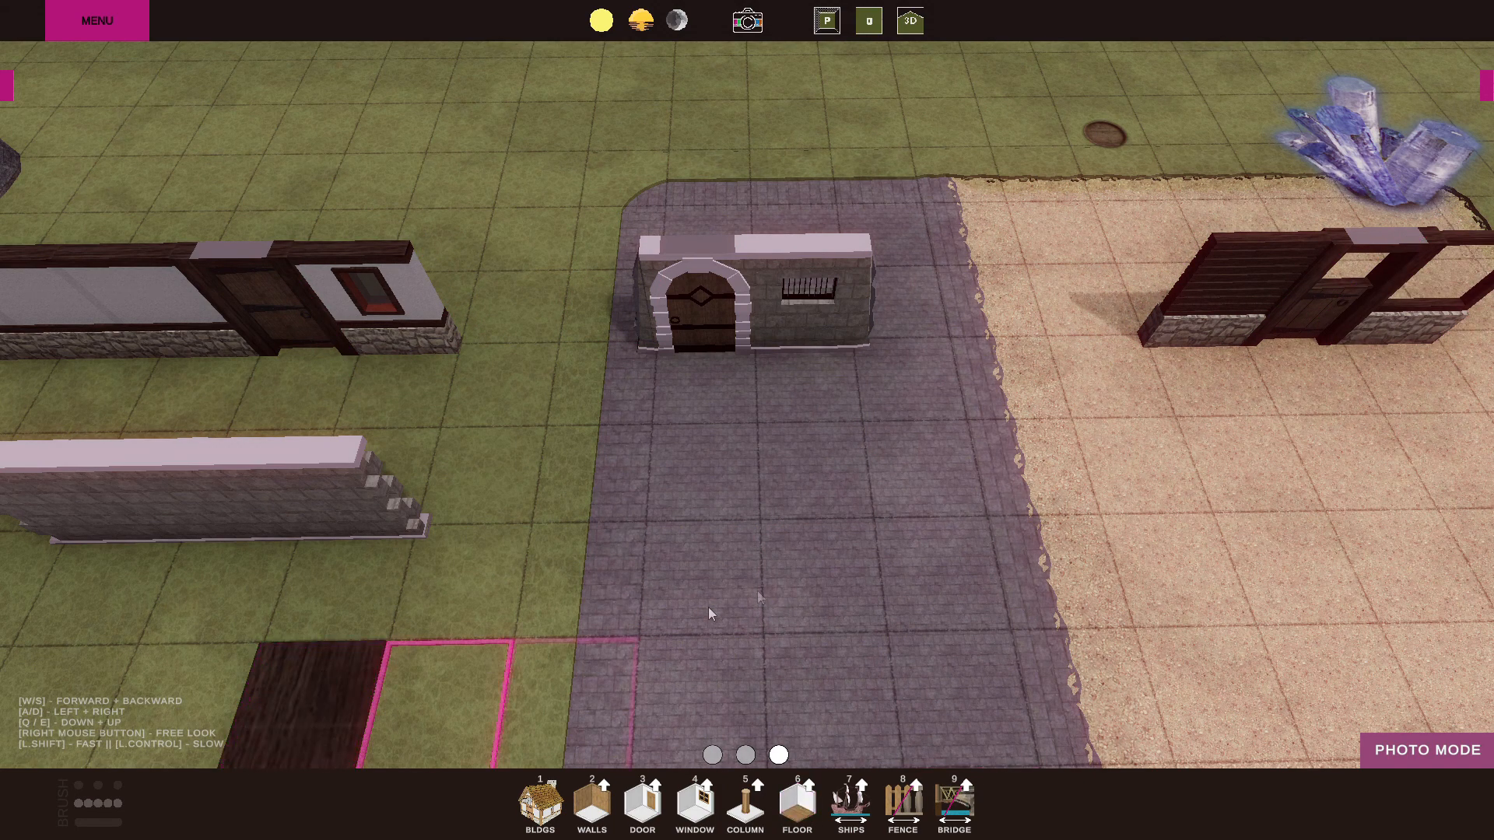
{"action": "left_click", "coordinate": [1285, 446]}
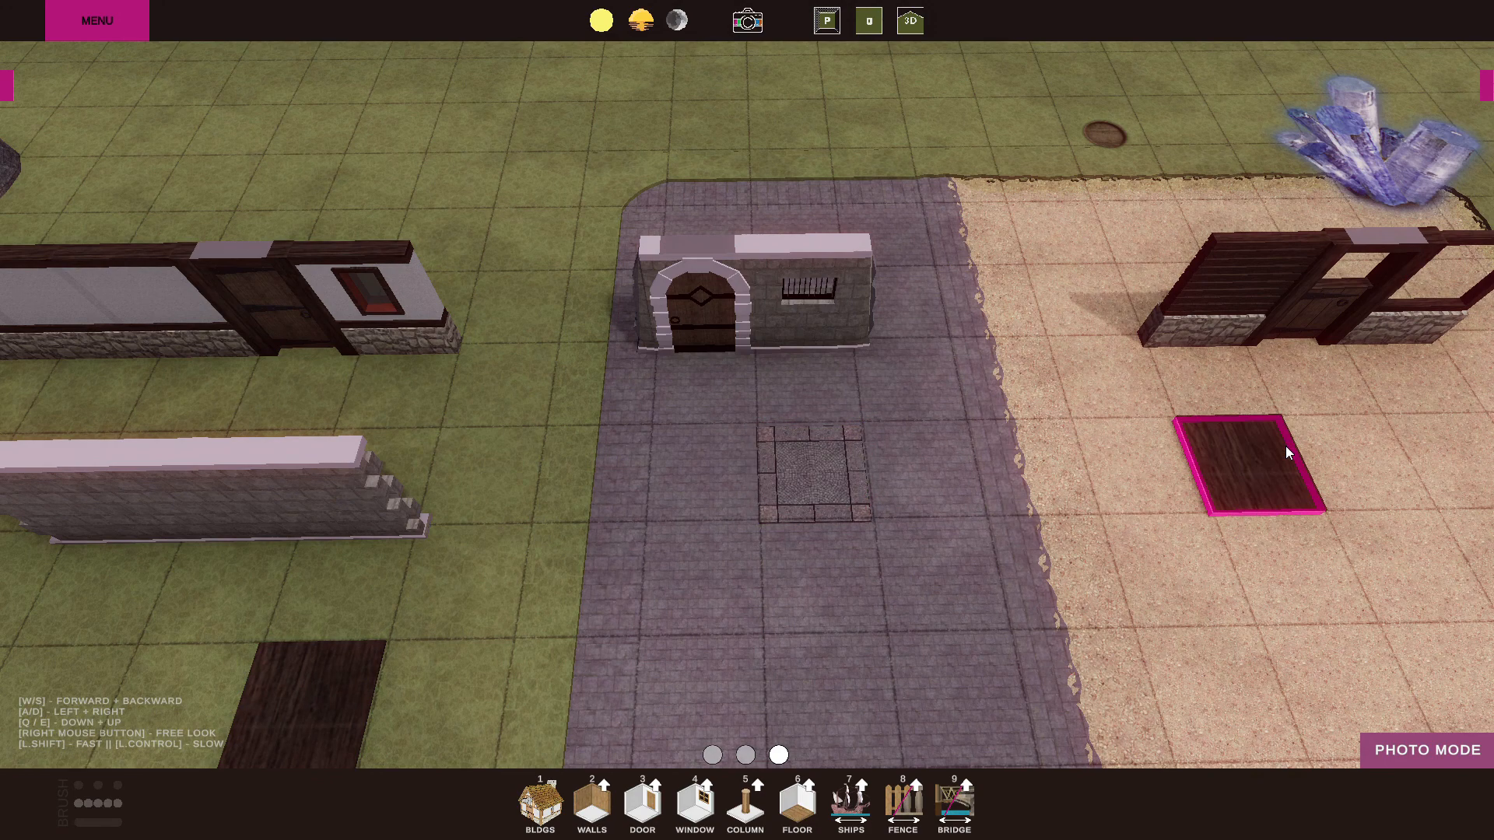
Look over the available floor variants, then return to the top-down perspective view.
{"action": "key", "text": "a"}
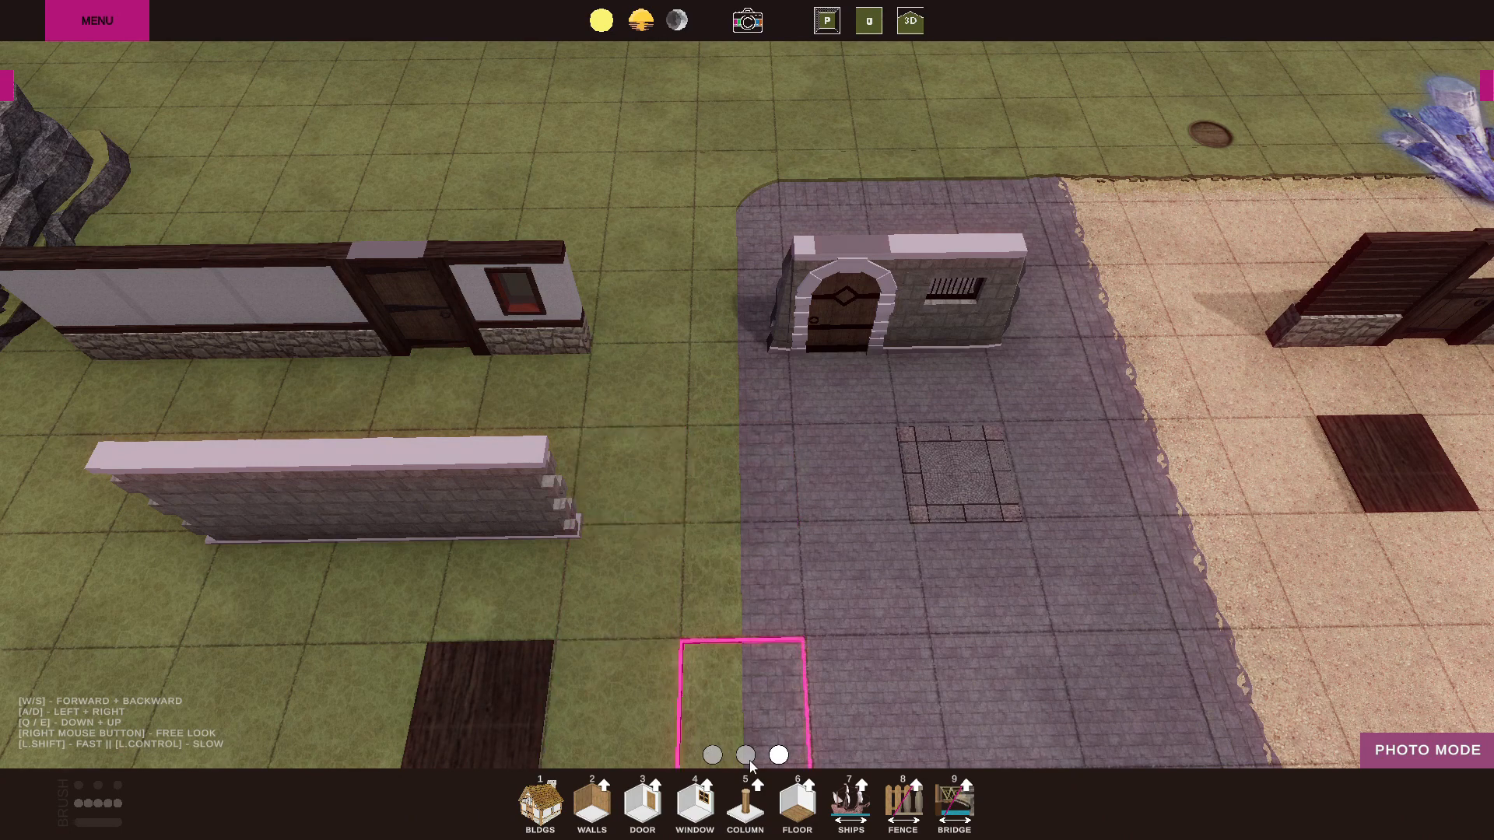
{"action": "left_click", "coordinate": [809, 788]}
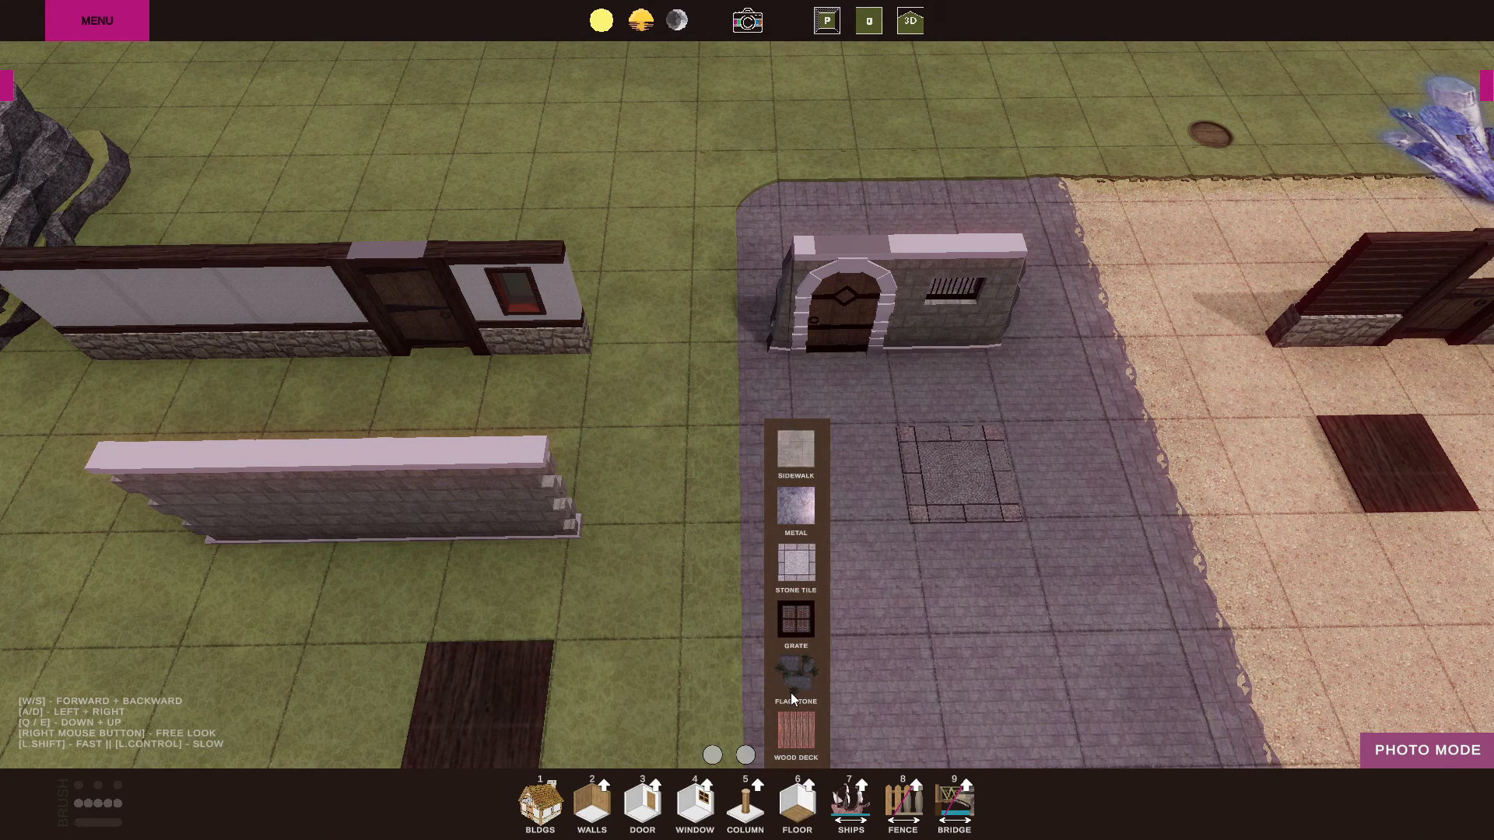
{"action": "key", "text": "p"}
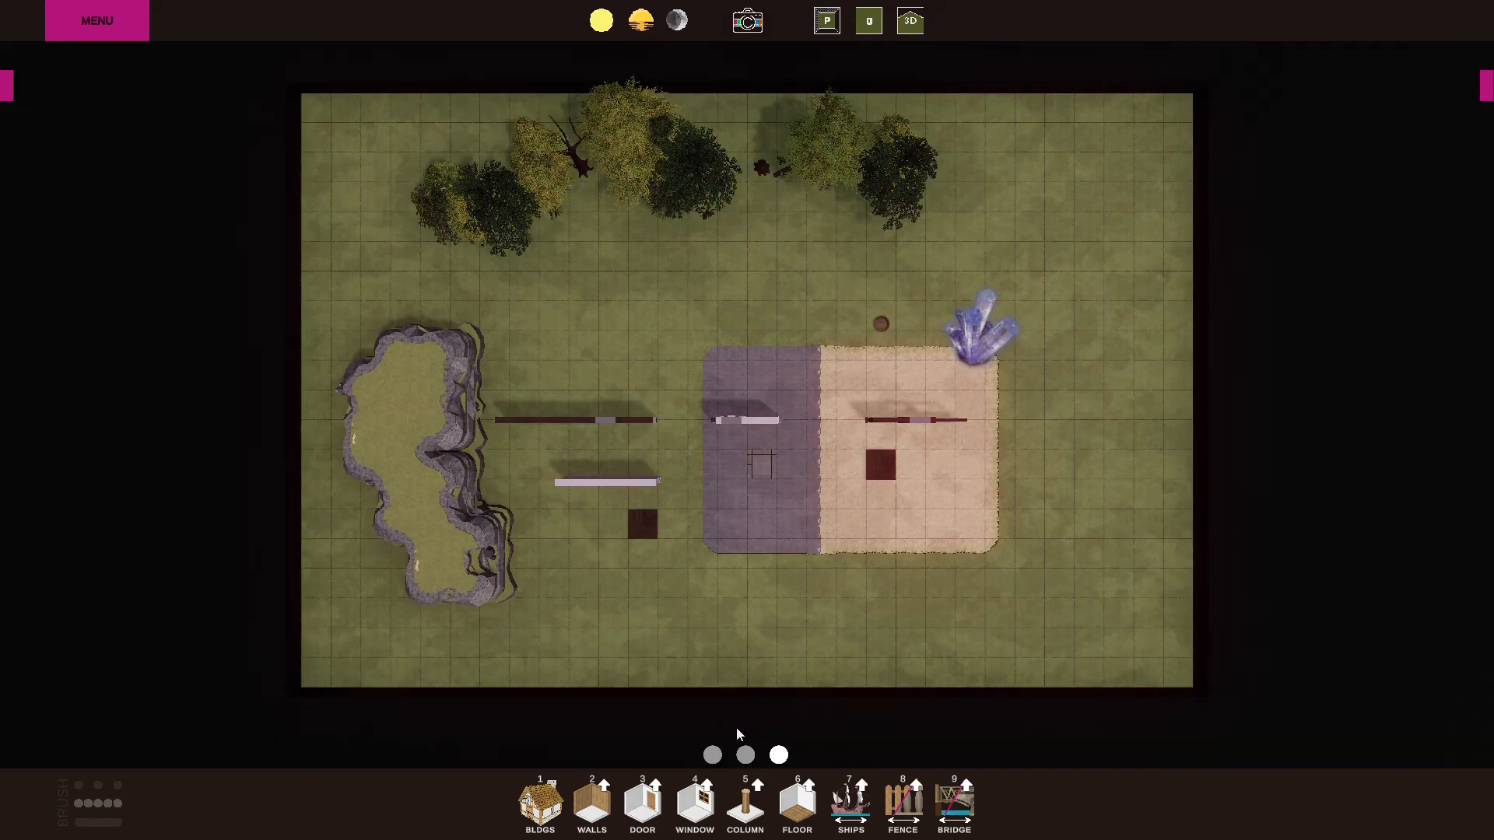
Paint default trees along the map's east edge and fill out the forest along the north edge.
{"action": "left_click", "coordinate": [744, 755]}
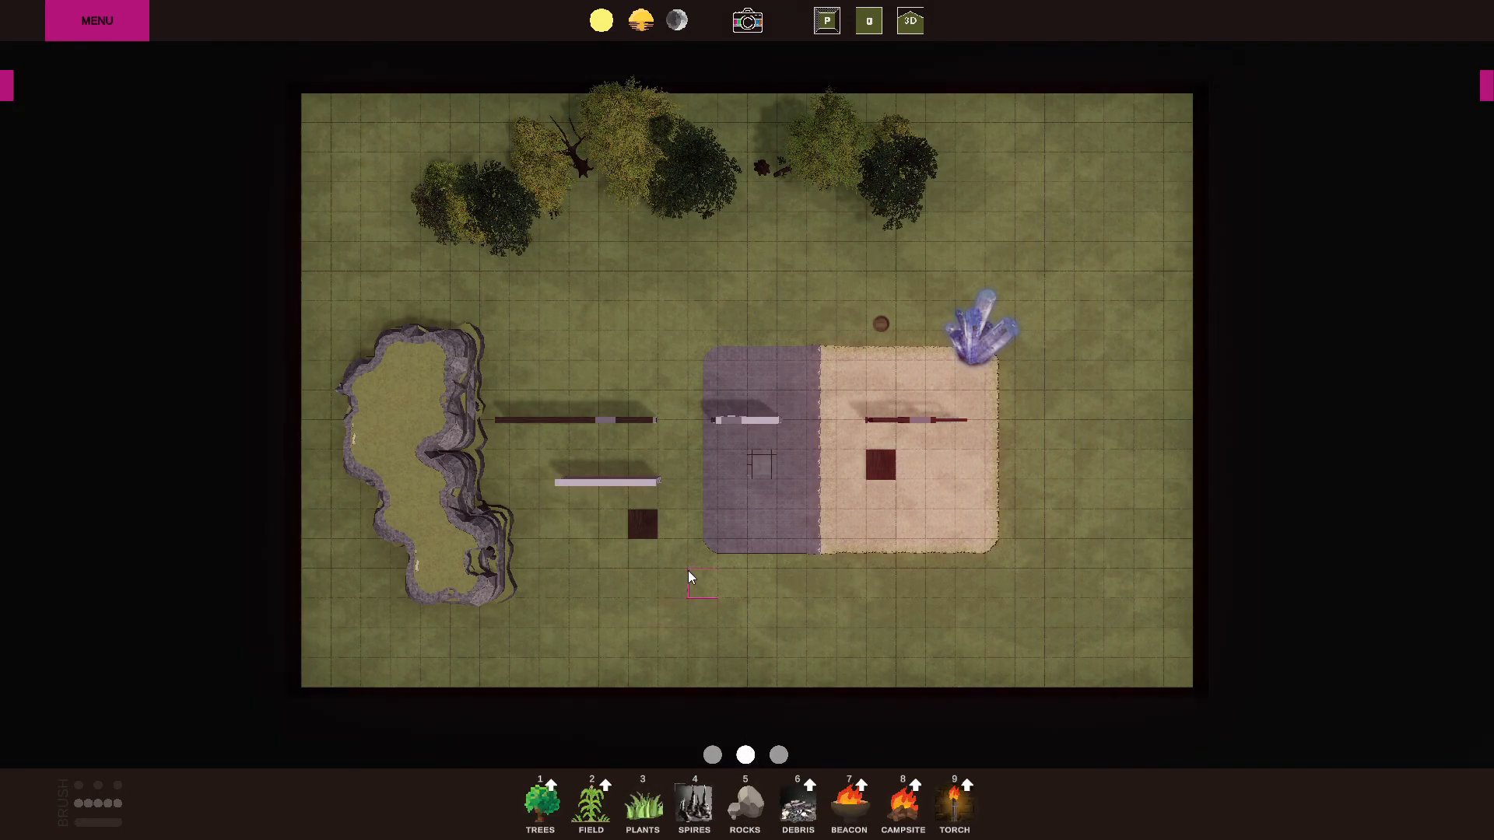
{"action": "left_click", "coordinate": [544, 810]}
{"action": "mouse_move", "coordinate": [1018, 187]}
{"action": "left_mouse_down"}
{"action": "mouse_move", "coordinate": [1123, 314]}
{"action": "mouse_move", "coordinate": [1135, 578]}
{"action": "left_mouse_up"}
{"action": "mouse_move", "coordinate": [1078, 622]}
{"action": "left_mouse_down"}
{"action": "mouse_move", "coordinate": [1097, 366]}
{"action": "mouse_move", "coordinate": [1144, 133]}
{"action": "mouse_move", "coordinate": [1012, 151]}
{"action": "mouse_move", "coordinate": [922, 213]}
{"action": "mouse_move", "coordinate": [811, 236]}
{"action": "left_mouse_up"}
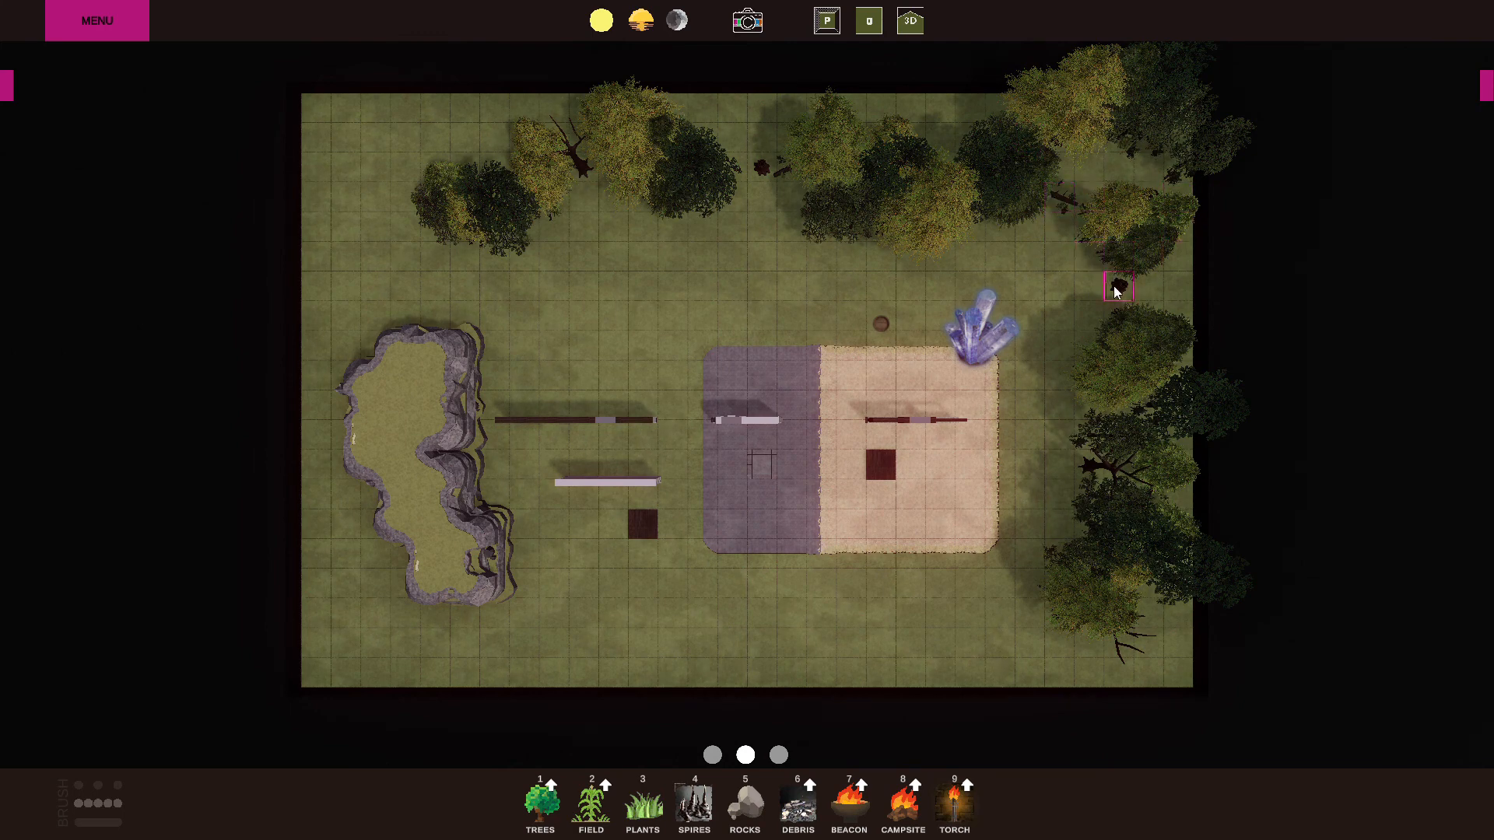
{"action": "mouse_move", "coordinate": [372, 257]}
{"action": "left_mouse_down"}
{"action": "mouse_move", "coordinate": [359, 189]}
{"action": "mouse_move", "coordinate": [428, 146]}
{"action": "mouse_move", "coordinate": [515, 276]}
{"action": "mouse_move", "coordinate": [775, 256]}
{"action": "left_mouse_up"}
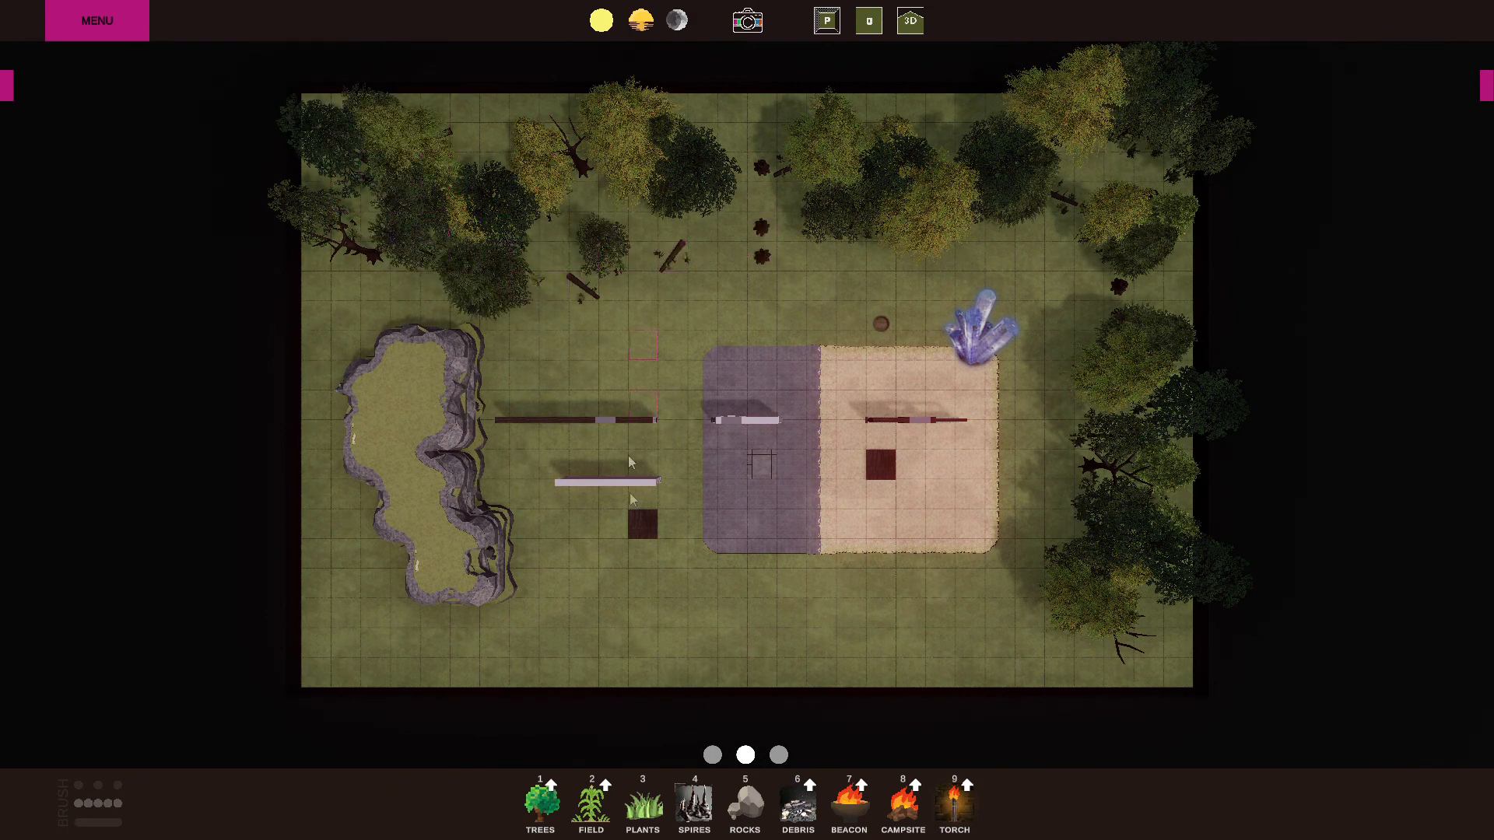
Paint Pine trees along the map's west edge, over part of the cliff and into the southwest corner.
{"action": "left_click", "coordinate": [553, 786]}
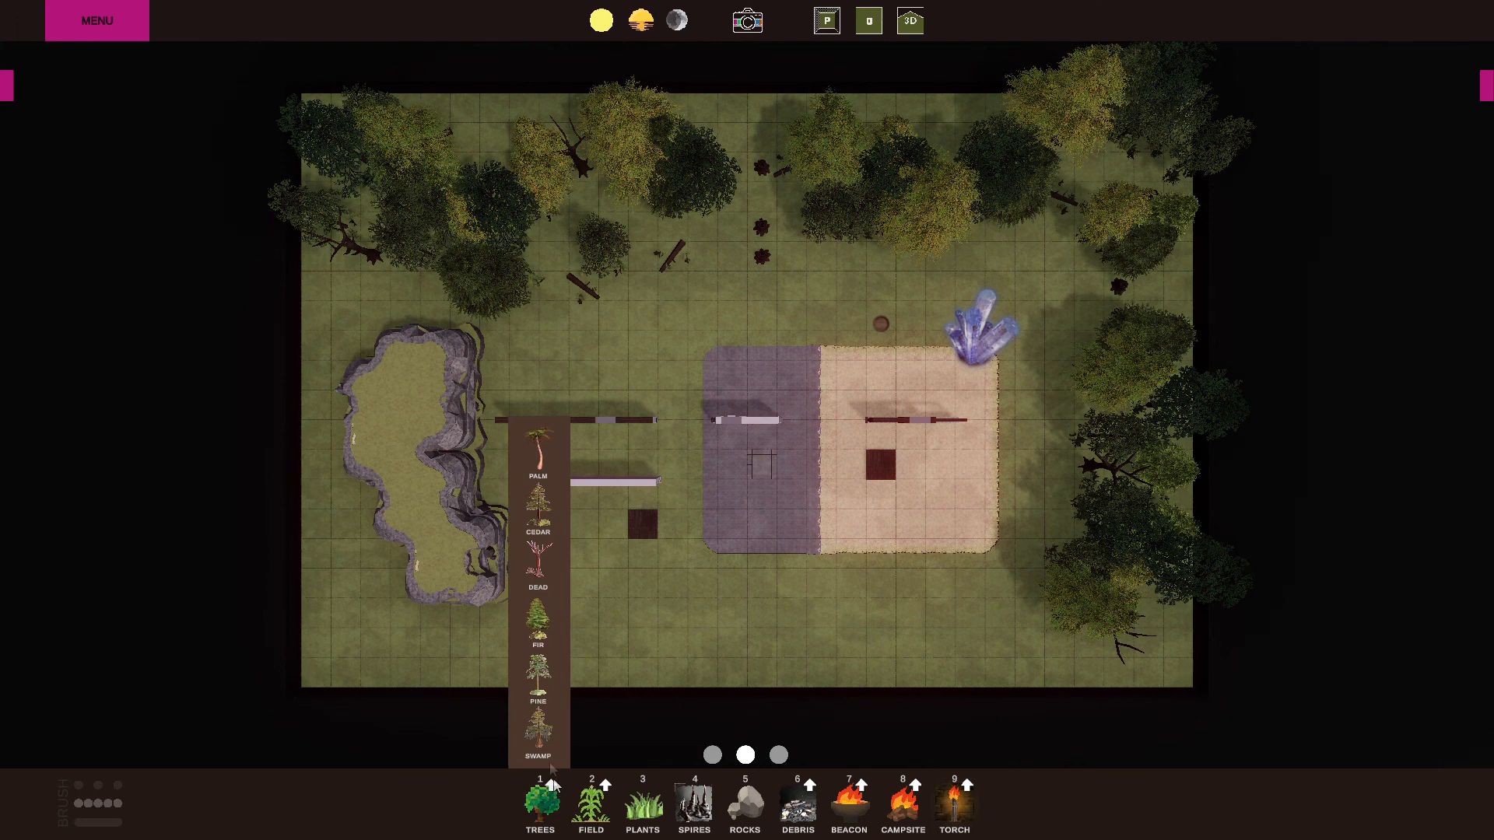
{"action": "left_click", "coordinate": [539, 674]}
{"action": "mouse_move", "coordinate": [360, 621]}
{"action": "left_mouse_down"}
{"action": "mouse_move", "coordinate": [427, 549]}
{"action": "mouse_move", "coordinate": [507, 646]}
{"action": "mouse_move", "coordinate": [374, 529]}
{"action": "mouse_move", "coordinate": [439, 549]}
{"action": "mouse_move", "coordinate": [421, 400]}
{"action": "mouse_move", "coordinate": [389, 382]}
{"action": "mouse_move", "coordinate": [505, 626]}
{"action": "mouse_move", "coordinate": [654, 654]}
{"action": "mouse_move", "coordinate": [584, 617]}
{"action": "mouse_move", "coordinate": [534, 560]}
{"action": "mouse_move", "coordinate": [494, 681]}
{"action": "left_mouse_up"}
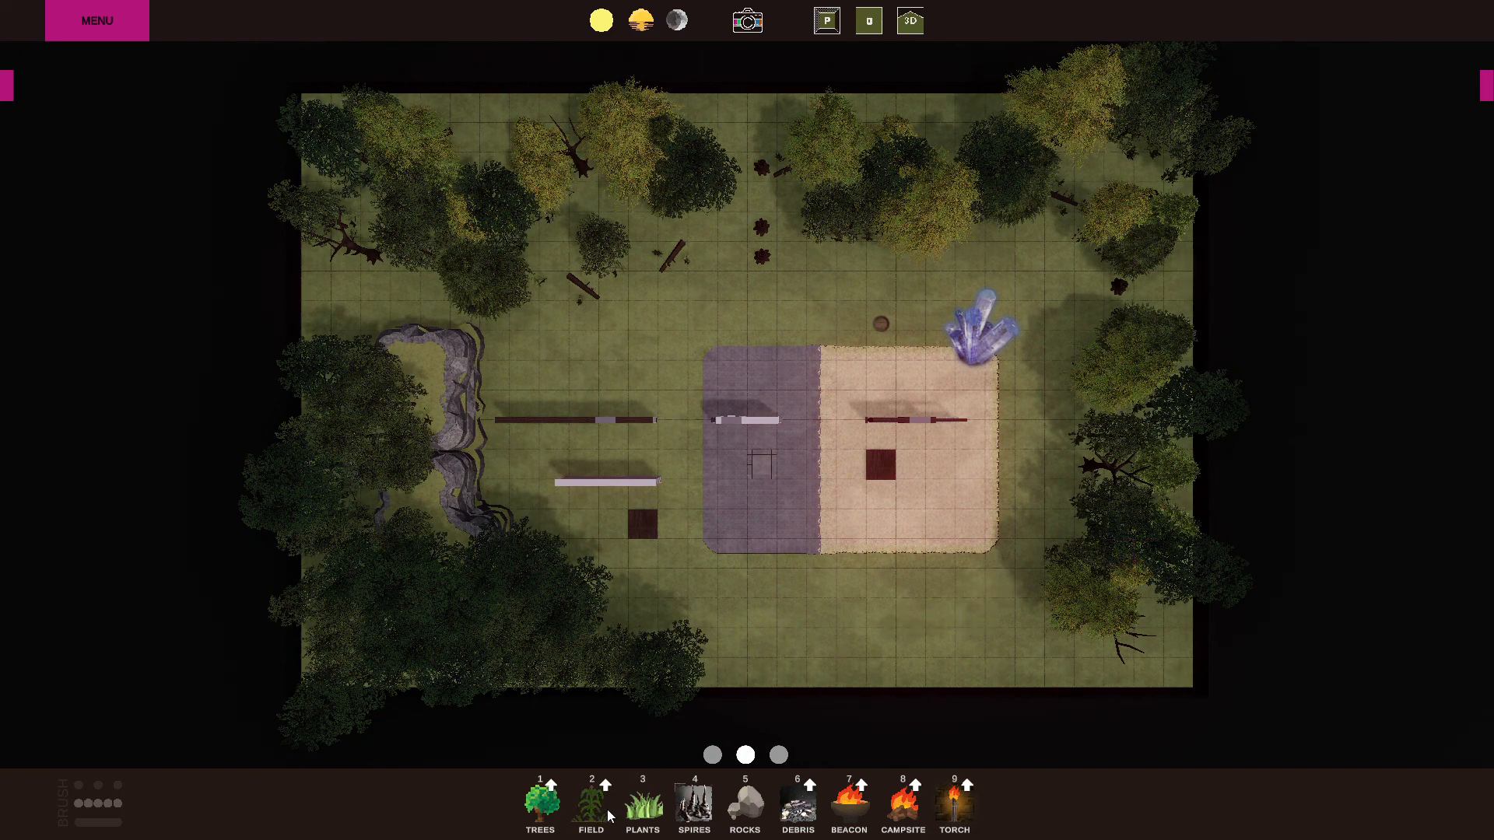
Delete all the walls and floor tiles from the grass, stone and dirt areas.
{"action": "scroll", "coordinate": [901, 598], "scroll_direction": "up", "scroll_amount": 3}
{"action": "scroll", "coordinate": [901, 596], "scroll_direction": "up", "scroll_amount": 2}
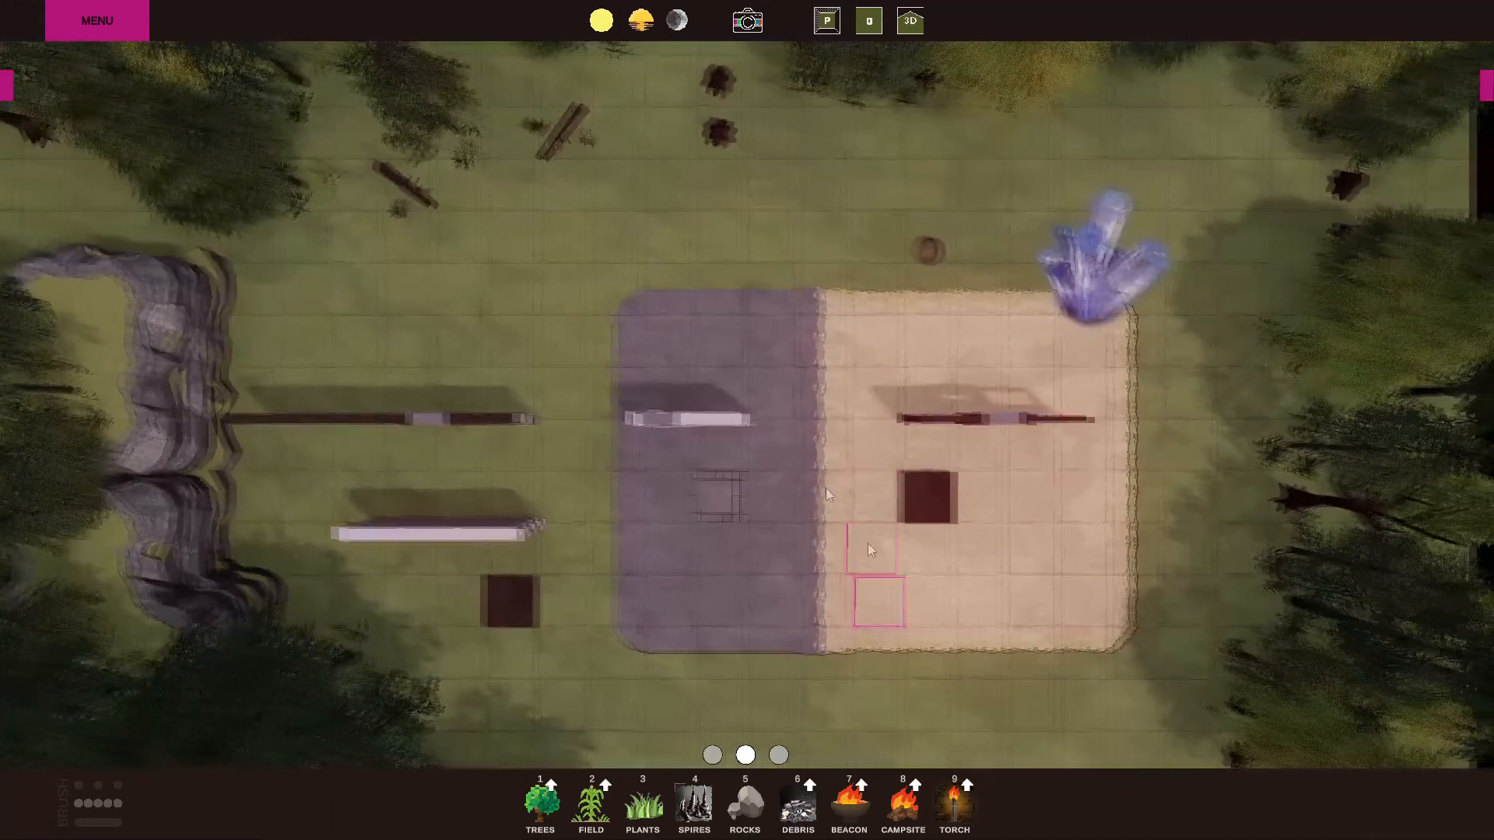
{"action": "key", "text": "Delete"}
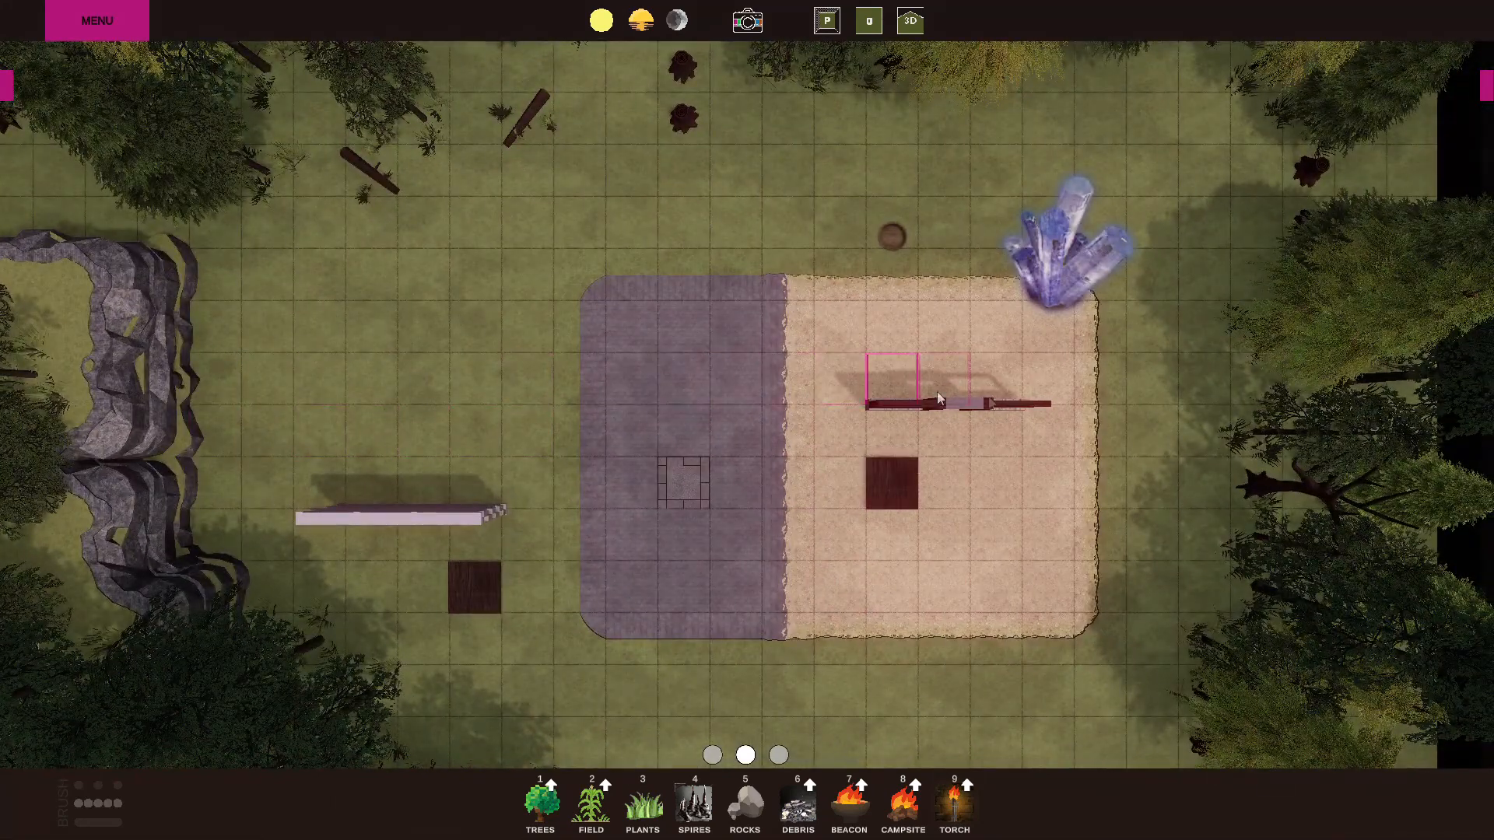
{"action": "key", "text": "Delete"}
{"action": "key", "text": "Delete"}
{"action": "key", "text": "Delete"}
{"action": "key", "text": "Delete"}
{"action": "key", "text": "Delete"}
{"action": "key", "text": "Delete"}
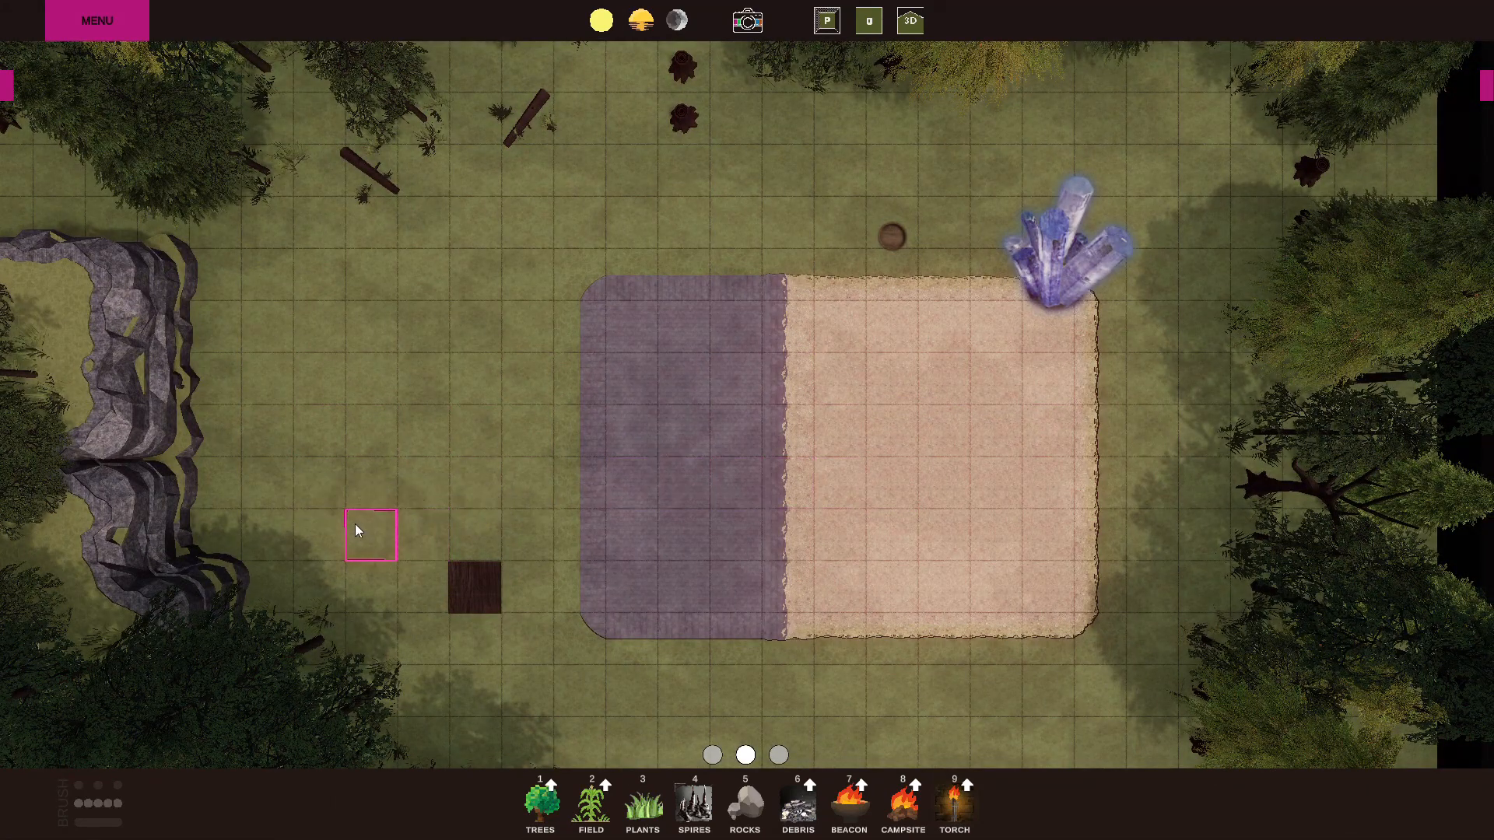
{"action": "key", "text": "Delete"}
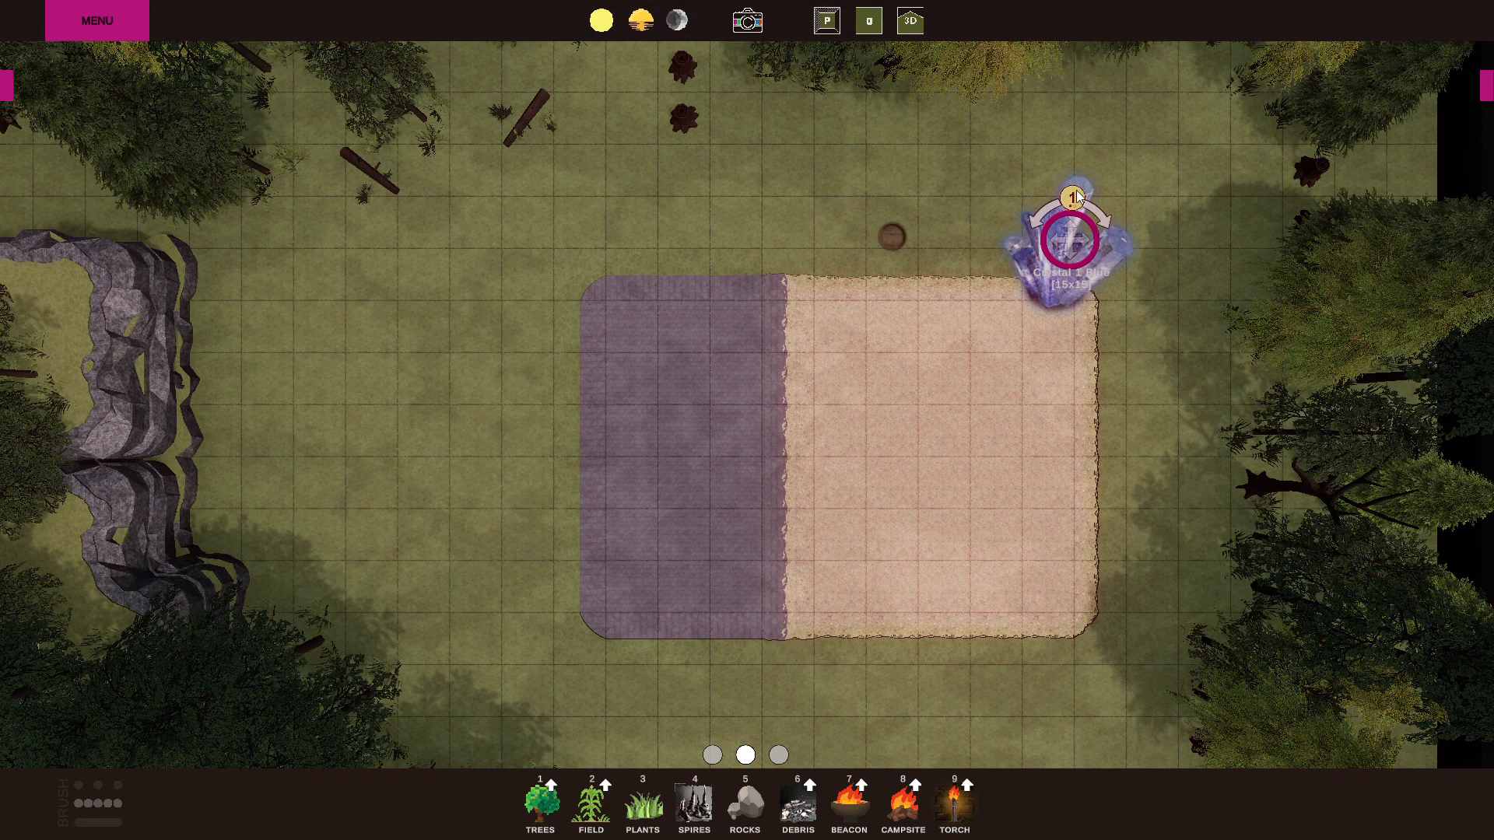
Delete the blue crystal and the barrel north of the dirt area.
{"action": "key", "text": "Delete"}
{"action": "mouse_move", "coordinate": [899, 227]}
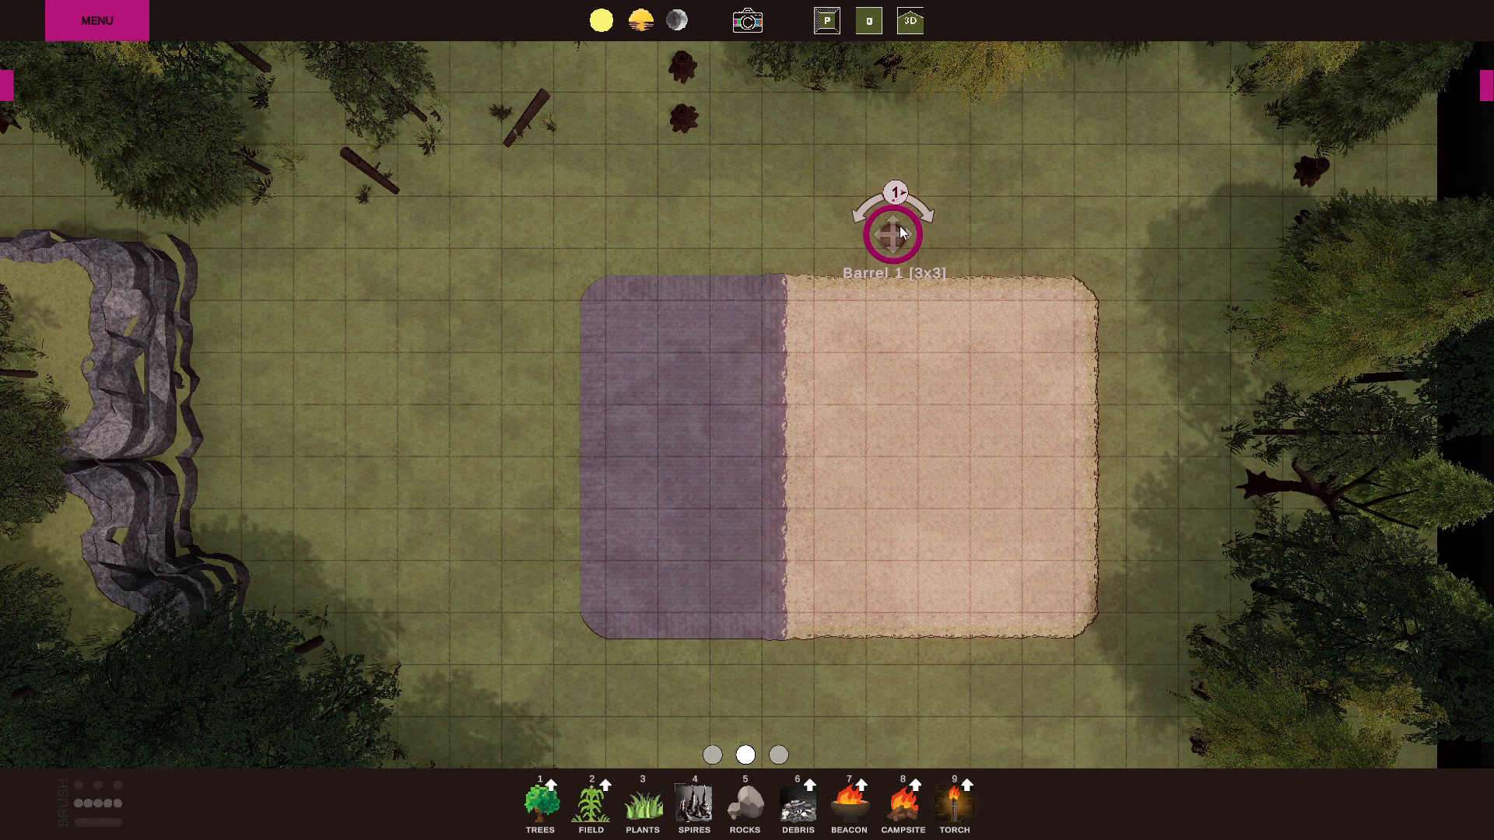
{"action": "left_click", "coordinate": [896, 196]}
{"action": "left_click", "coordinate": [845, 189]}
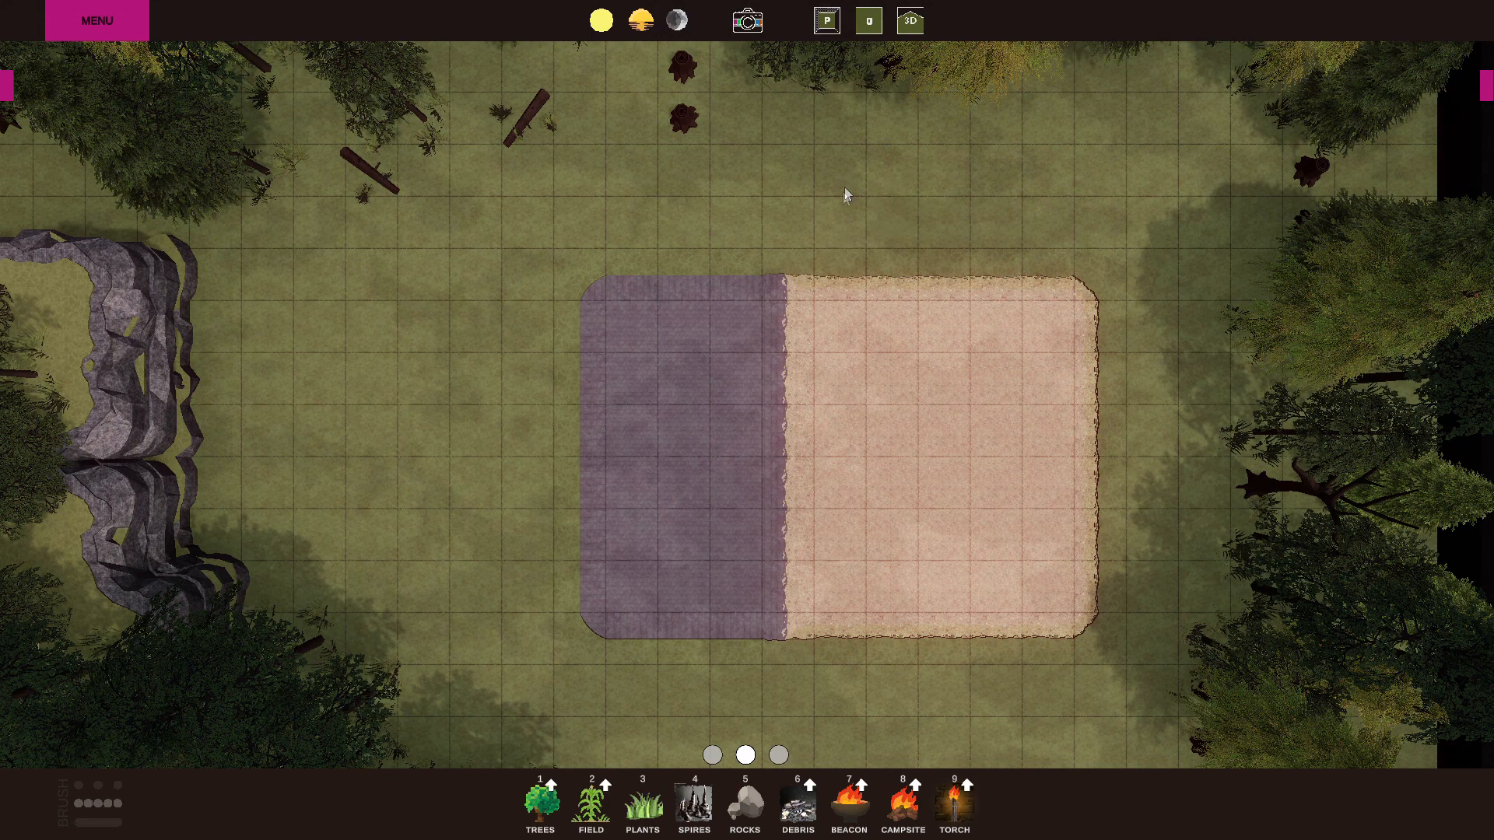
Paint grass over the whole stone and dirt area in the middle of the map.
{"action": "left_click", "coordinate": [710, 753]}
{"action": "key", "text": "5"}
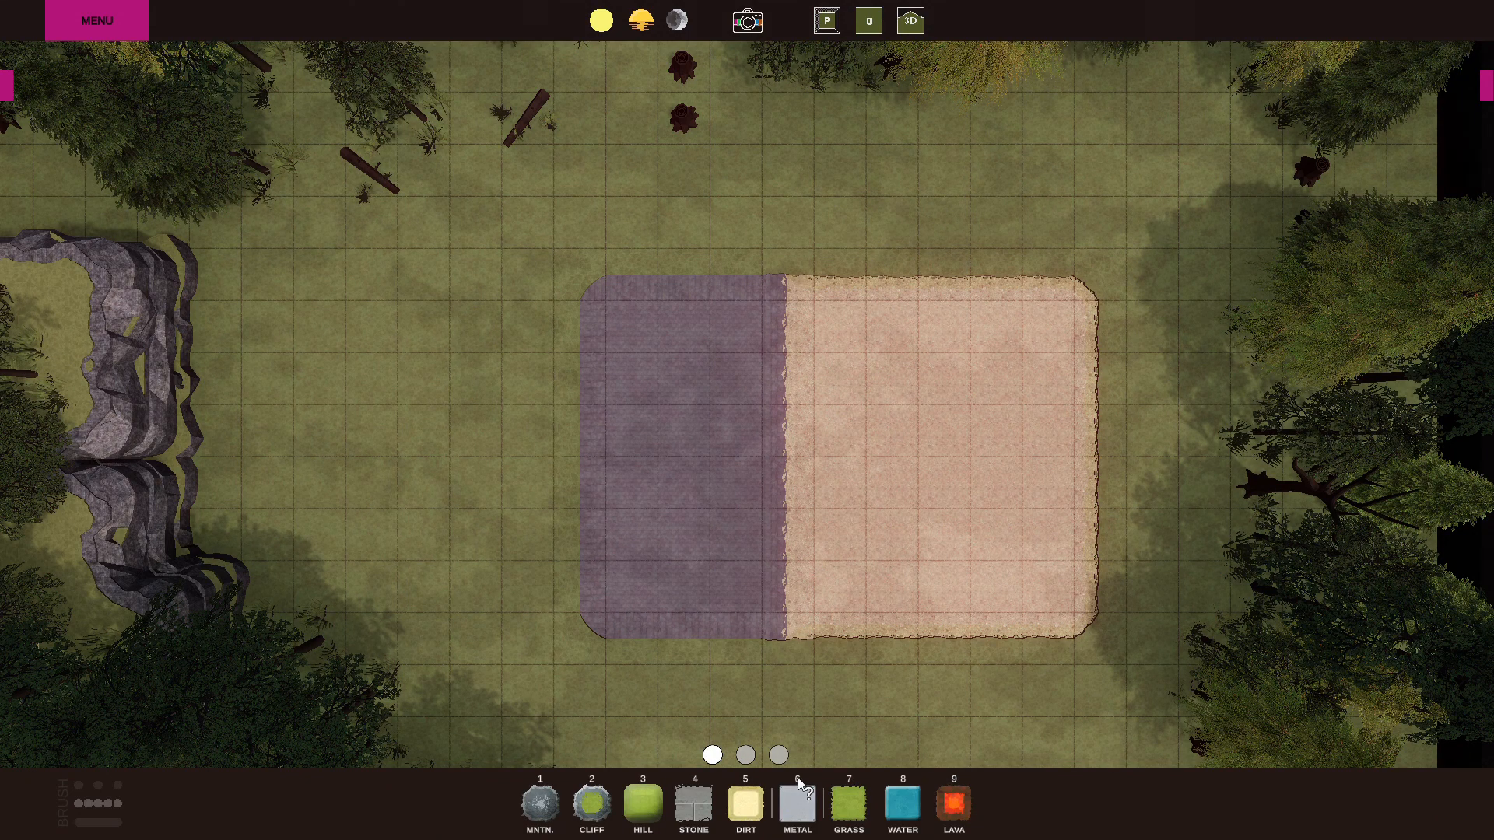
{"action": "left_click", "coordinate": [852, 810]}
{"action": "mouse_move", "coordinate": [648, 579]}
{"action": "left_mouse_down"}
{"action": "mouse_move", "coordinate": [774, 327]}
{"action": "mouse_move", "coordinate": [989, 334]}
{"action": "mouse_move", "coordinate": [1048, 580]}
{"action": "mouse_move", "coordinate": [951, 580]}
{"action": "mouse_move", "coordinate": [749, 374]}
{"action": "mouse_move", "coordinate": [722, 563]}
{"action": "mouse_move", "coordinate": [841, 537]}
{"action": "mouse_move", "coordinate": [970, 412]}
{"action": "left_mouse_up"}
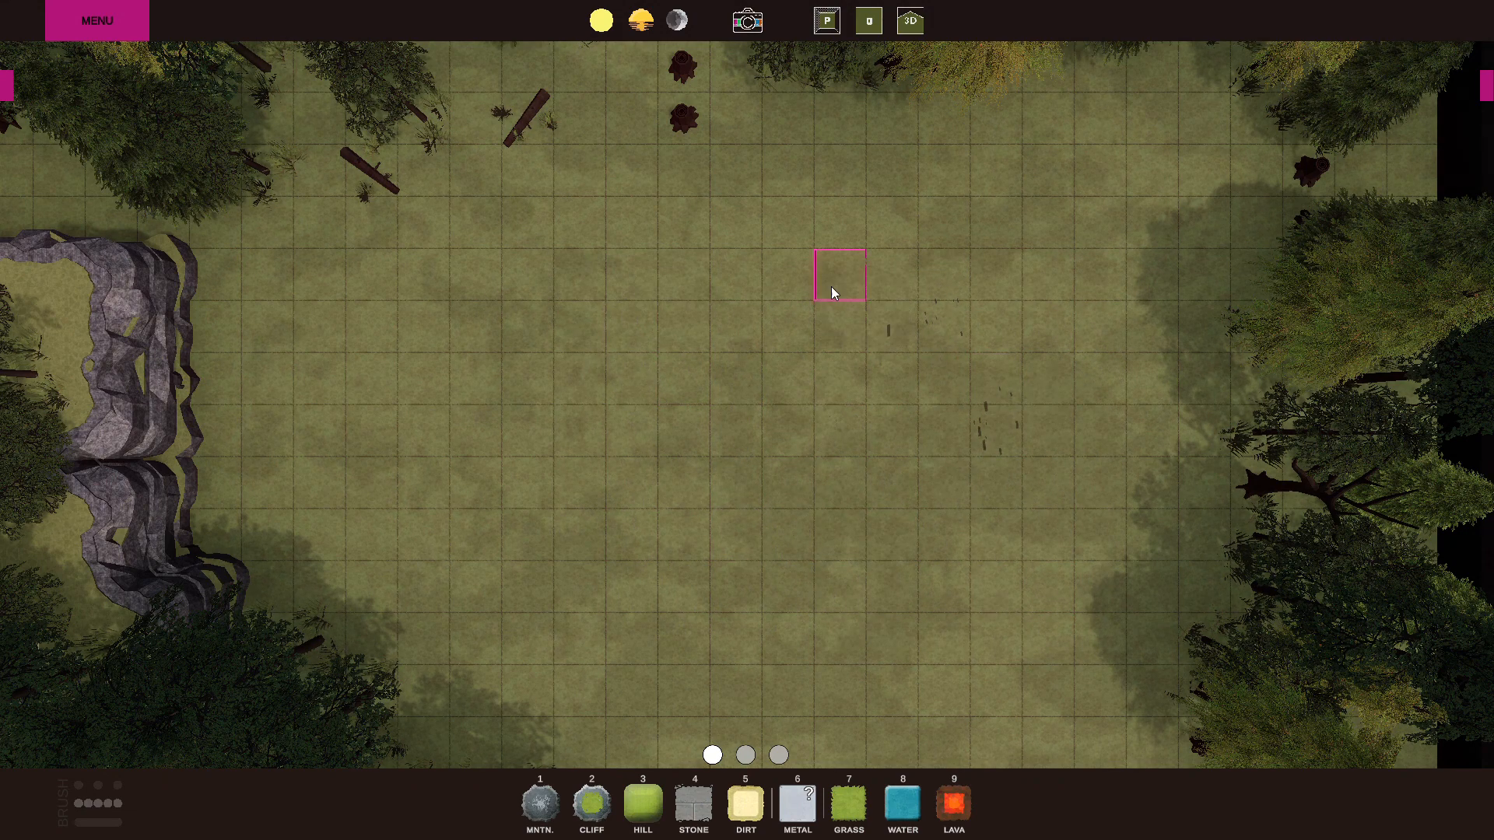
Paint an irregular pond of water on the cleared grass, east of the map's centre.
{"action": "left_click", "coordinate": [902, 803]}
{"action": "mouse_move", "coordinate": [848, 428]}
{"action": "left_mouse_down"}
{"action": "mouse_move", "coordinate": [827, 478]}
{"action": "mouse_move", "coordinate": [736, 311]}
{"action": "left_mouse_up"}
{"action": "mouse_move", "coordinate": [912, 286]}
{"action": "left_mouse_down"}
{"action": "mouse_move", "coordinate": [928, 394]}
{"action": "mouse_move", "coordinate": [922, 627]}
{"action": "mouse_move", "coordinate": [926, 465]}
{"action": "mouse_move", "coordinate": [872, 308]}
{"action": "left_mouse_up"}
Paint plants along the pond's banks and lily pads across its water, and place trees on the north and northeast banks.
{"action": "left_click", "coordinate": [746, 755]}
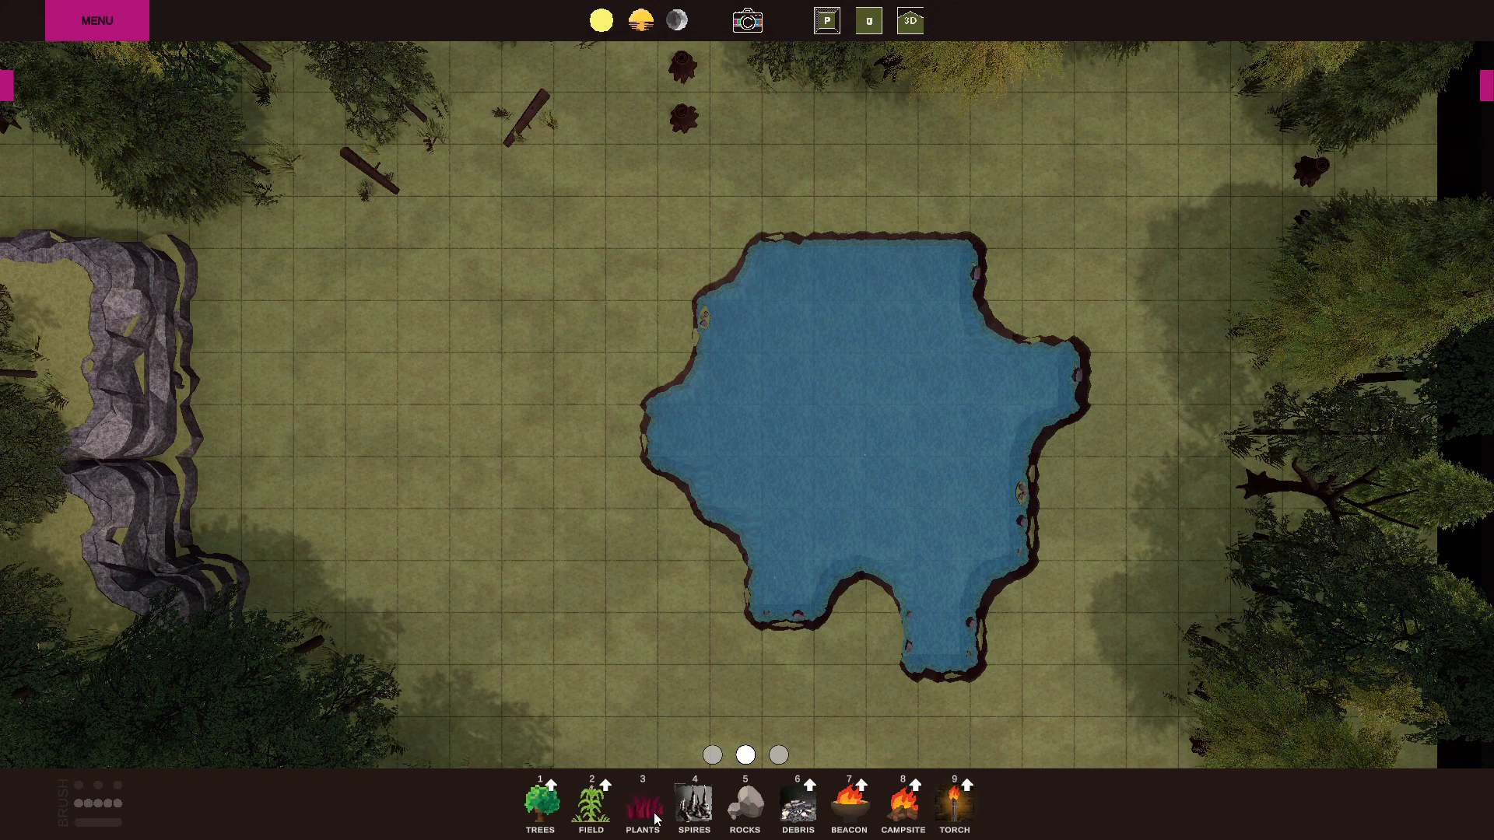
{"action": "mouse_move", "coordinate": [674, 231]}
{"action": "left_mouse_down"}
{"action": "mouse_move", "coordinate": [610, 315]}
{"action": "mouse_move", "coordinate": [581, 422]}
{"action": "left_mouse_up"}
{"action": "left_click_drag", "start_coordinate": [635, 576], "coordinate": [595, 304]}
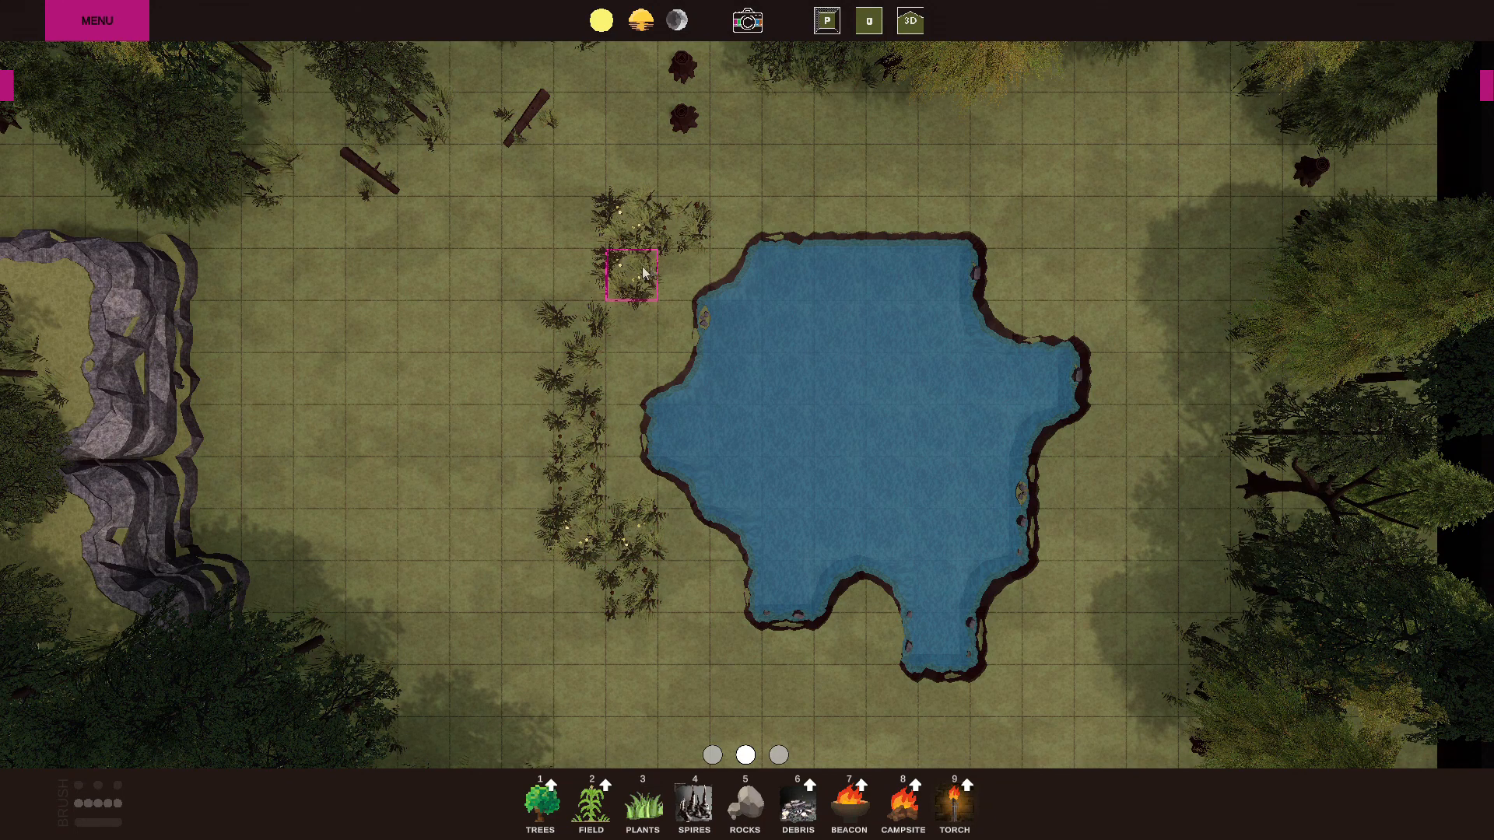
{"action": "mouse_move", "coordinate": [756, 253]}
{"action": "left_mouse_down"}
{"action": "mouse_move", "coordinate": [733, 324]}
{"action": "mouse_move", "coordinate": [633, 427]}
{"action": "mouse_move", "coordinate": [727, 544]}
{"action": "mouse_move", "coordinate": [717, 629]}
{"action": "mouse_move", "coordinate": [797, 633]}
{"action": "left_mouse_up"}
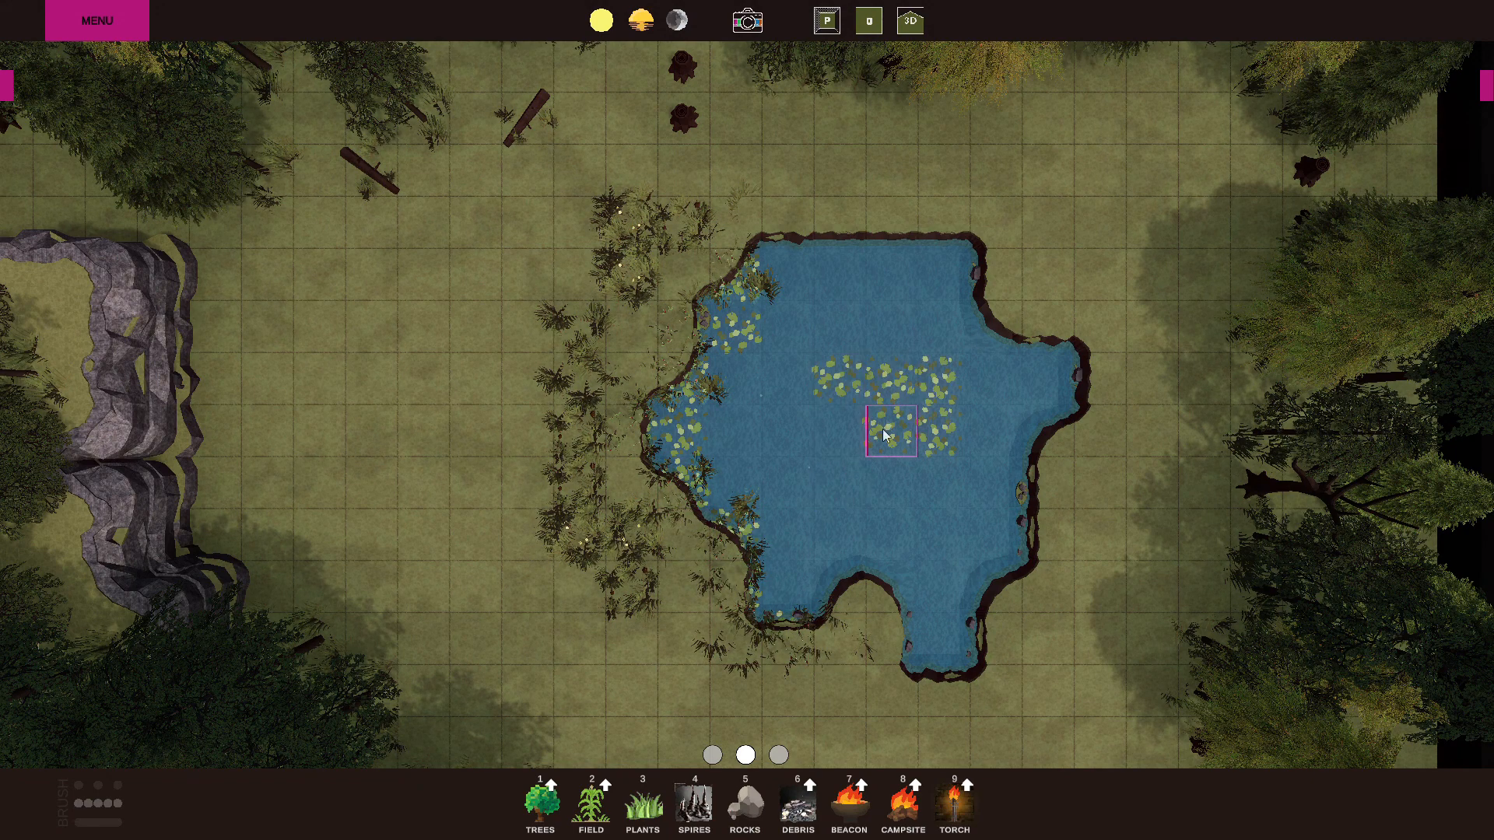
{"action": "mouse_move", "coordinate": [912, 436]}
{"action": "left_mouse_down"}
{"action": "mouse_move", "coordinate": [894, 445]}
{"action": "mouse_move", "coordinate": [853, 363]}
{"action": "mouse_move", "coordinate": [935, 138]}
{"action": "mouse_move", "coordinate": [1179, 495]}
{"action": "mouse_move", "coordinate": [1128, 685]}
{"action": "mouse_move", "coordinate": [978, 758]}
{"action": "mouse_move", "coordinate": [872, 723]}
{"action": "mouse_move", "coordinate": [774, 766]}
{"action": "mouse_move", "coordinate": [1046, 685]}
{"action": "mouse_move", "coordinate": [1202, 284]}
{"action": "mouse_move", "coordinate": [887, 249]}
{"action": "mouse_move", "coordinate": [879, 187]}
{"action": "left_mouse_up"}
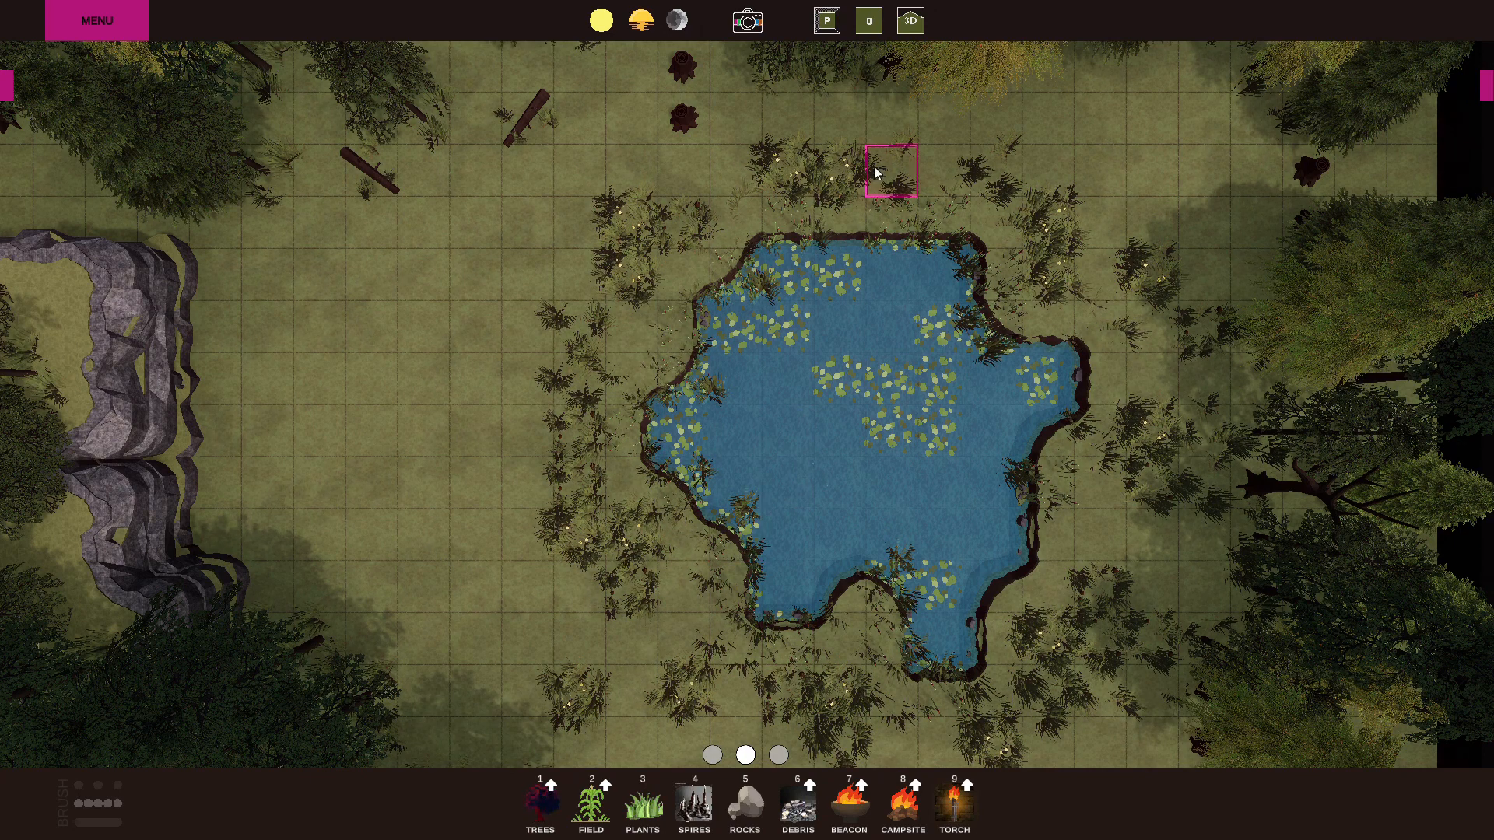
{"action": "left_click", "coordinate": [863, 237]}
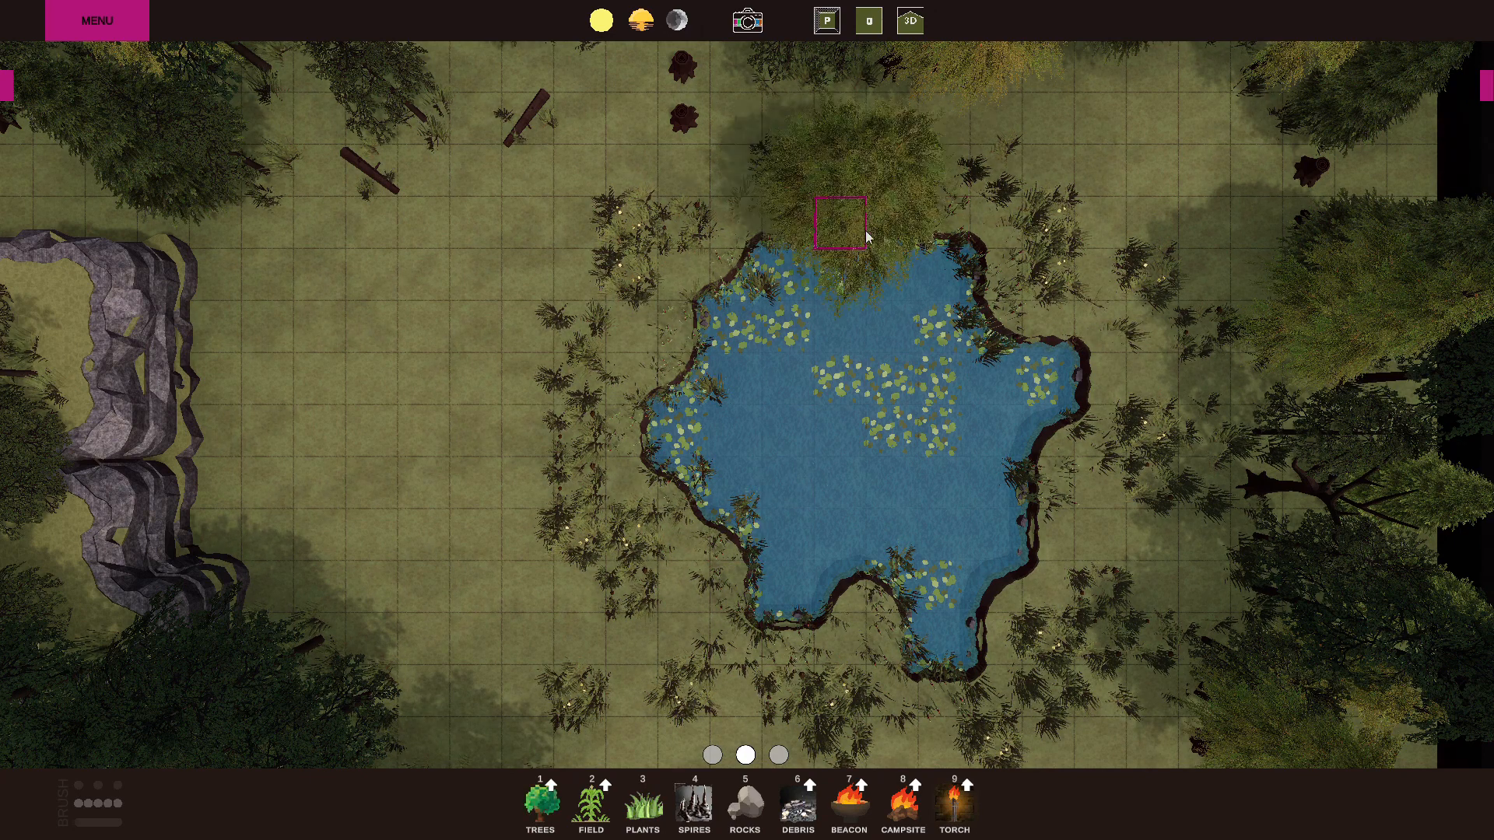
{"action": "left_click", "coordinate": [1030, 336]}
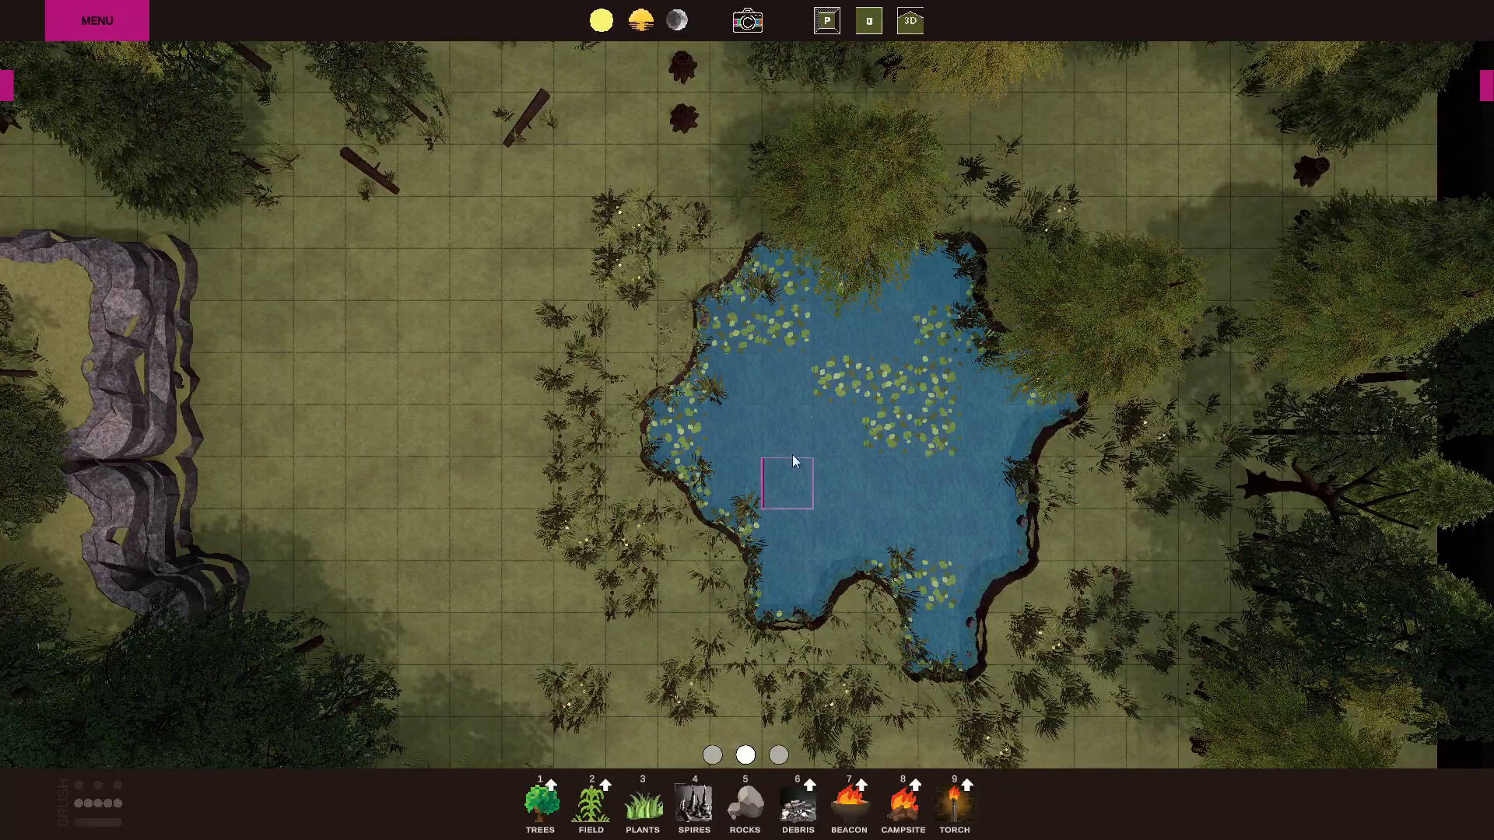
Inspect the pond, its plants and the surrounding forest from several angles in 3D, and return to the top-down view.
{"action": "left_click", "coordinate": [910, 23]}
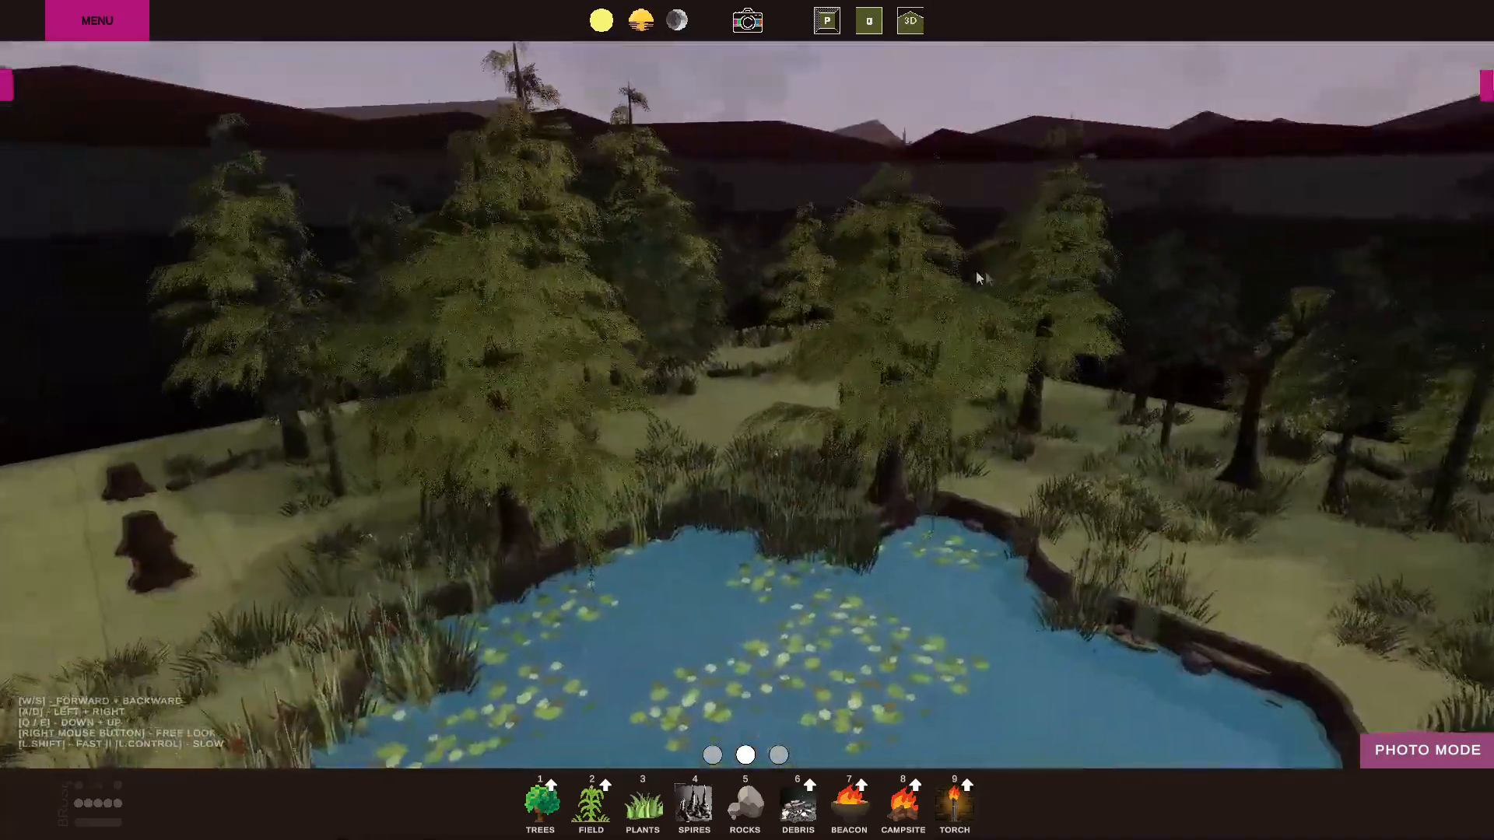
{"action": "key", "text": "w"}
{"action": "right_click_drag", "start_coordinate": [978, 278], "coordinate": [871, 383]}
{"action": "key", "text": "d"}
{"action": "key", "text": "e"}
{"action": "key", "text": "s"}
{"action": "key", "text": "a"}
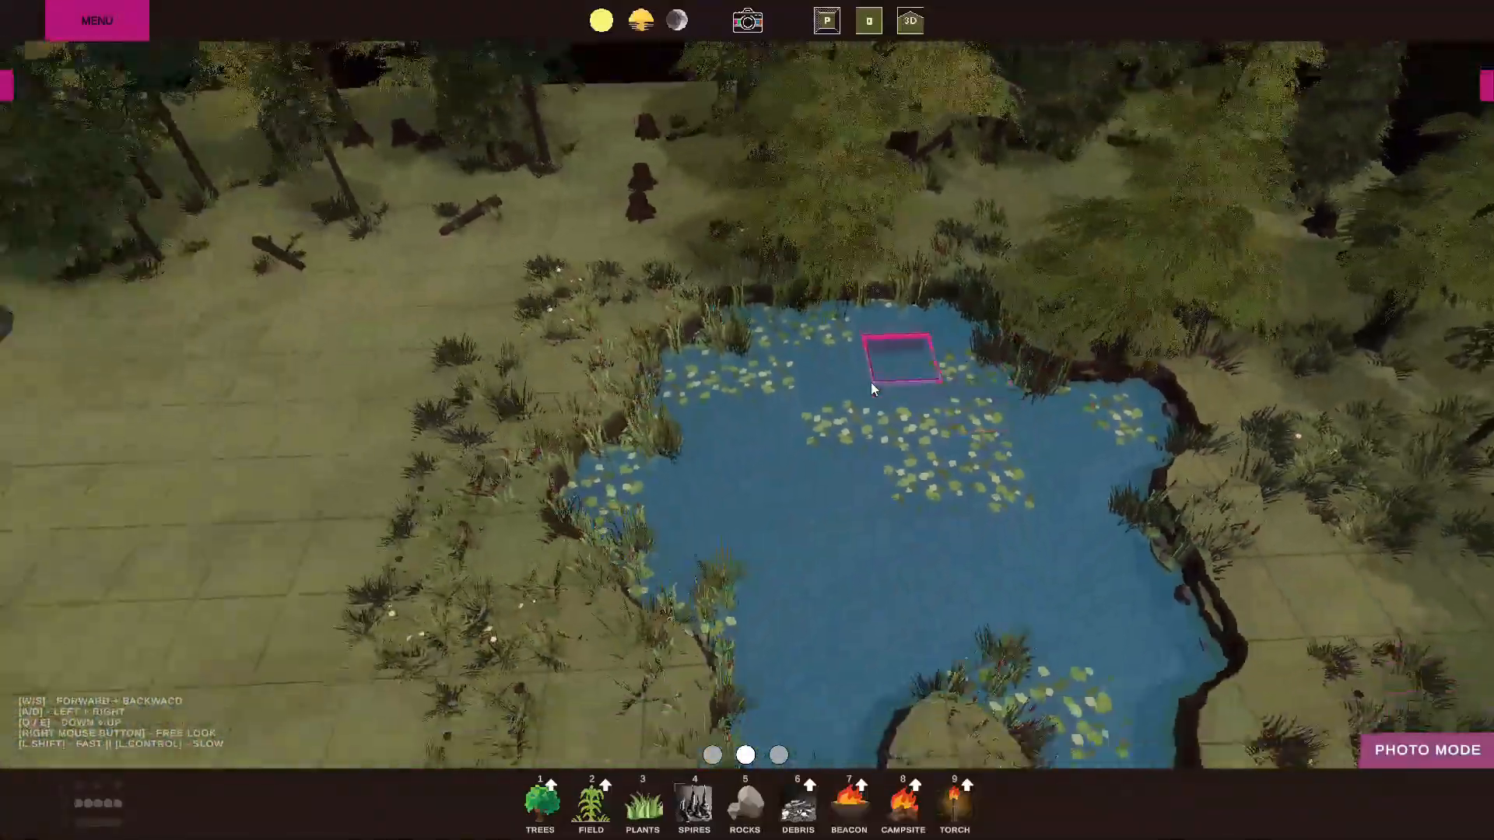
{"action": "key", "text": "s"}
{"action": "key", "text": "e"}
{"action": "key", "text": "Tab"}
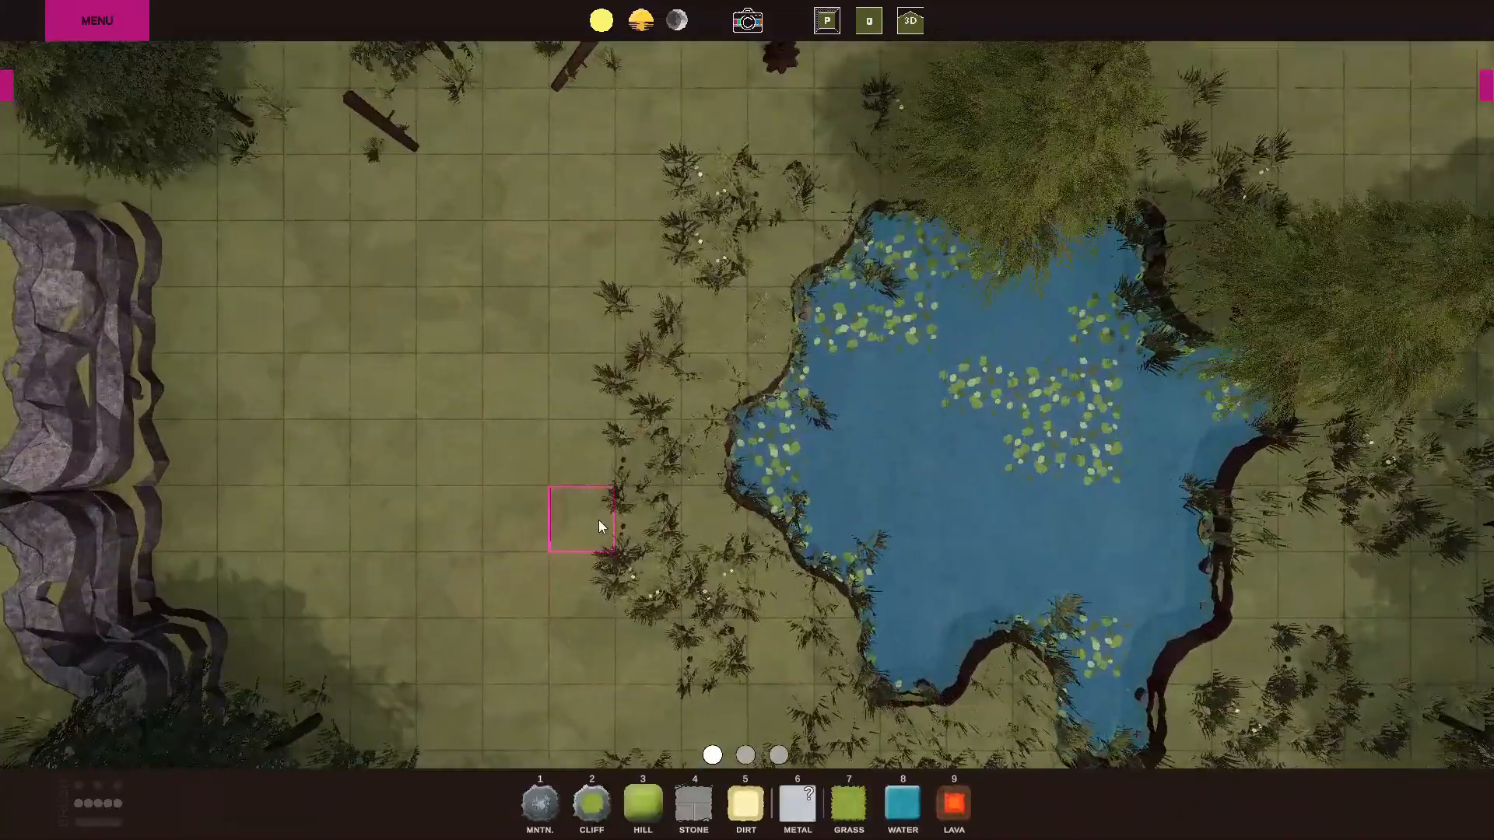
Paint a straight dirt strip about 7 by 2 squares through the grass up to the pond's west bank.
{"action": "scroll", "coordinate": [599, 520], "scroll_direction": "up", "scroll_amount": 3}
{"action": "key", "text": "a"}
{"action": "key", "text": "w"}
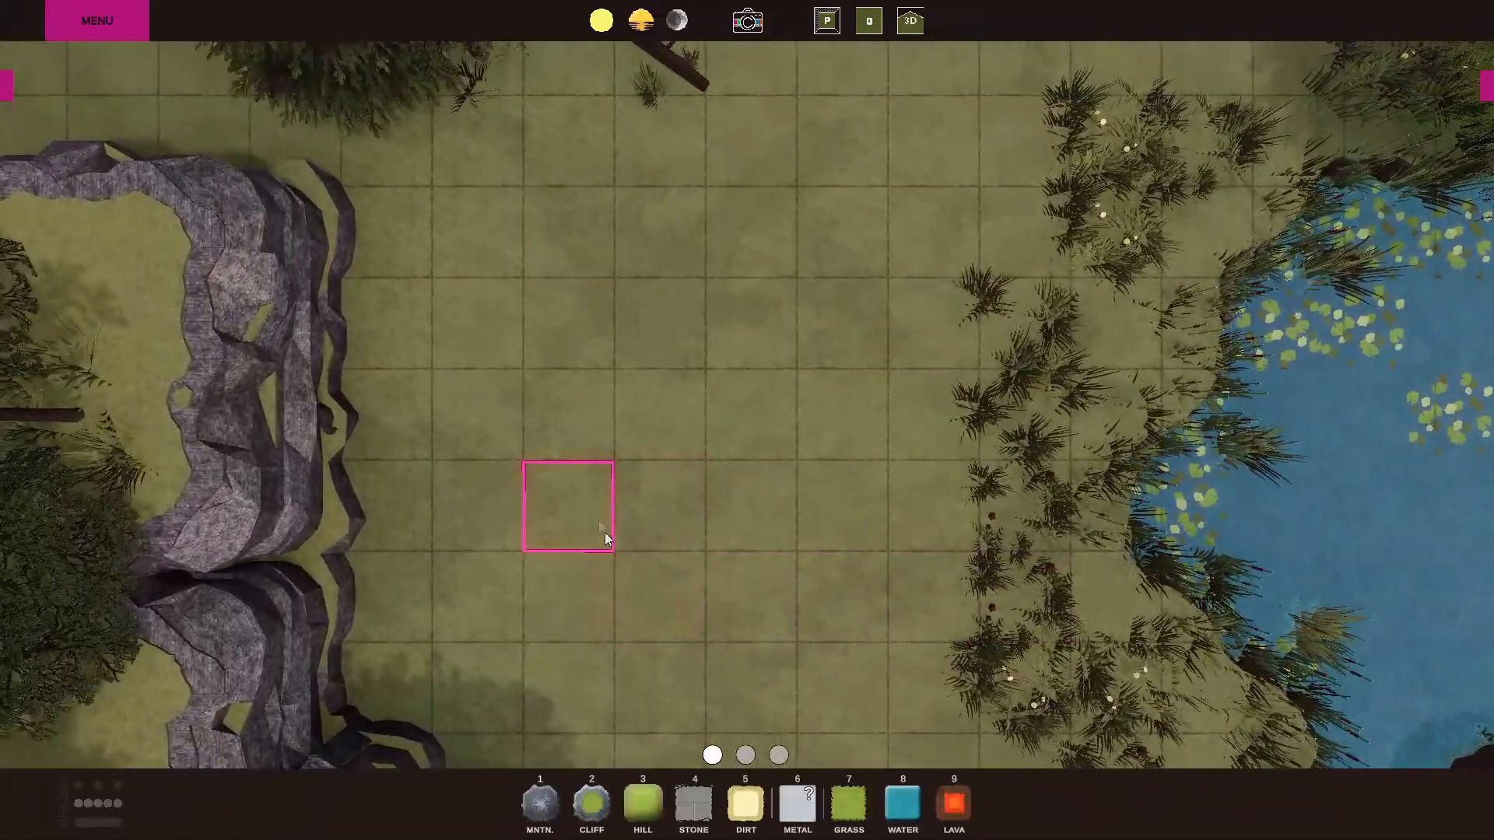
{"action": "left_click", "coordinate": [748, 801]}
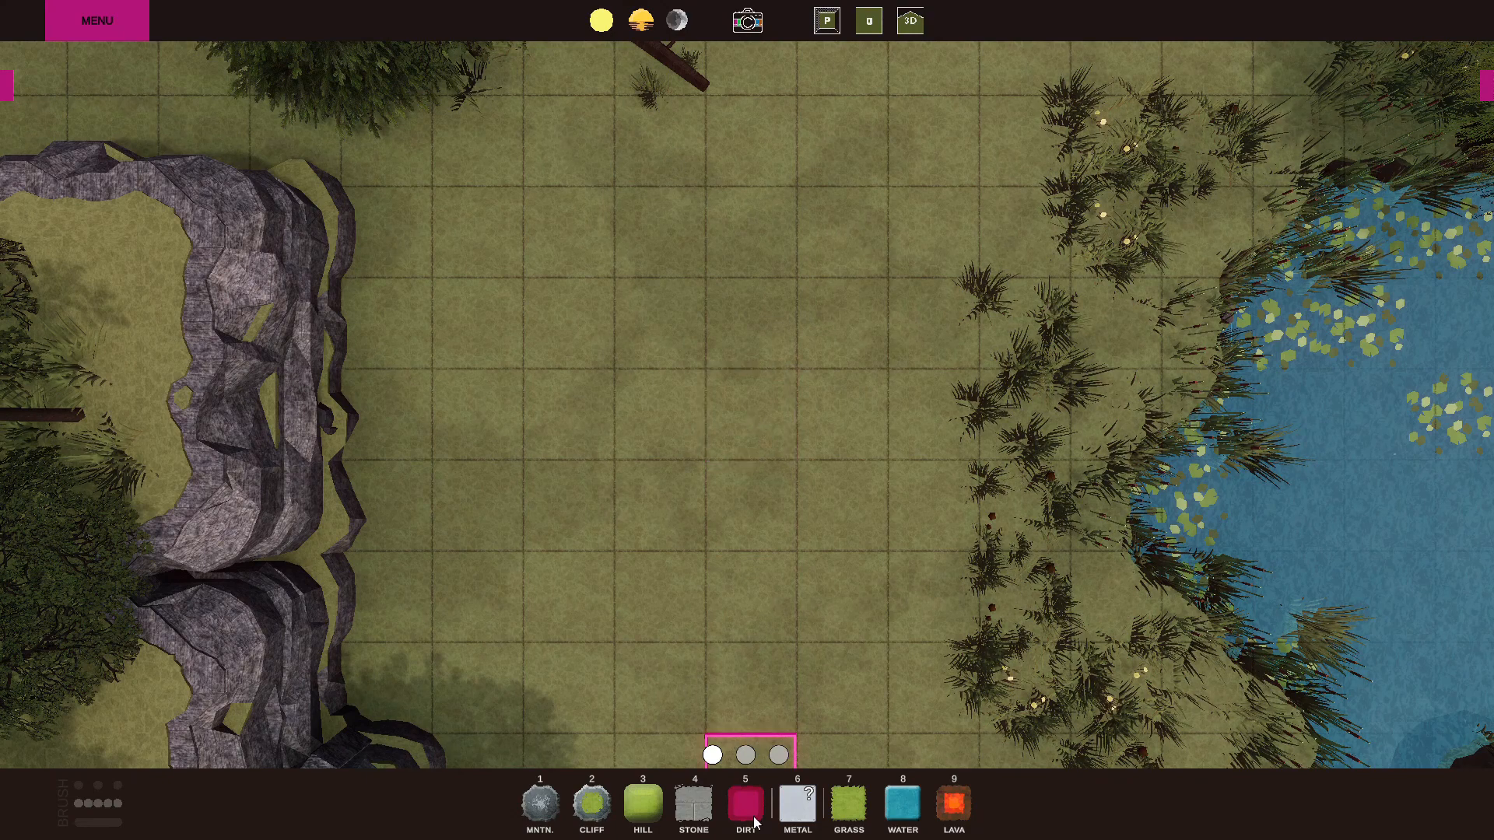
{"action": "left_click", "coordinate": [745, 422]}
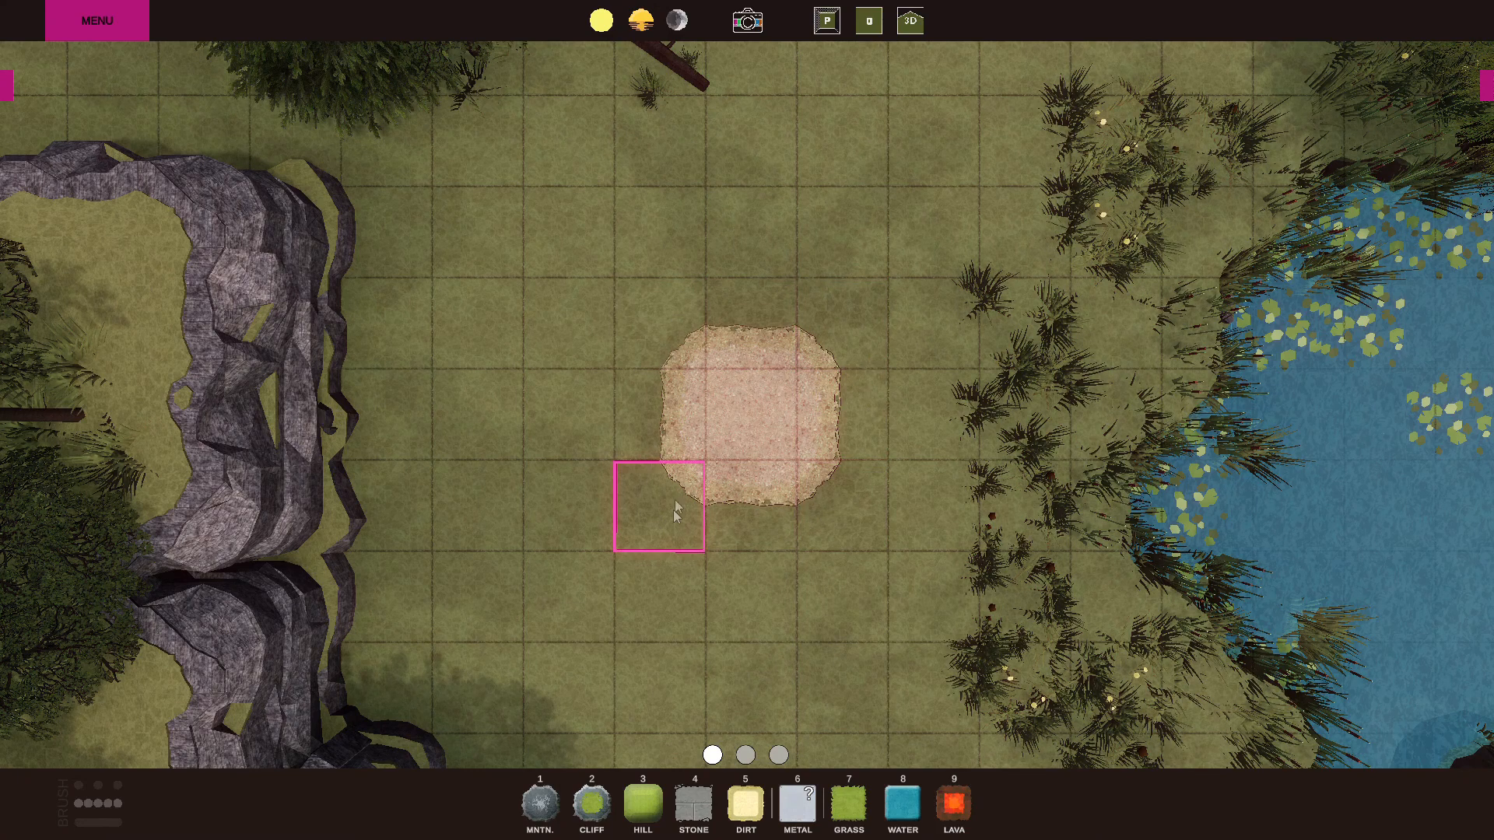
{"action": "left_click_drag", "start_coordinate": [646, 426], "coordinate": [1118, 403]}
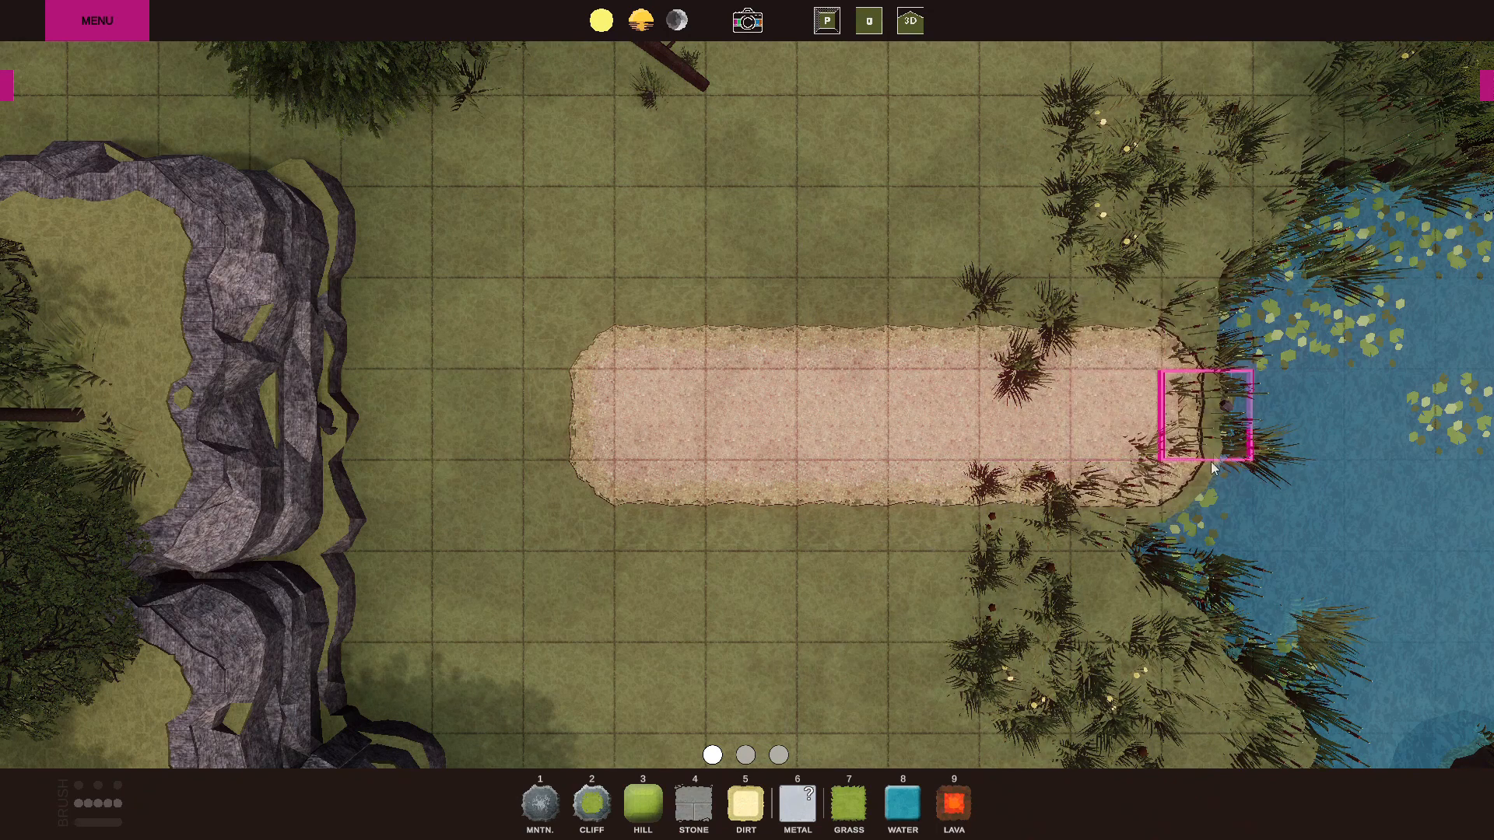
Paint a stone patch about 2 by 3 squares on the pond's southwest shore and clear the plants west of it and over the dirt.
{"action": "left_click", "coordinate": [703, 819]}
{"action": "key", "text": "d"}
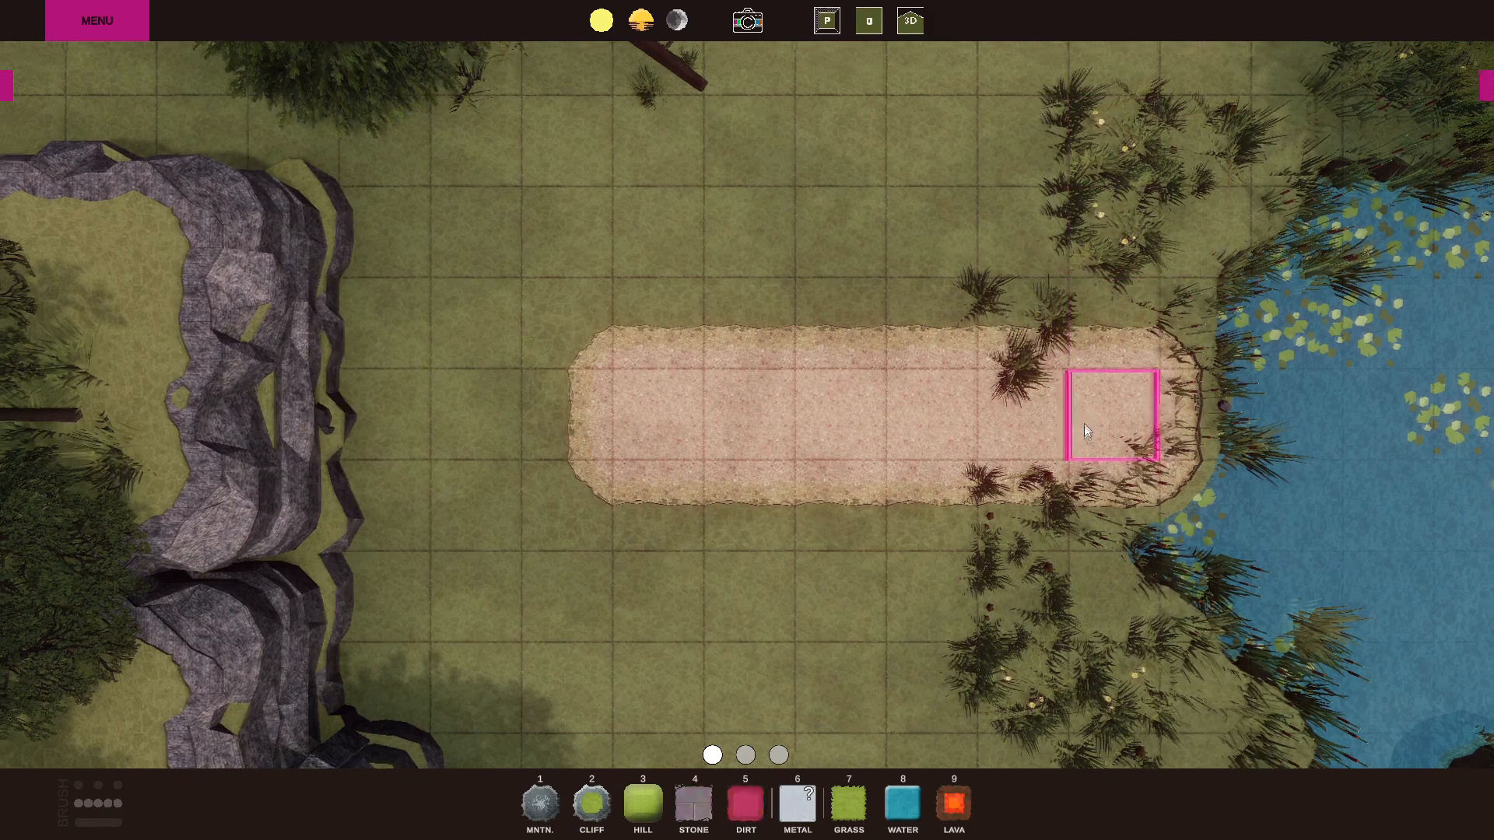
{"action": "key", "text": "s"}
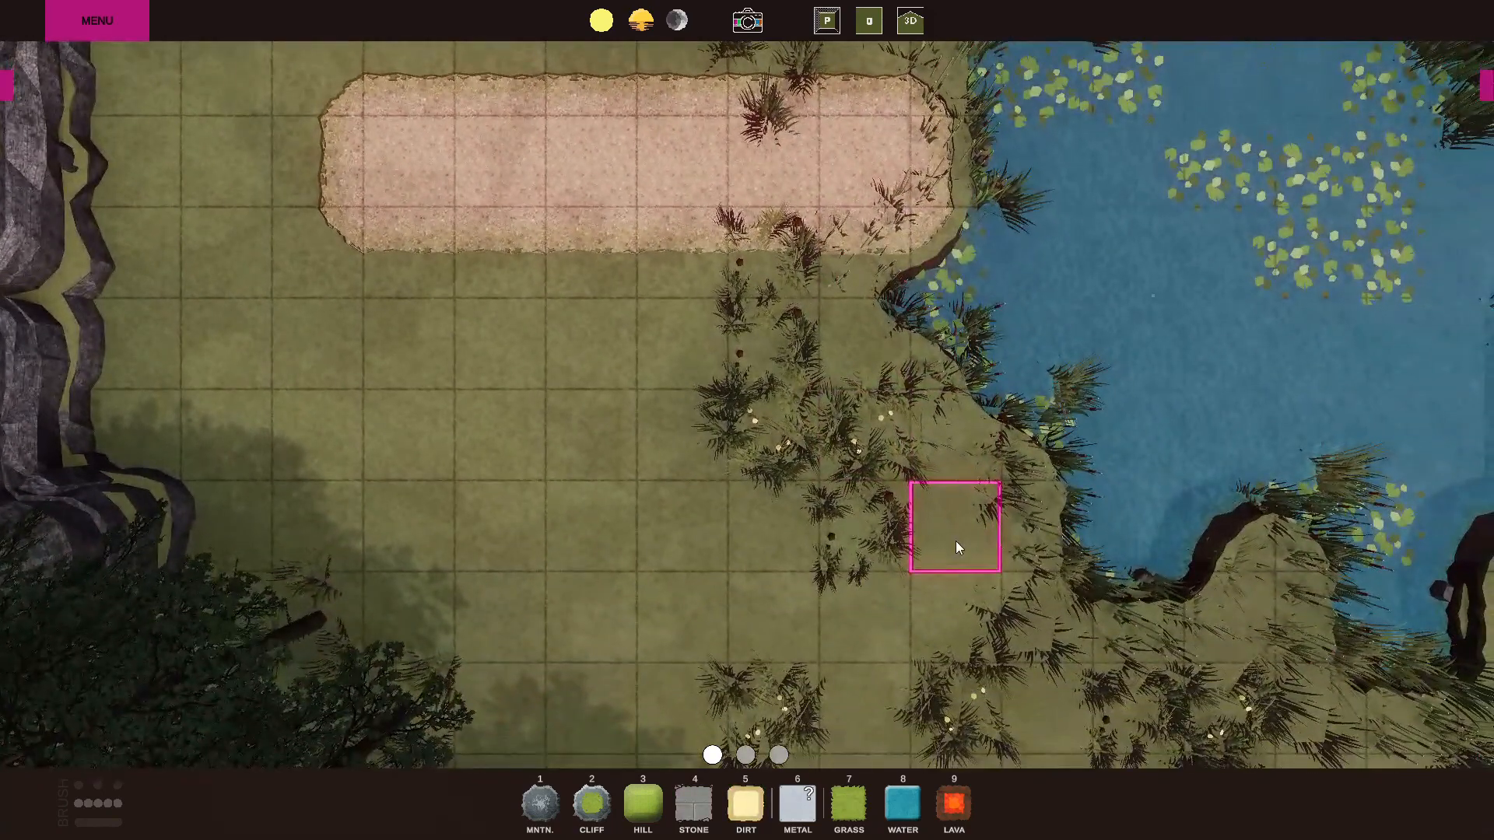
{"action": "mouse_move", "coordinate": [955, 540]}
{"action": "left_mouse_down"}
{"action": "mouse_move", "coordinate": [960, 370]}
{"action": "mouse_move", "coordinate": [1043, 338]}
{"action": "mouse_move", "coordinate": [1036, 475]}
{"action": "mouse_move", "coordinate": [913, 380]}
{"action": "mouse_move", "coordinate": [864, 538]}
{"action": "left_mouse_up"}
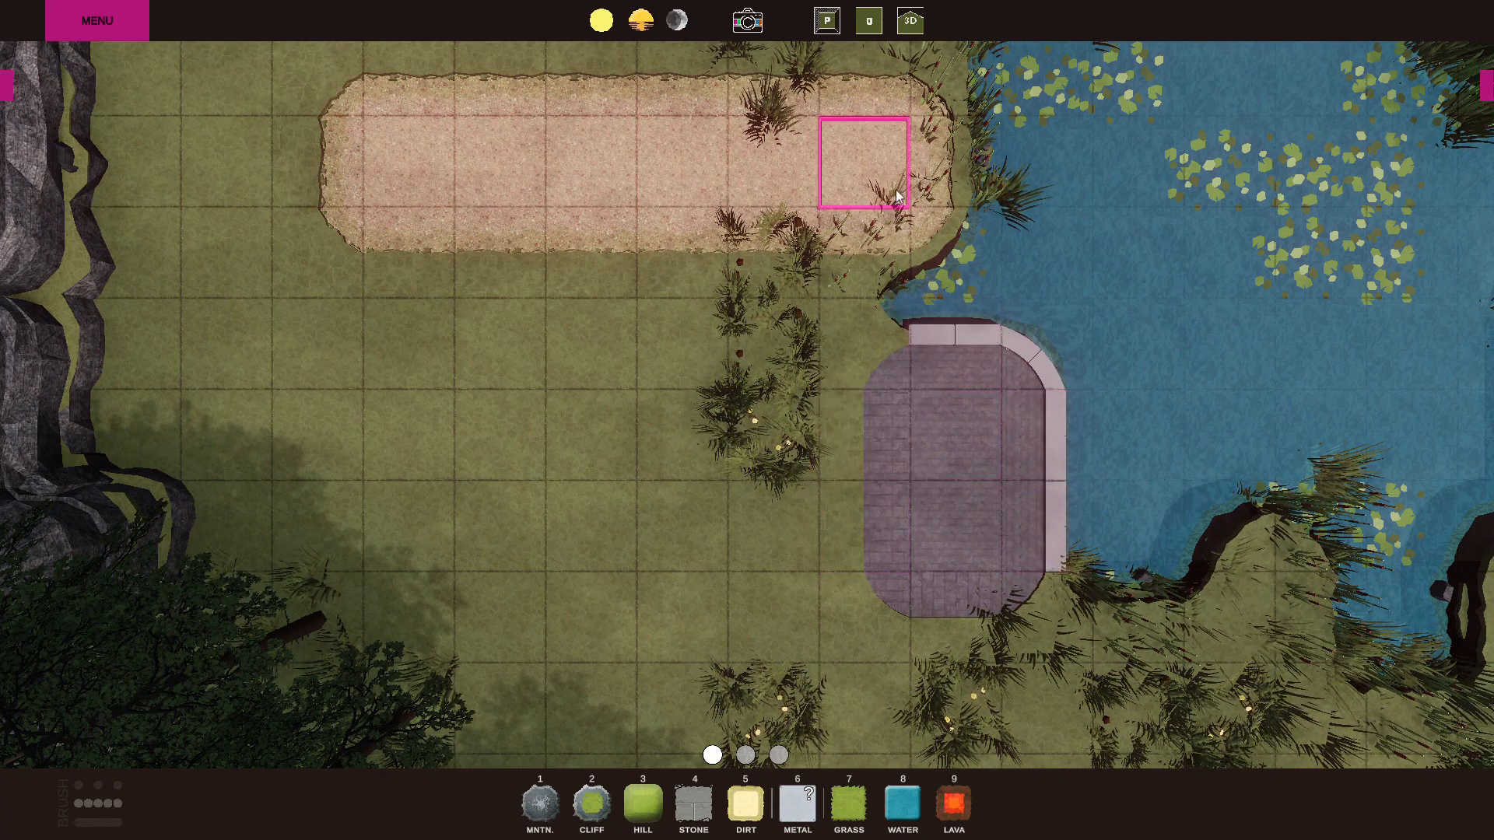
{"action": "mouse_move", "coordinate": [797, 215]}
{"action": "left_mouse_down"}
{"action": "mouse_move", "coordinate": [864, 70]}
{"action": "mouse_move", "coordinate": [898, 171]}
{"action": "mouse_move", "coordinate": [965, 167]}
{"action": "mouse_move", "coordinate": [787, 265]}
{"action": "mouse_move", "coordinate": [778, 442]}
{"action": "left_mouse_up"}
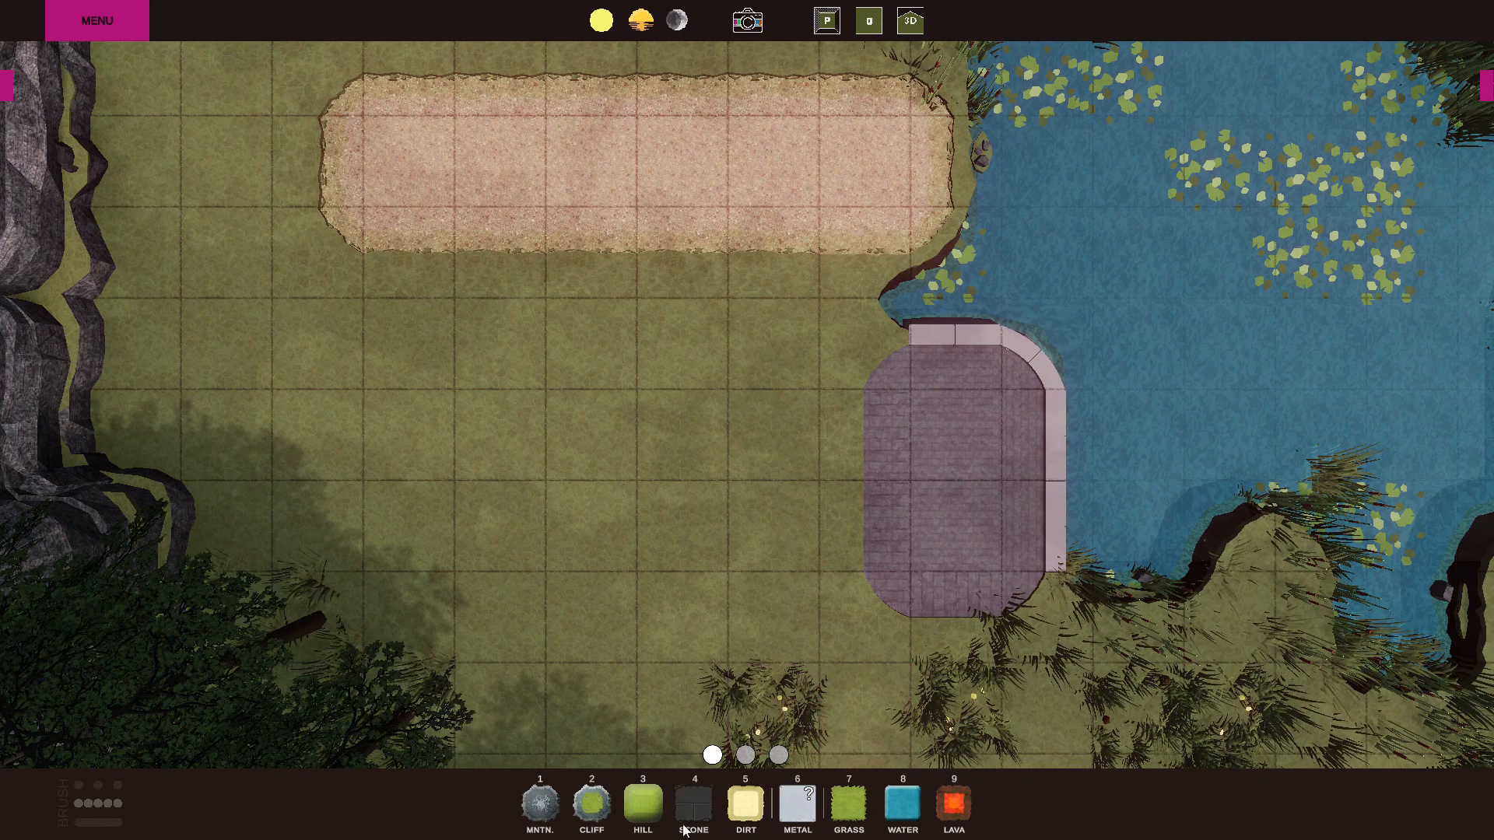
Paint cliff terrain across the grass between the western cliff and the dirt strip, merging it with the existing cliff.
{"action": "left_click", "coordinate": [591, 803]}
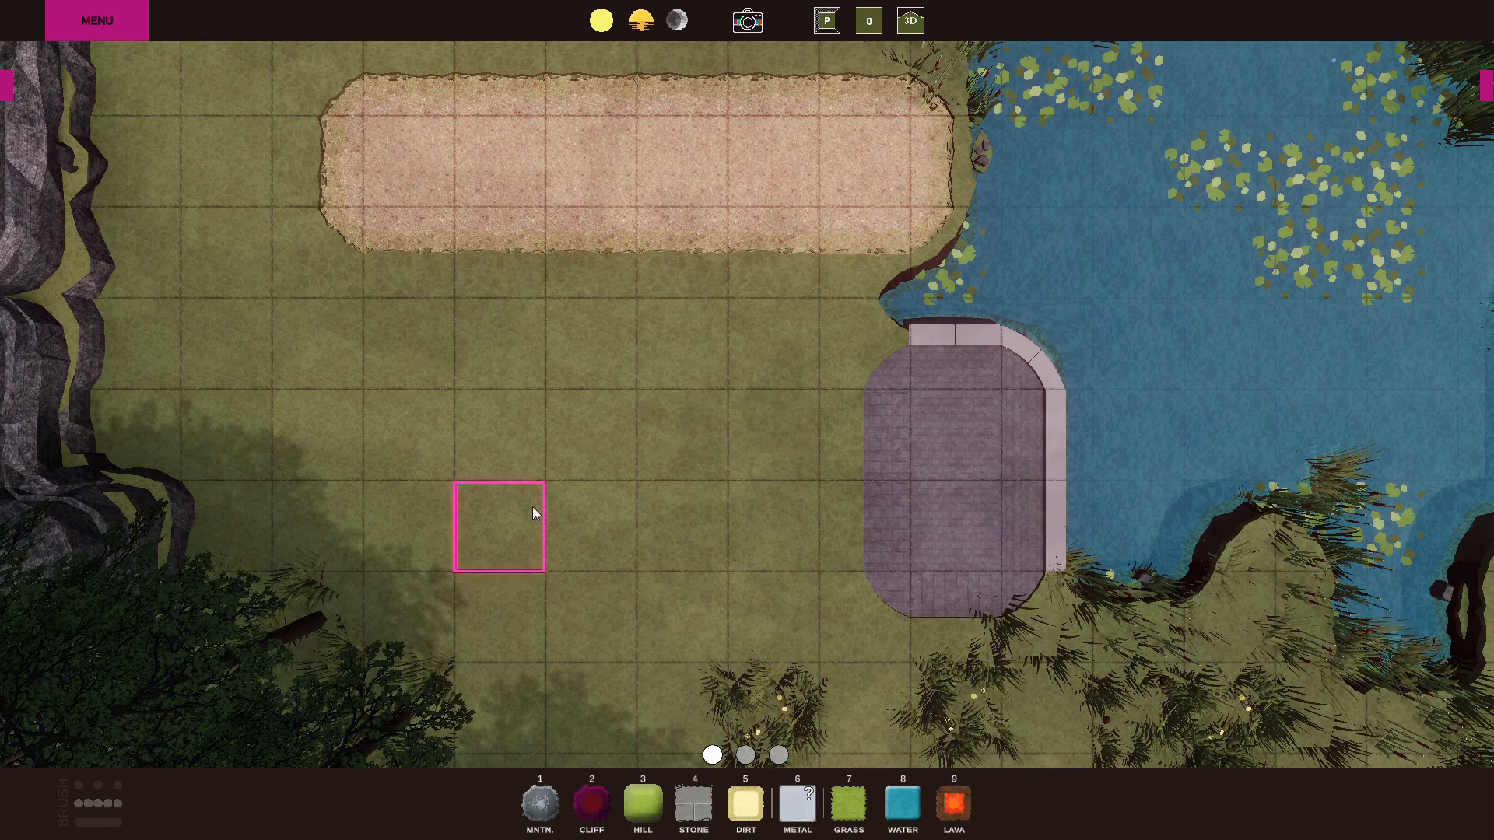
{"action": "mouse_move", "coordinate": [489, 375]}
{"action": "left_mouse_down"}
{"action": "mouse_move", "coordinate": [616, 375]}
{"action": "mouse_move", "coordinate": [447, 402]}
{"action": "left_mouse_up"}
{"action": "scroll", "coordinate": [617, 375], "scroll_direction": "down", "scroll_amount": 3}
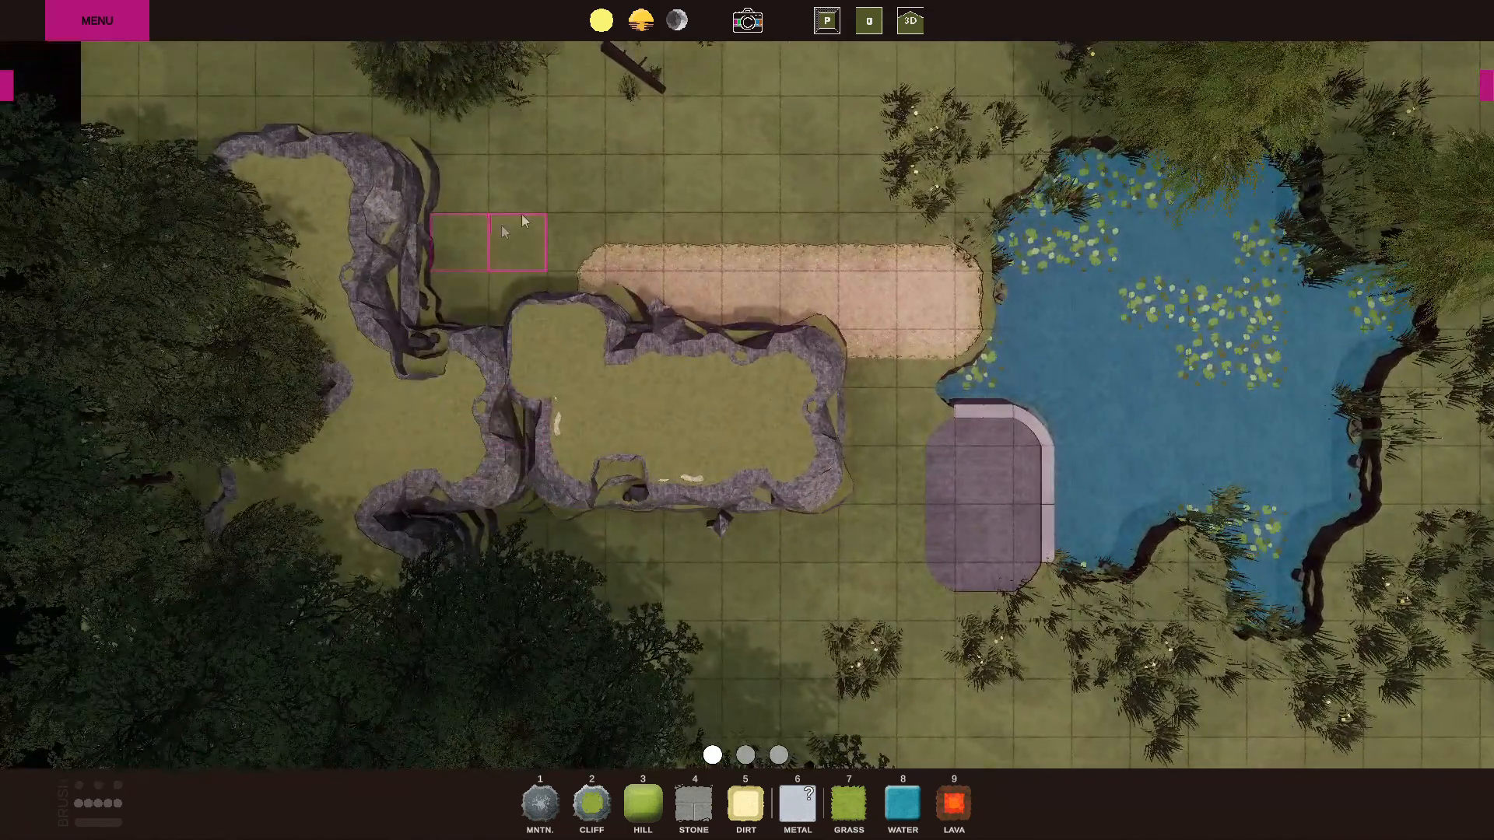
{"action": "mouse_move", "coordinate": [566, 187]}
{"action": "left_mouse_down"}
{"action": "mouse_move", "coordinate": [483, 263]}
{"action": "mouse_move", "coordinate": [492, 344]}
{"action": "mouse_move", "coordinate": [416, 335]}
{"action": "mouse_move", "coordinate": [540, 277]}
{"action": "mouse_move", "coordinate": [567, 301]}
{"action": "mouse_move", "coordinate": [510, 463]}
{"action": "mouse_move", "coordinate": [412, 545]}
{"action": "left_mouse_up"}
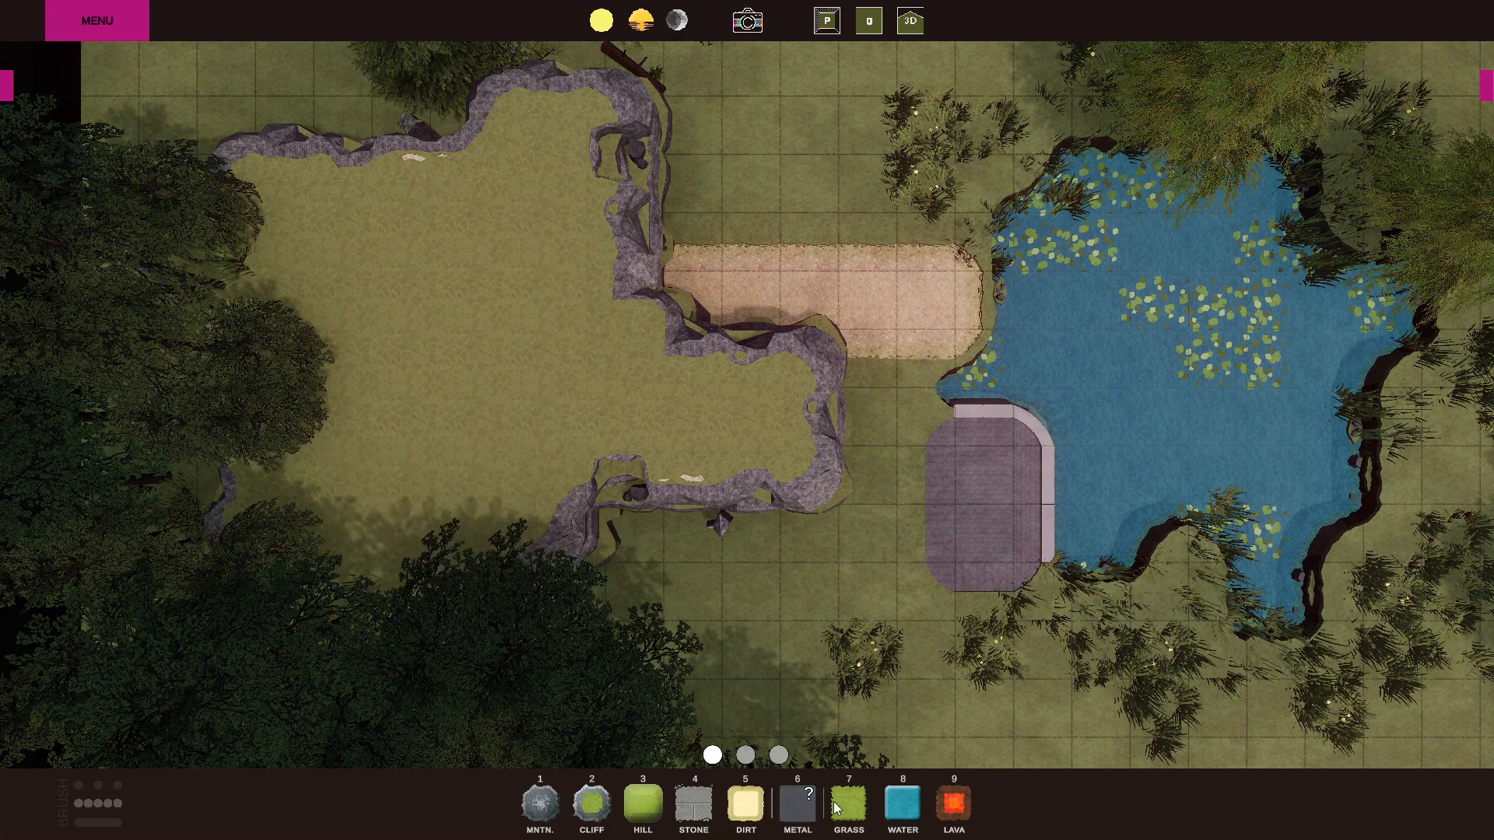
Clear the dirt strip and the painted cliffs back to grass, cutting into the original western cliff.
{"action": "mouse_move", "coordinate": [814, 315]}
{"action": "left_mouse_down"}
{"action": "mouse_move", "coordinate": [521, 366]}
{"action": "mouse_move", "coordinate": [544, 165]}
{"action": "mouse_move", "coordinate": [446, 534]}
{"action": "mouse_move", "coordinate": [611, 229]}
{"action": "mouse_move", "coordinate": [739, 420]}
{"action": "mouse_move", "coordinate": [716, 286]}
{"action": "mouse_move", "coordinate": [921, 302]}
{"action": "left_mouse_up"}
{"action": "mouse_move", "coordinate": [376, 179]}
{"action": "left_mouse_down"}
{"action": "mouse_move", "coordinate": [327, 259]}
{"action": "mouse_move", "coordinate": [392, 507]}
{"action": "mouse_move", "coordinate": [407, 441]}
{"action": "mouse_move", "coordinate": [338, 343]}
{"action": "left_mouse_up"}
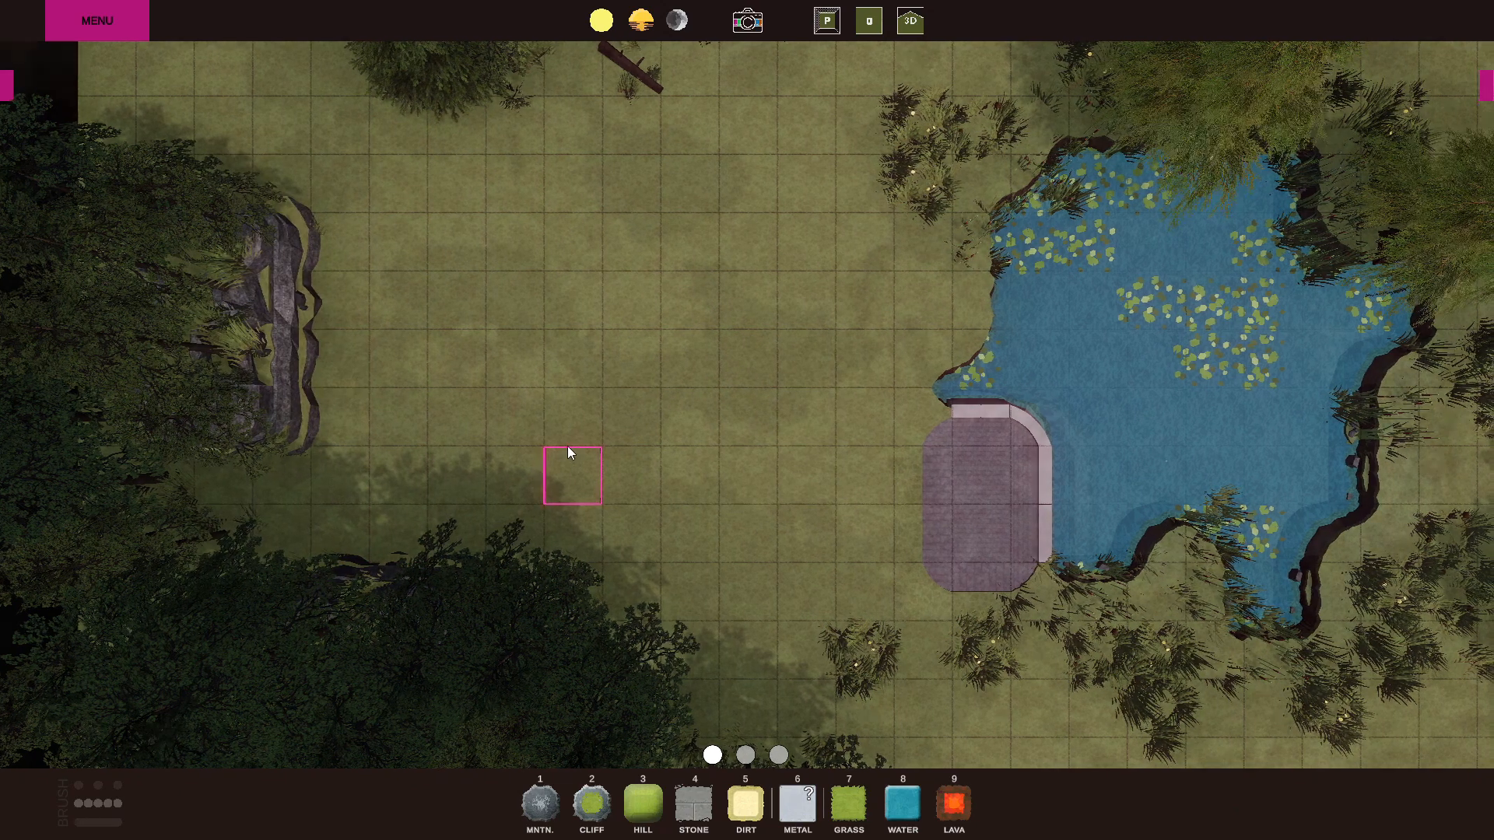
Paint five dirt patches in an X pattern, joined diagonally, on the grass between the cliff and the pond.
{"action": "scroll", "coordinate": [568, 447], "scroll_direction": "up", "scroll_amount": 3}
{"action": "left_click", "coordinate": [746, 802]}
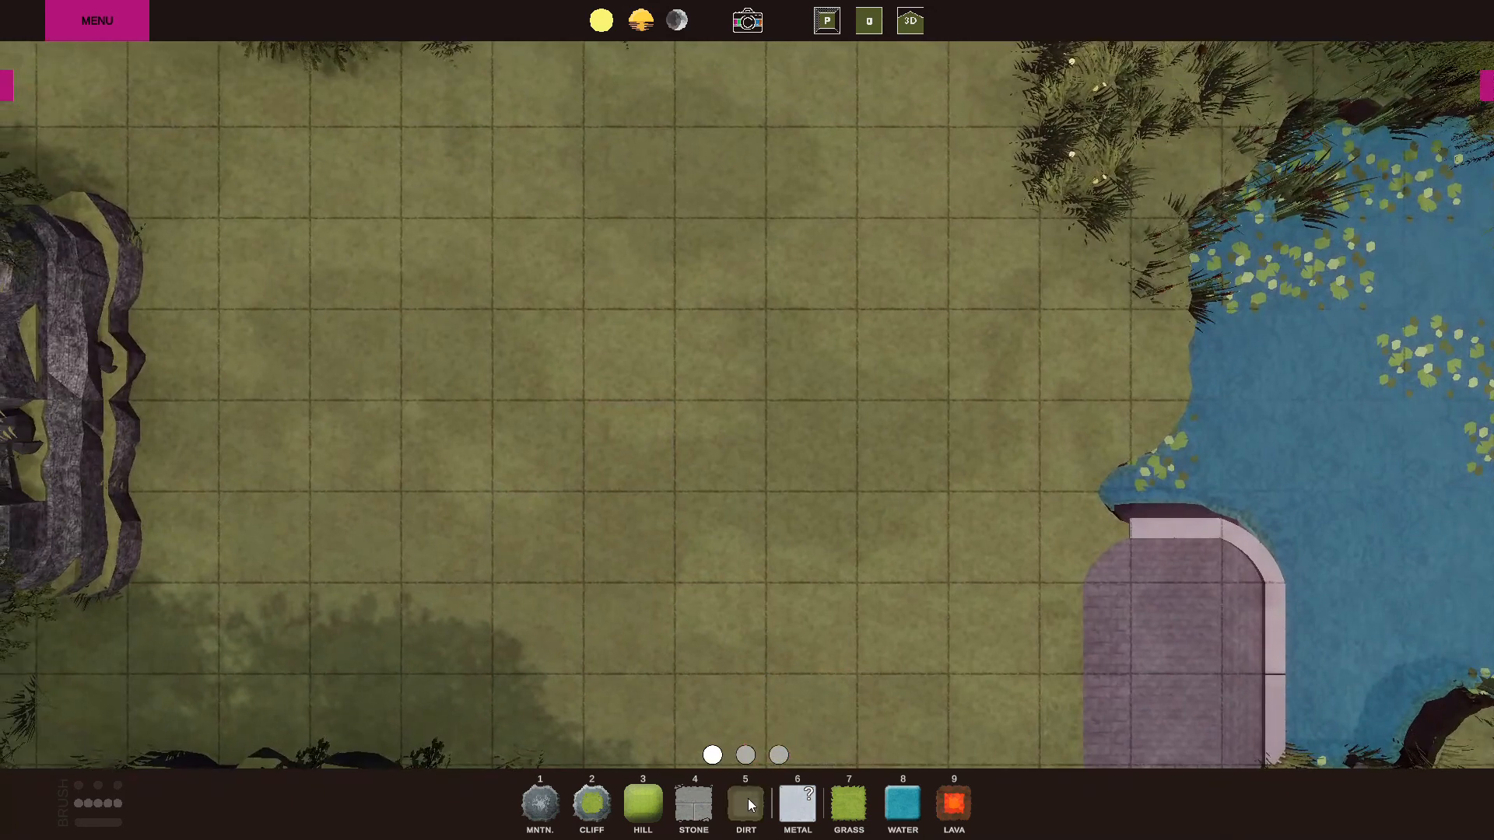
{"action": "left_click", "coordinate": [575, 524]}
{"action": "left_click", "coordinate": [730, 347]}
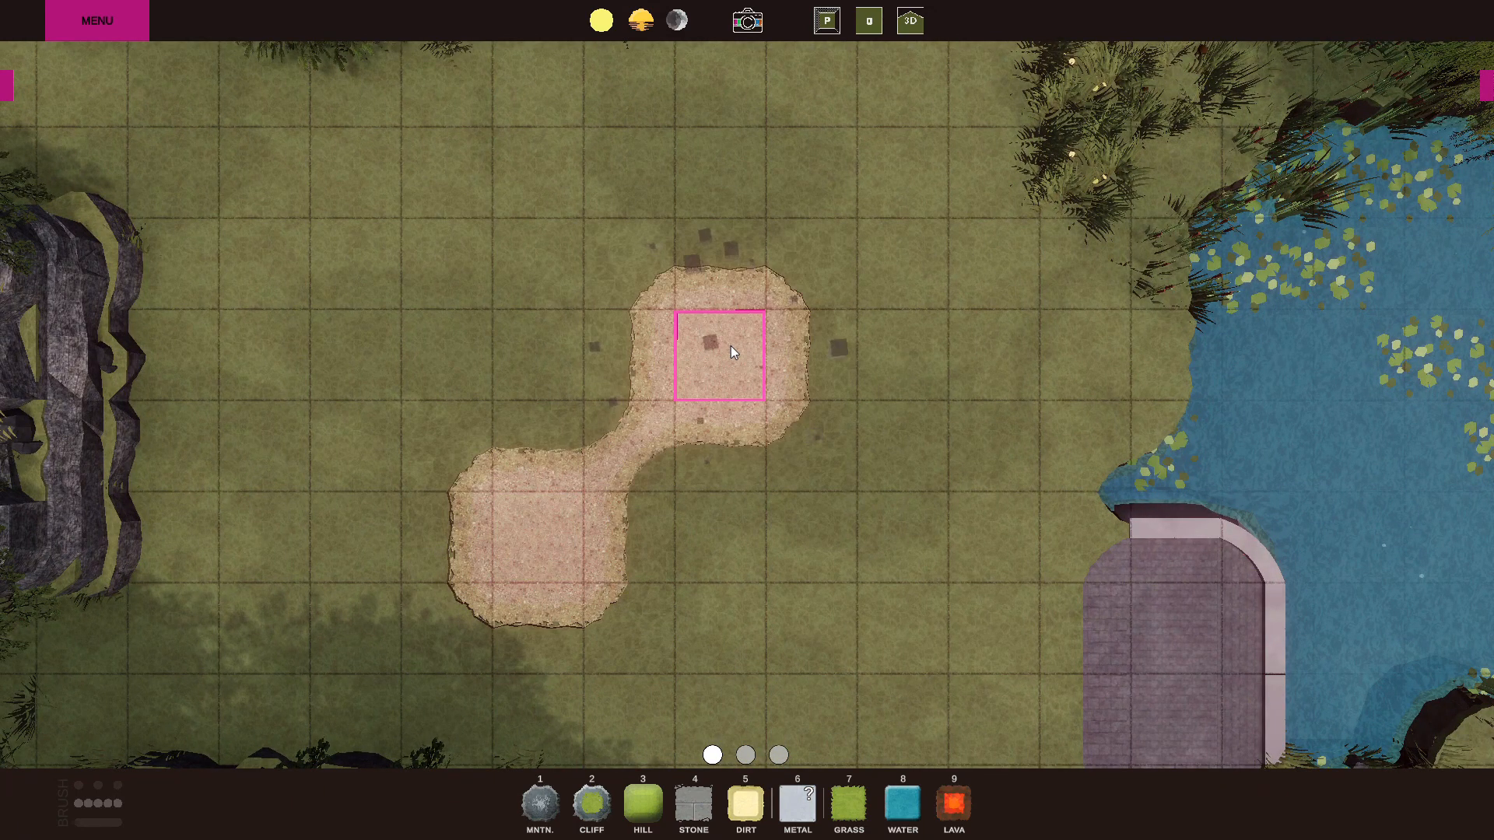
{"action": "left_click", "coordinate": [912, 170]}
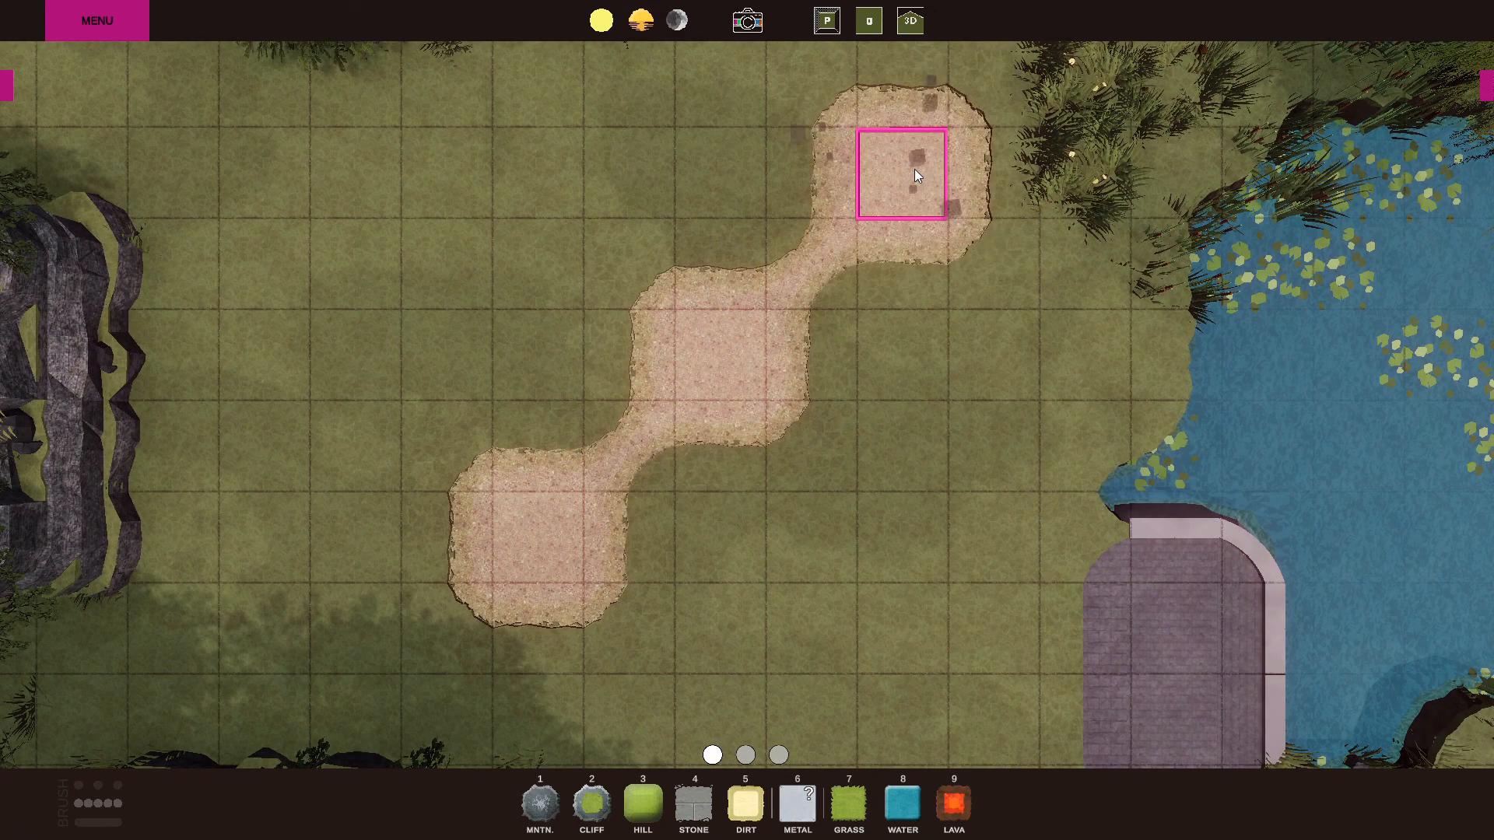
{"action": "left_click", "coordinate": [901, 534]}
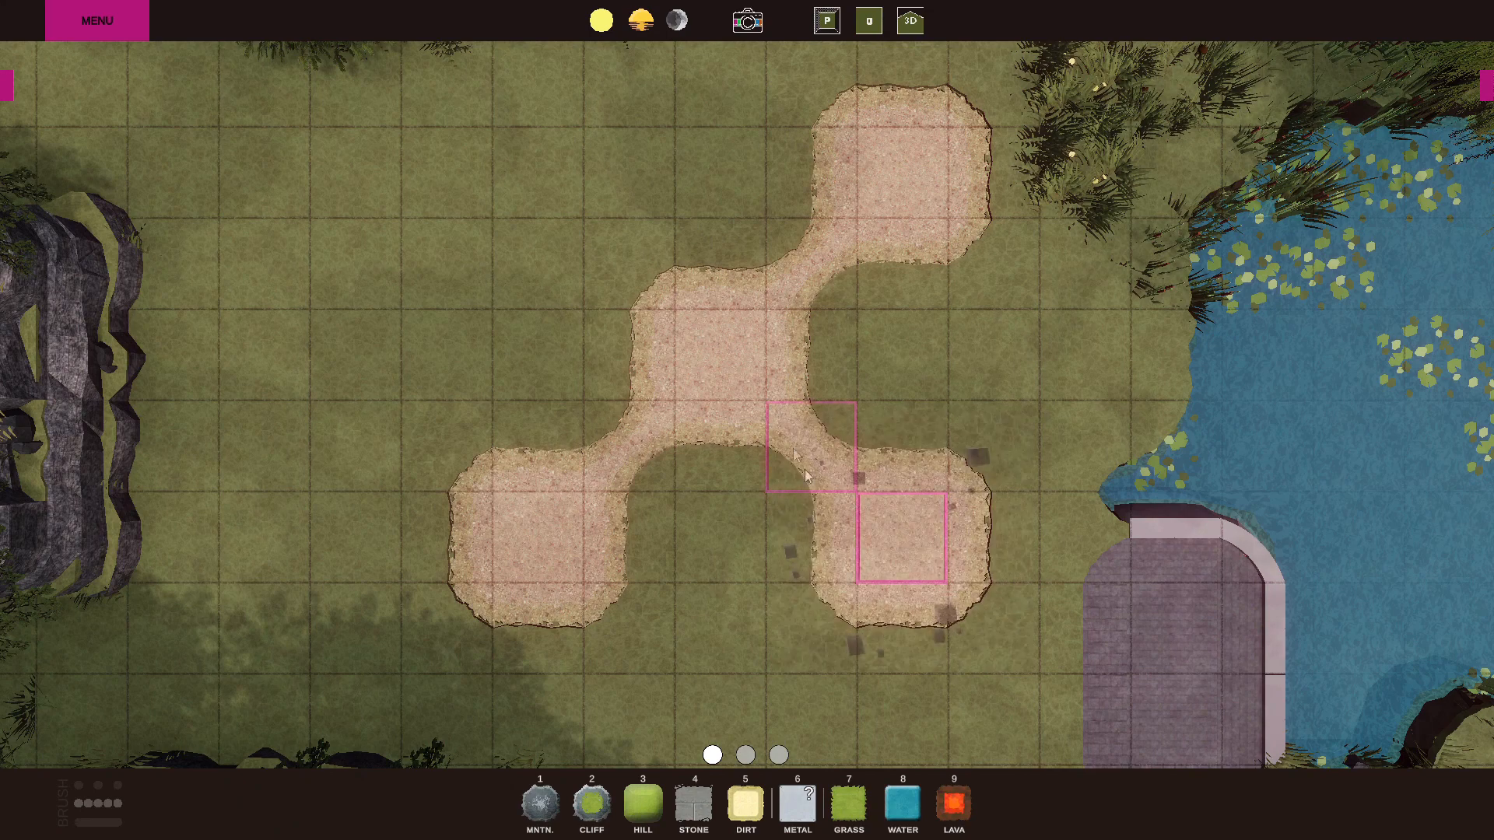
{"action": "left_click", "coordinate": [537, 188]}
Show the whole map in an angled 3D view and open the weather, grid and theme settings.
{"action": "scroll", "coordinate": [833, 665], "scroll_direction": "down", "scroll_amount": 5}
{"action": "right_click_drag", "start_coordinate": [825, 656], "coordinate": [257, 81]}
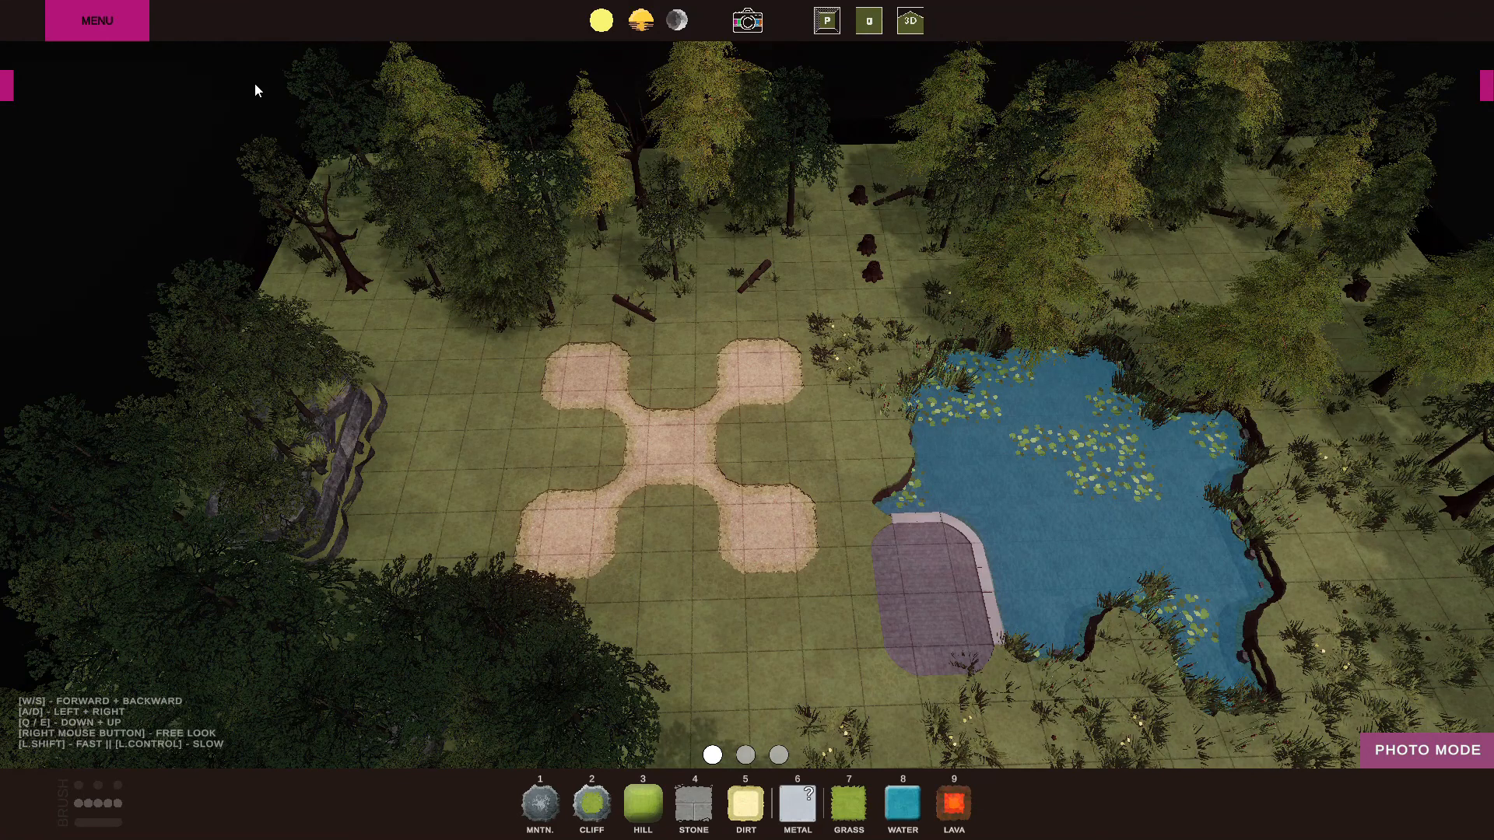
{"action": "left_click", "coordinate": [6, 91]}
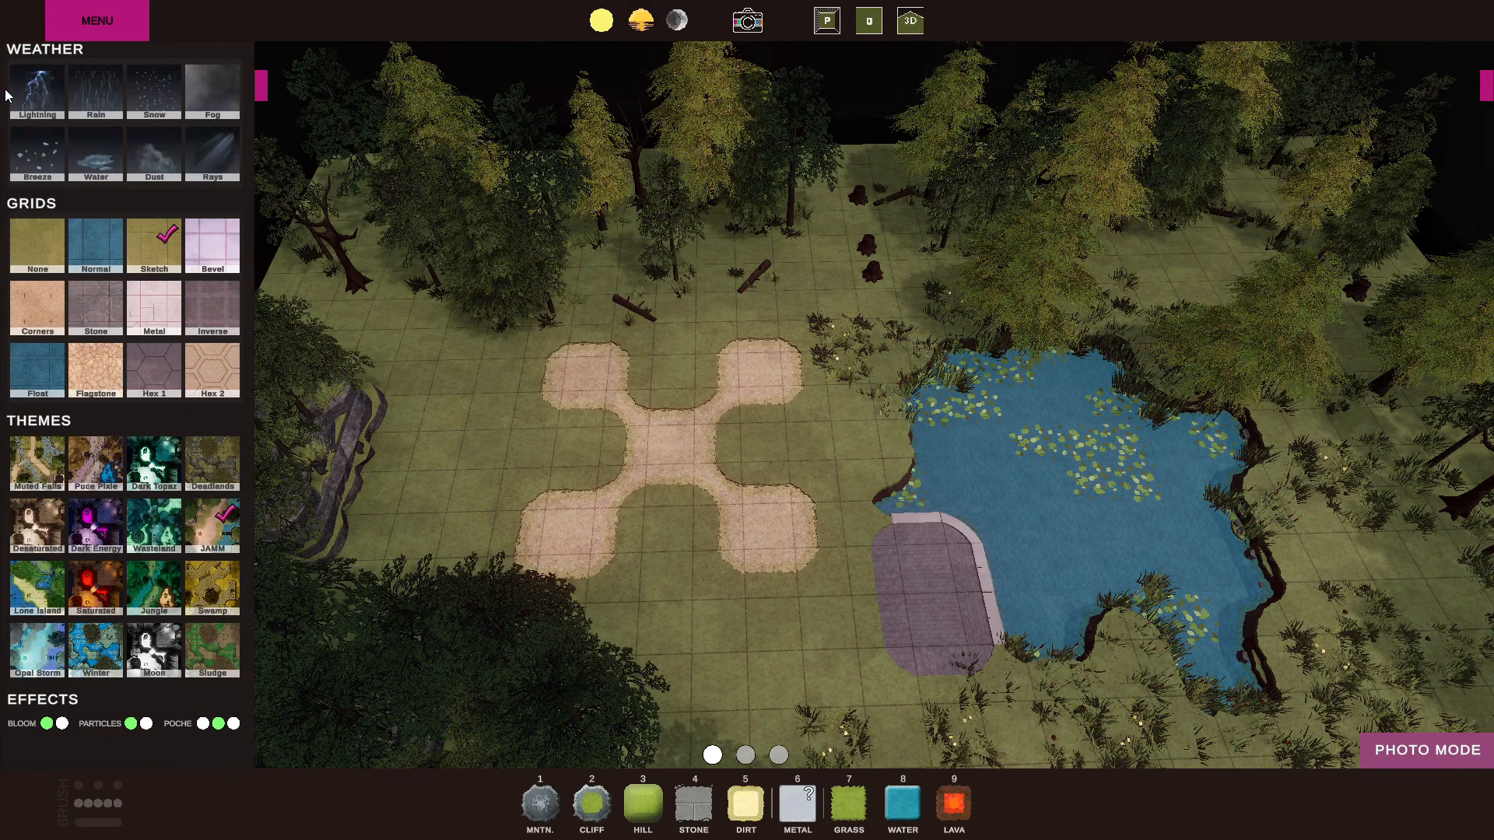
Add Rain, Lightning and Fog weather to the map and turn the Fog off again.
{"action": "left_click", "coordinate": [92, 93]}
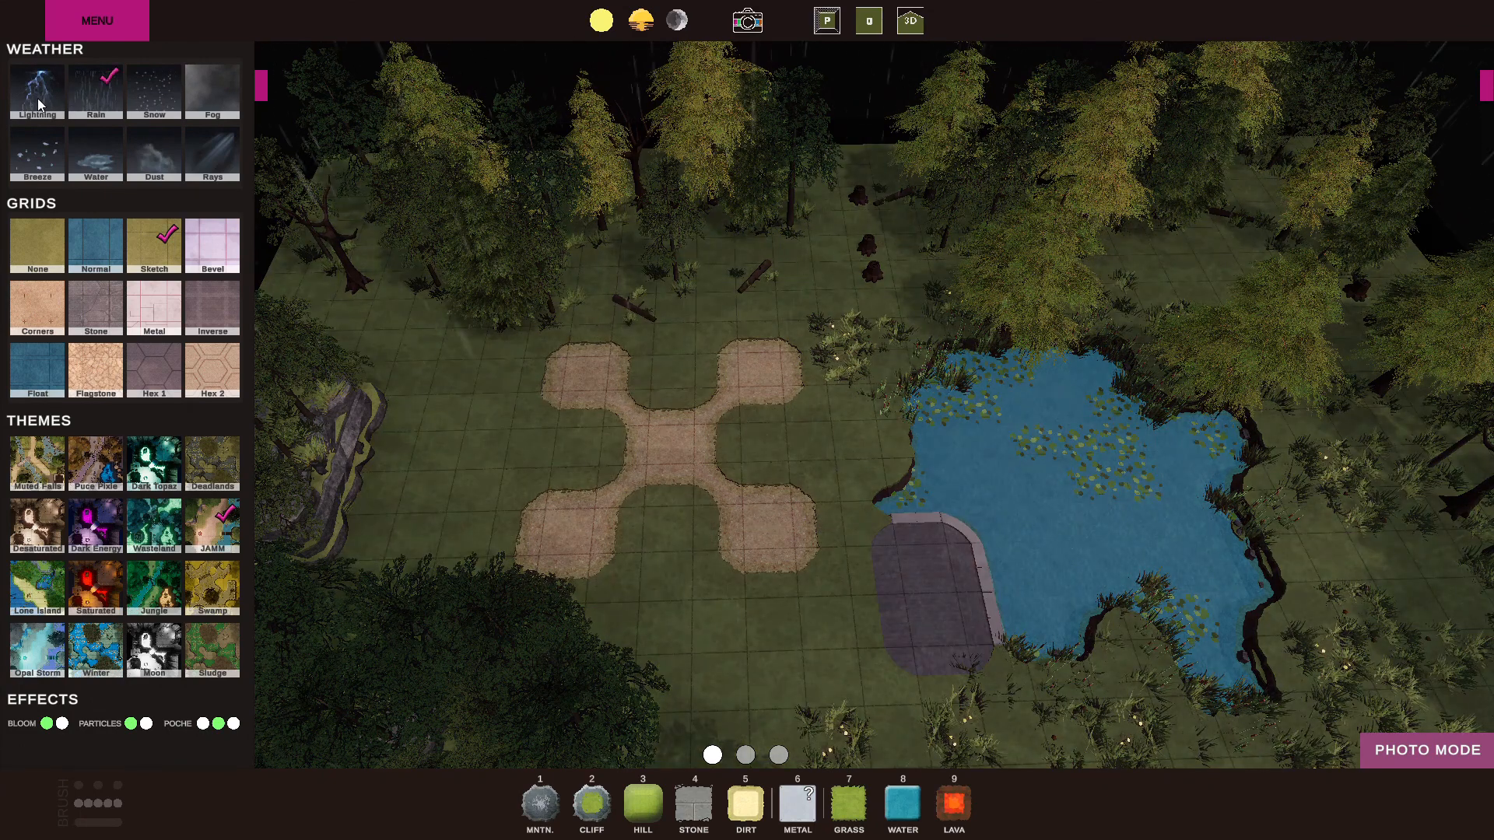
{"action": "left_click", "coordinate": [38, 98]}
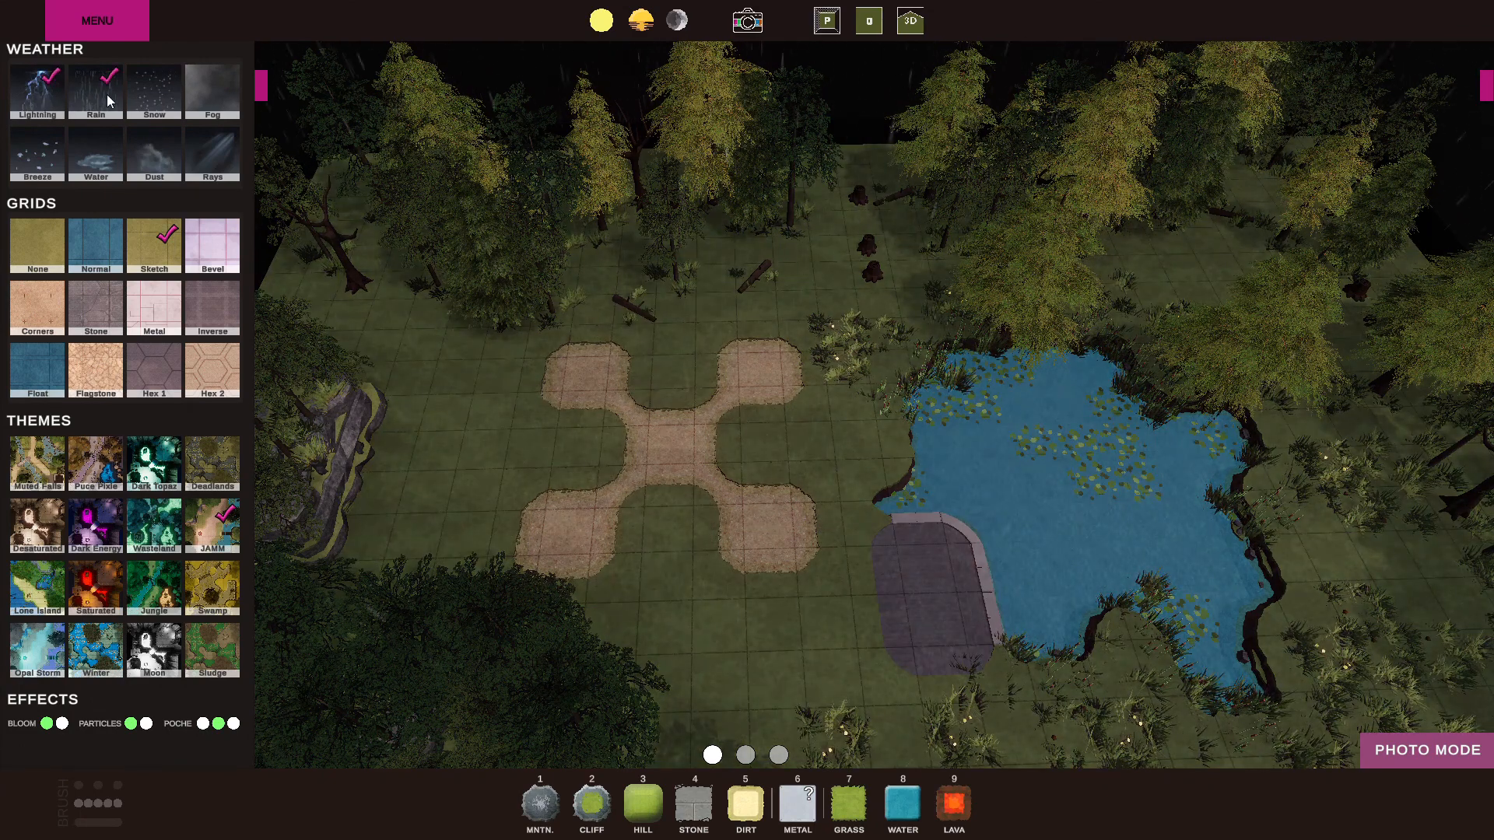
{"action": "left_click", "coordinate": [218, 92]}
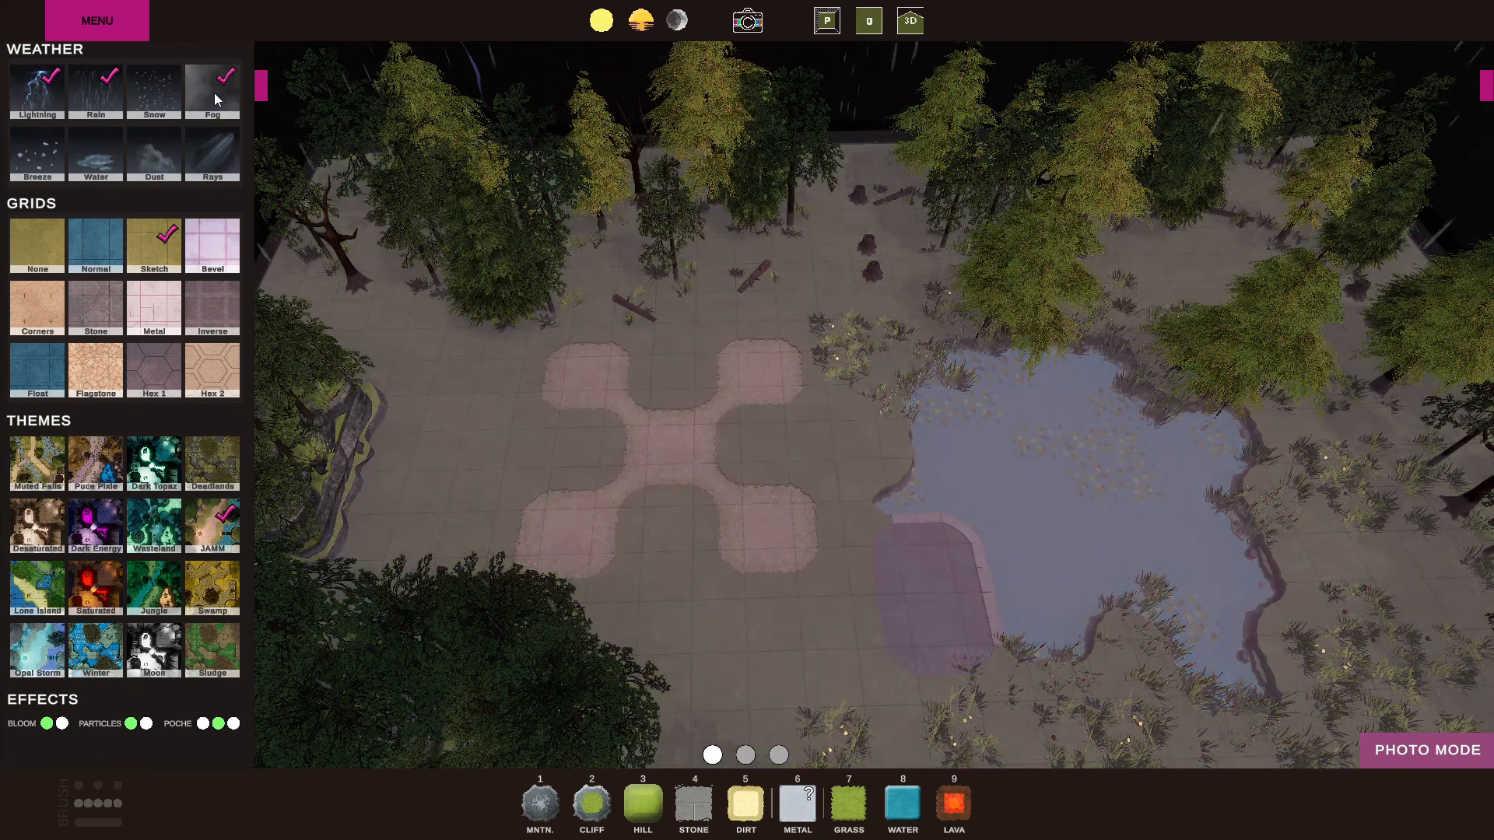
{"action": "left_click", "coordinate": [214, 92]}
Try the Rays and Water weather effects and replace the rain with Snow.
{"action": "left_click", "coordinate": [214, 154]}
{"action": "left_click", "coordinate": [215, 154]}
{"action": "left_click", "coordinate": [96, 165]}
{"action": "left_click", "coordinate": [97, 156]}
{"action": "left_click", "coordinate": [95, 92]}
{"action": "left_click", "coordinate": [152, 94]}
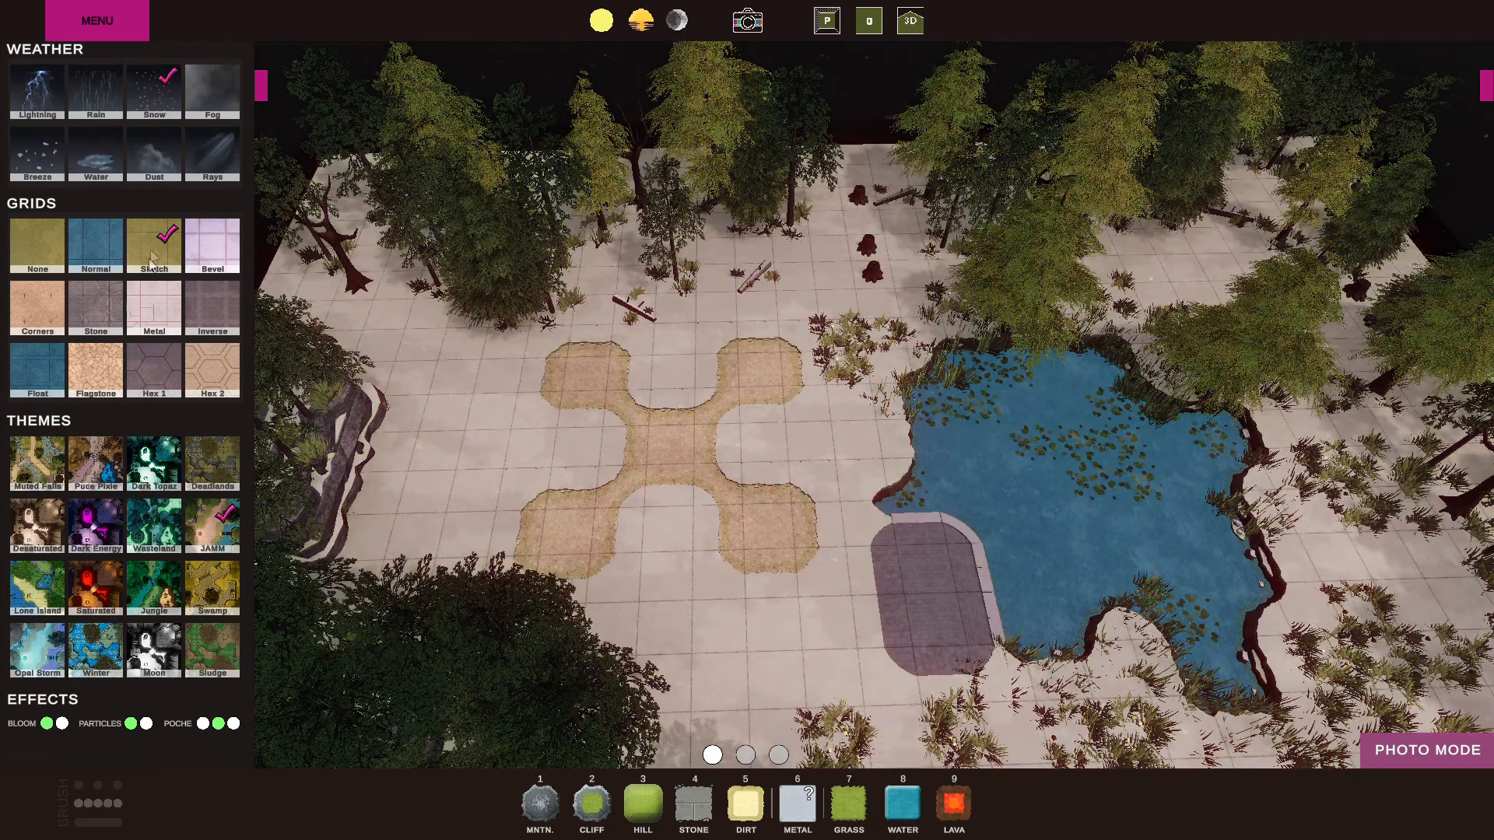
Try the Hex 1 grid, switch the grid to Flagstone, and change the weather to Dust.
{"action": "left_click", "coordinate": [170, 381]}
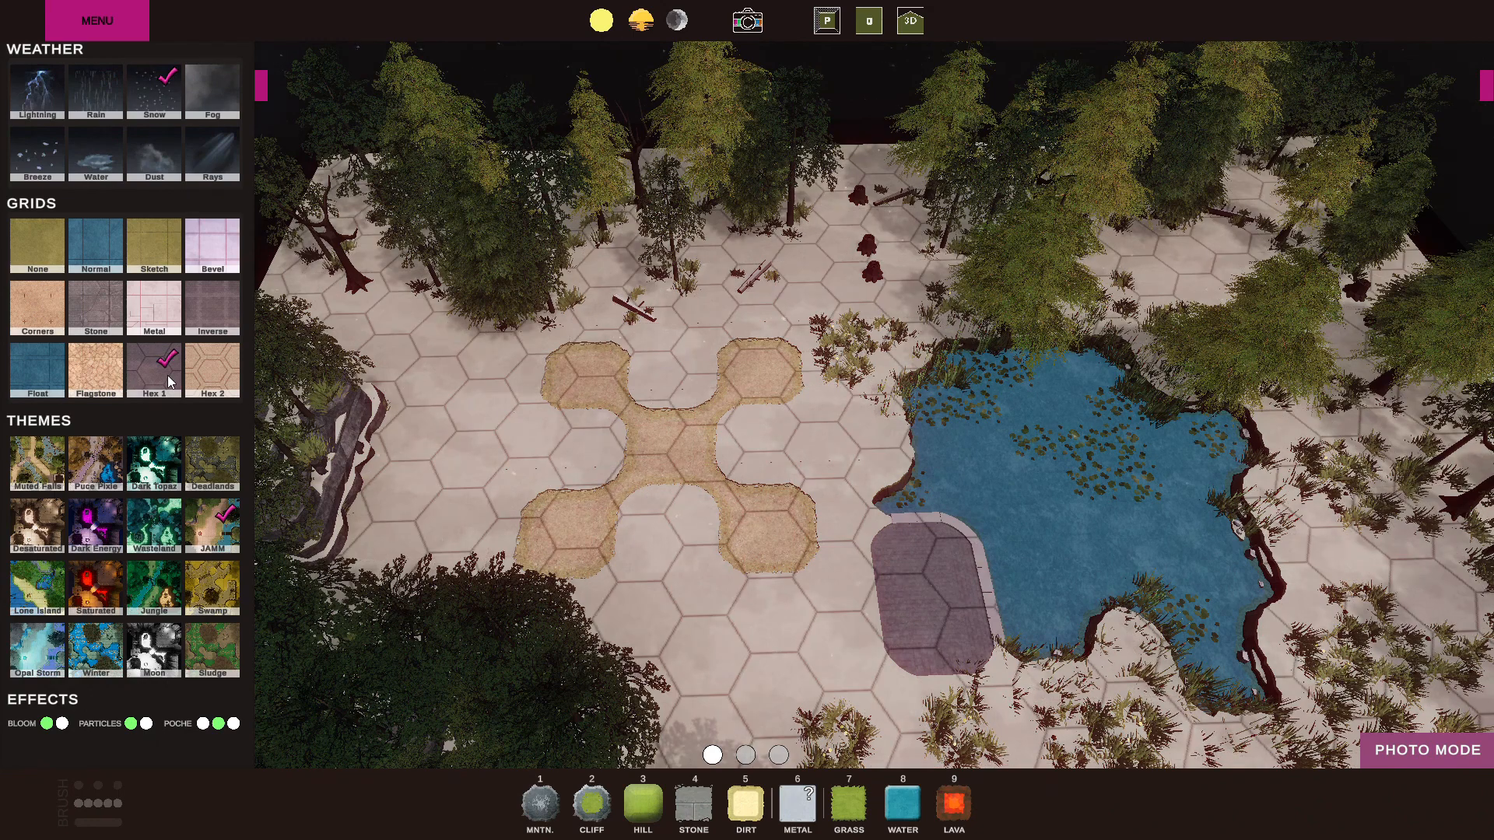
{"action": "left_click", "coordinate": [91, 370]}
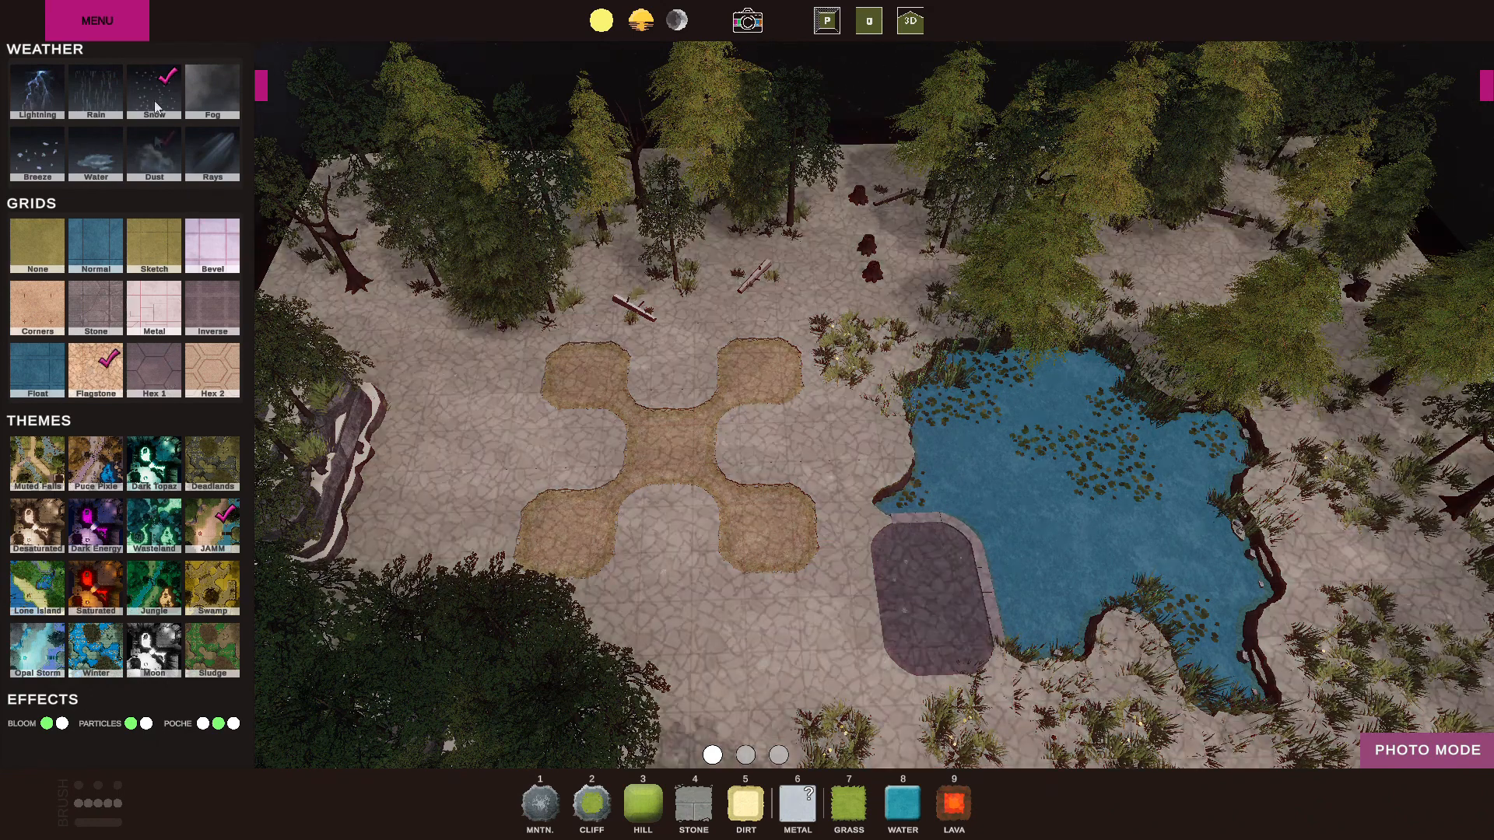
{"action": "left_click", "coordinate": [157, 141]}
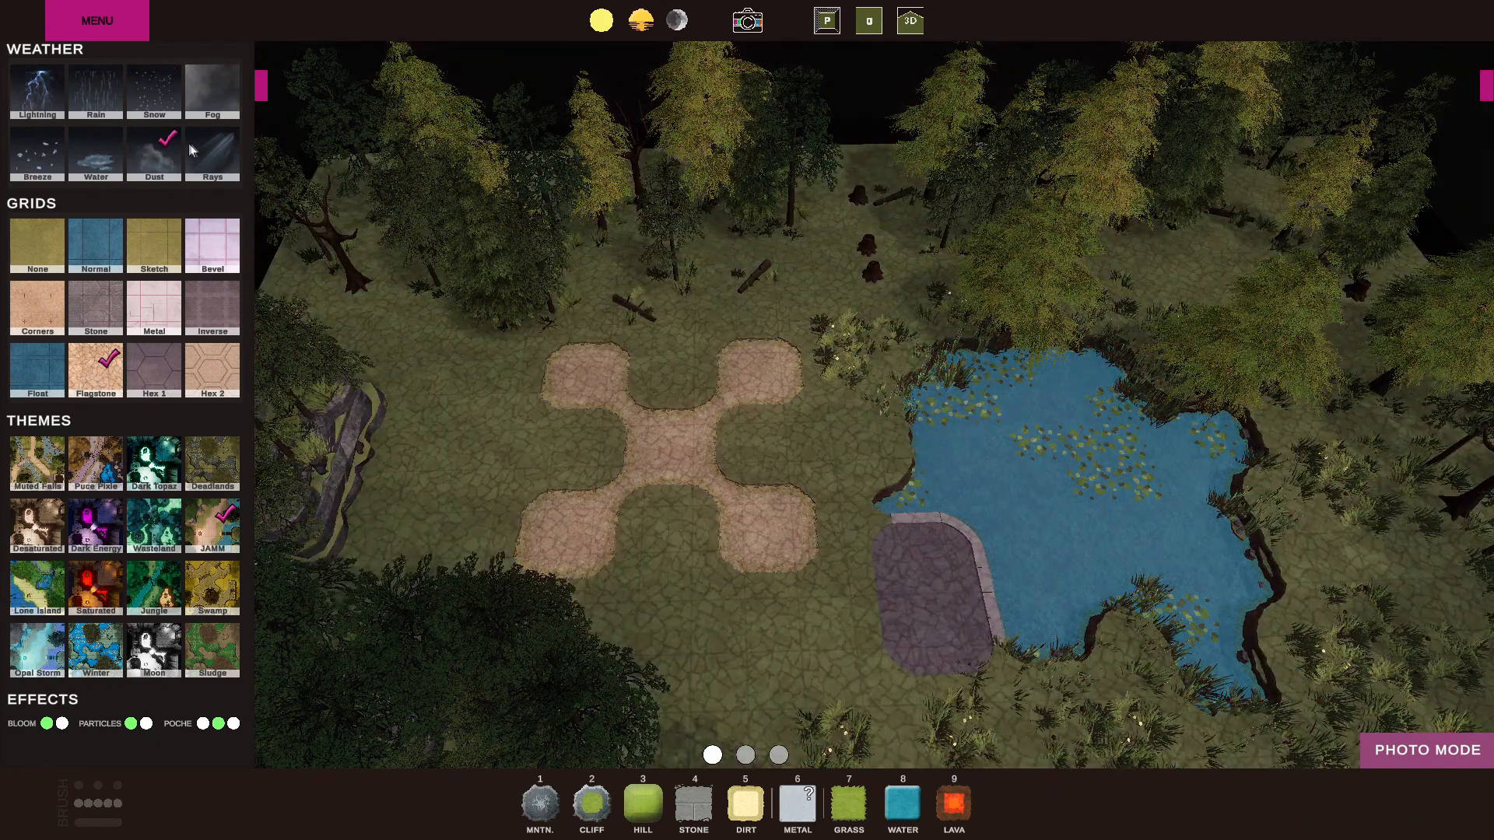
Replace the Dust weather with Snow and try the Poco Pixie and Muted Falls color themes on the map.
{"action": "left_click", "coordinate": [160, 95]}
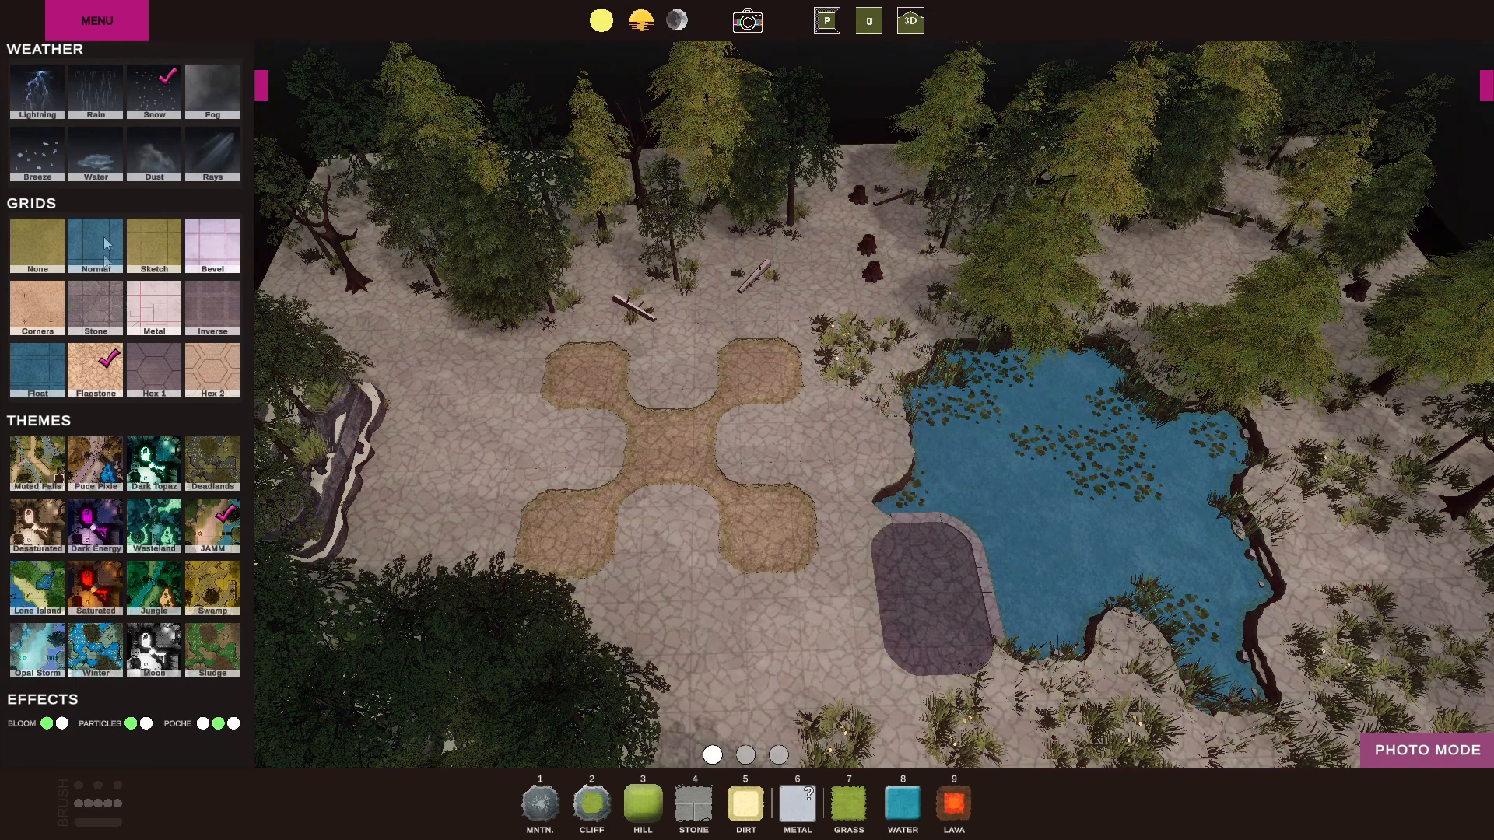
{"action": "left_click", "coordinate": [110, 476]}
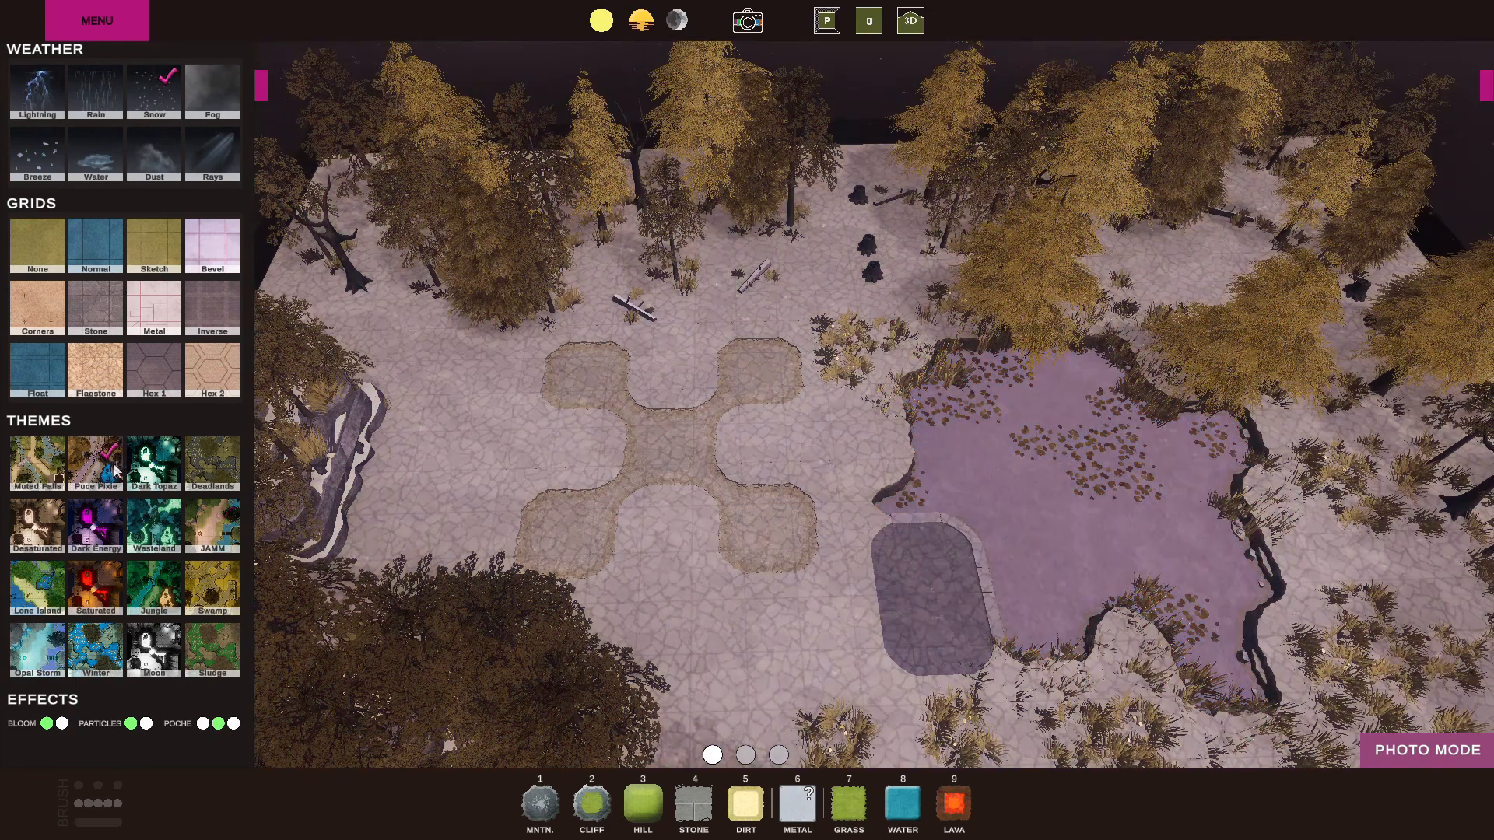
{"action": "left_click", "coordinate": [48, 467]}
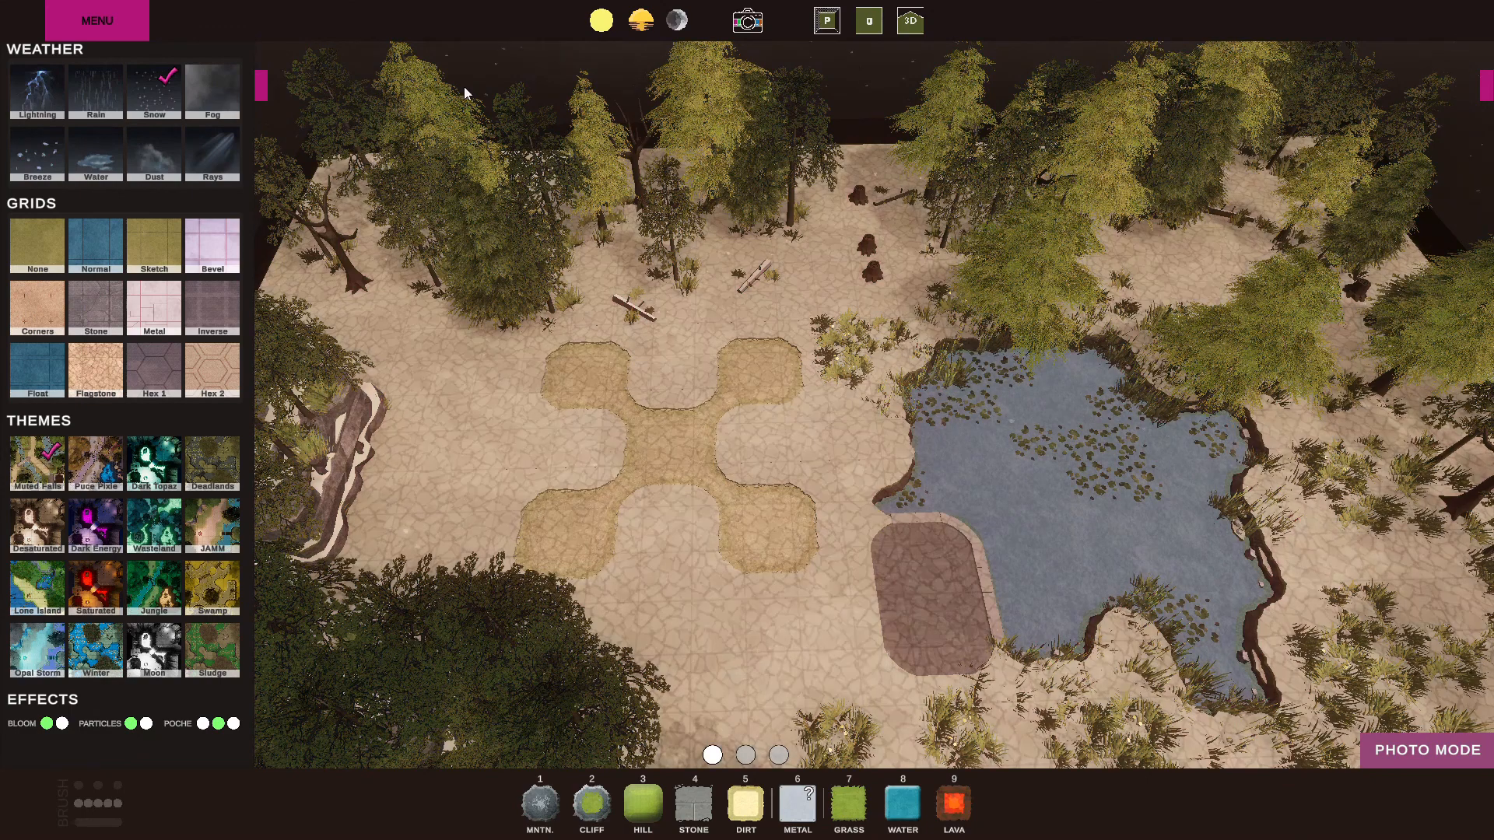
Try the night lighting and set the map's time of day to sunset.
{"action": "left_click", "coordinate": [645, 29]}
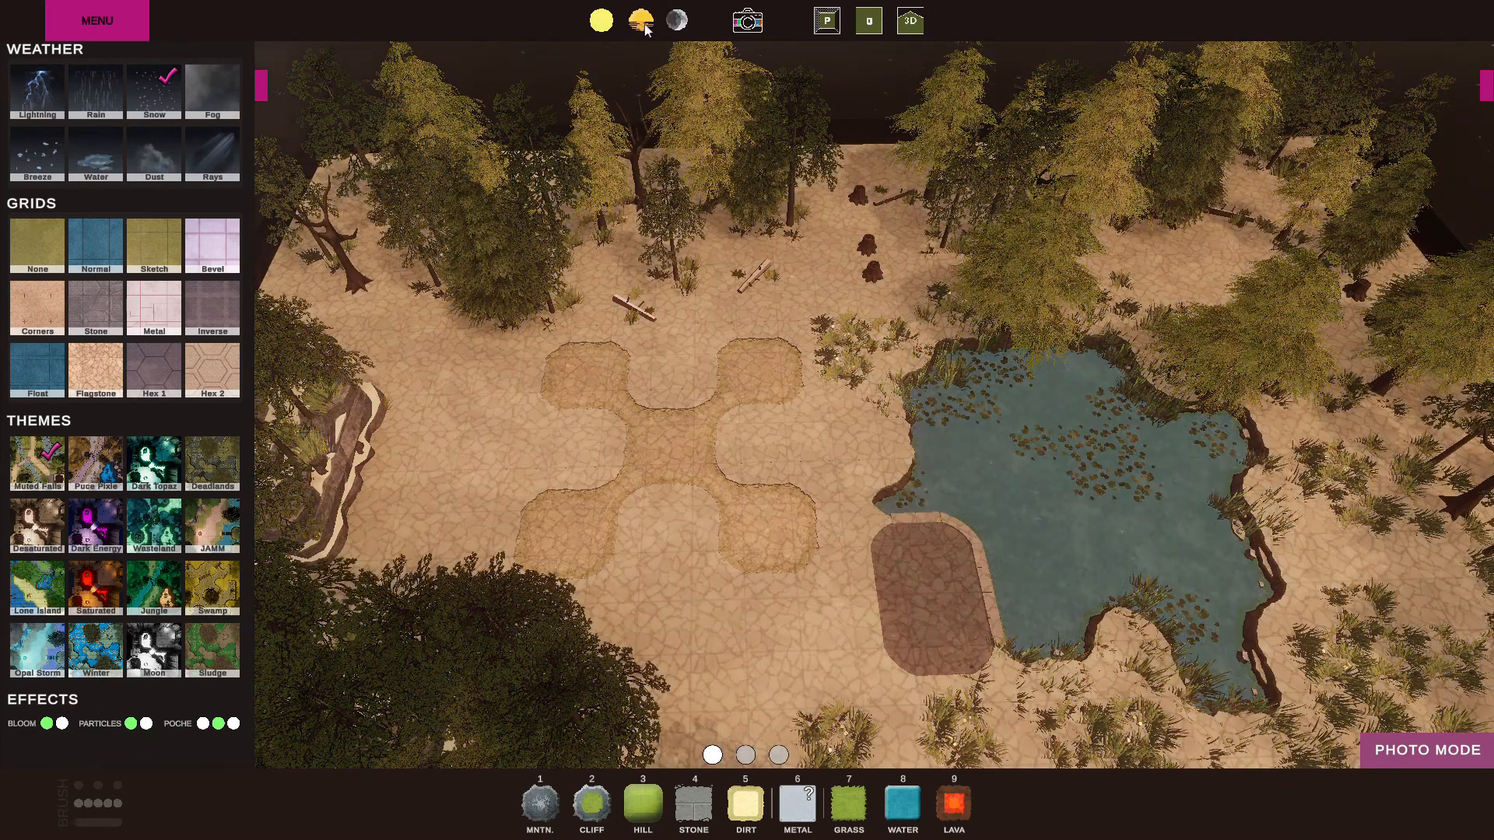
{"action": "left_click", "coordinate": [678, 23]}
{"action": "left_click", "coordinate": [645, 24]}
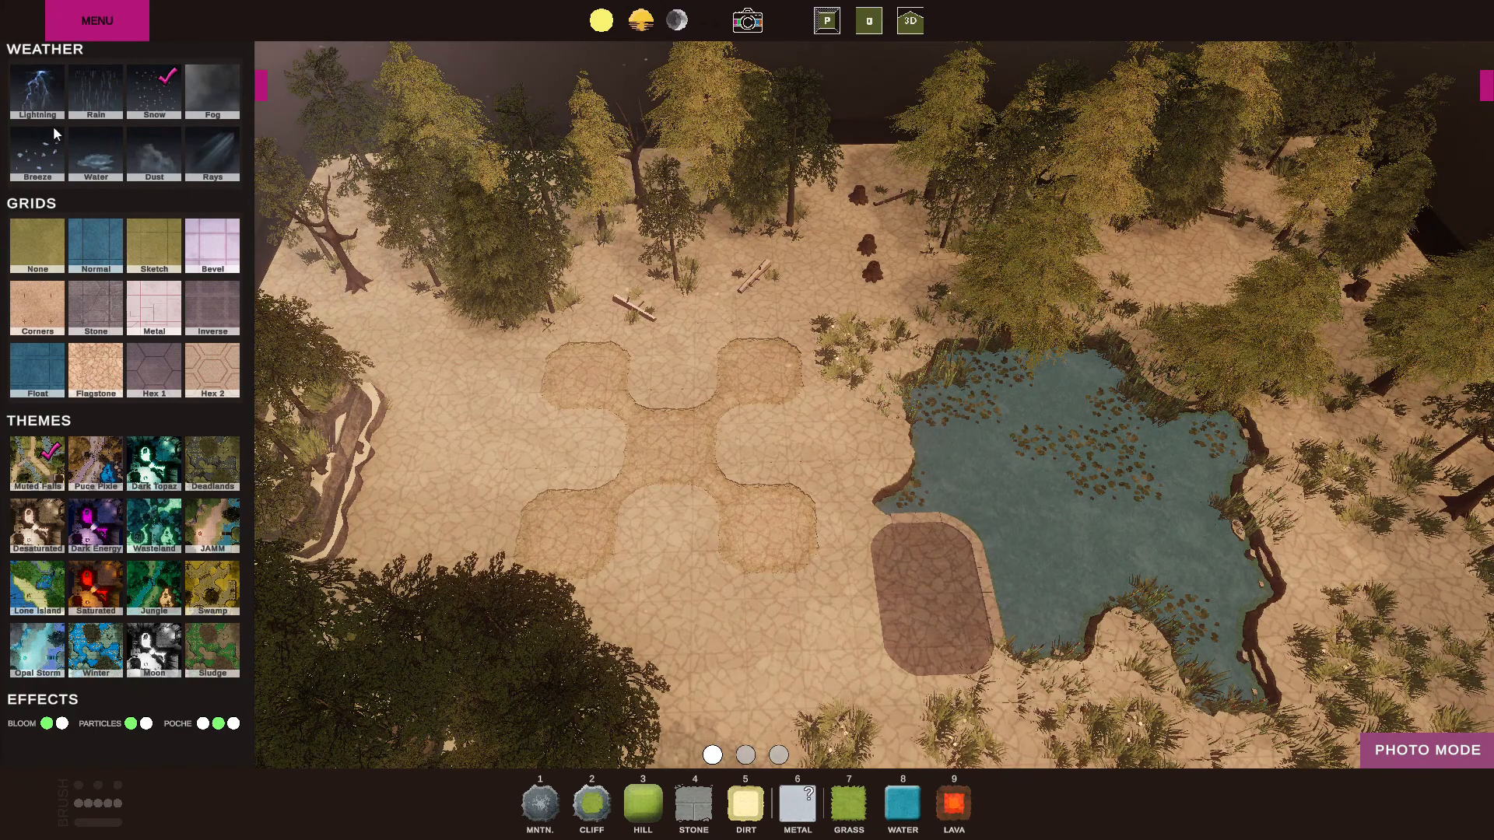
Try Rain, add the Rays weather effect, apply the Opal Storm theme, and view the map from a rotated 3D angle.
{"action": "left_click", "coordinate": [101, 86]}
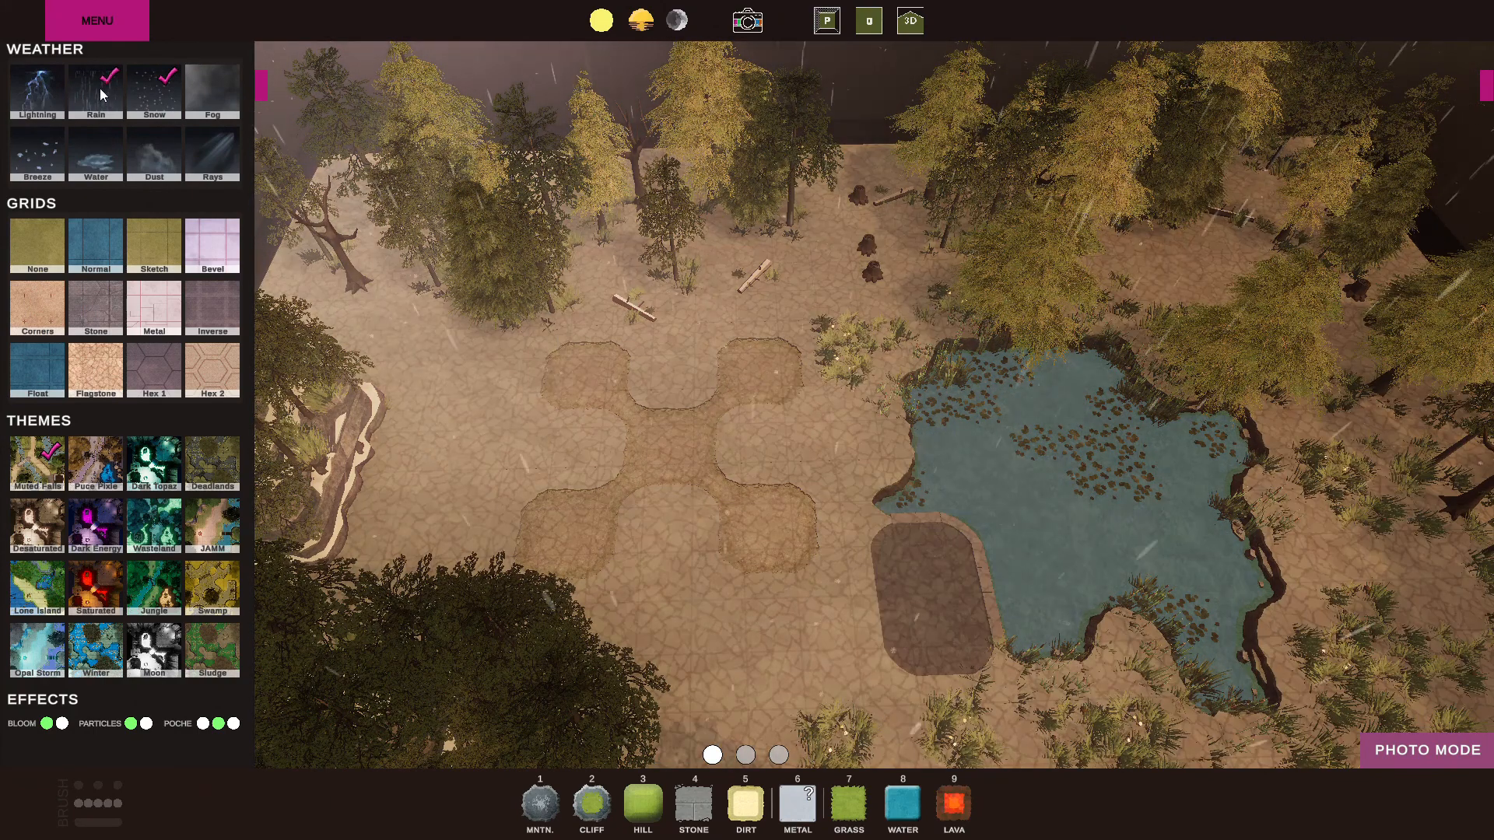
{"action": "left_click", "coordinate": [204, 146]}
{"action": "right_click_drag", "start_coordinate": [623, 753], "coordinate": [676, 180]}
{"action": "scroll", "coordinate": [658, 251], "scroll_direction": "down", "scroll_amount": 2}
{"action": "key", "text": "a"}
{"action": "scroll", "coordinate": [662, 167], "scroll_direction": "up", "scroll_amount": 5}
{"action": "key", "text": "w"}
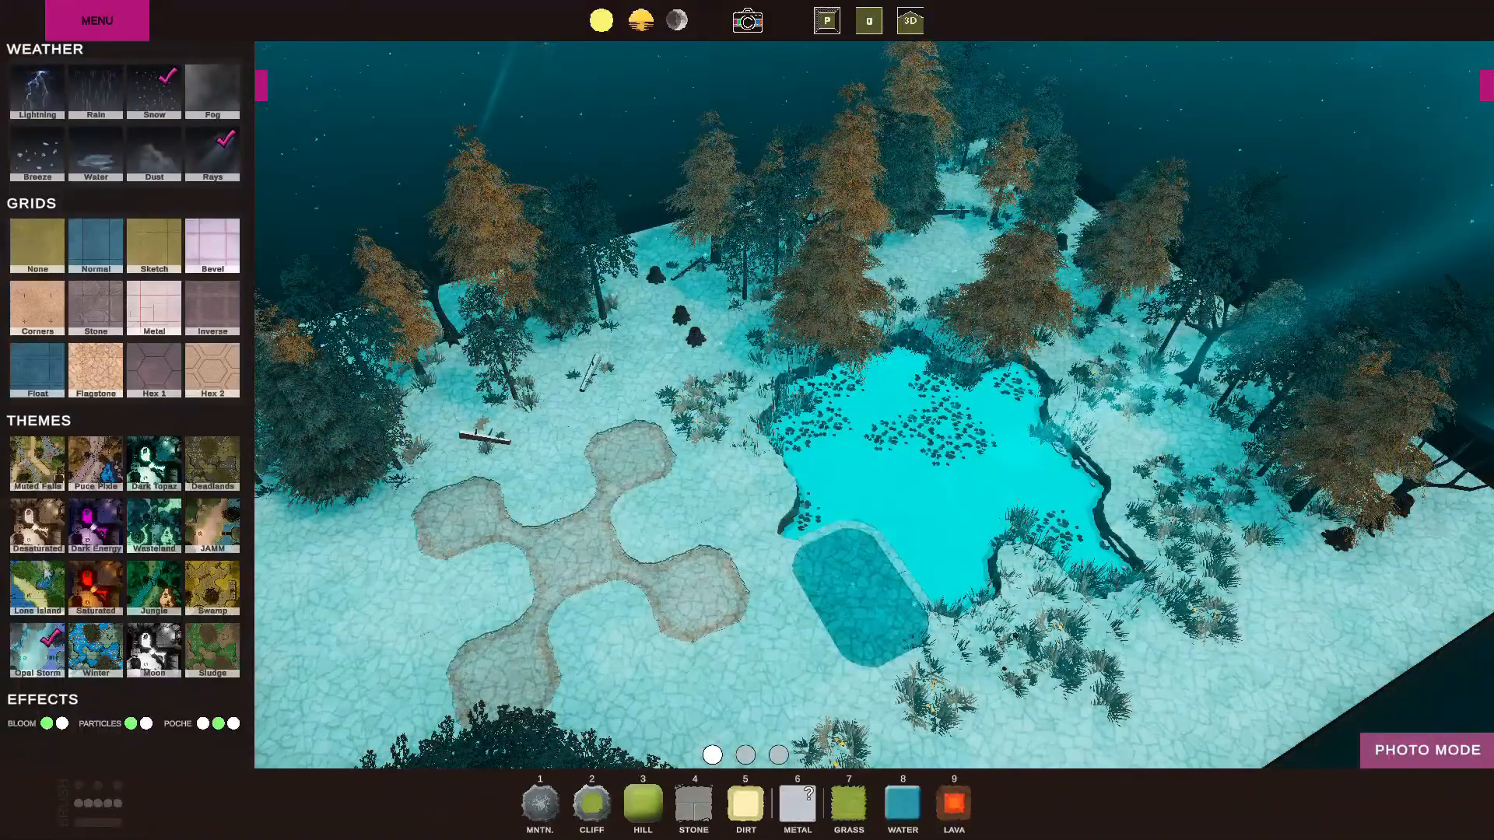
Turn Snow off, try the Lone Island and Saturated themes before applying Dark Energy, and briefly turn Fog on and off.
{"action": "left_click", "coordinate": [146, 101]}
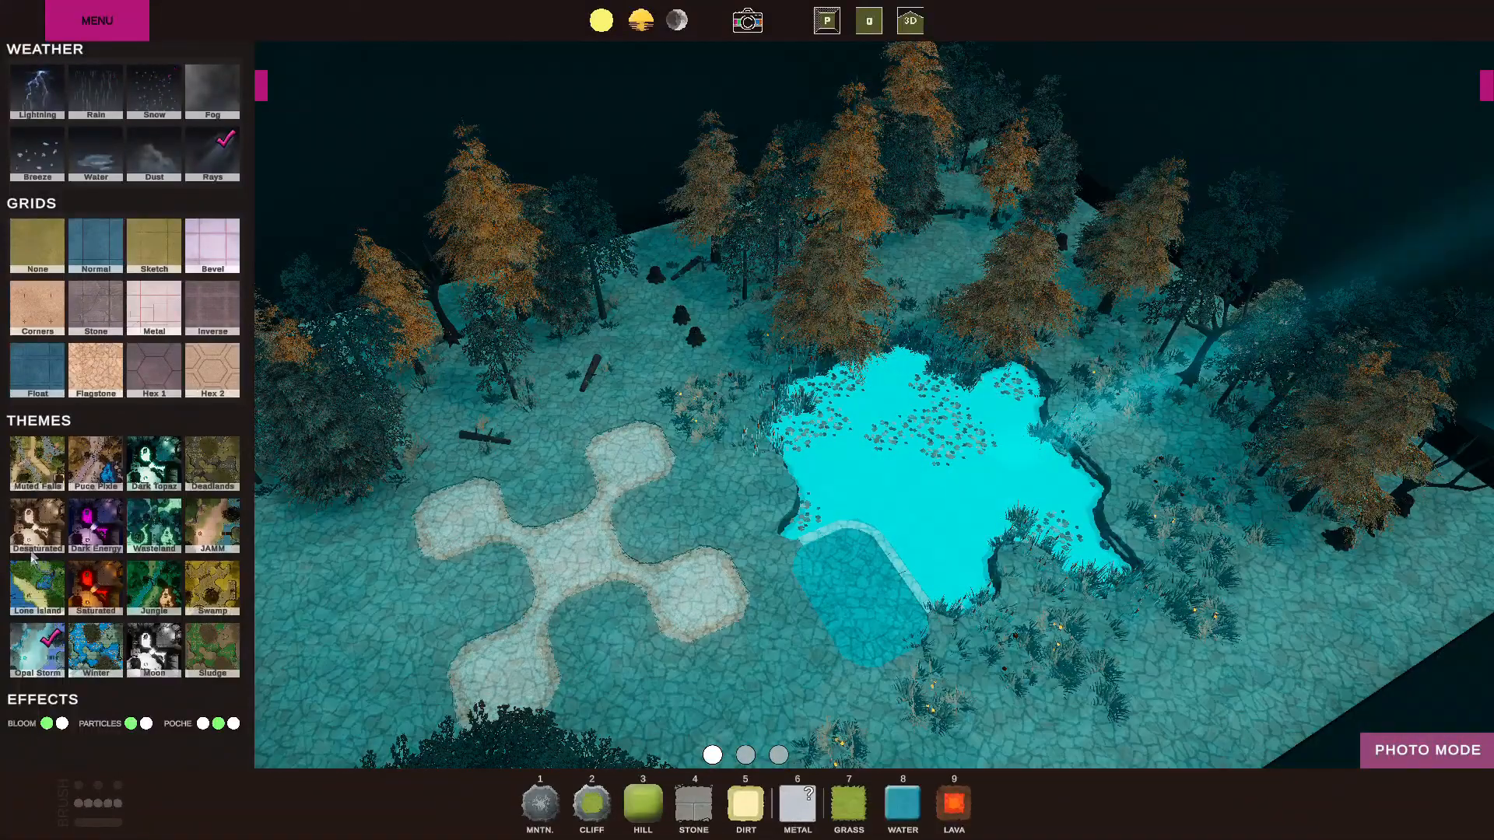
{"action": "left_click", "coordinate": [35, 595]}
{"action": "left_click", "coordinate": [106, 589]}
{"action": "left_click", "coordinate": [101, 529]}
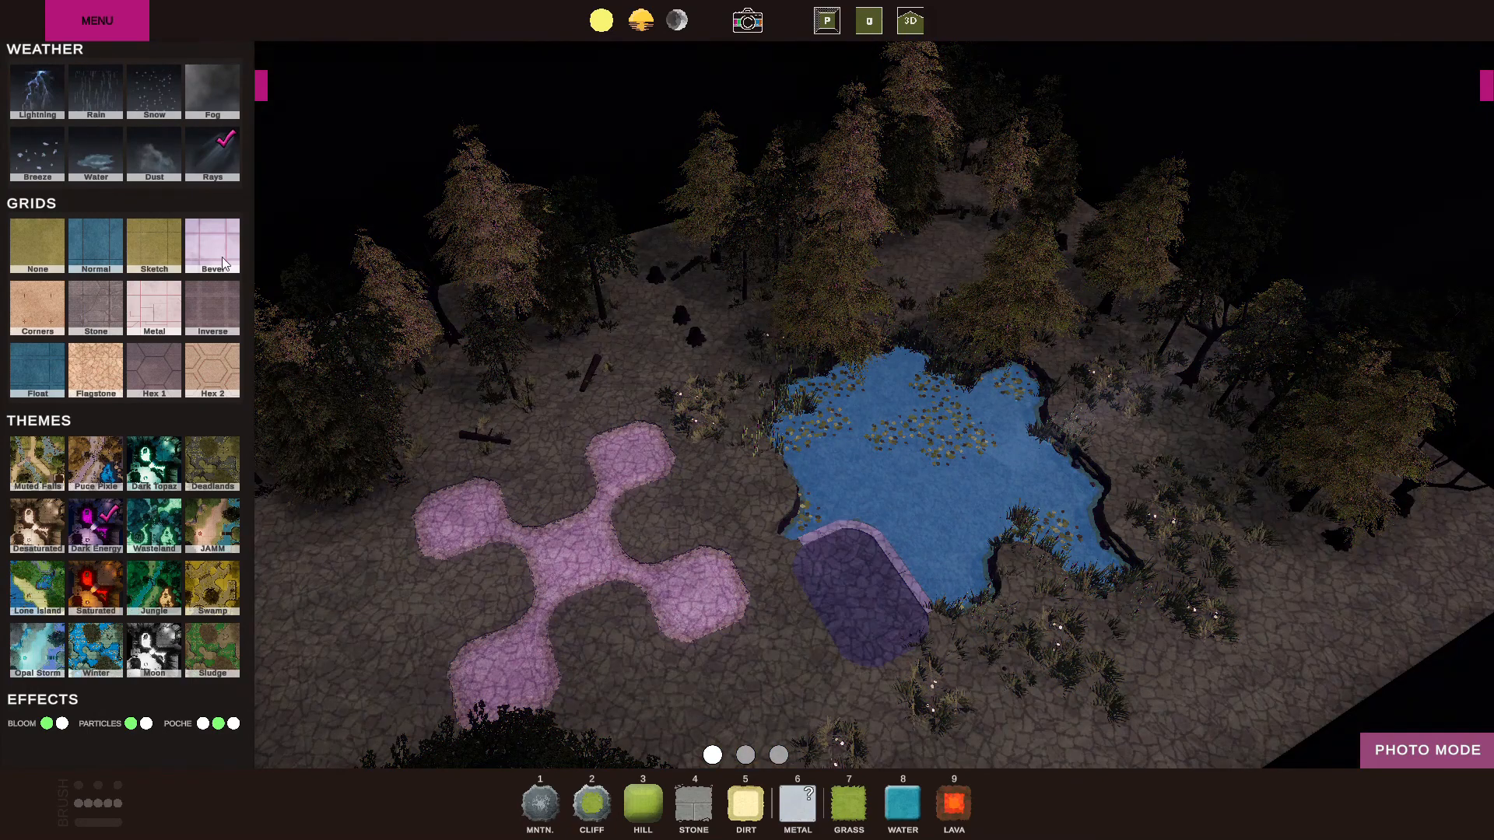
{"action": "left_click", "coordinate": [212, 97]}
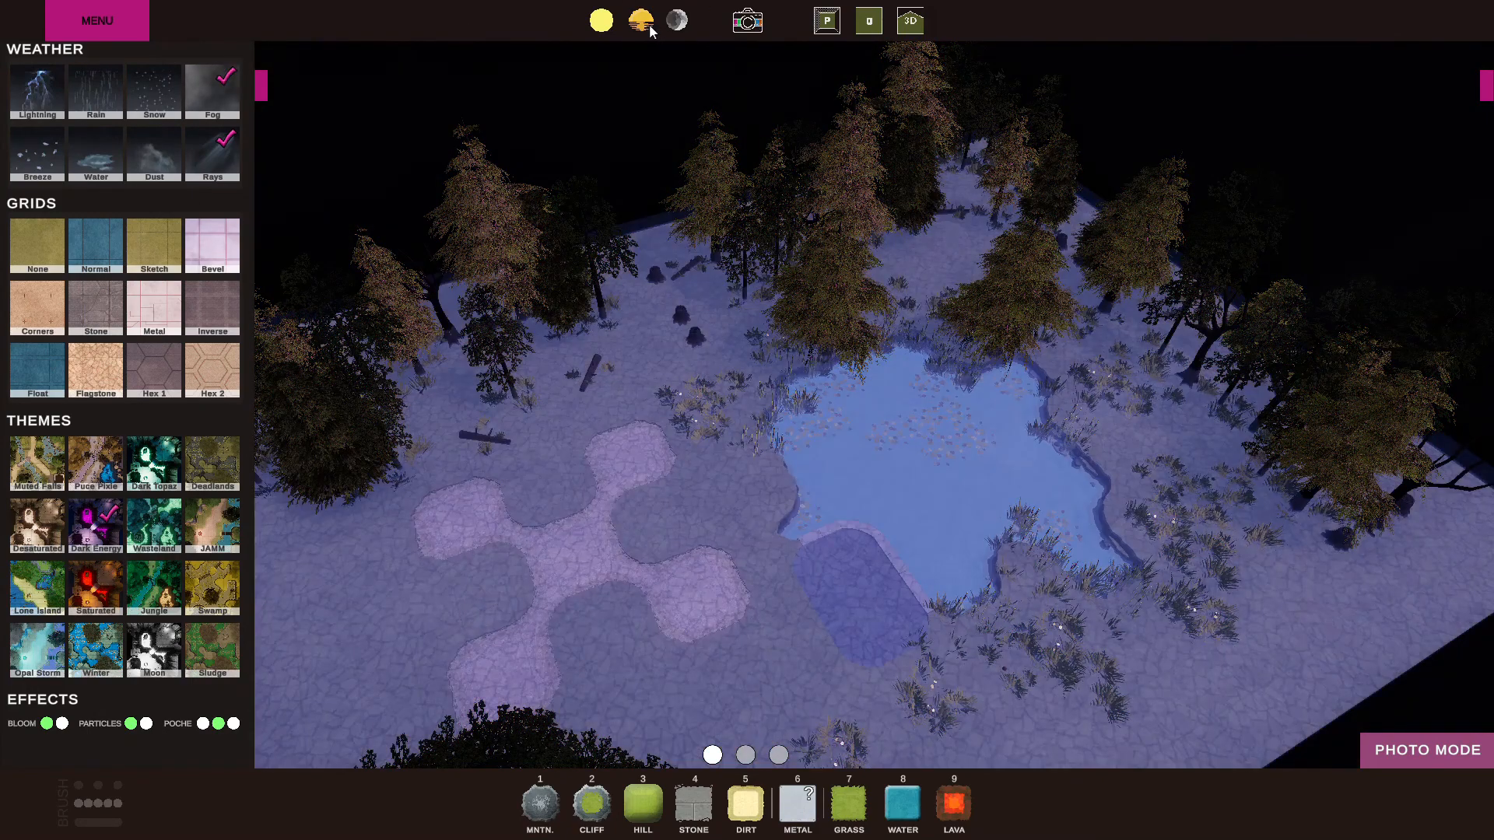
{"action": "left_click", "coordinate": [209, 99]}
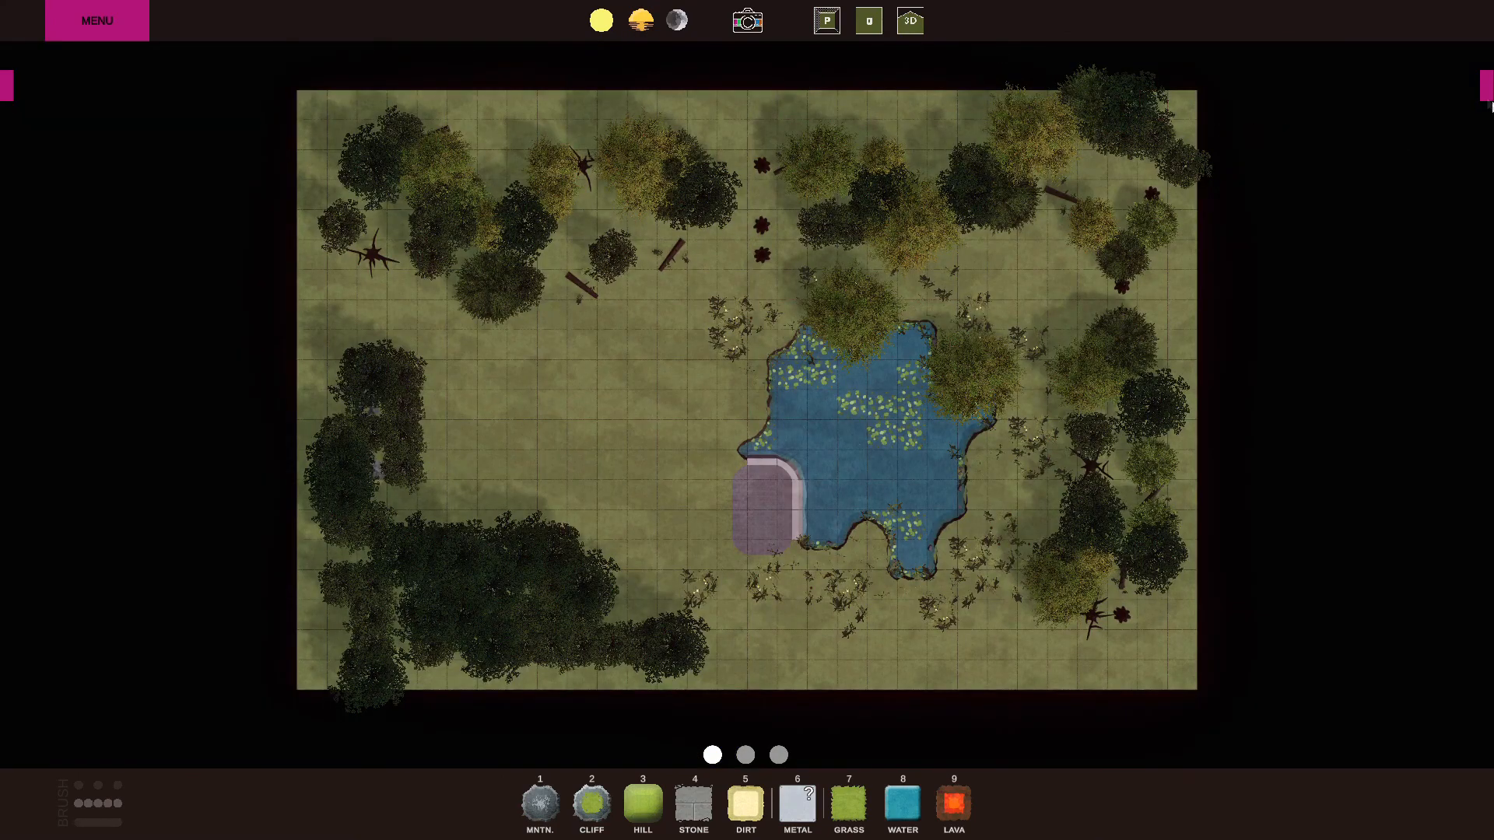
View the pond in ground-level 3D, leave photo mode for build mode, and open the asset library.
{"action": "left_click", "coordinate": [915, 31]}
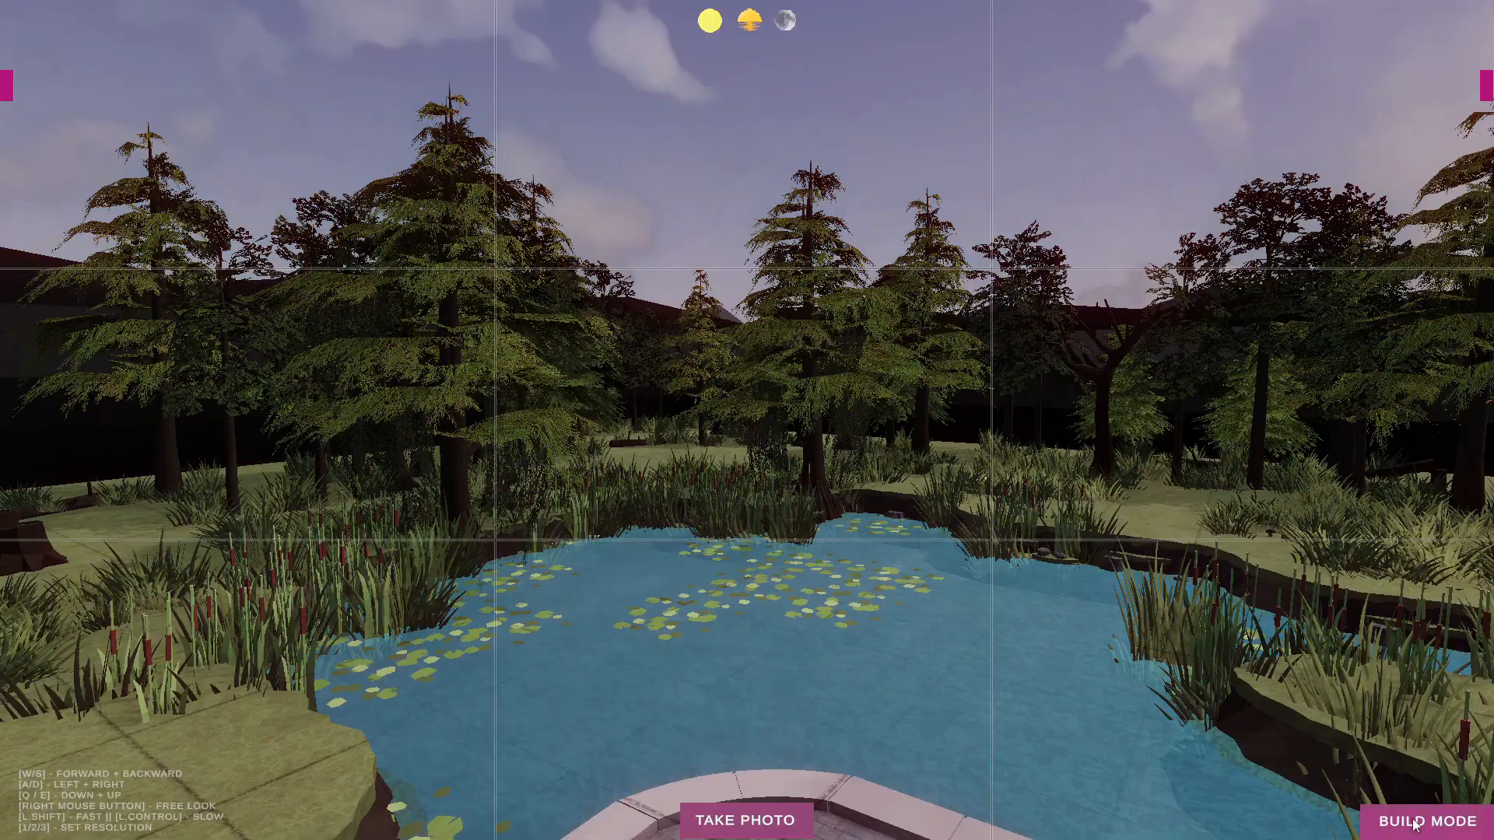
{"action": "left_click", "coordinate": [1422, 825]}
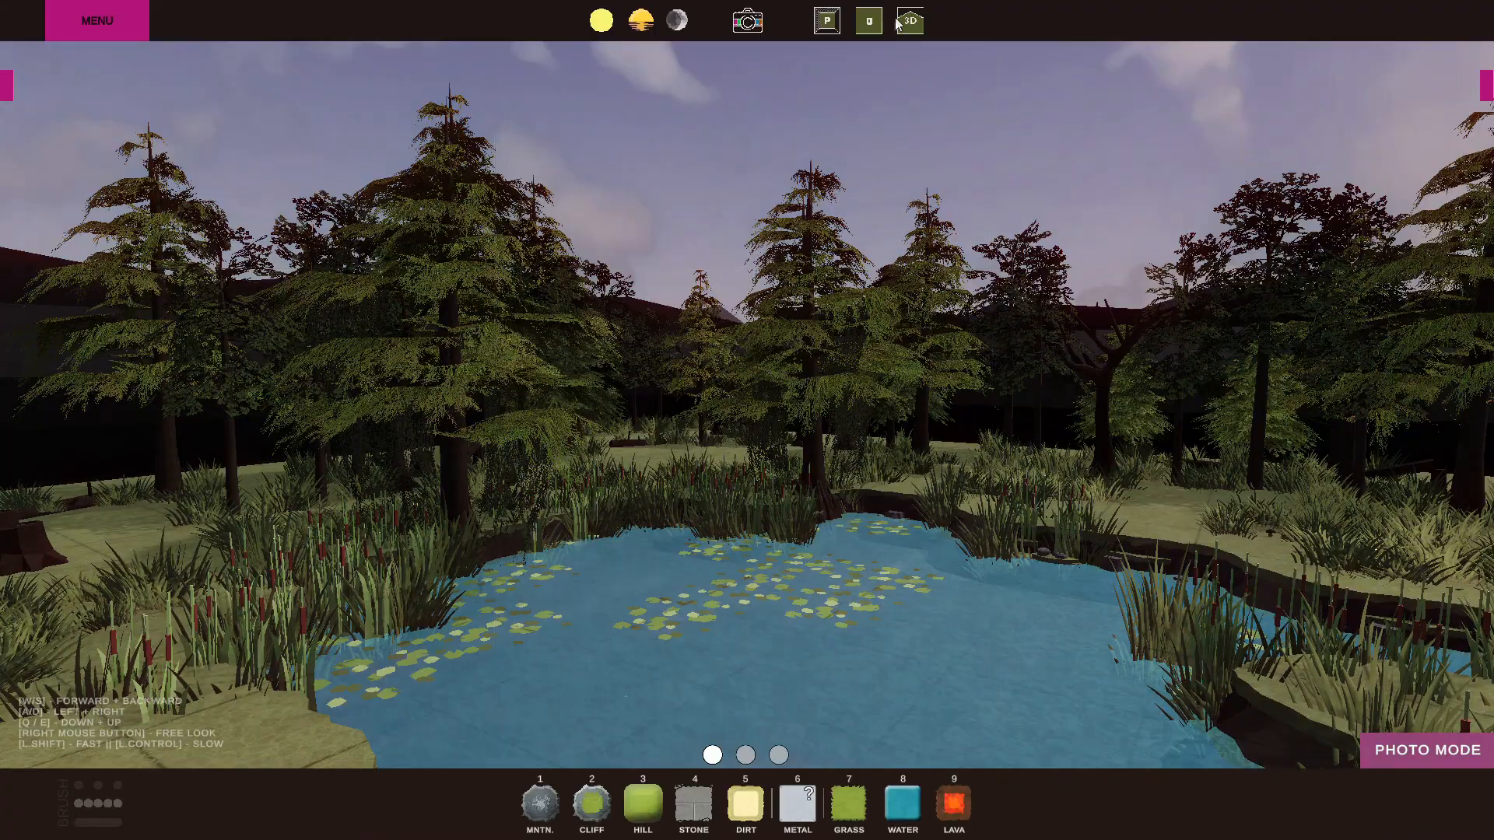
{"action": "left_click", "coordinate": [1485, 88]}
{"action": "right_click_drag", "start_coordinate": [865, 335], "coordinate": [794, 67]}
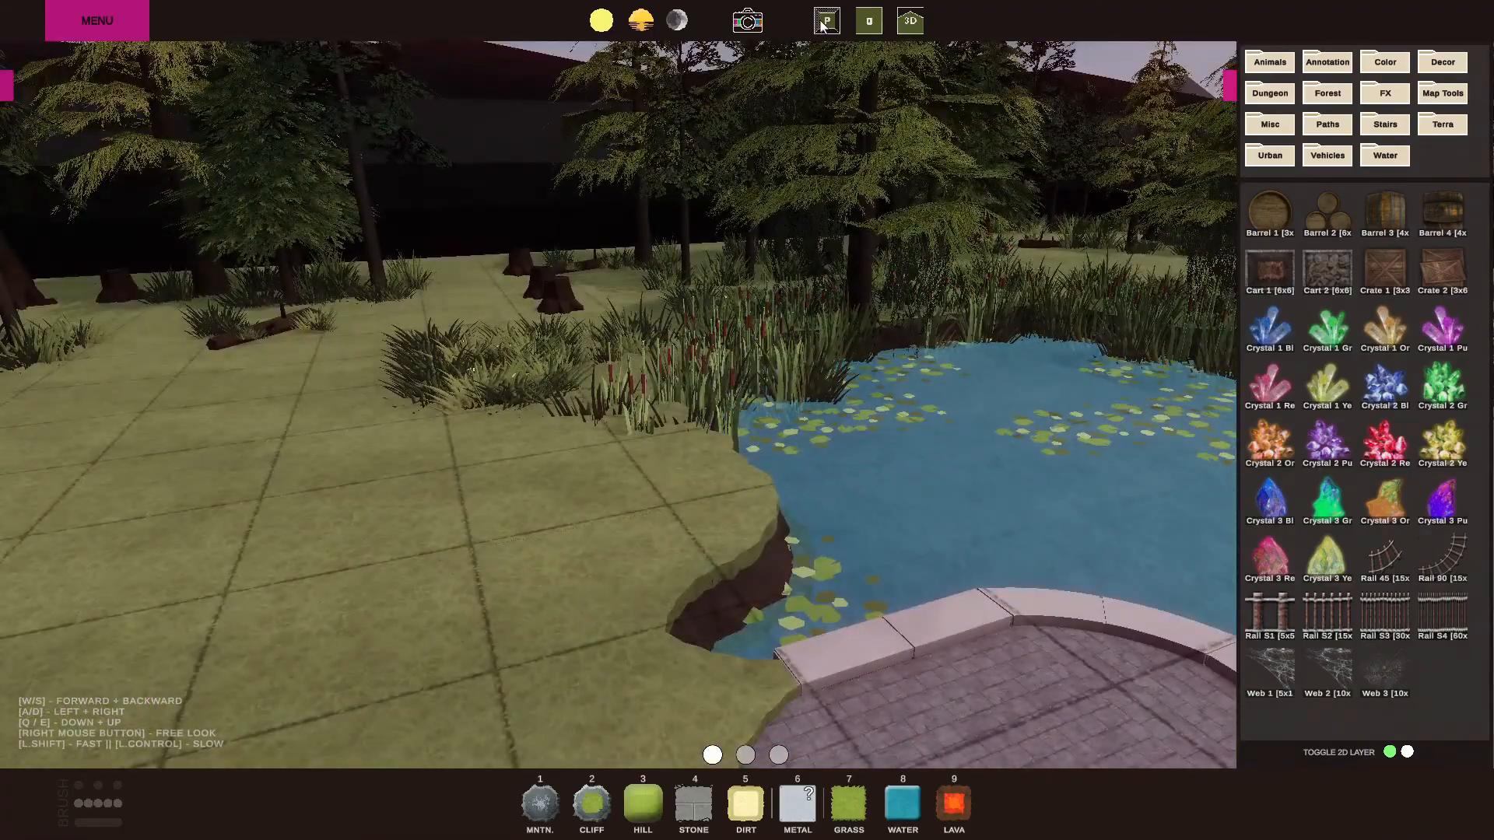
Return to the top-down view, place the Cart 1 [6x6] asset on the open grass, and try its rotation both ways.
{"action": "left_click", "coordinate": [825, 24]}
{"action": "scroll", "coordinate": [759, 368], "scroll_direction": "up", "scroll_amount": 8}
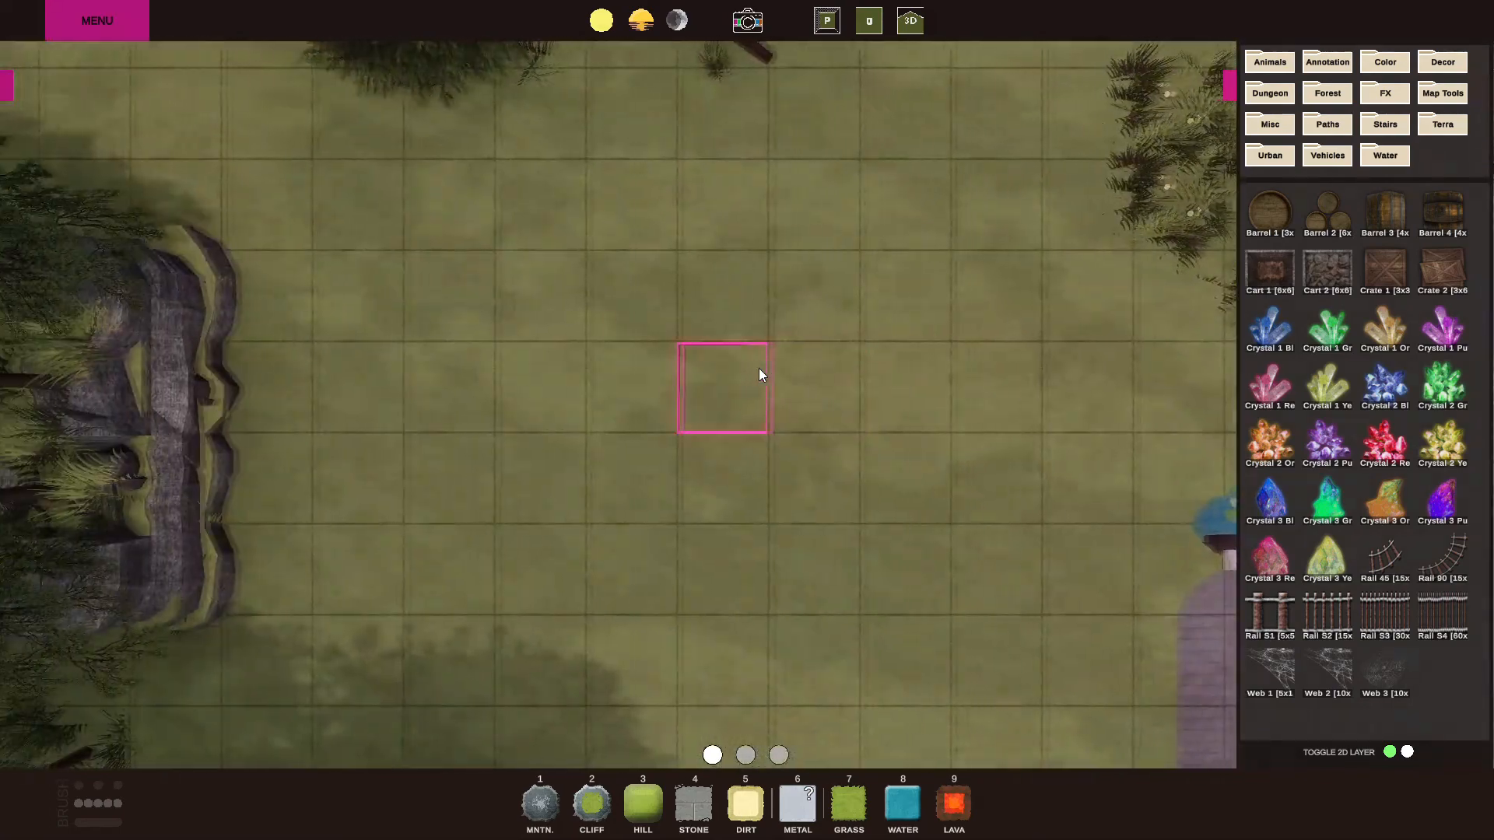
{"action": "left_click", "coordinate": [1280, 277]}
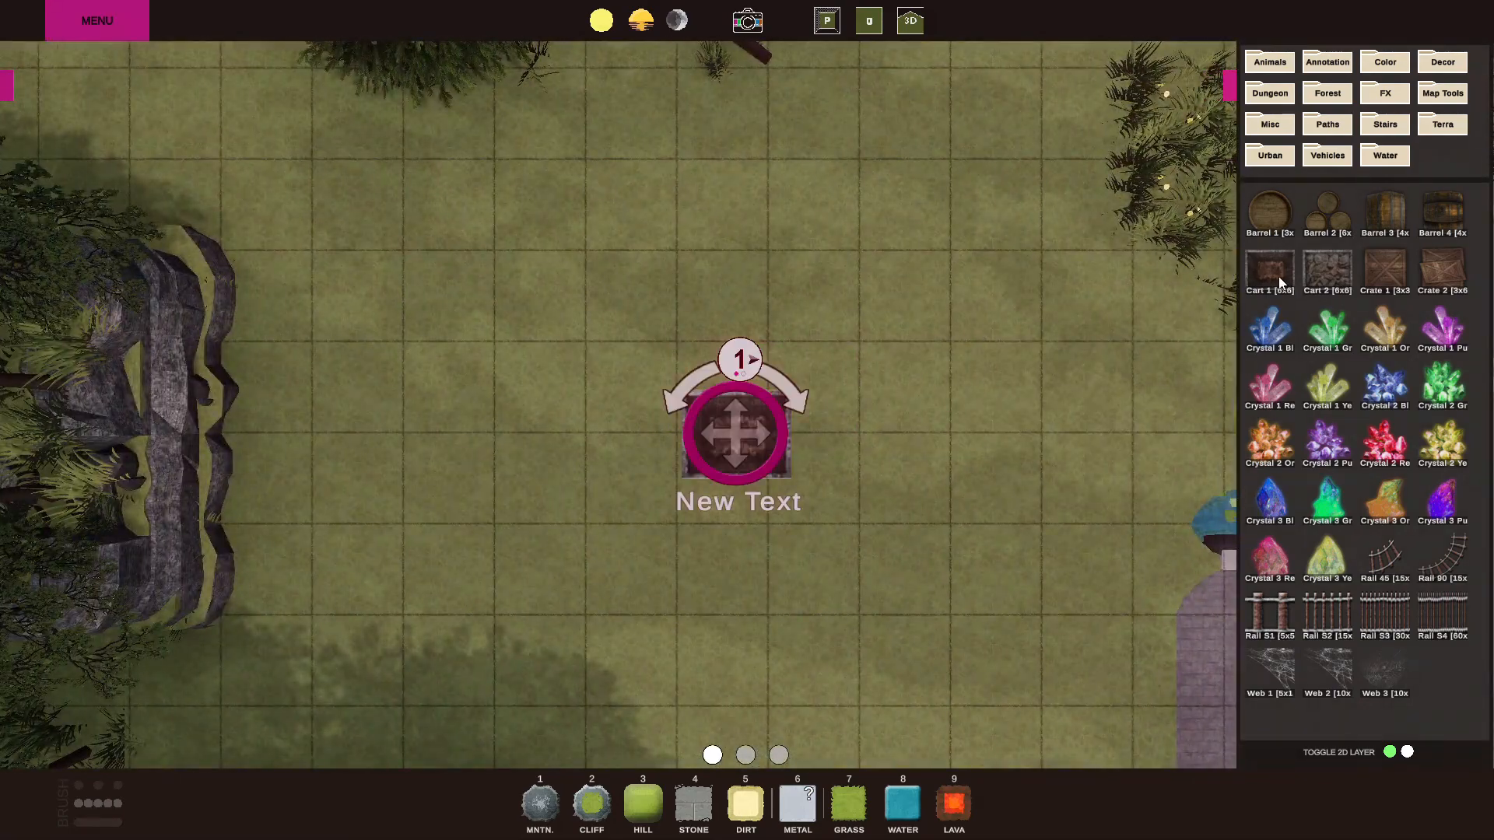
{"action": "left_click_drag", "start_coordinate": [745, 434], "coordinate": [720, 385]}
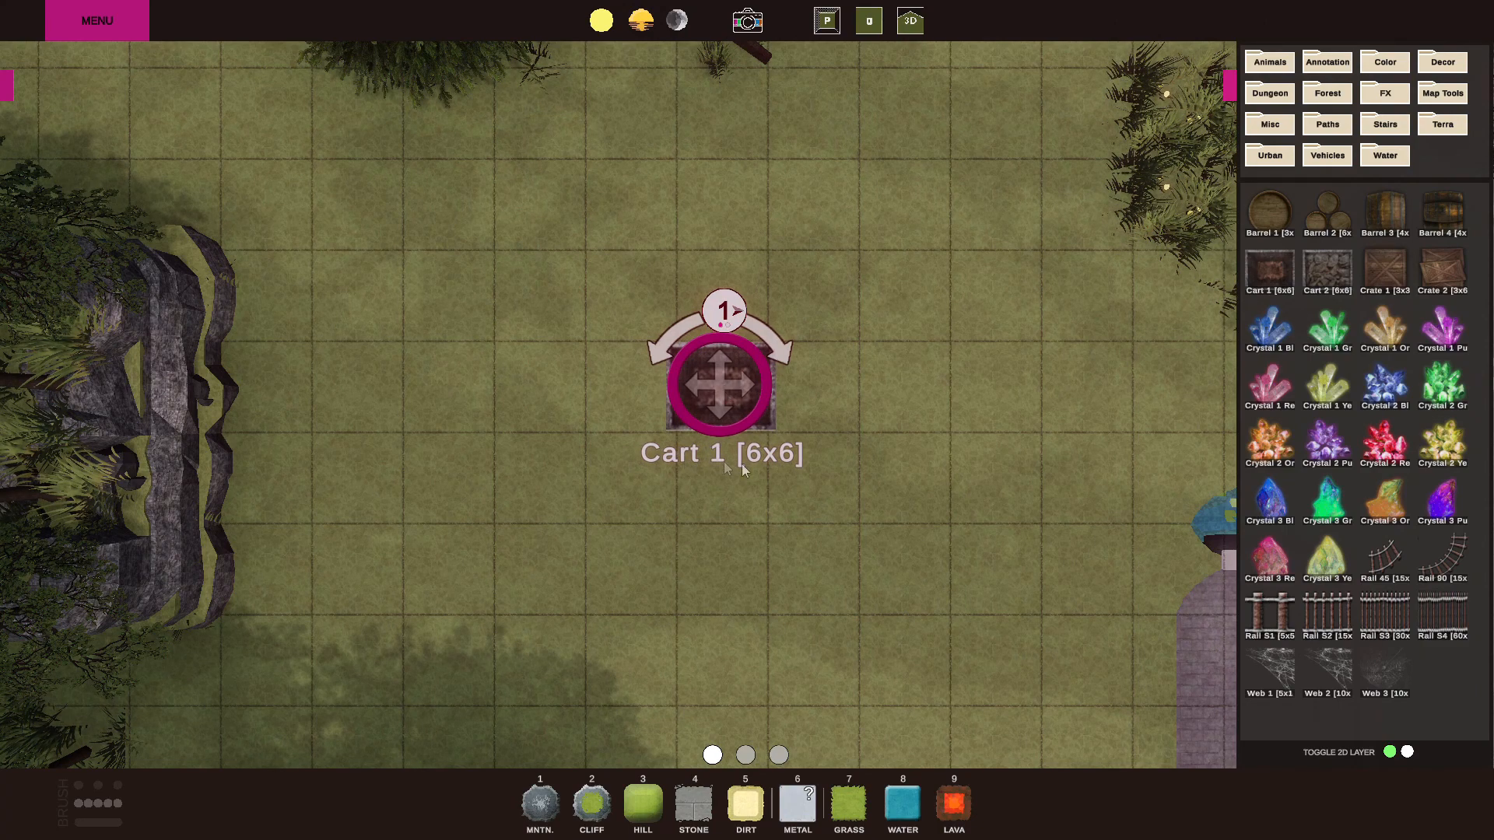
{"action": "mouse_move", "coordinate": [722, 387]}
{"action": "left_mouse_down"}
{"action": "mouse_move", "coordinate": [710, 389]}
{"action": "mouse_move", "coordinate": [724, 388]}
{"action": "left_mouse_up"}
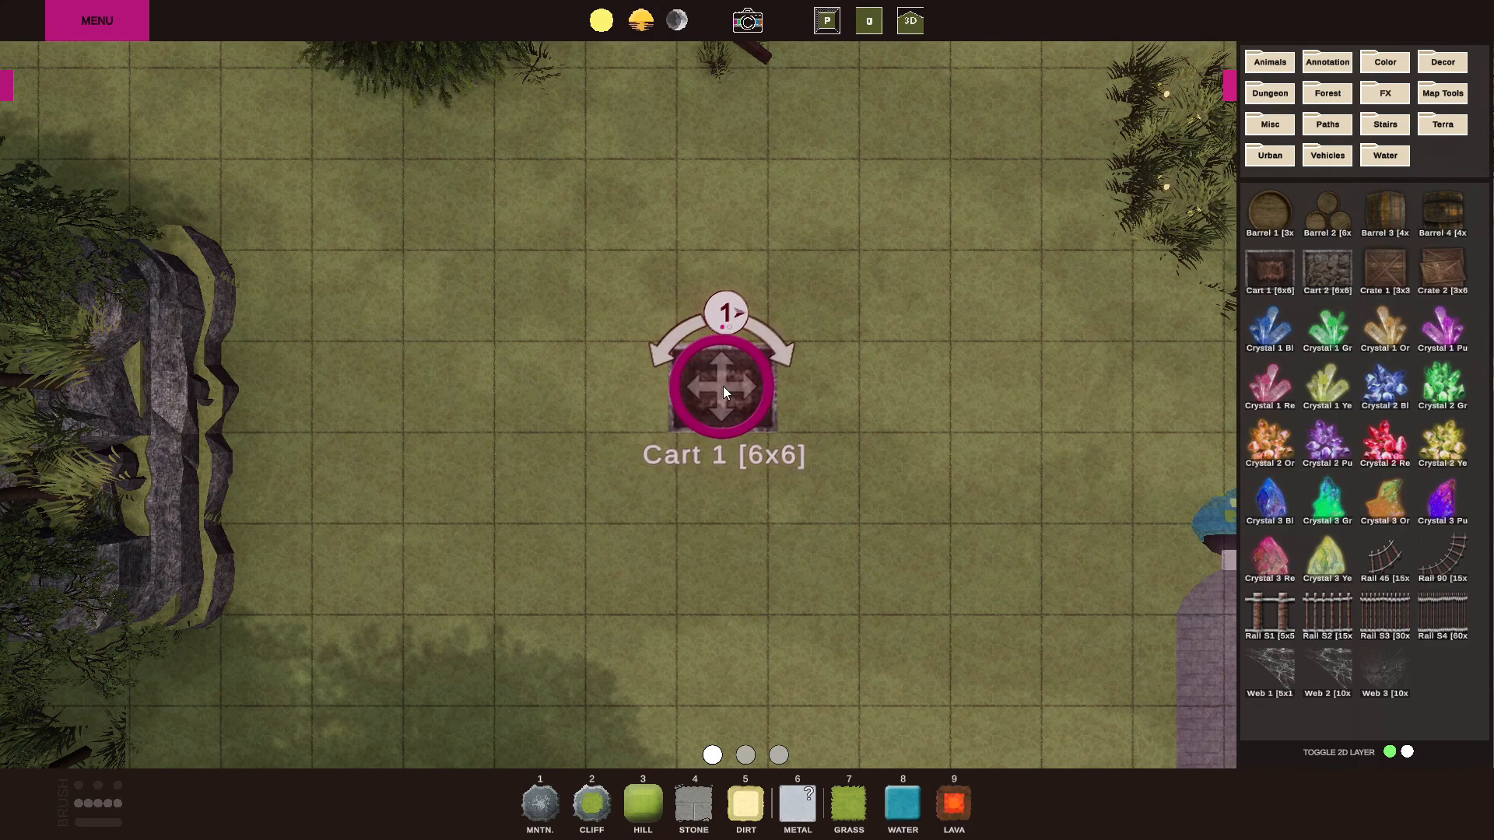
{"action": "left_click", "coordinate": [668, 344]}
{"action": "left_click", "coordinate": [781, 350]}
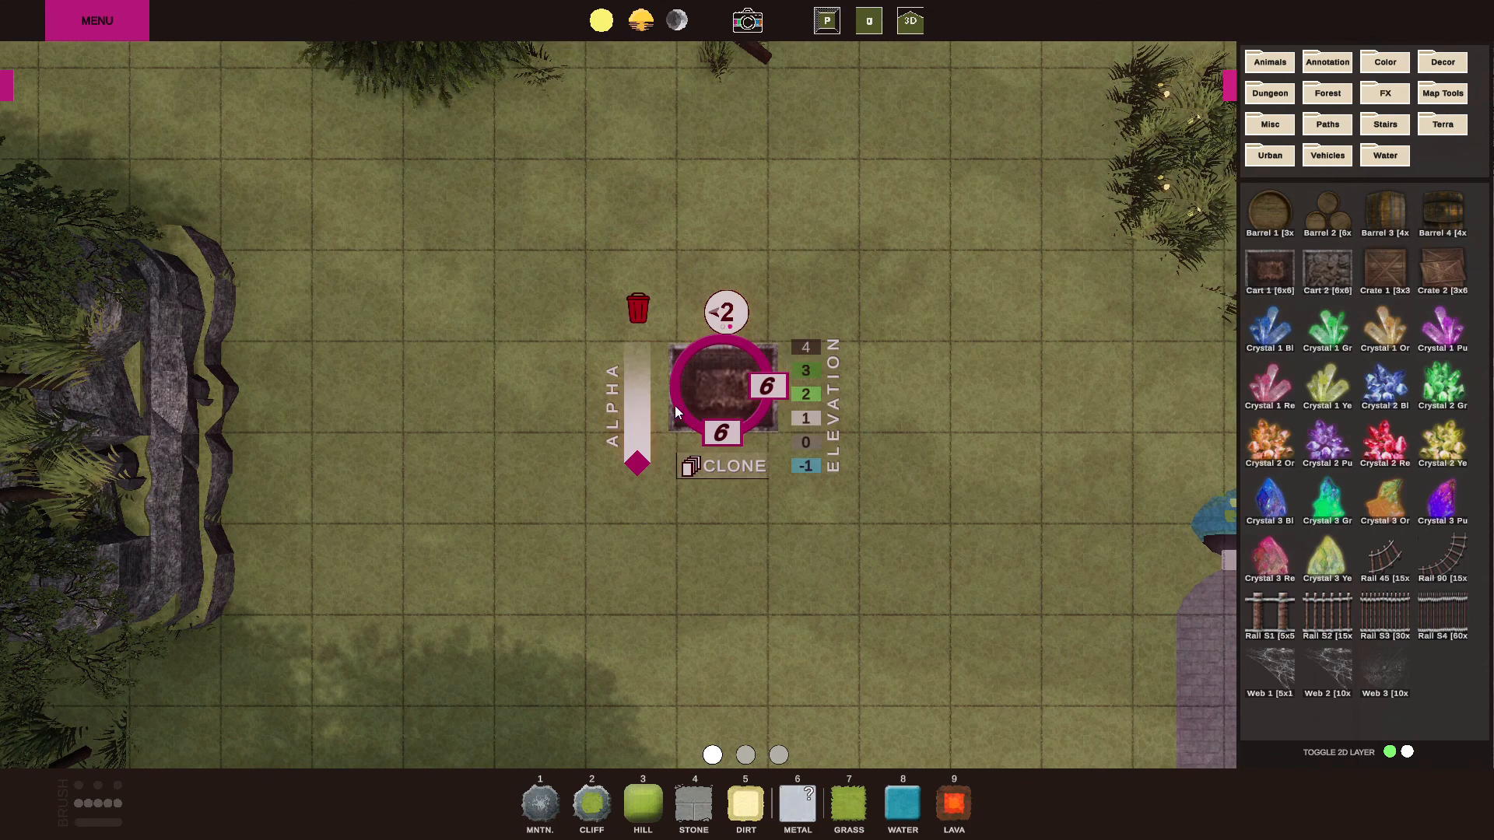
Try a lower alpha on the cart, resize it to 12 x 12, and restore its full opacity.
{"action": "left_click", "coordinate": [643, 422]}
{"action": "left_click", "coordinate": [642, 388]}
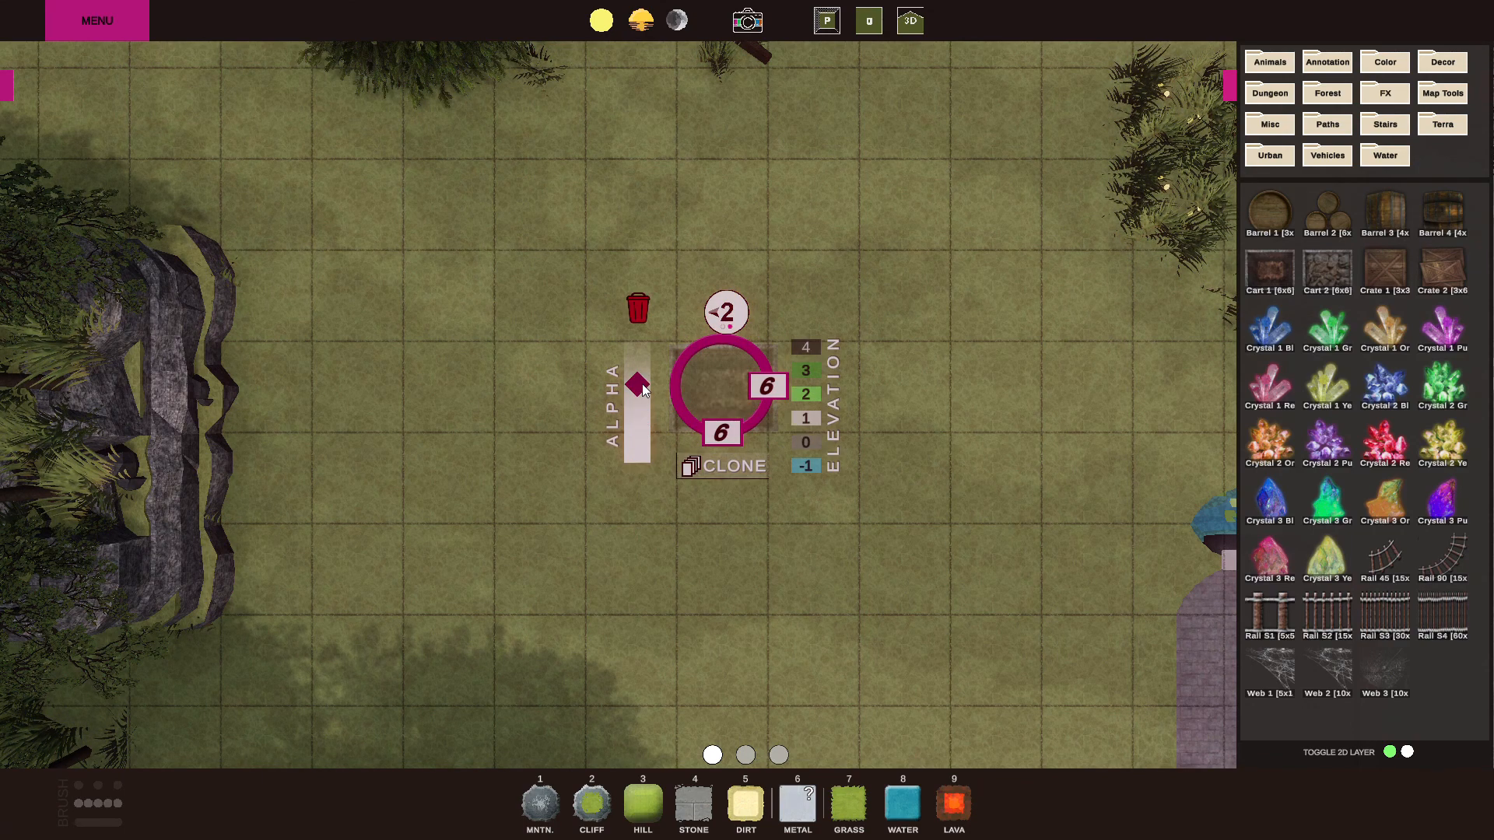
{"action": "left_click", "coordinate": [724, 436]}
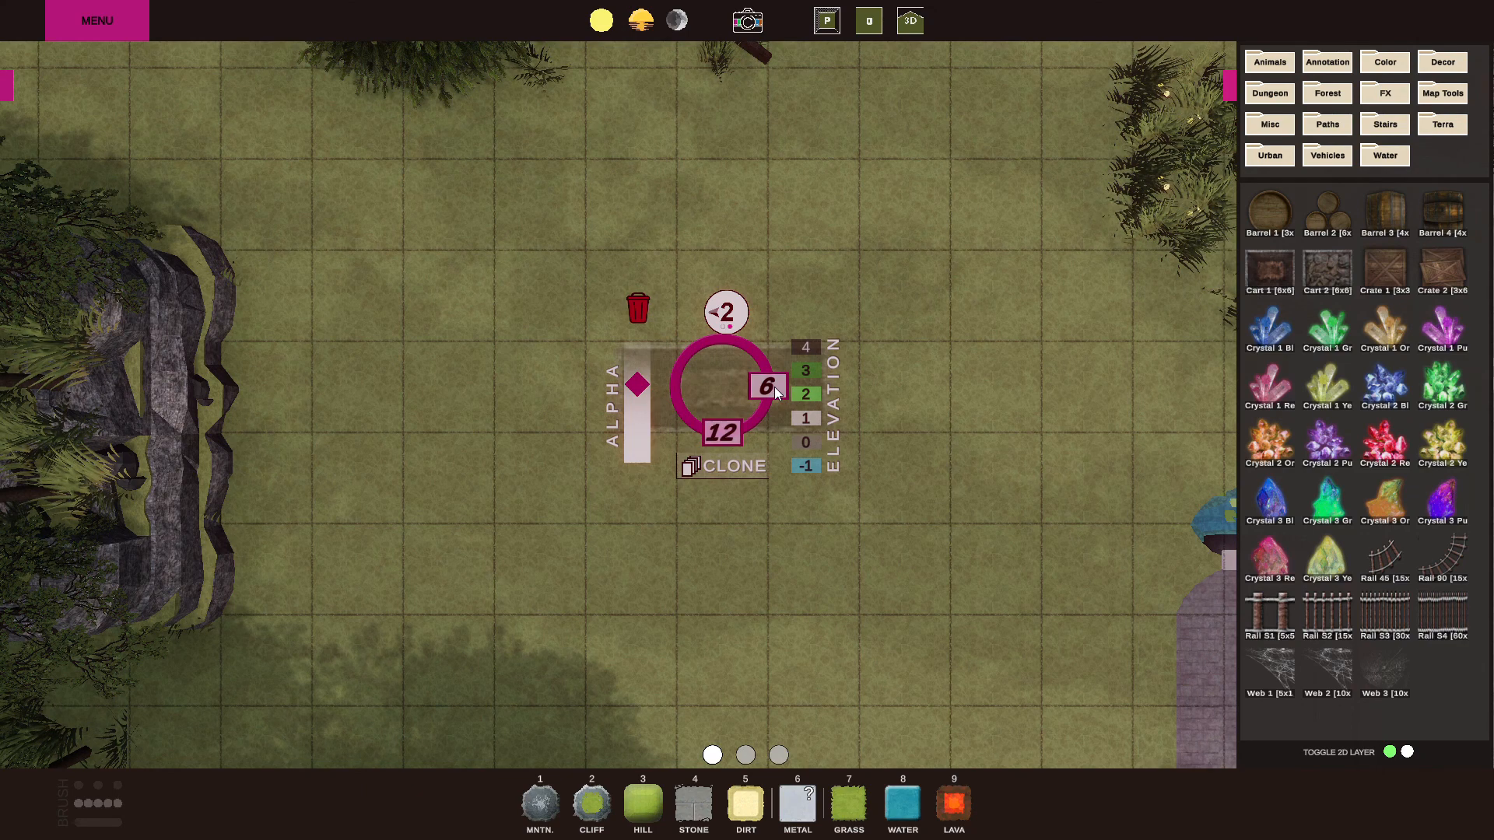
{"action": "left_click", "coordinate": [771, 390]}
{"action": "left_click_drag", "start_coordinate": [722, 398], "coordinate": [805, 397]}
{"action": "left_click", "coordinate": [726, 449]}
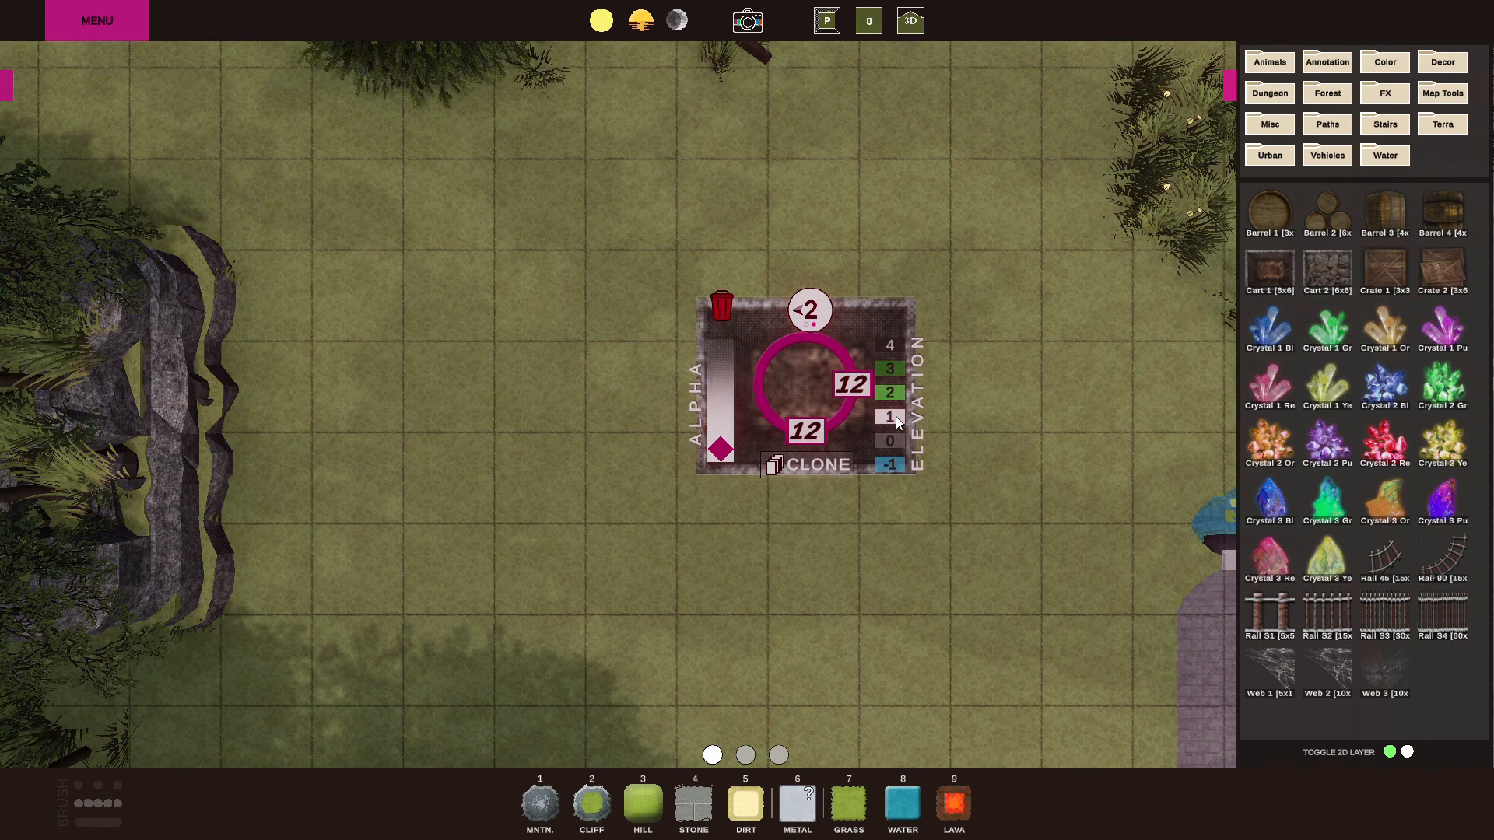
Try elevation levels 2 and 3 on the cart, set it to elevation 1, and reposition it on the grass.
{"action": "left_click", "coordinate": [895, 392]}
{"action": "left_click", "coordinate": [898, 367]}
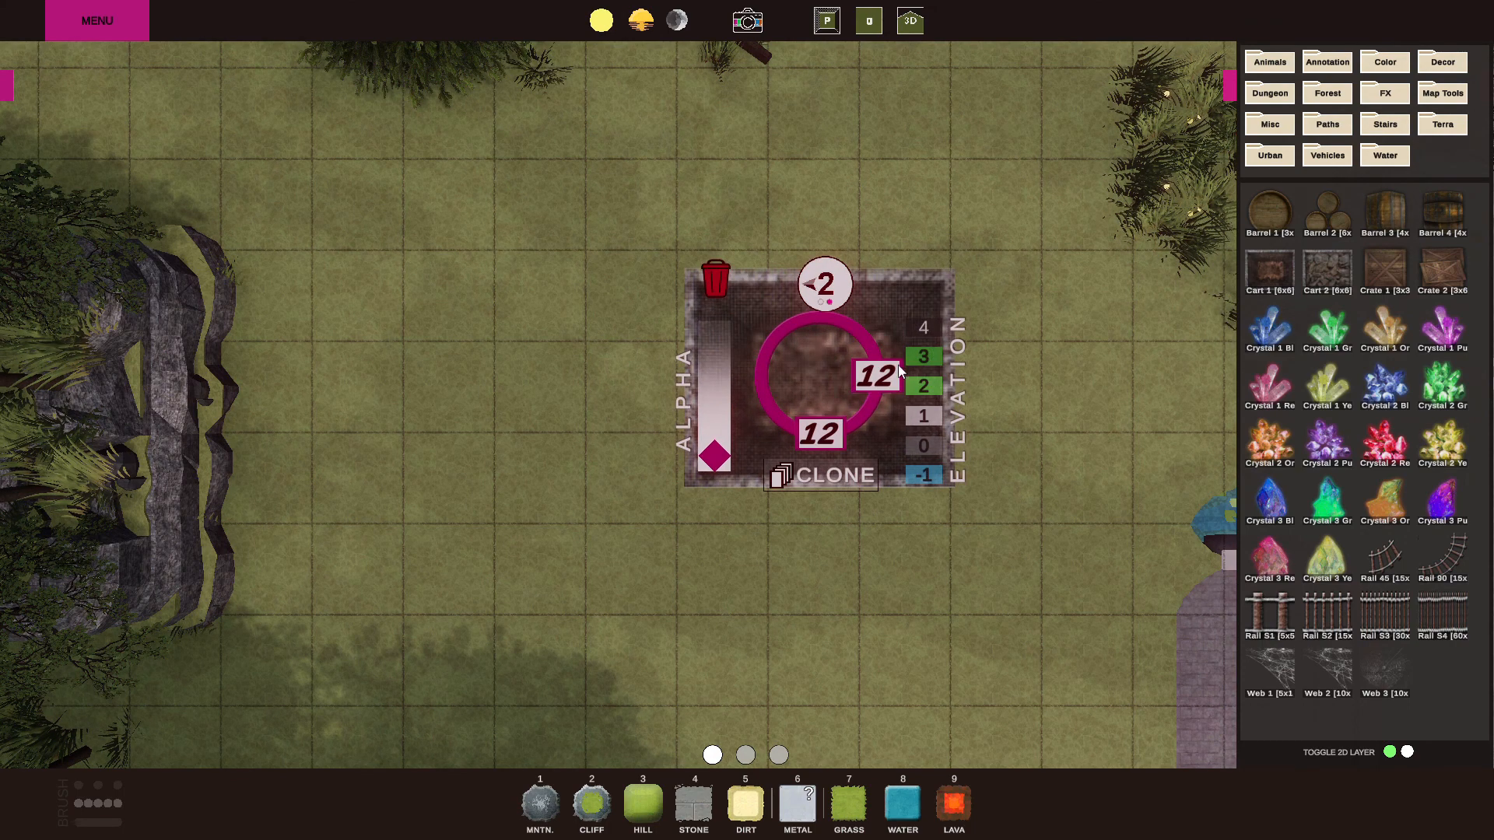
{"action": "left_click", "coordinate": [924, 420]}
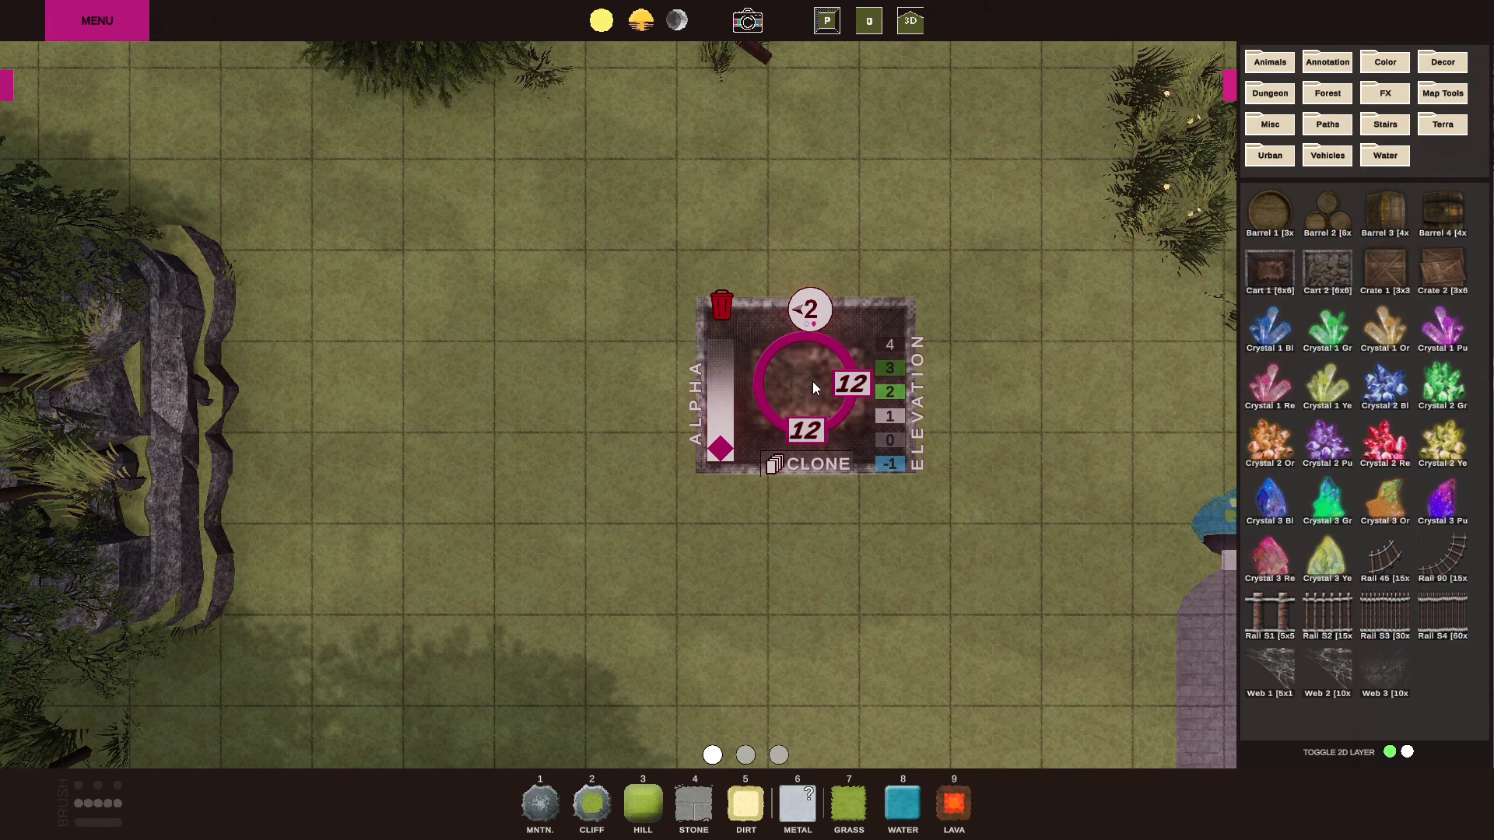
{"action": "left_click_drag", "start_coordinate": [813, 381], "coordinate": [747, 459]}
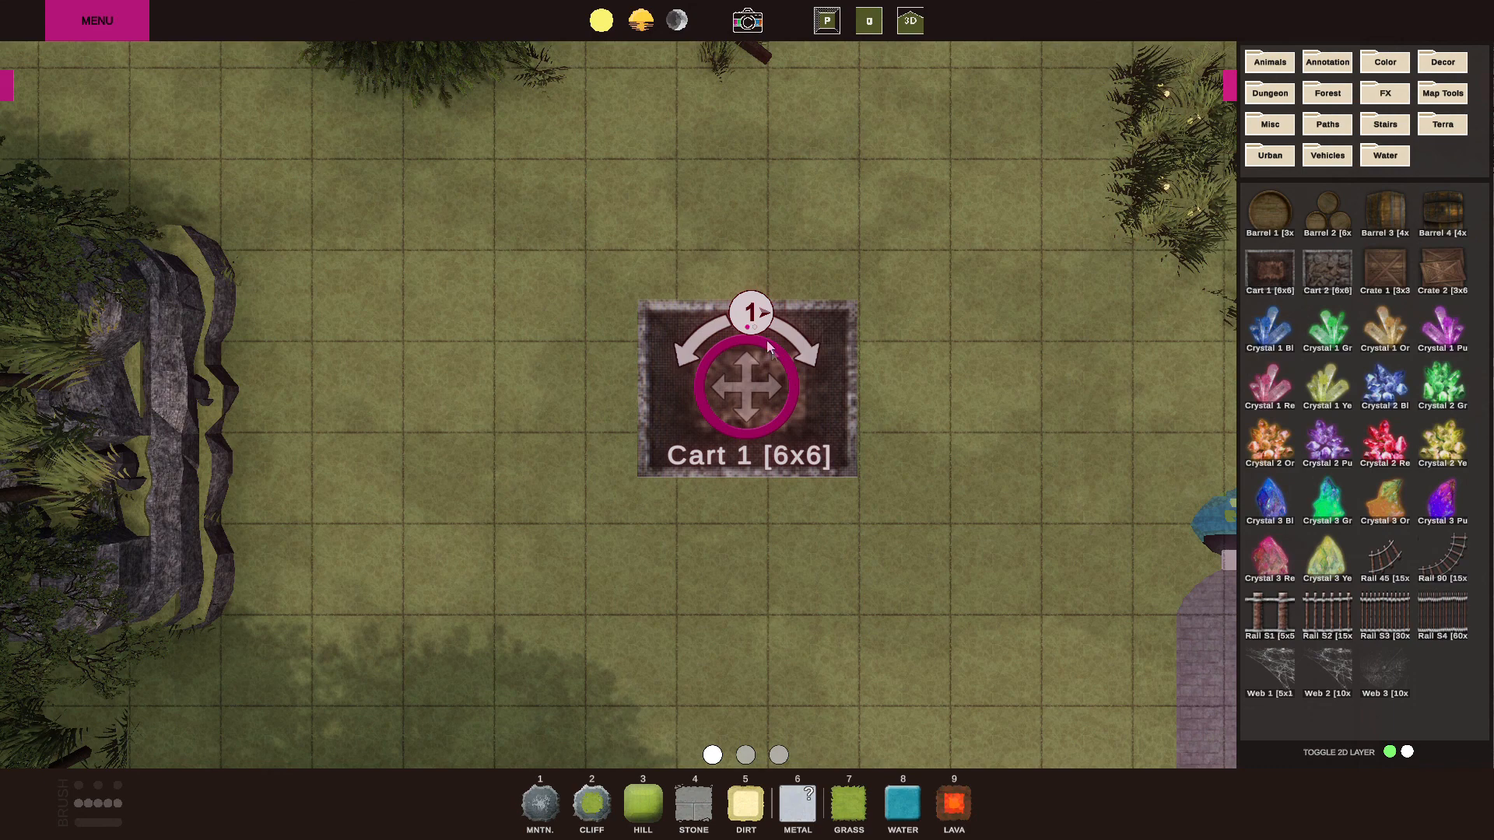
Add the blue Crystal 1 asset and move the cart and the crystal apart on the grass.
{"action": "left_click", "coordinate": [1270, 327]}
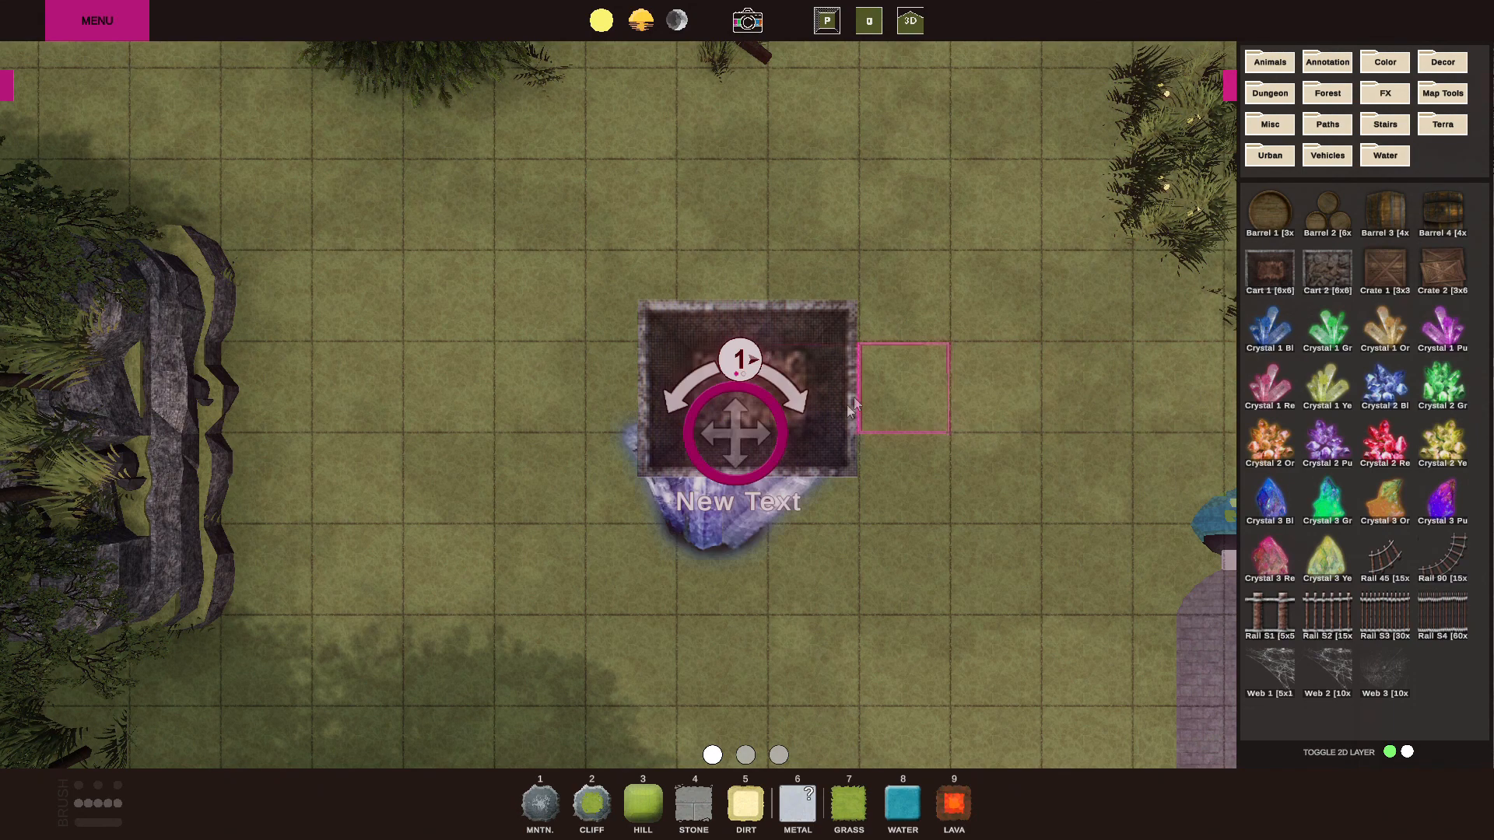
{"action": "left_click_drag", "start_coordinate": [744, 459], "coordinate": [1016, 535]}
{"action": "left_click_drag", "start_coordinate": [739, 423], "coordinate": [467, 386]}
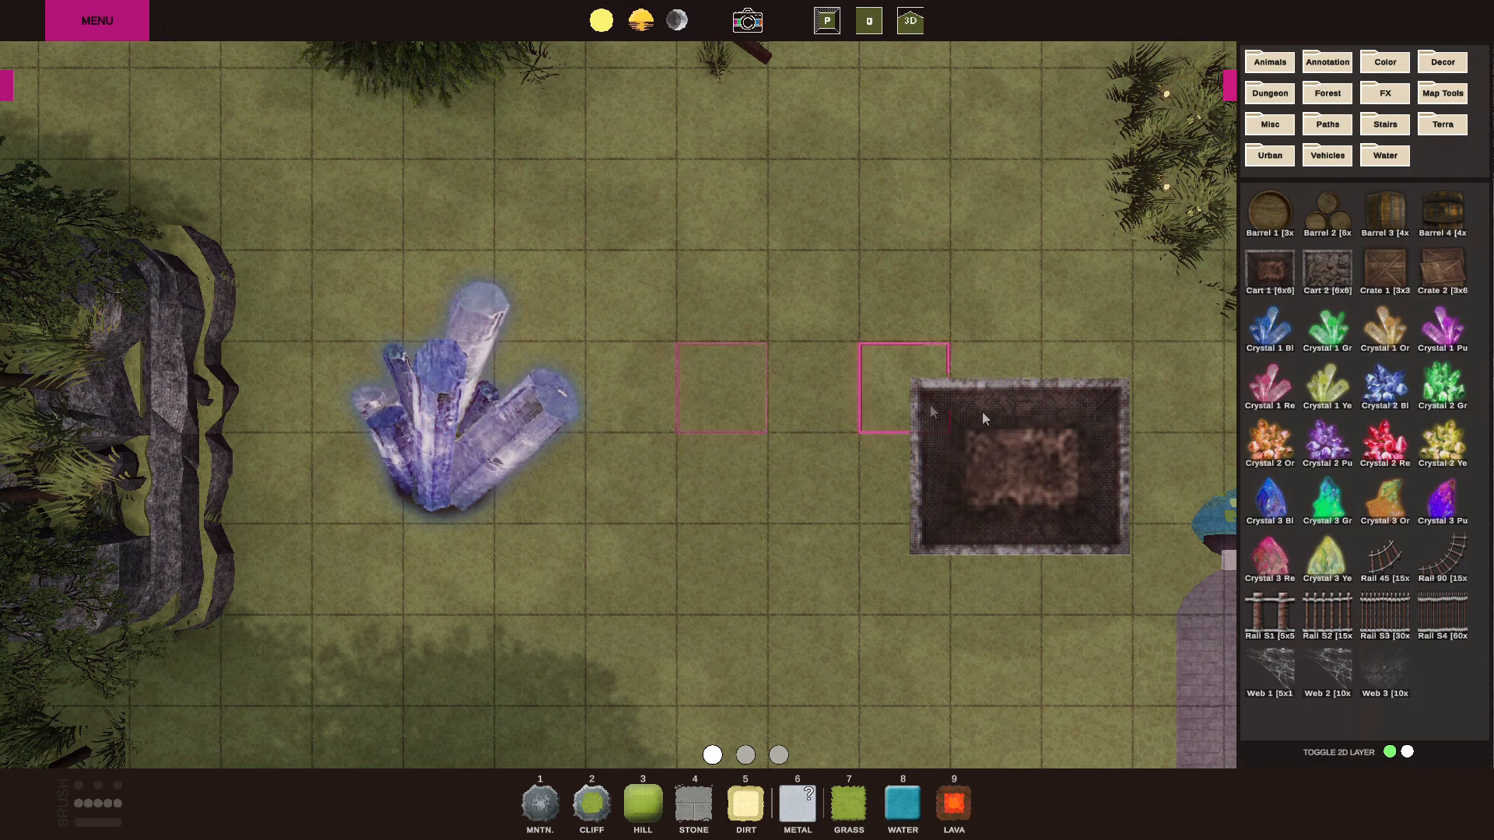
Delete the cart and the blue crystal from the map and hide the asset library.
{"action": "left_click", "coordinate": [941, 386]}
{"action": "left_click", "coordinate": [467, 363]}
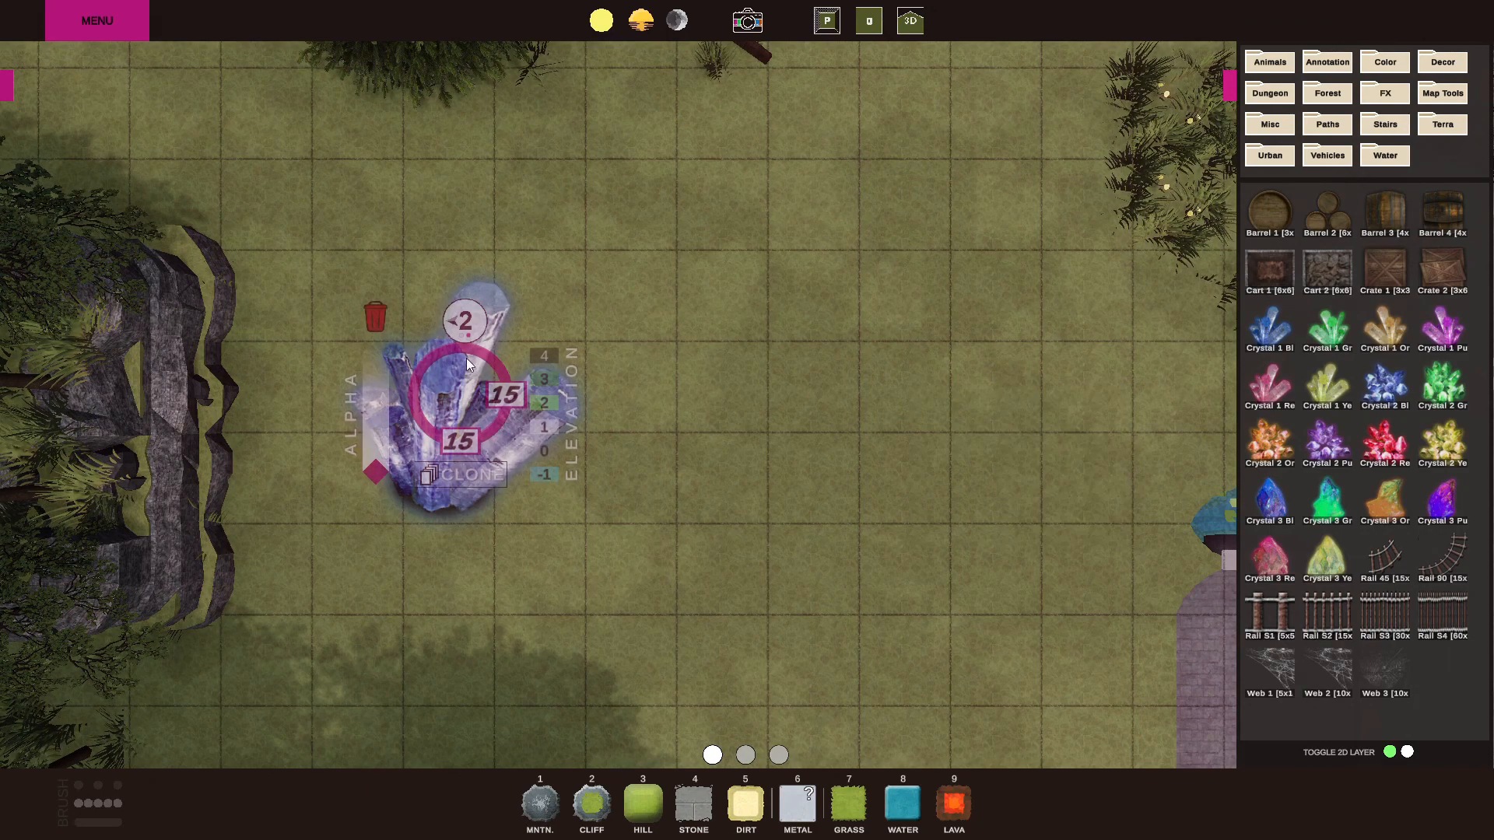
{"action": "left_click", "coordinate": [376, 318]}
{"action": "scroll", "coordinate": [584, 513], "scroll_direction": "down", "scroll_amount": 5}
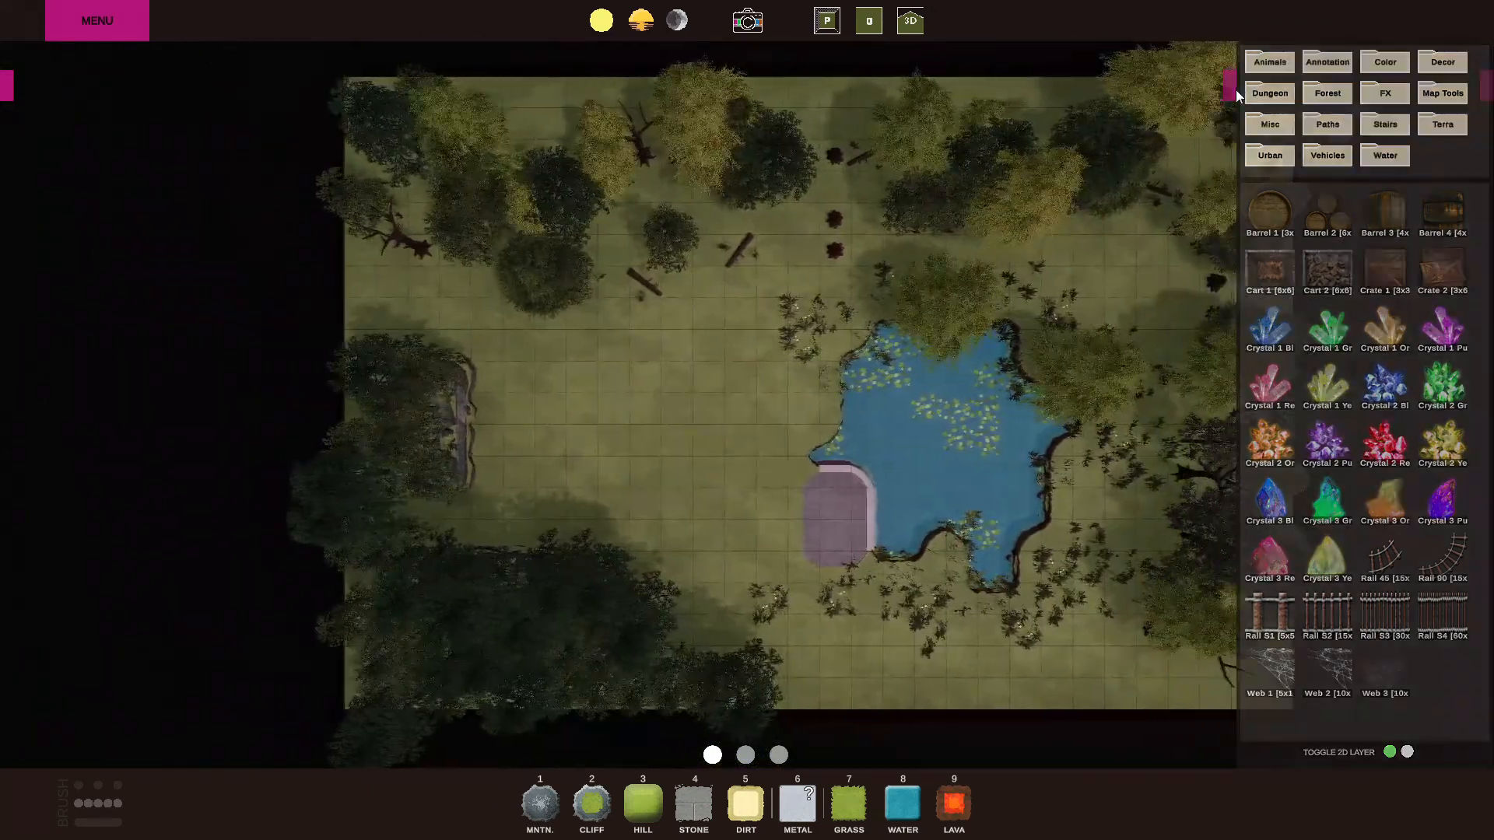
{"action": "left_click", "coordinate": [1231, 87]}
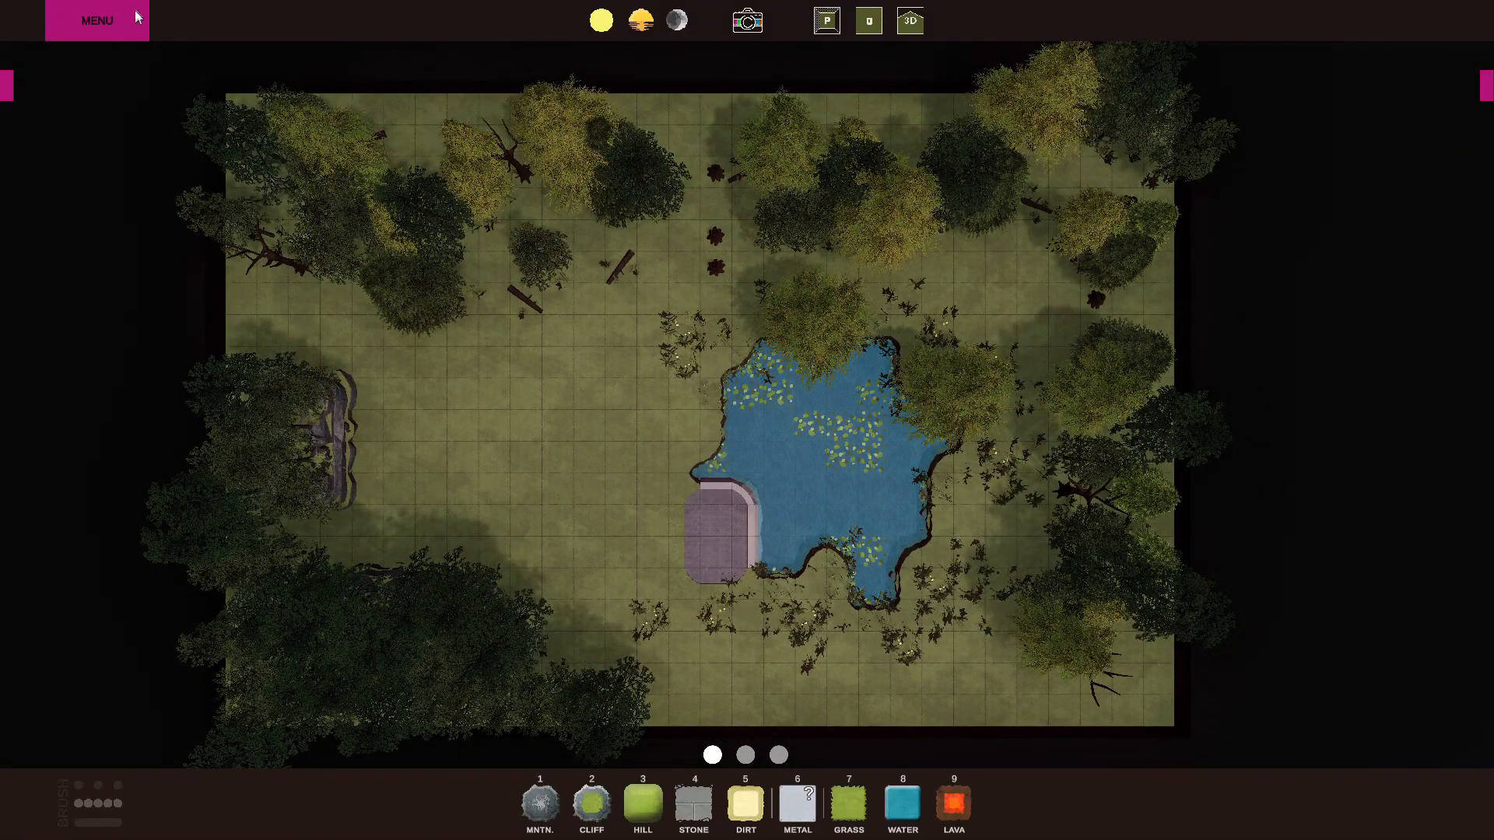
Create a new map with the Mountain base, named mountain, 30 wide and 20 high.
{"action": "left_click", "coordinate": [112, 29]}
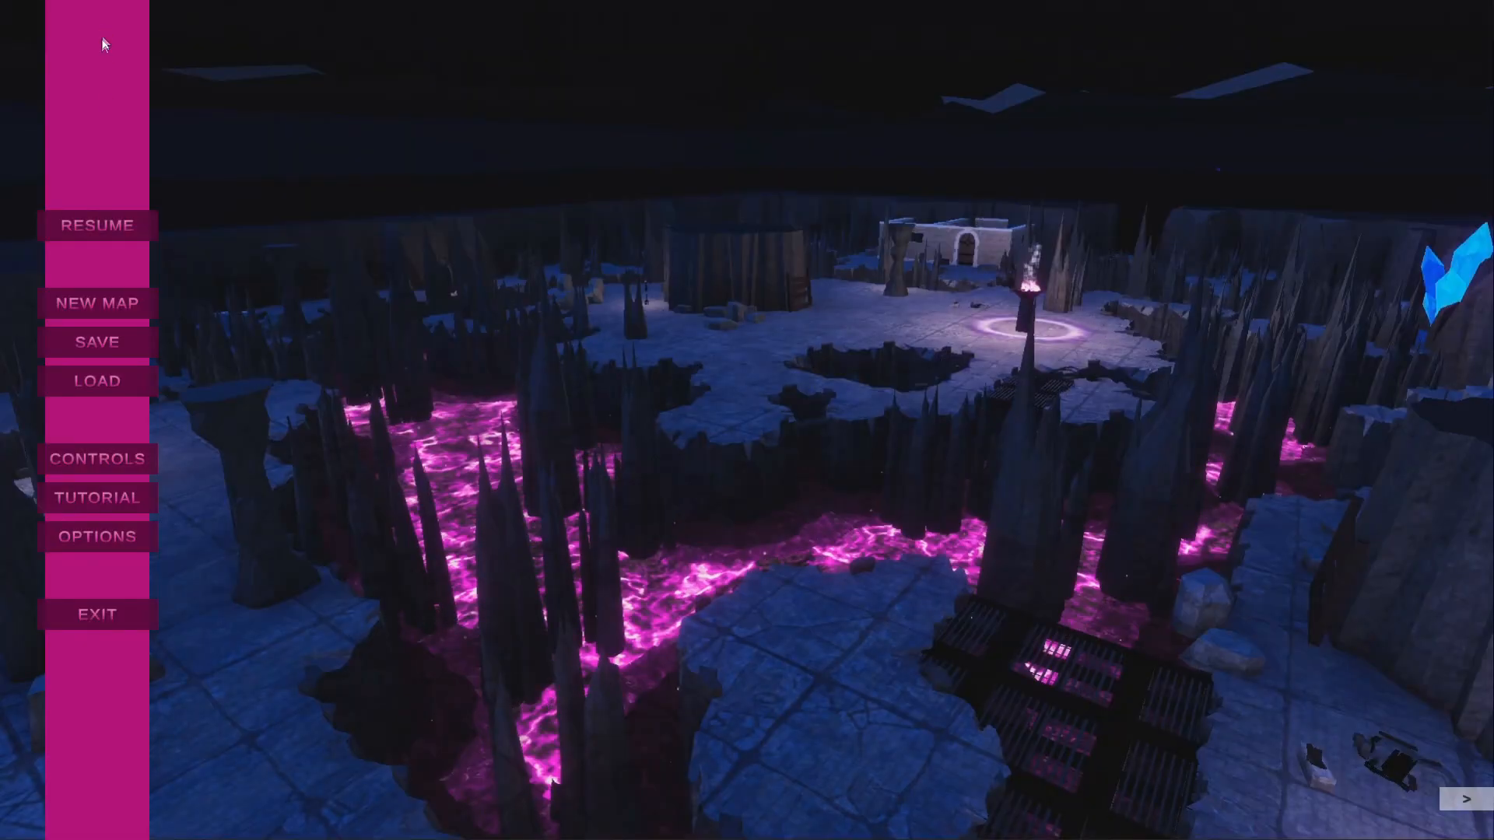
{"action": "left_click", "coordinate": [102, 309]}
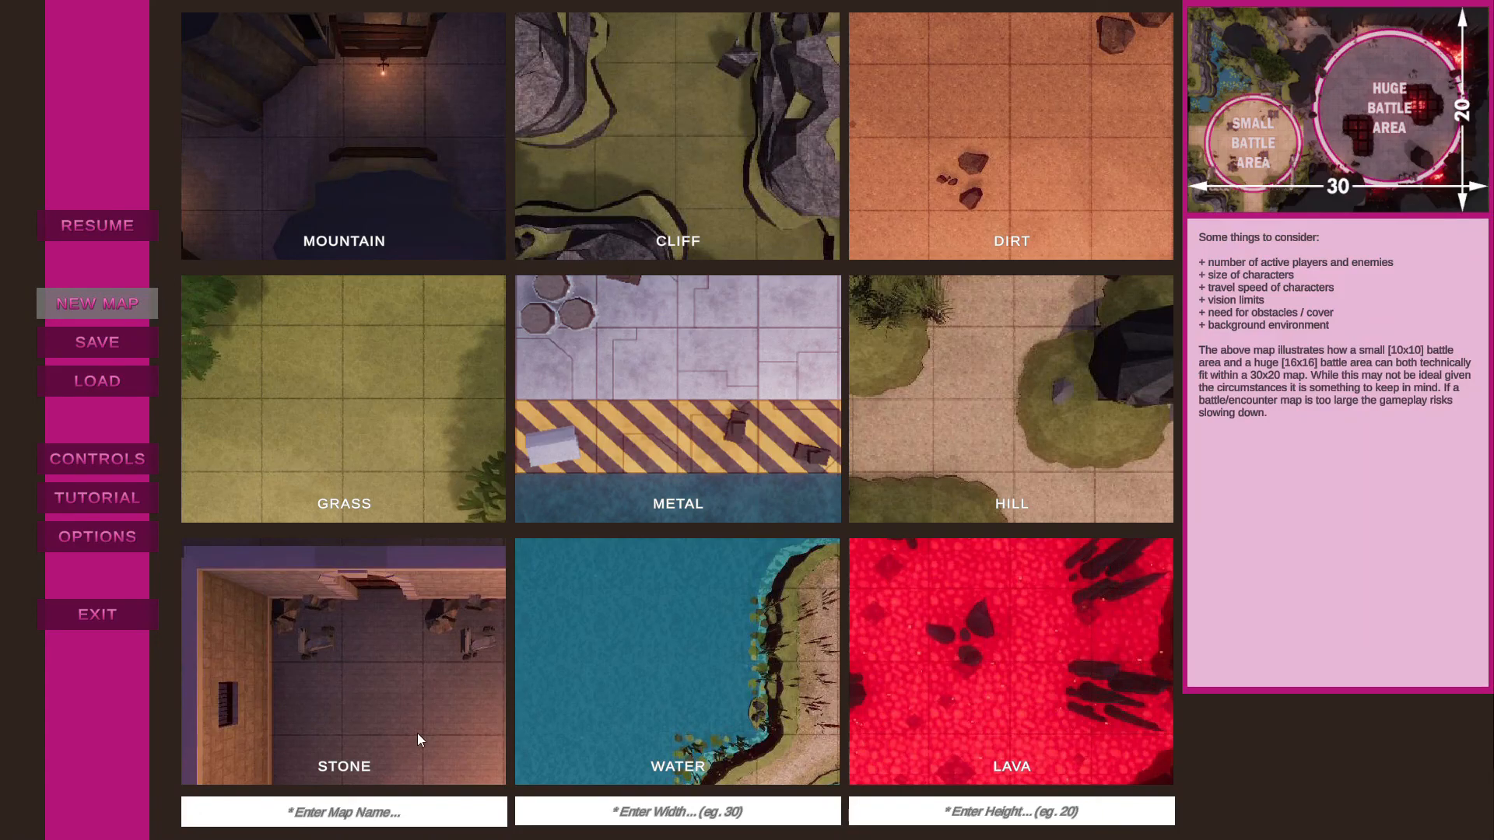
{"action": "left_click", "coordinate": [371, 171]}
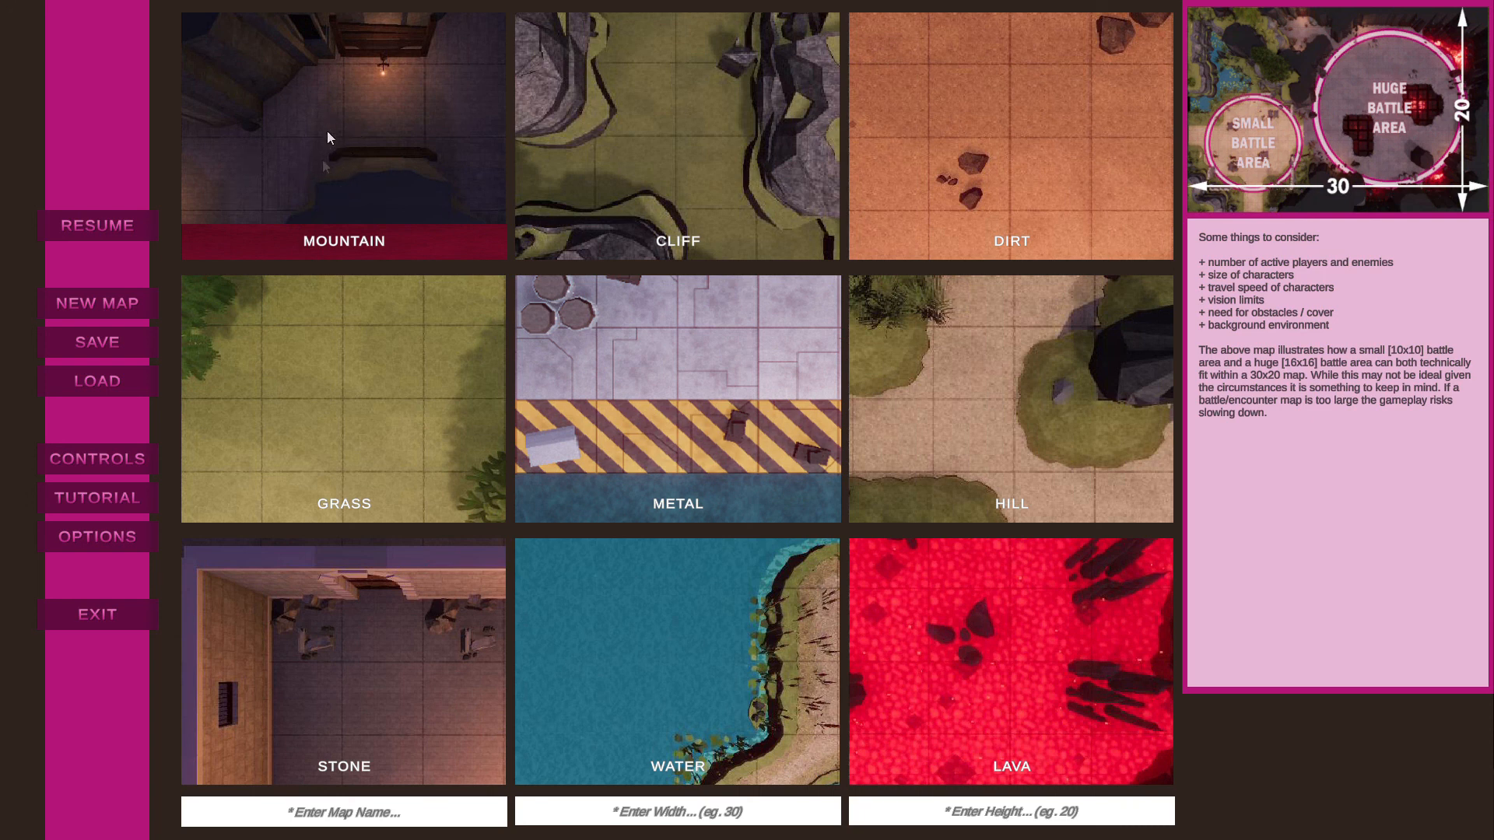
{"action": "left_click", "coordinate": [339, 812]}
{"action": "type", "text": "mountain"}
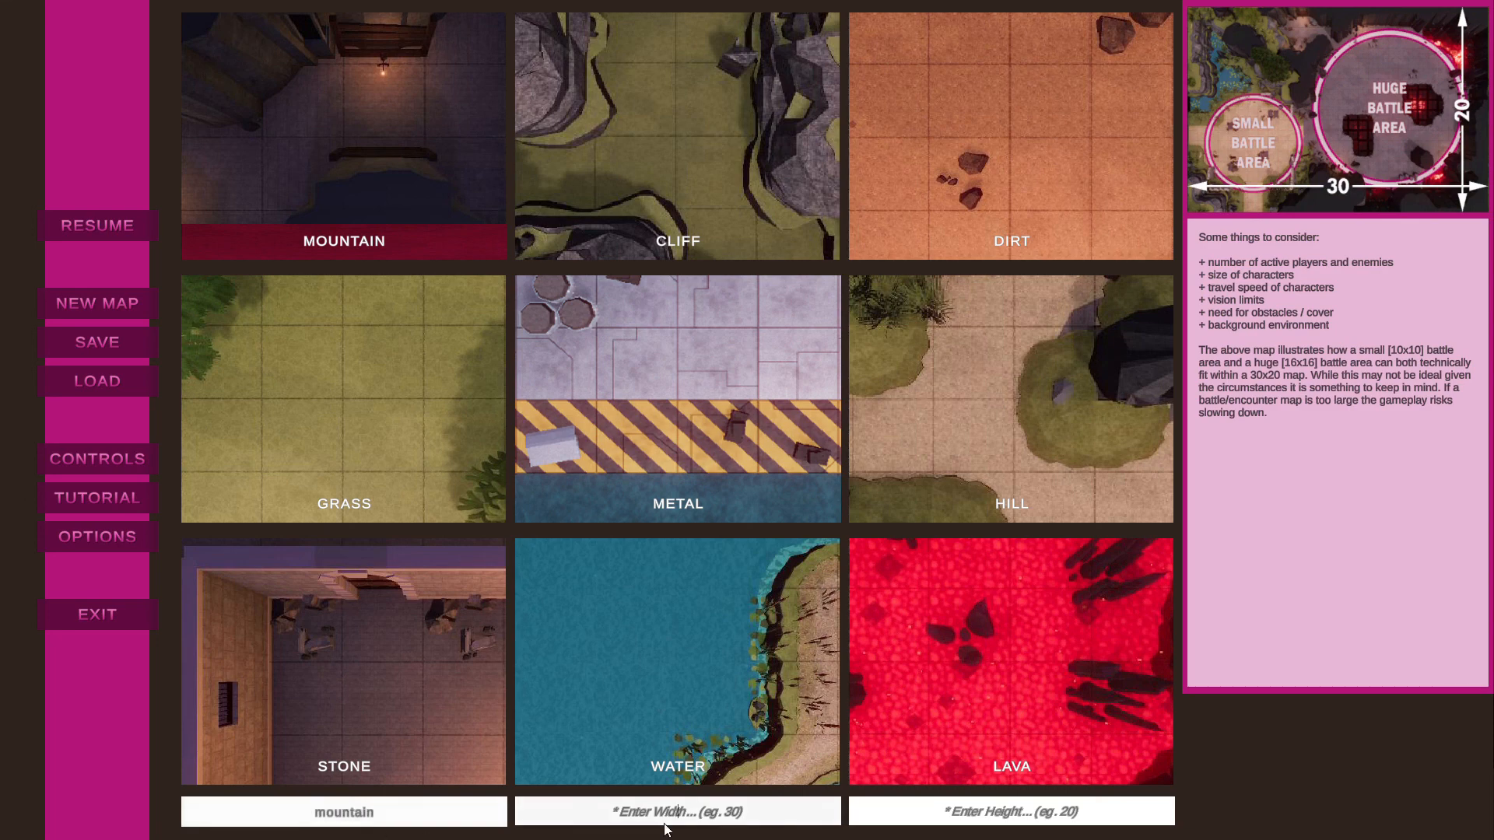
{"action": "type", "text": "30"}
{"action": "left_click", "coordinate": [965, 812]}
{"action": "type", "text": "20"}
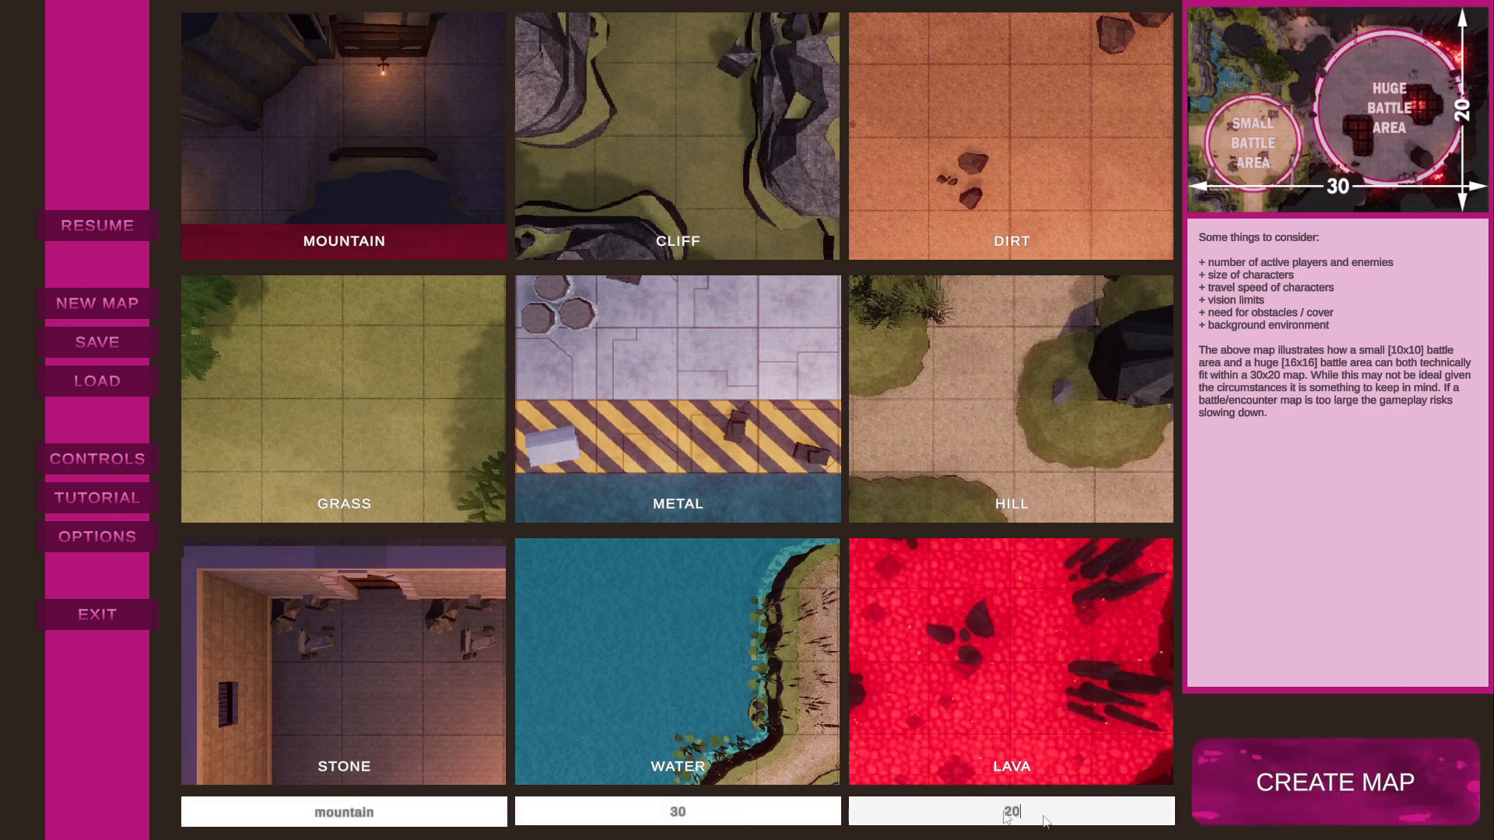
{"action": "left_click", "coordinate": [1397, 803]}
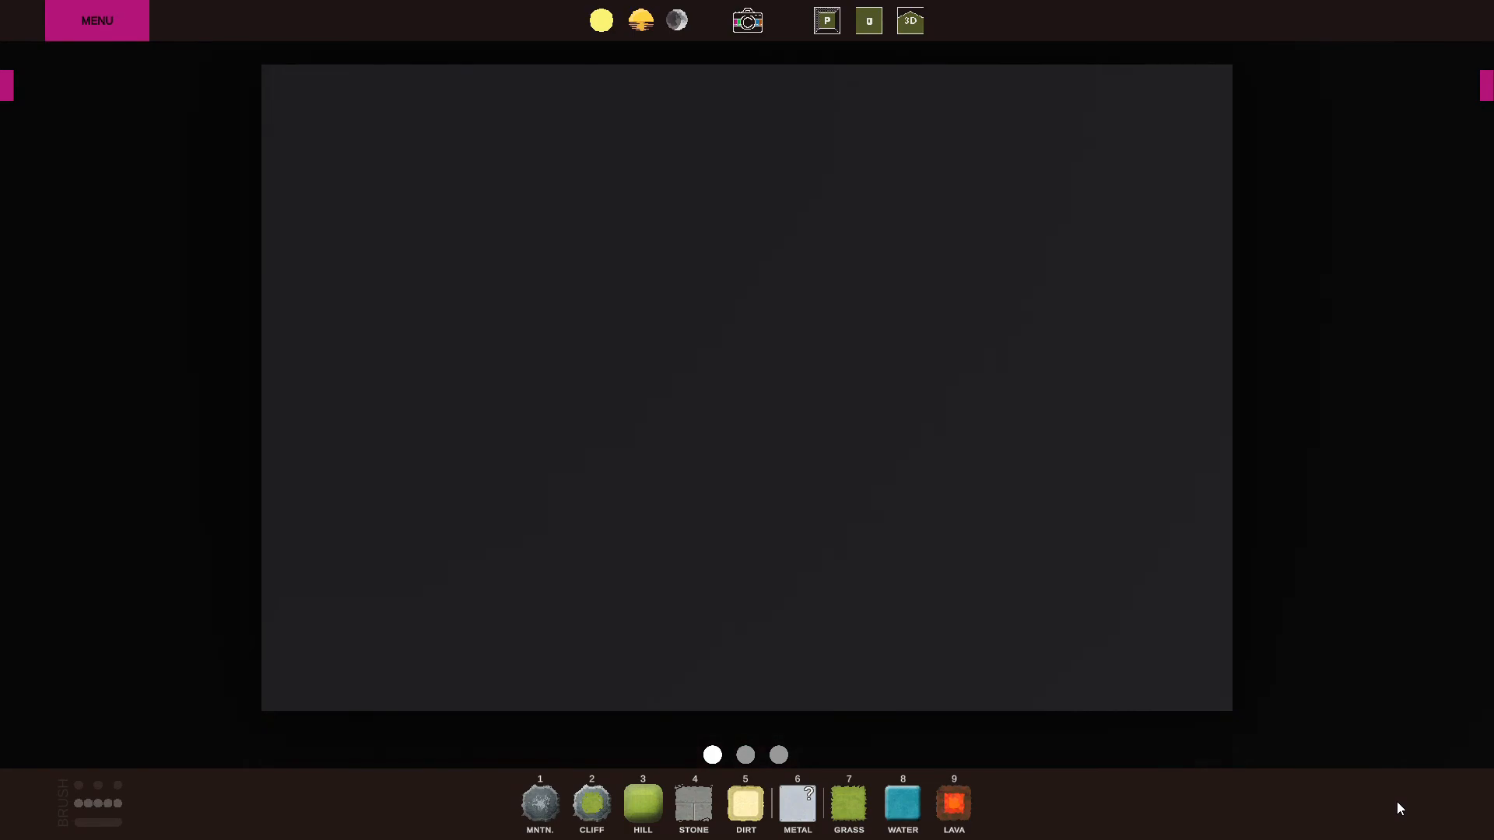
Carve stone-floored caverns and connecting passages through the mountain, leaving several rock pillars standing.
{"action": "left_click", "coordinate": [689, 802]}
{"action": "mouse_move", "coordinate": [233, 457]}
{"action": "left_mouse_down"}
{"action": "mouse_move", "coordinate": [599, 289]}
{"action": "mouse_move", "coordinate": [875, 445]}
{"action": "mouse_move", "coordinate": [1239, 373]}
{"action": "mouse_move", "coordinate": [992, 498]}
{"action": "mouse_move", "coordinate": [637, 619]}
{"action": "mouse_move", "coordinate": [311, 324]}
{"action": "mouse_move", "coordinate": [168, 350]}
{"action": "mouse_move", "coordinate": [324, 610]}
{"action": "mouse_move", "coordinate": [993, 154]}
{"action": "mouse_move", "coordinate": [1297, 570]}
{"action": "mouse_move", "coordinate": [709, 502]}
{"action": "mouse_move", "coordinate": [651, 436]}
{"action": "left_mouse_up"}
{"action": "scroll", "coordinate": [672, 451], "scroll_direction": "up", "scroll_amount": 3}
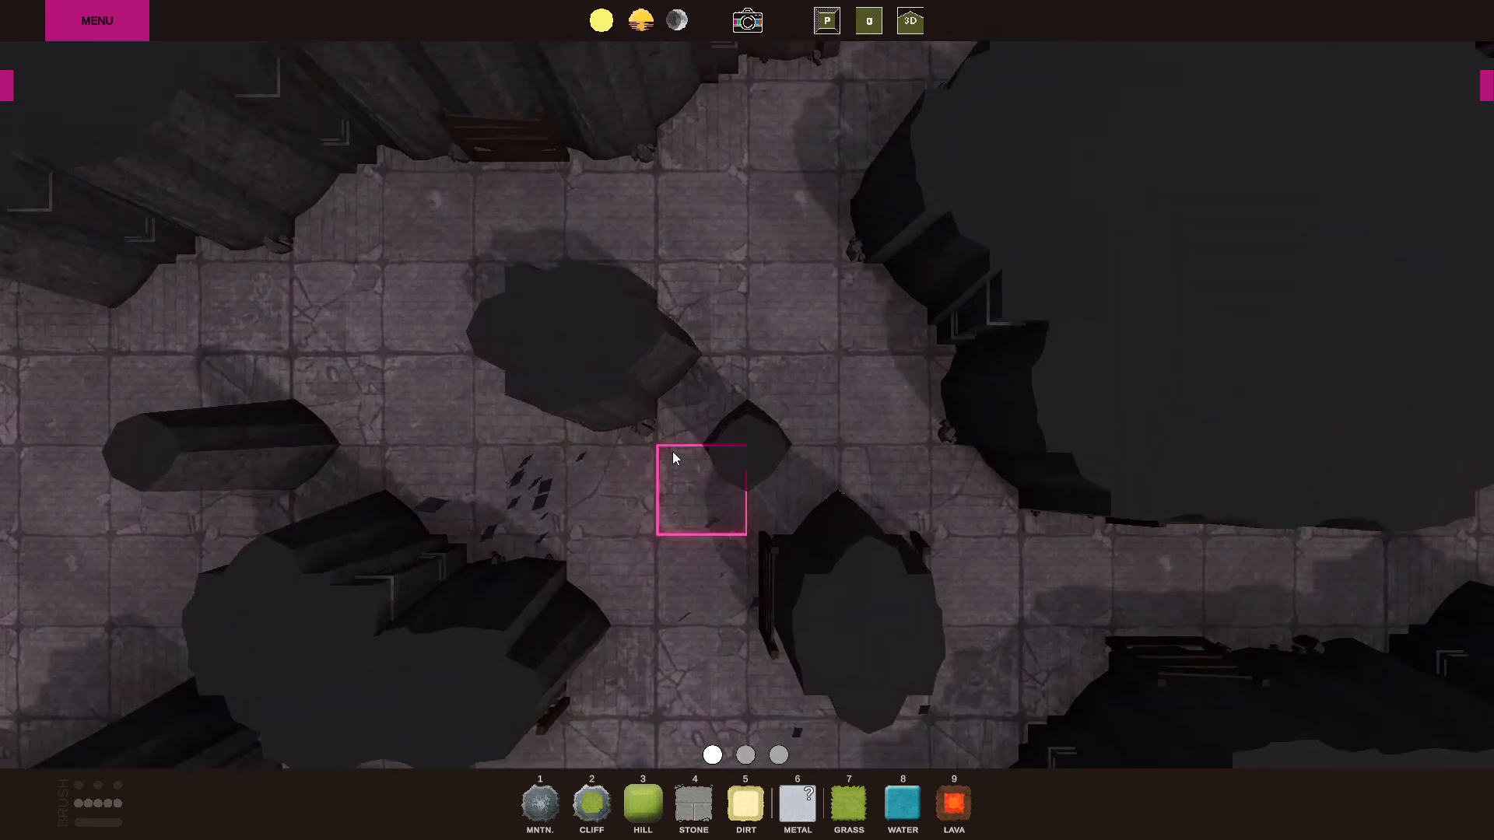
{"action": "key", "text": "w"}
{"action": "key", "text": "a"}
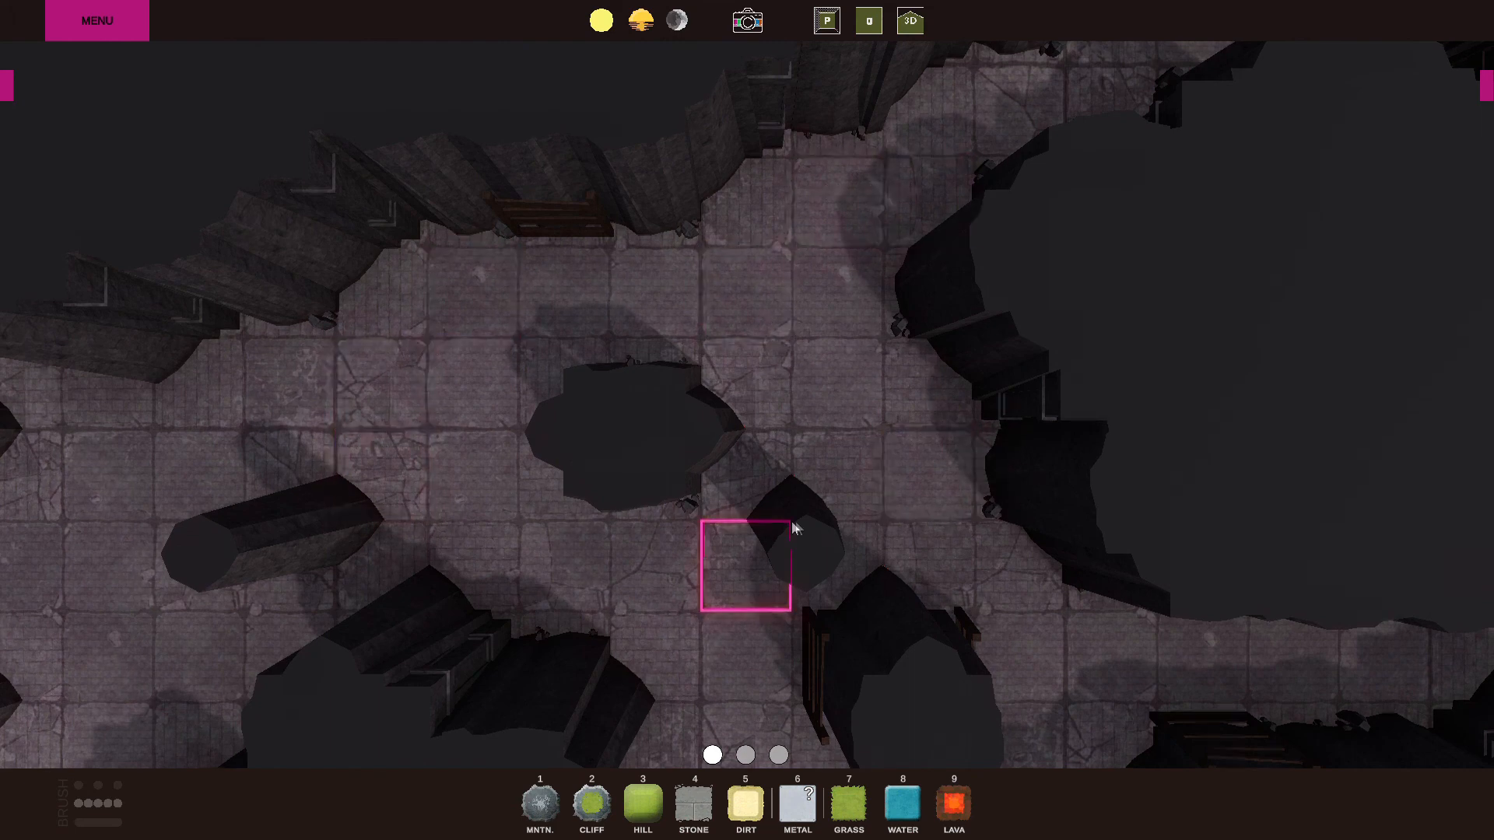
{"action": "scroll", "coordinate": [796, 527], "scroll_direction": "down", "scroll_amount": 10}
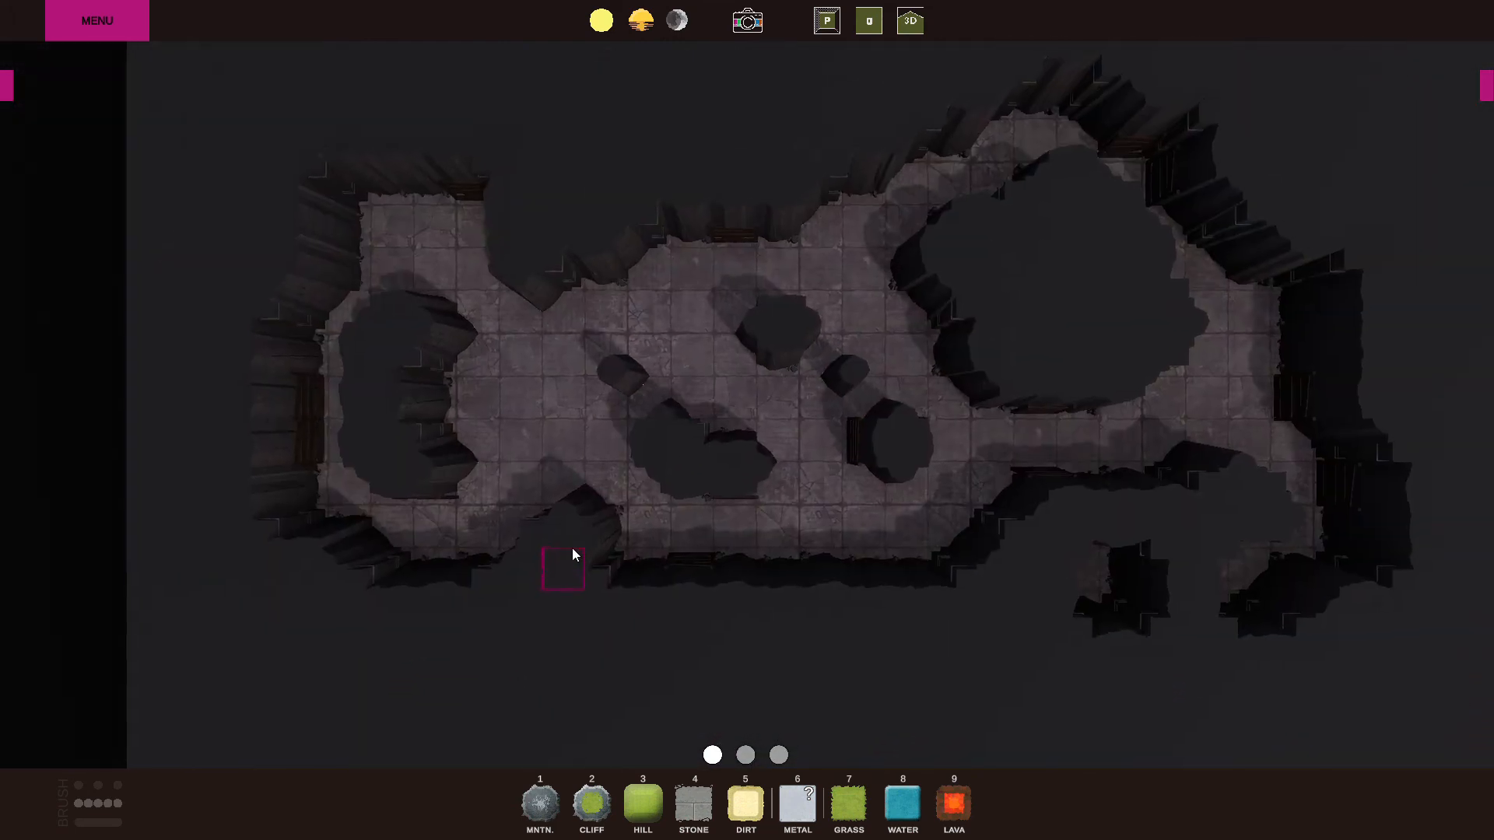
Create another 30 x 20 map with the Dirt base, named dirt.
{"action": "left_click", "coordinate": [96, 21]}
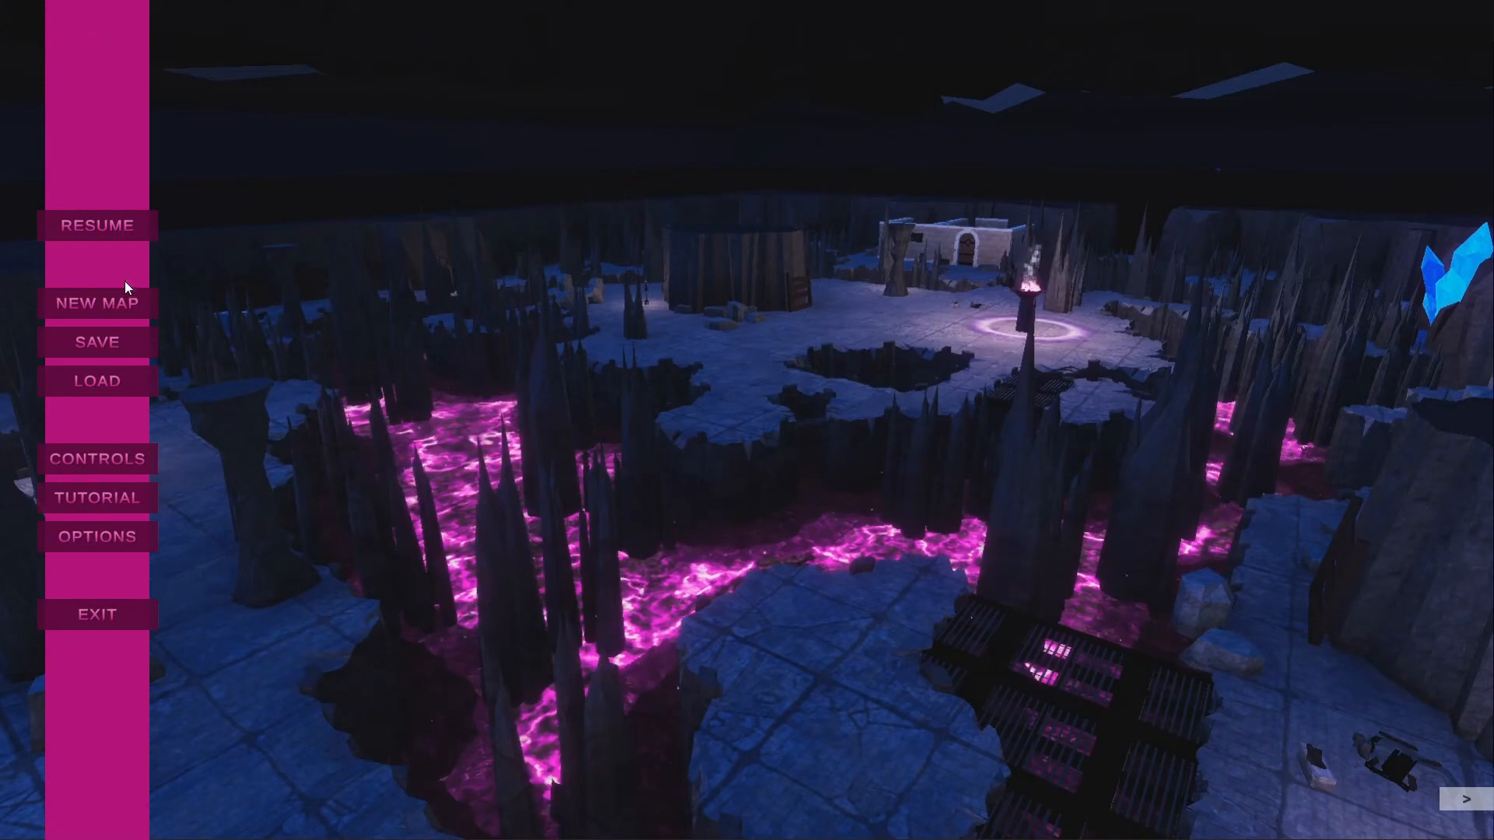
{"action": "left_click", "coordinate": [105, 306]}
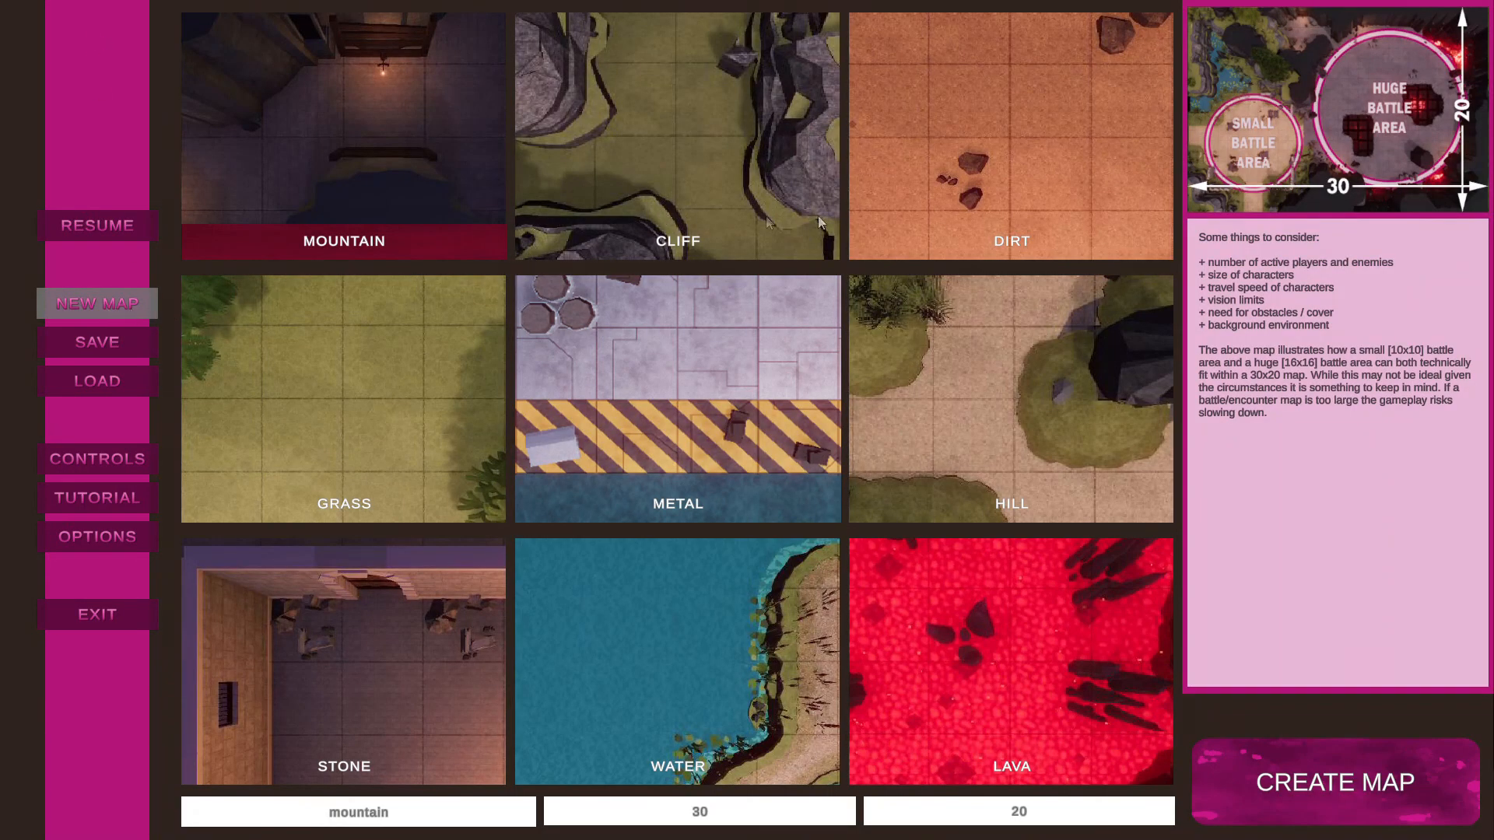
{"action": "left_click", "coordinate": [1010, 171]}
{"action": "left_click", "coordinate": [441, 809]}
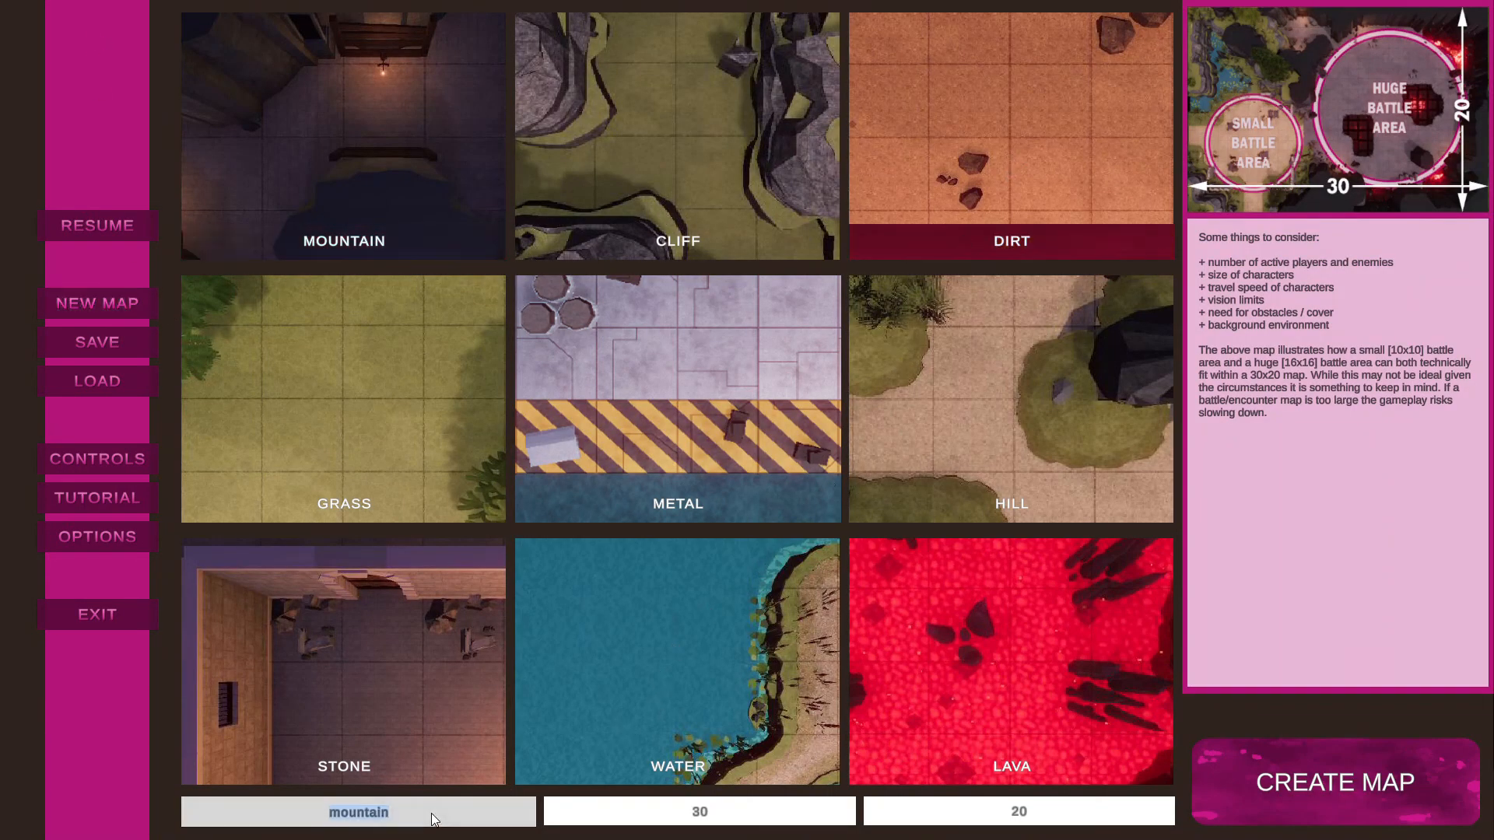
{"action": "type", "text": "dirt"}
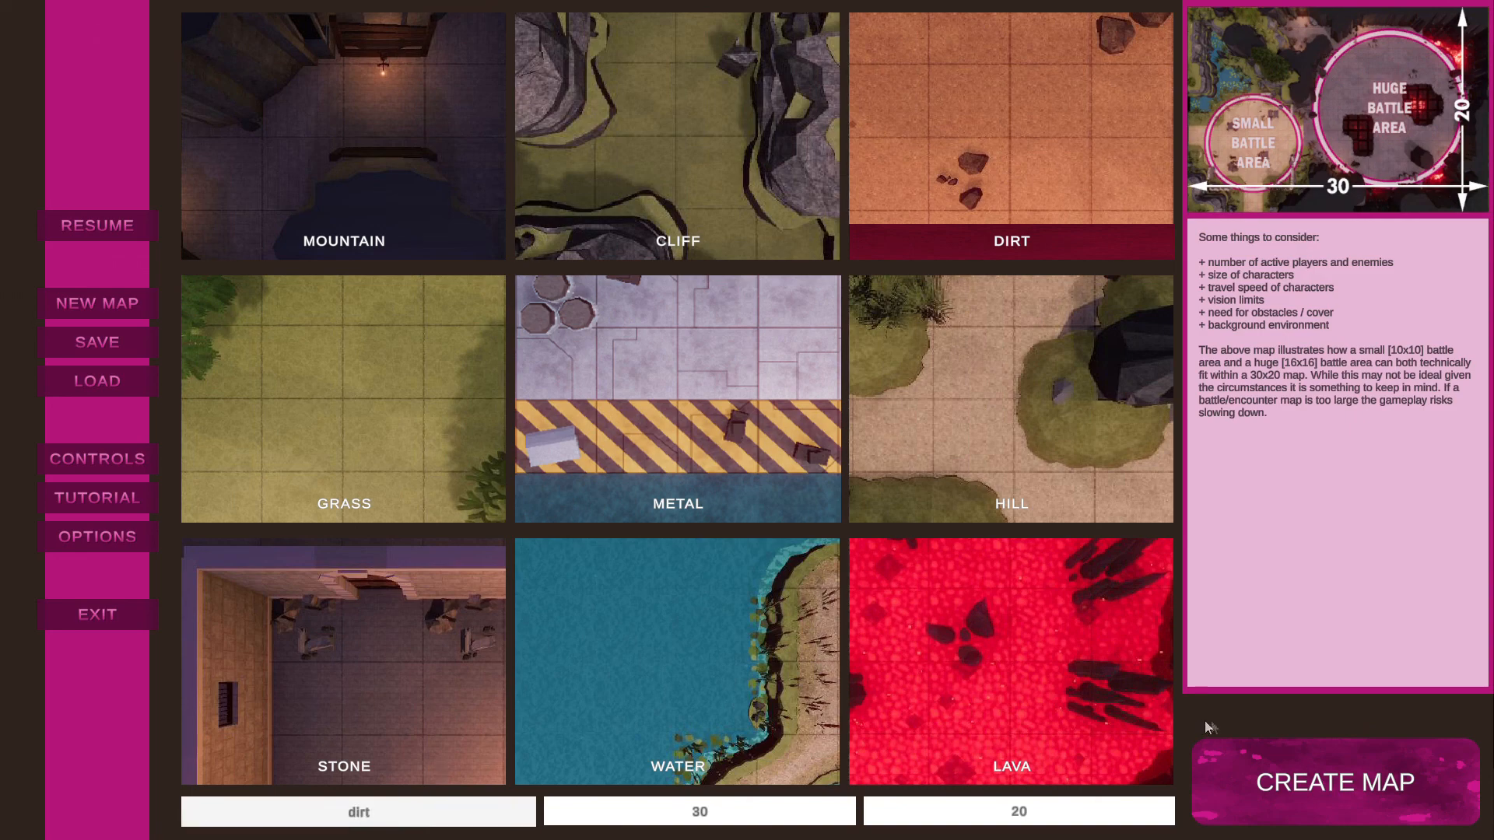
{"action": "left_click", "coordinate": [1314, 797]}
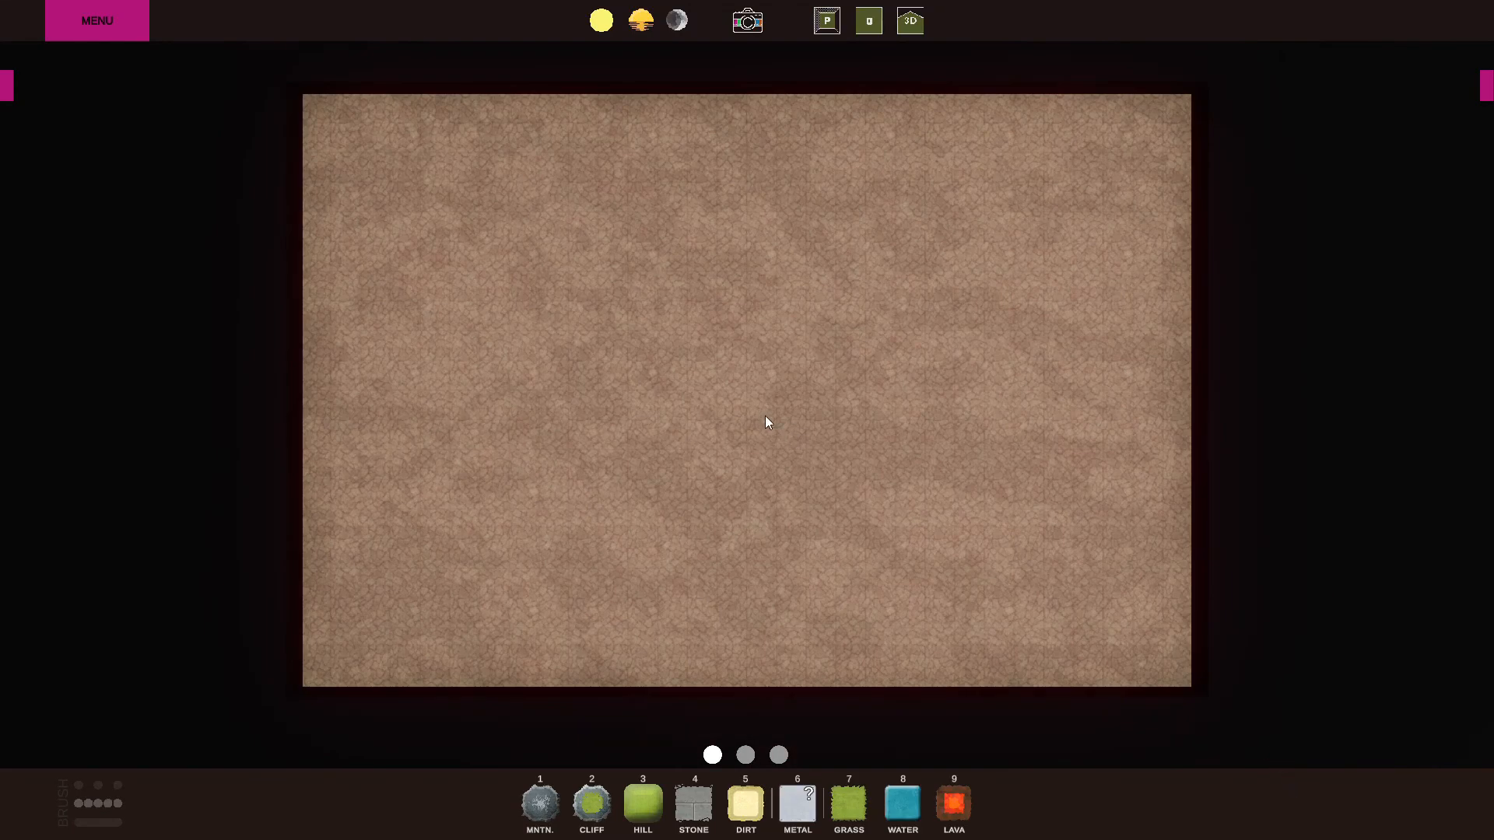
Switch the dirt map to the Stone grid and paint an L-shaped stone patch near its centre.
{"action": "left_click", "coordinate": [8, 92]}
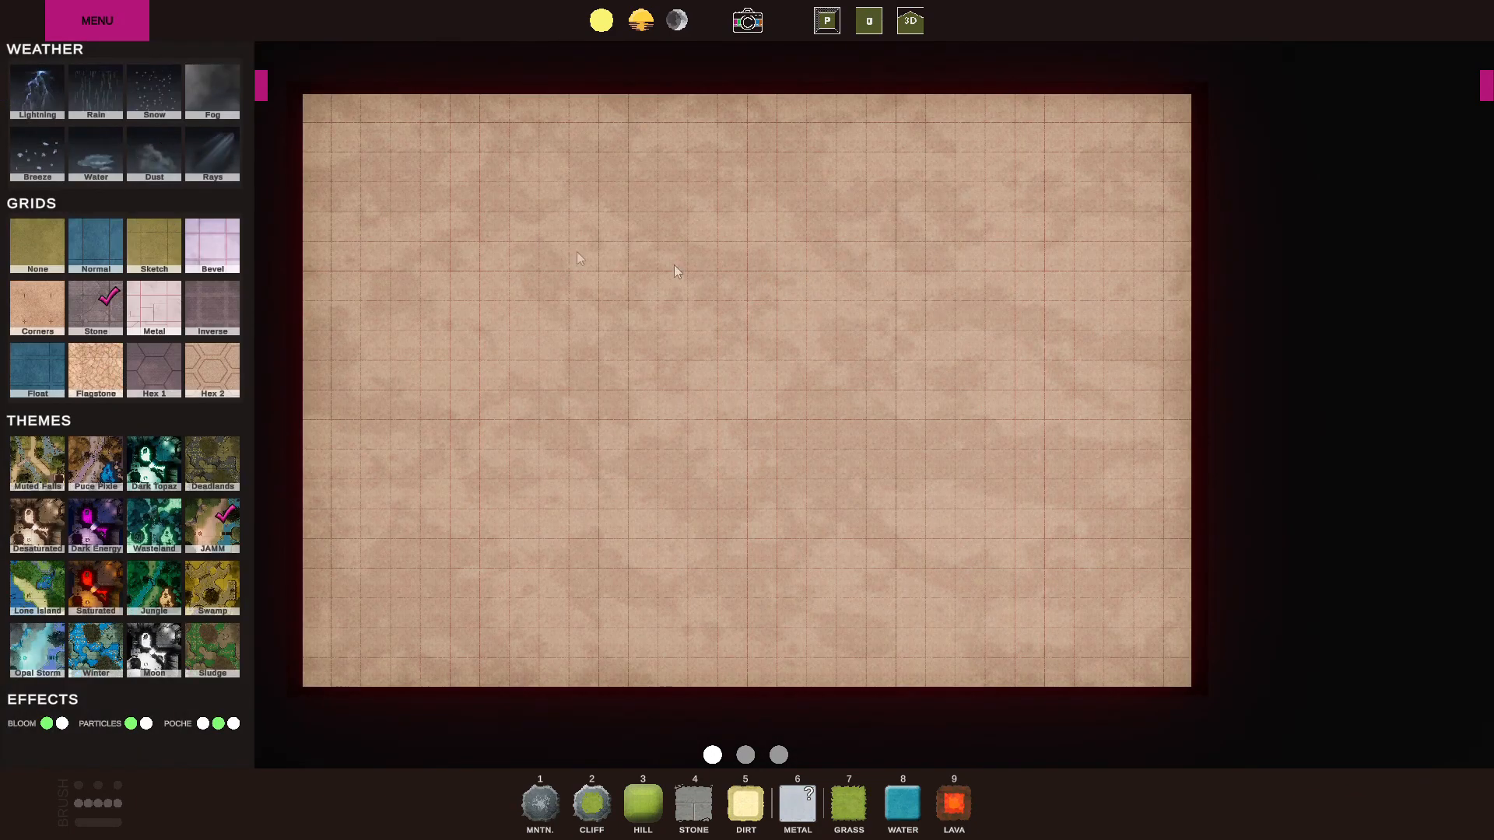
{"action": "scroll", "coordinate": [643, 503], "scroll_direction": "up", "scroll_amount": 5}
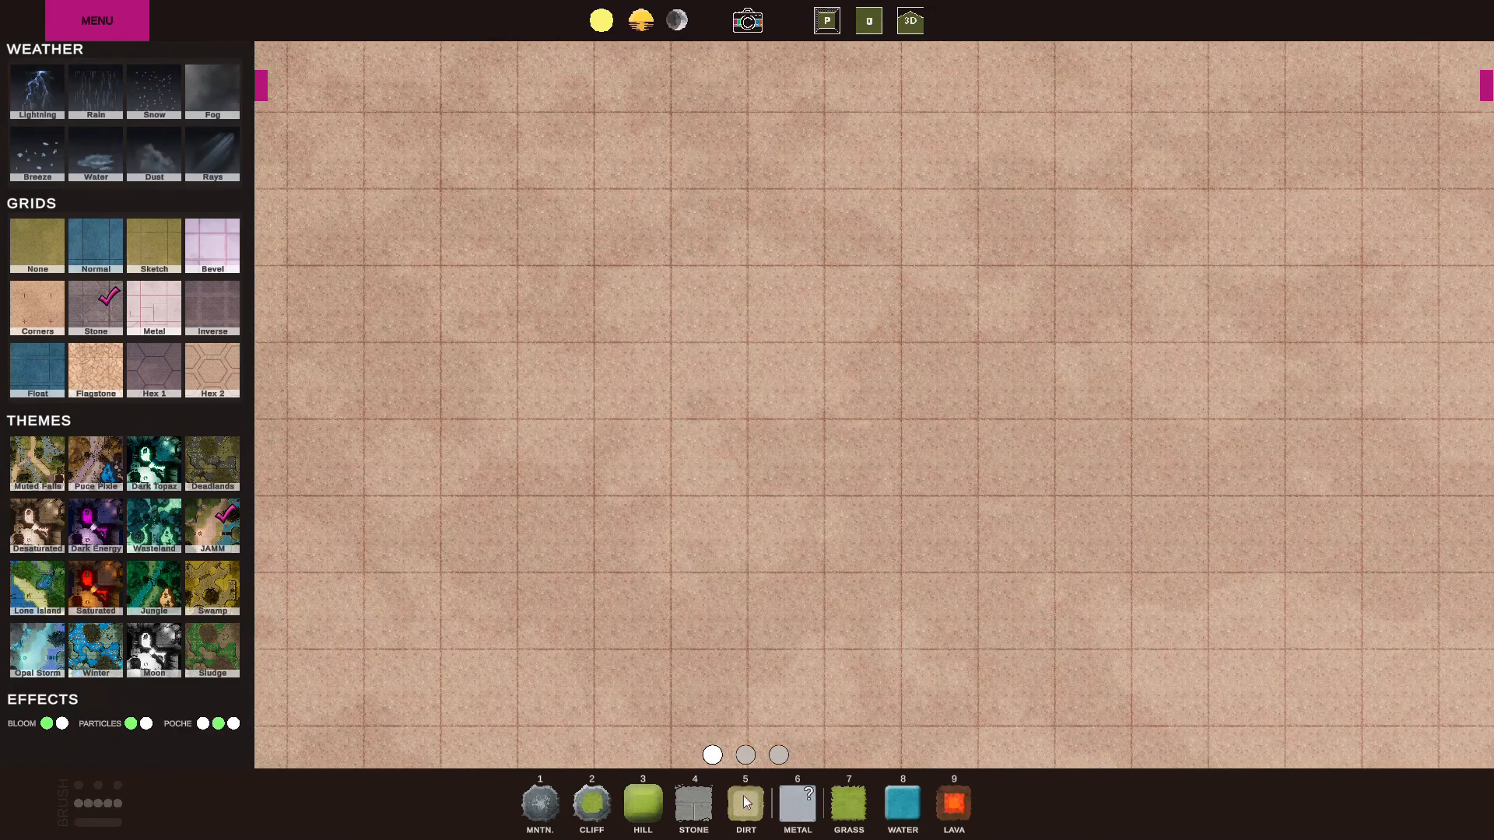
{"action": "left_click", "coordinate": [693, 803]}
{"action": "mouse_move", "coordinate": [632, 576]}
{"action": "left_mouse_down"}
{"action": "mouse_move", "coordinate": [647, 341]}
{"action": "mouse_move", "coordinate": [800, 292]}
{"action": "left_mouse_up"}
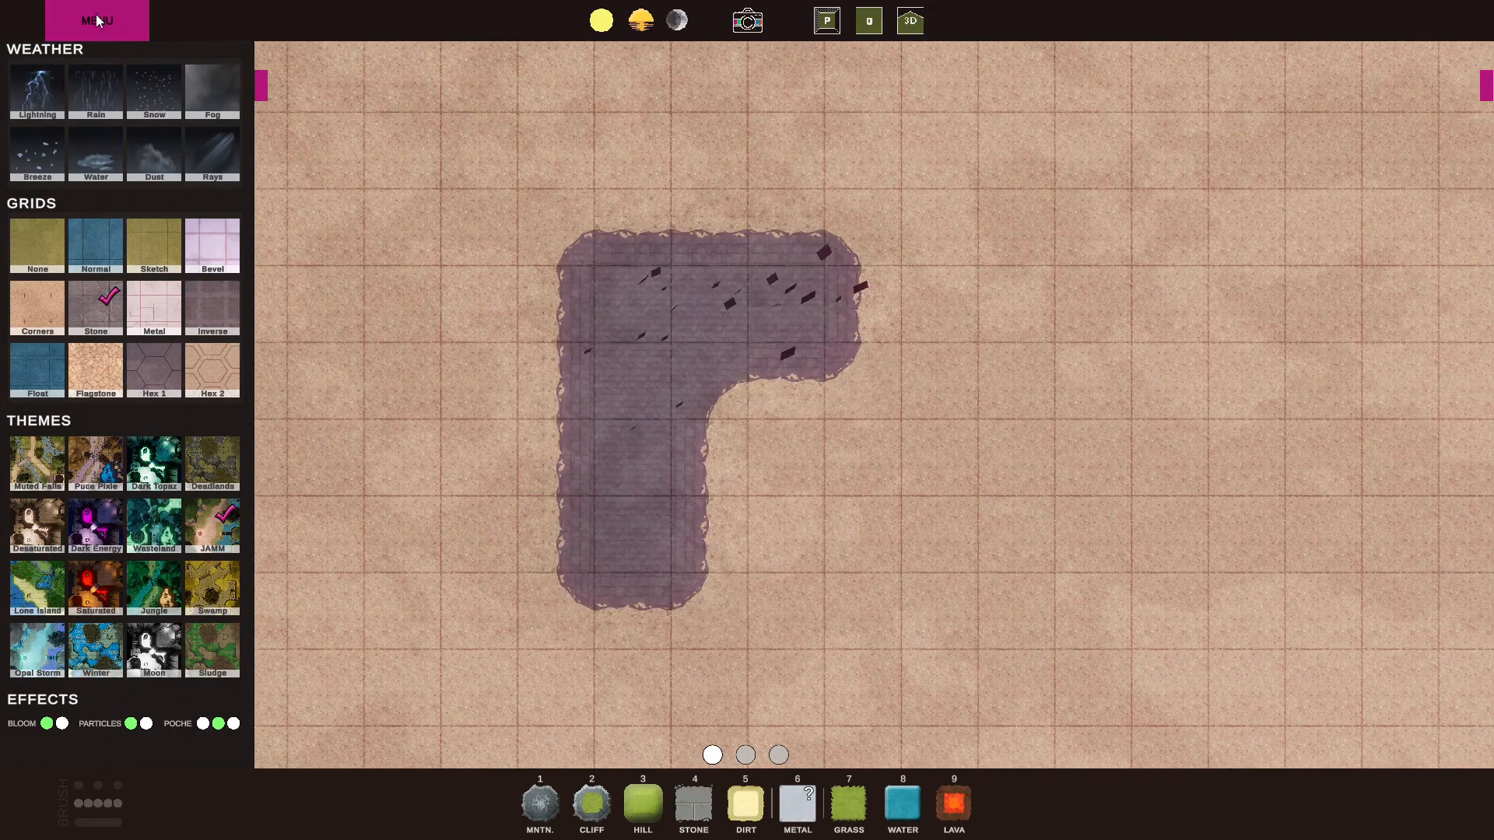
View the save screen with the list of existing maps and the dirt map's preview.
{"action": "left_click", "coordinate": [97, 17]}
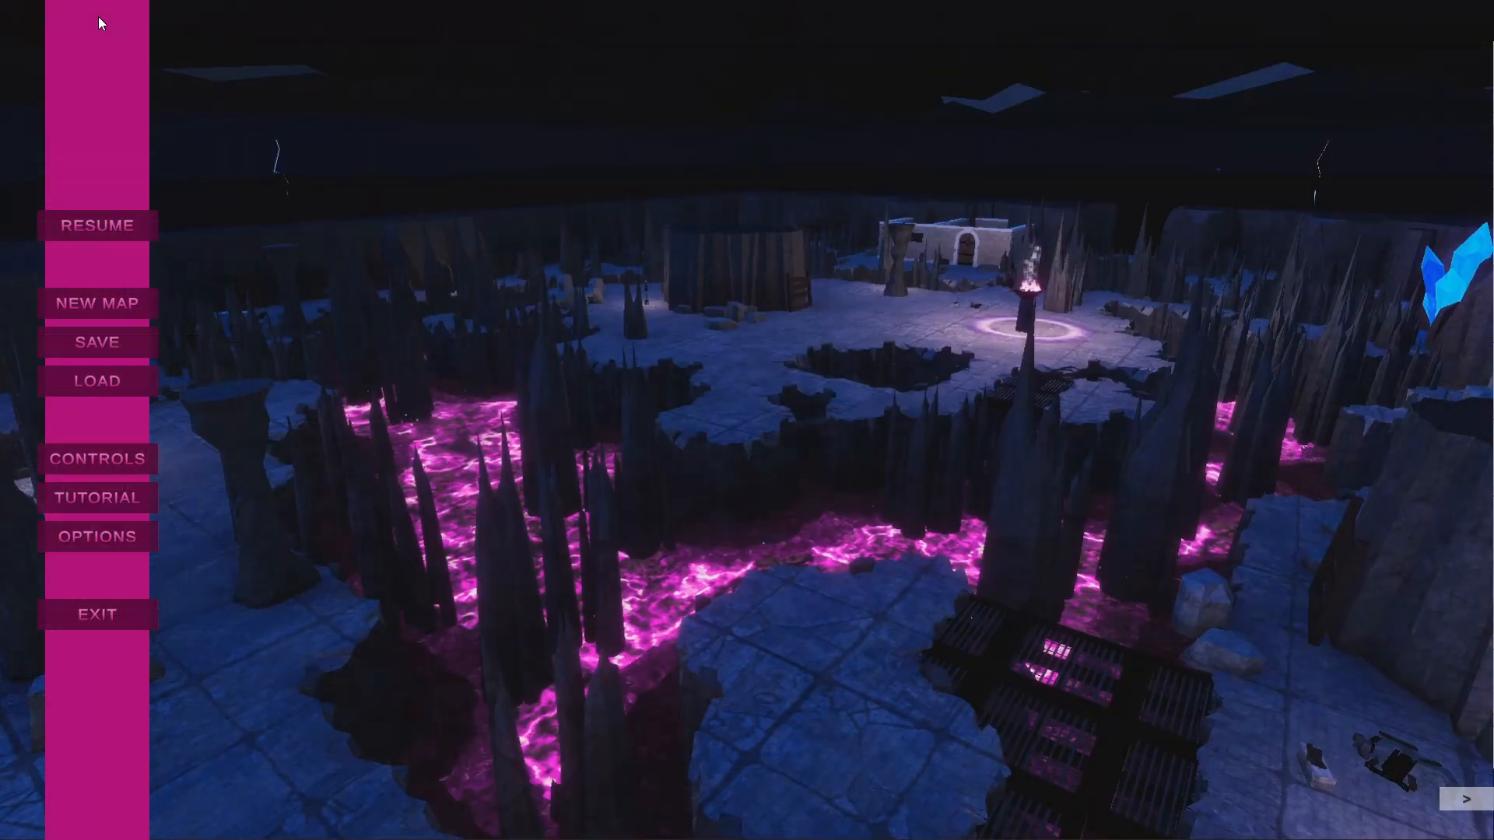
{"action": "left_click", "coordinate": [77, 345]}
{"action": "scroll", "coordinate": [390, 361], "scroll_direction": "up", "scroll_amount": 1}
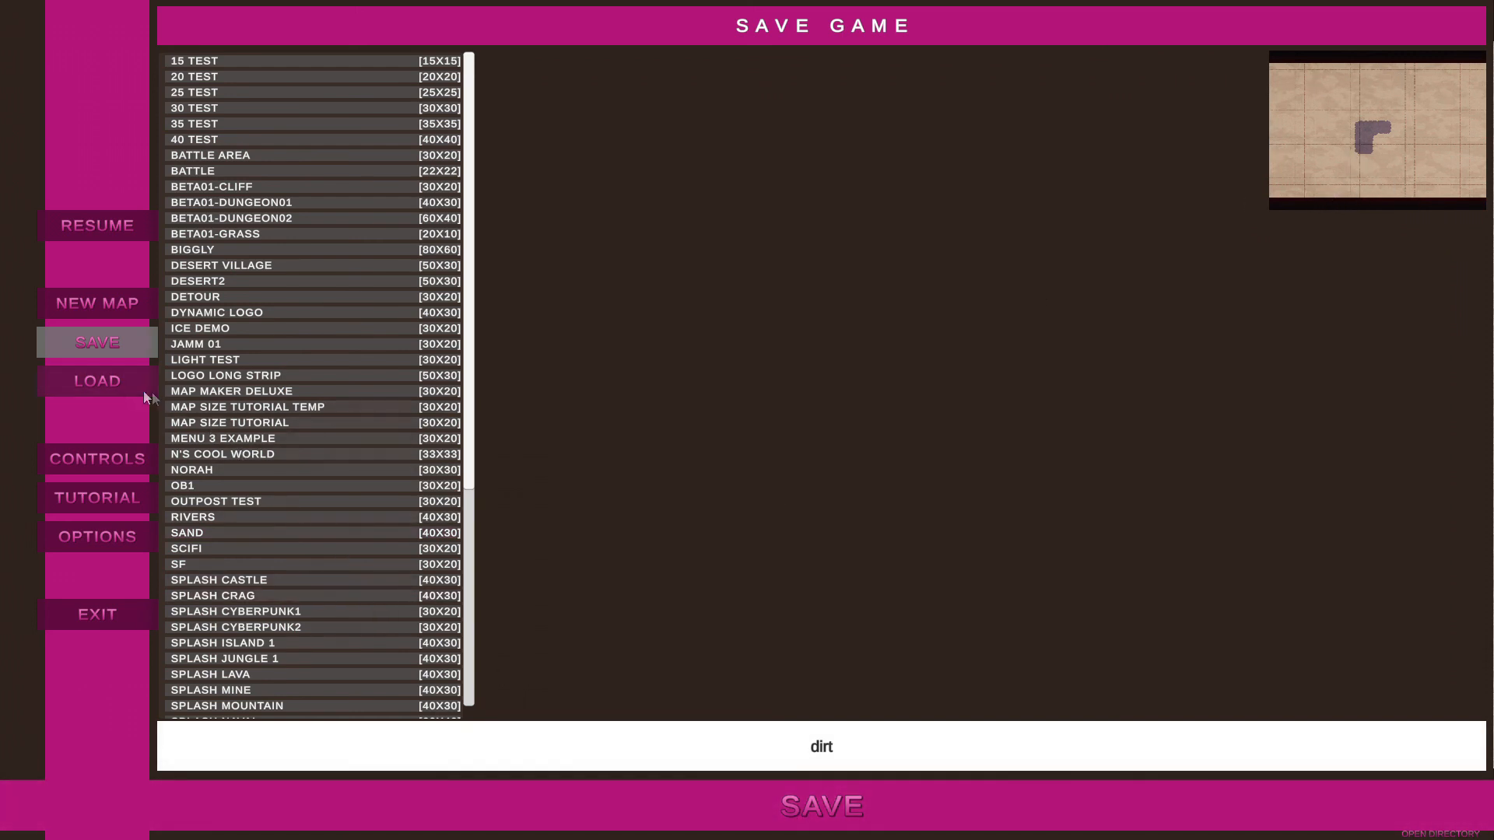
Browse the saved maps and load Splash Cyberpunk2.
{"action": "left_click", "coordinate": [95, 381]}
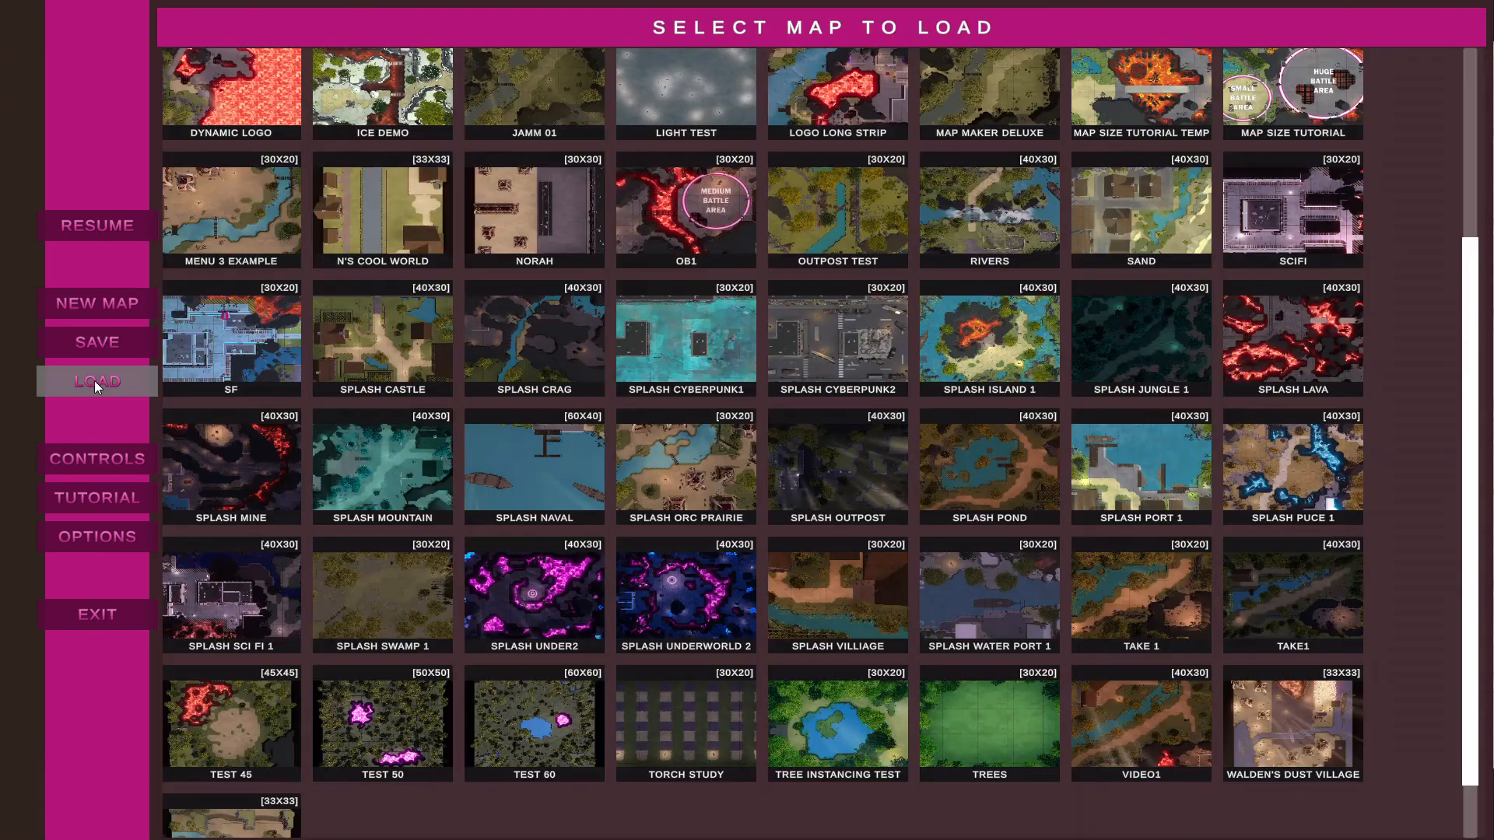
{"action": "scroll", "coordinate": [754, 590], "scroll_direction": "up", "scroll_amount": 3}
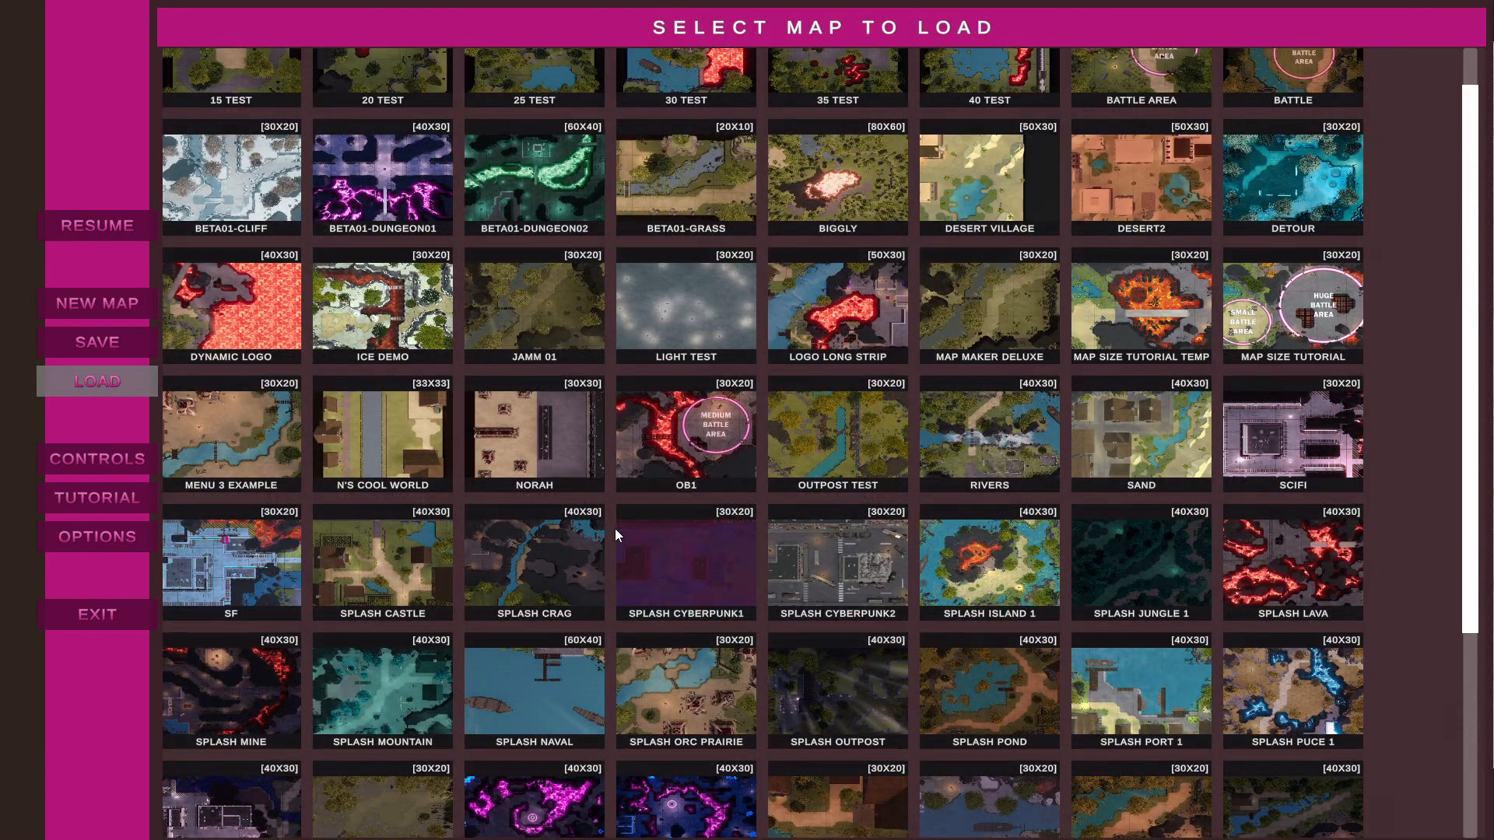
{"action": "scroll", "coordinate": [844, 498], "scroll_direction": "down", "scroll_amount": 2}
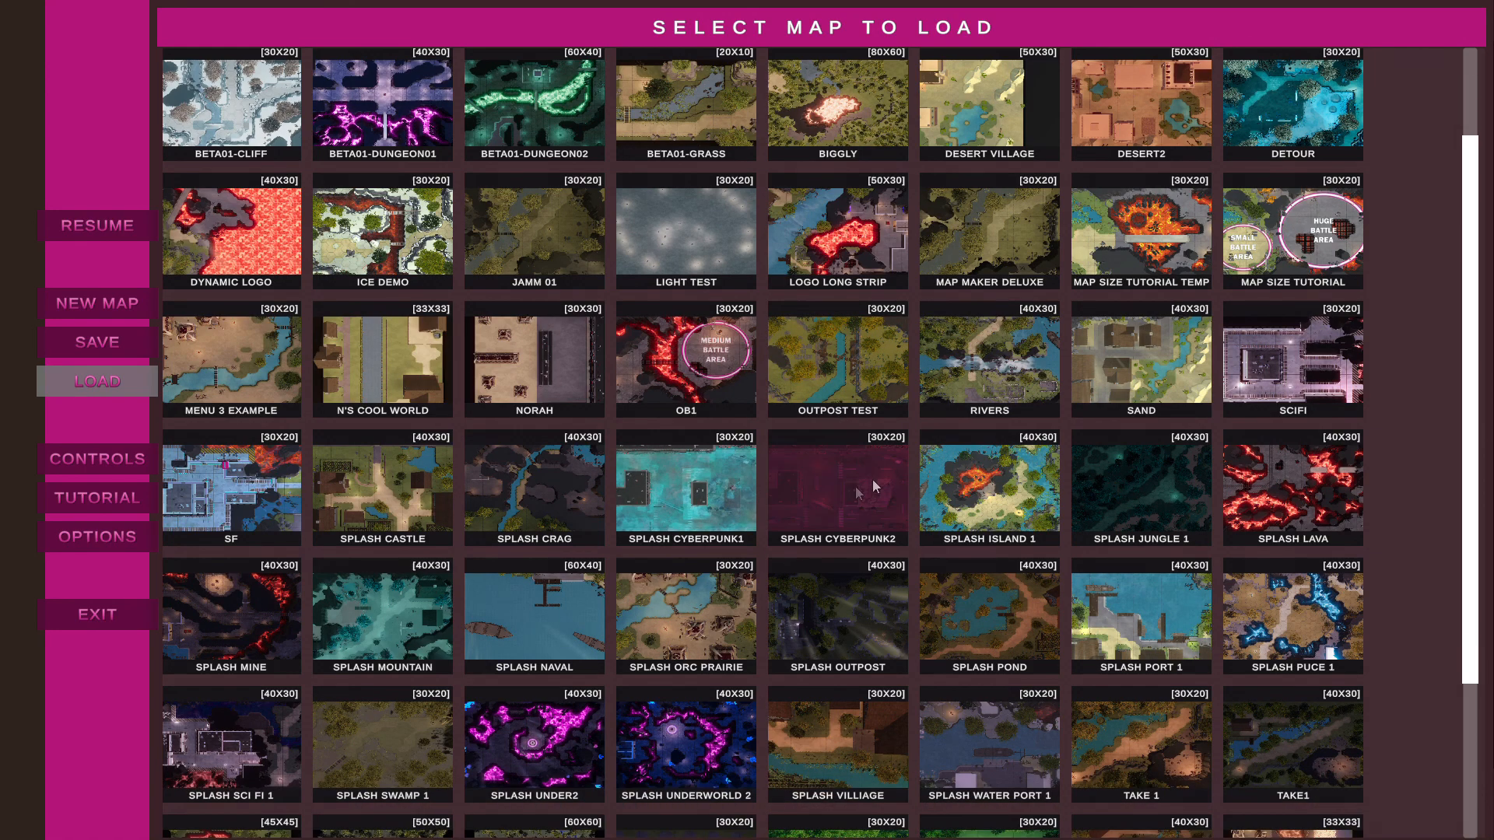
{"action": "left_click", "coordinate": [847, 479]}
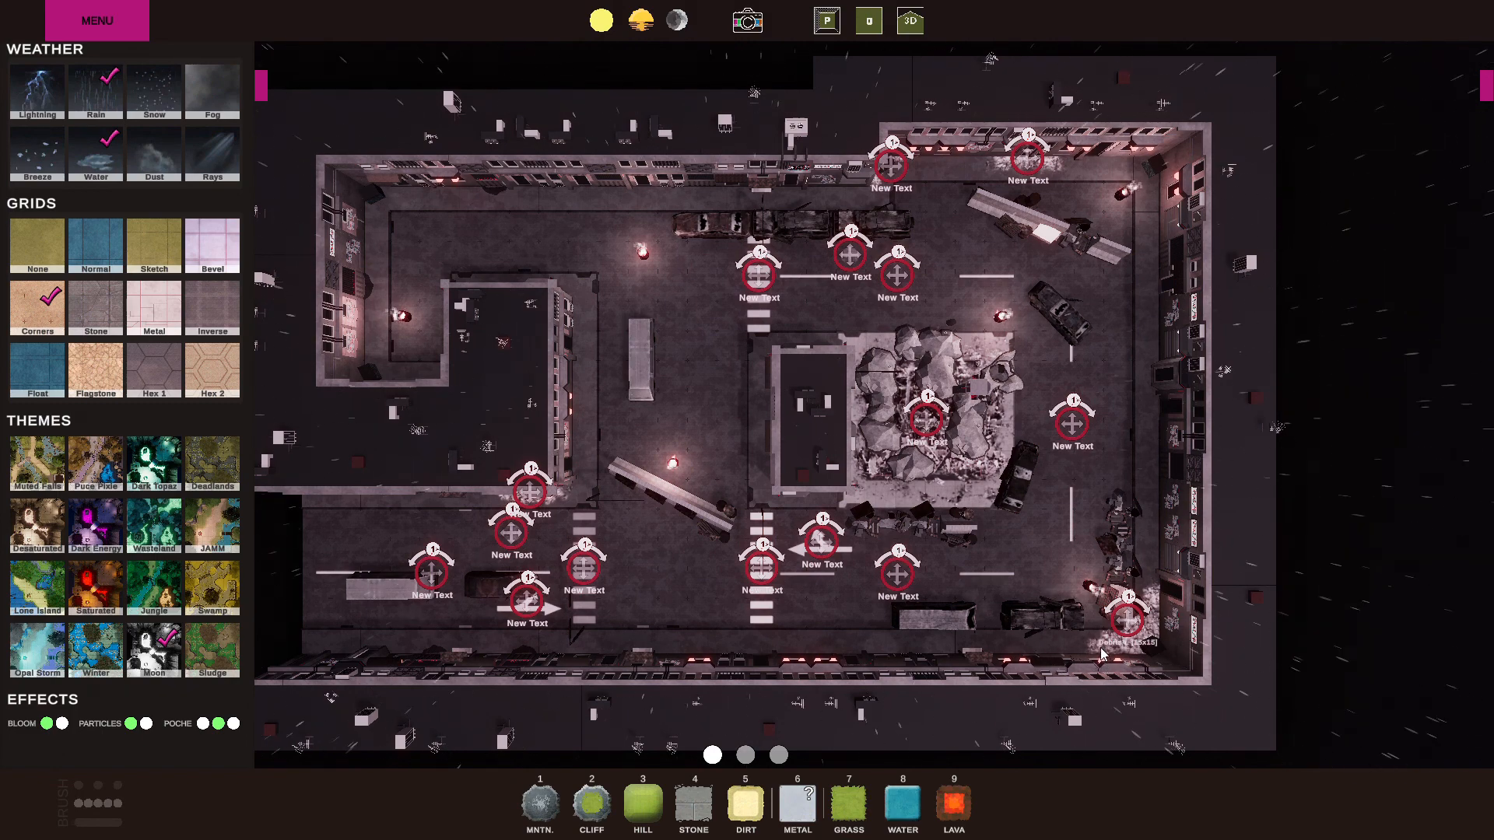
Close the open asset handles on the rubble, road markings and other assets along the city map's lower street.
{"action": "left_click", "coordinate": [1122, 621]}
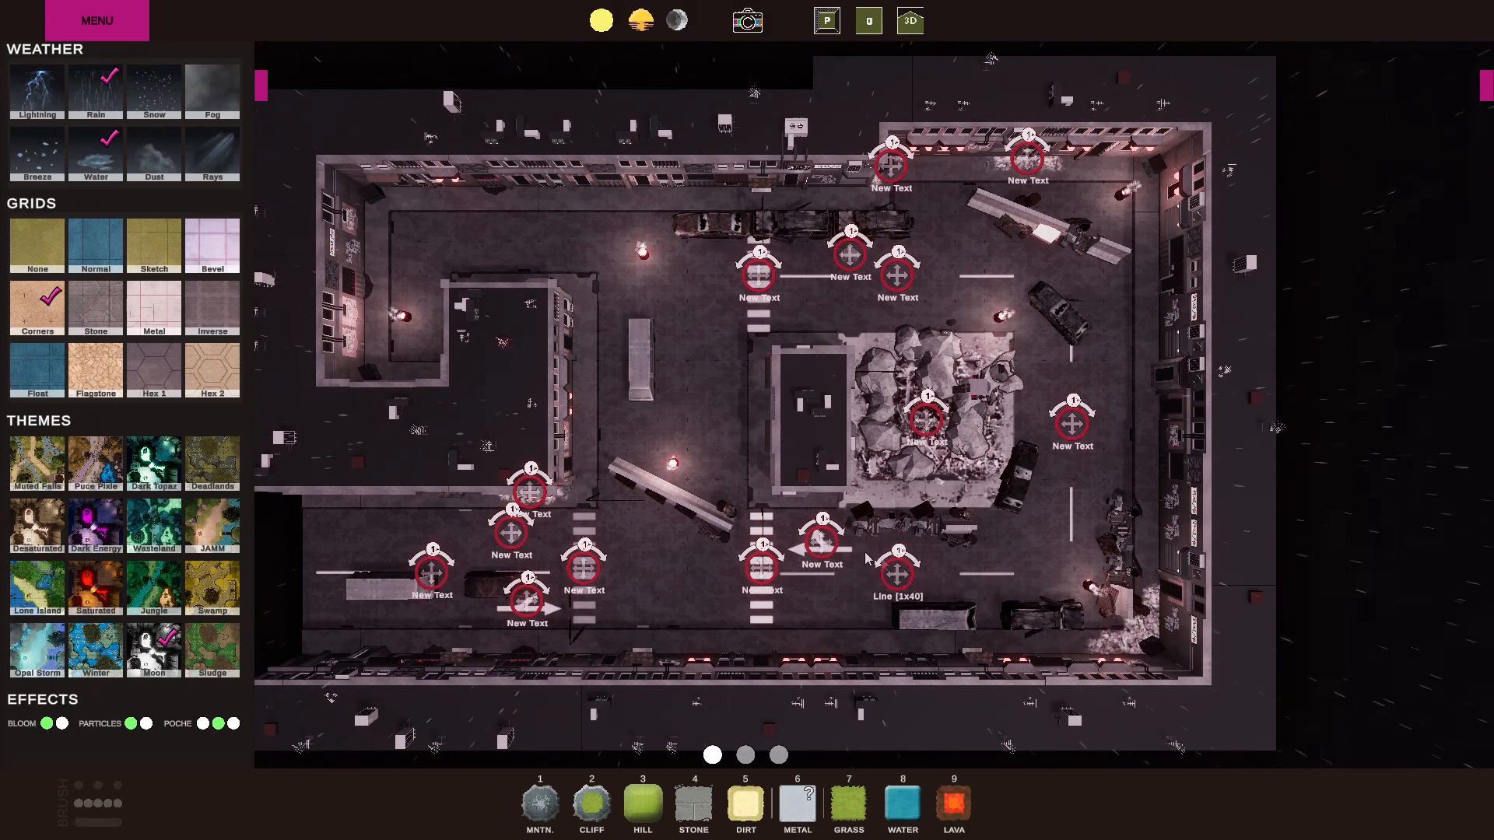
{"action": "left_click", "coordinate": [891, 568]}
{"action": "left_click", "coordinate": [820, 545]}
{"action": "left_click", "coordinate": [754, 571]}
{"action": "left_click", "coordinate": [598, 570]}
{"action": "left_click", "coordinate": [528, 600]}
{"action": "left_click", "coordinate": [432, 573]}
{"action": "left_click", "coordinate": [510, 533]}
{"action": "left_click", "coordinate": [530, 492]}
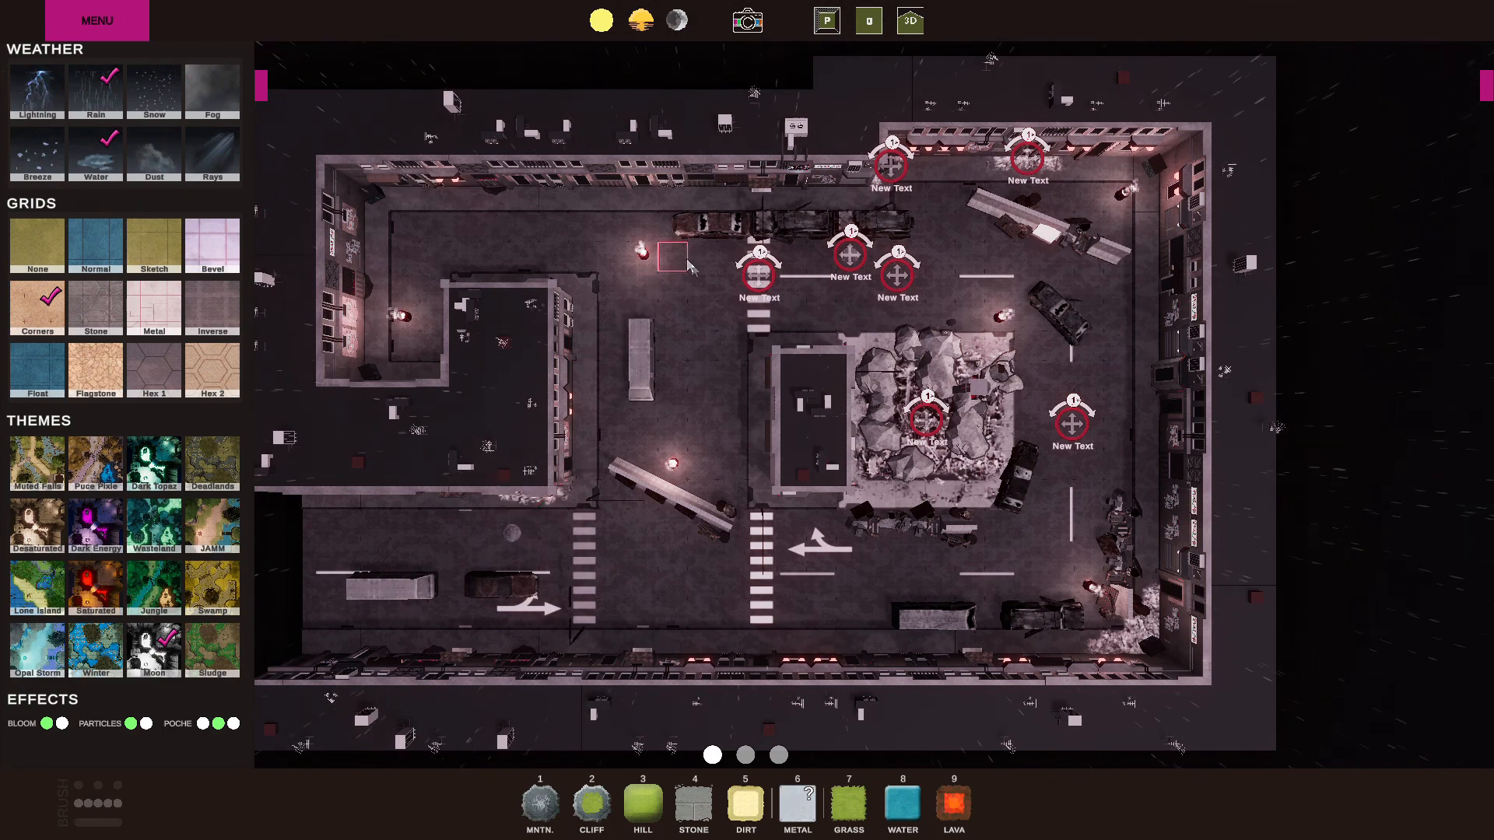
Close the remaining asset handles along the upper street and around the central rubble pile.
{"action": "left_click", "coordinate": [759, 274]}
{"action": "left_click", "coordinate": [849, 254]}
{"action": "left_click", "coordinate": [897, 274]}
{"action": "left_click", "coordinate": [891, 163]}
{"action": "left_click", "coordinate": [1027, 160]}
{"action": "left_click", "coordinate": [1072, 425]}
{"action": "left_click", "coordinate": [926, 420]}
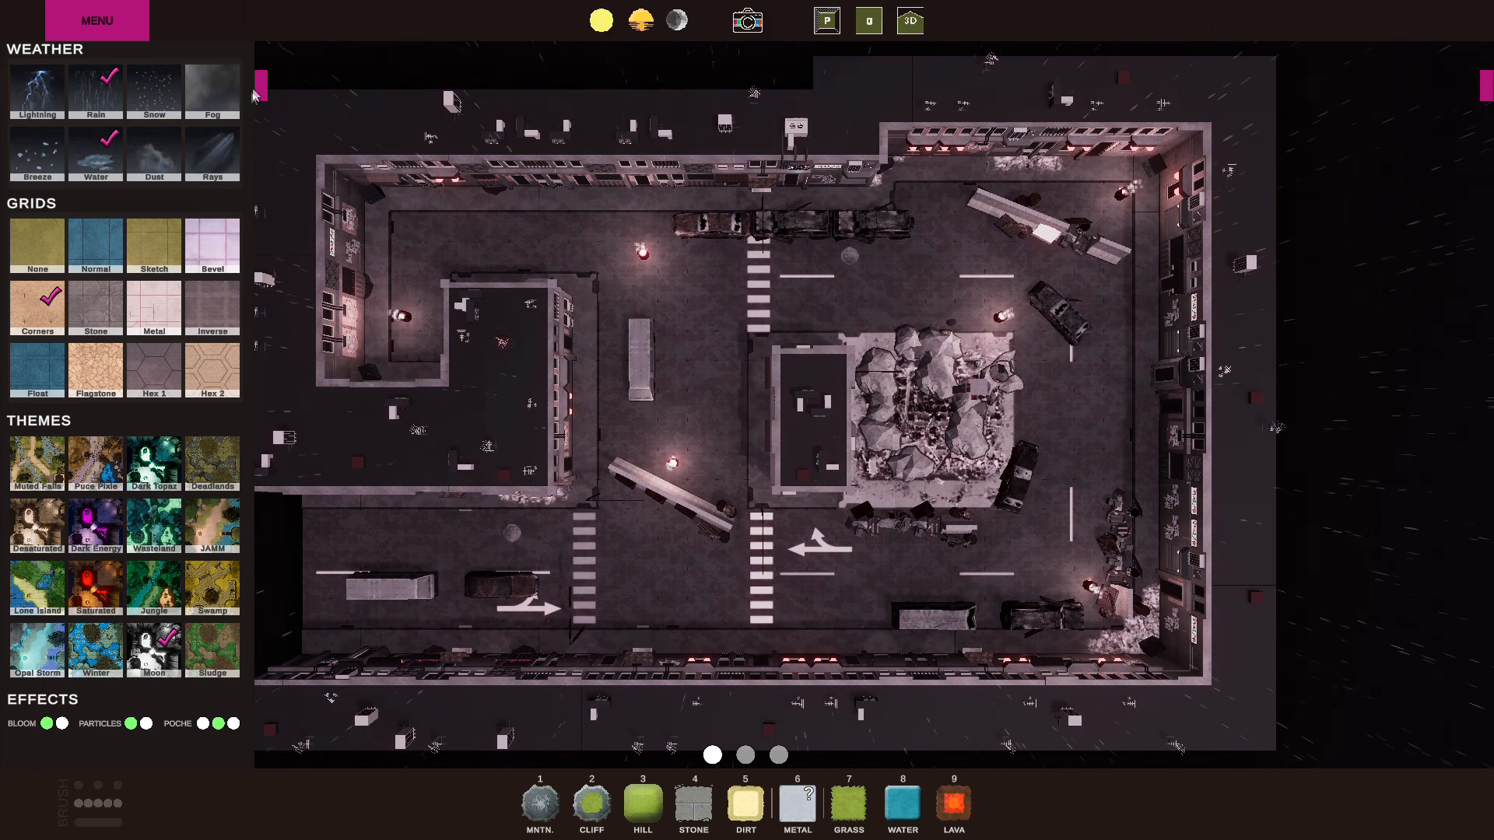
Look over the options in the main menu, resume the city map, and inspect its buildings, vehicles and rubble up close.
{"action": "left_click", "coordinate": [96, 25]}
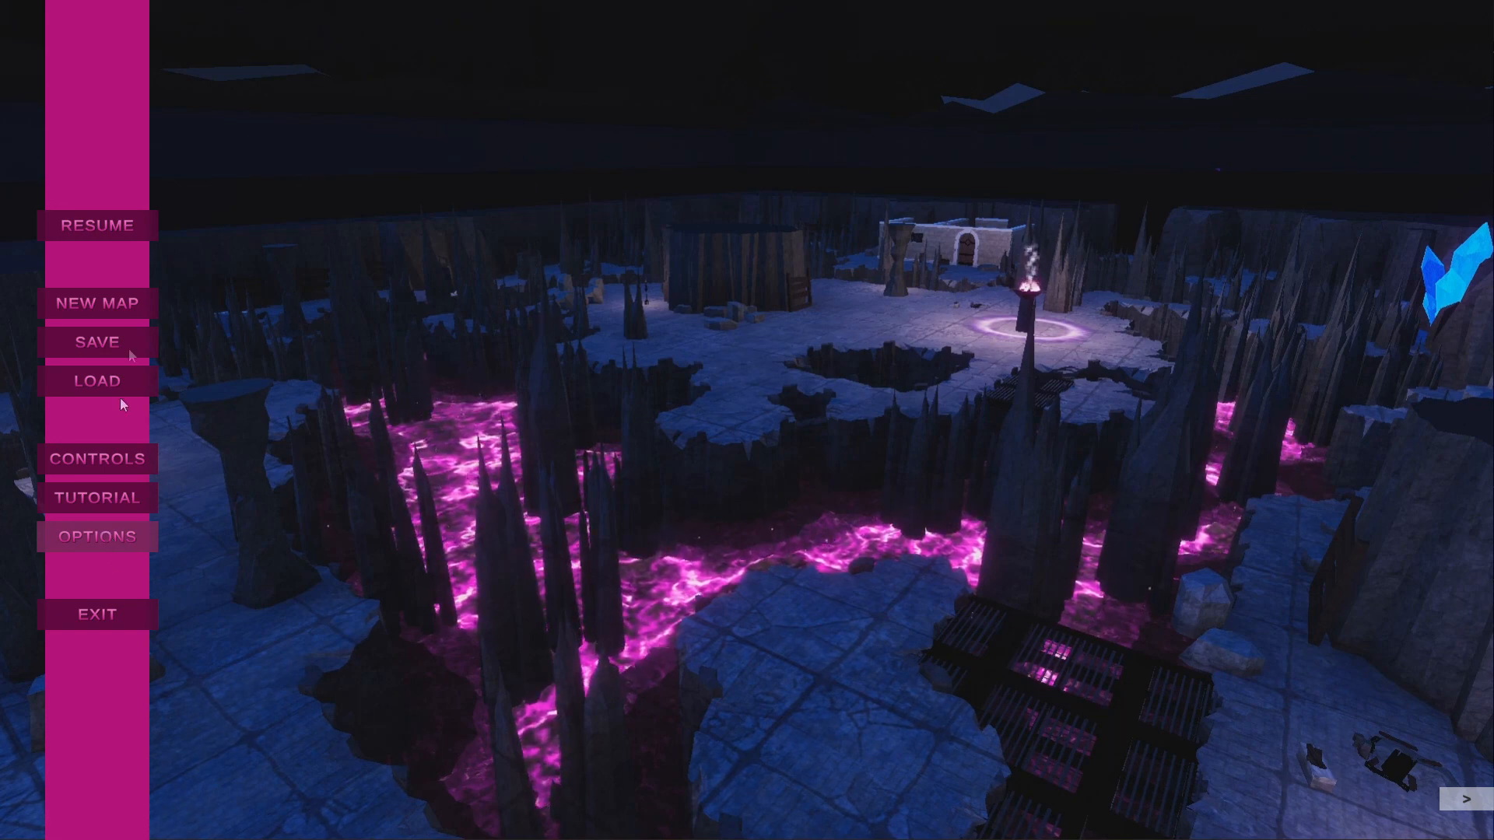
{"action": "left_click", "coordinate": [98, 226]}
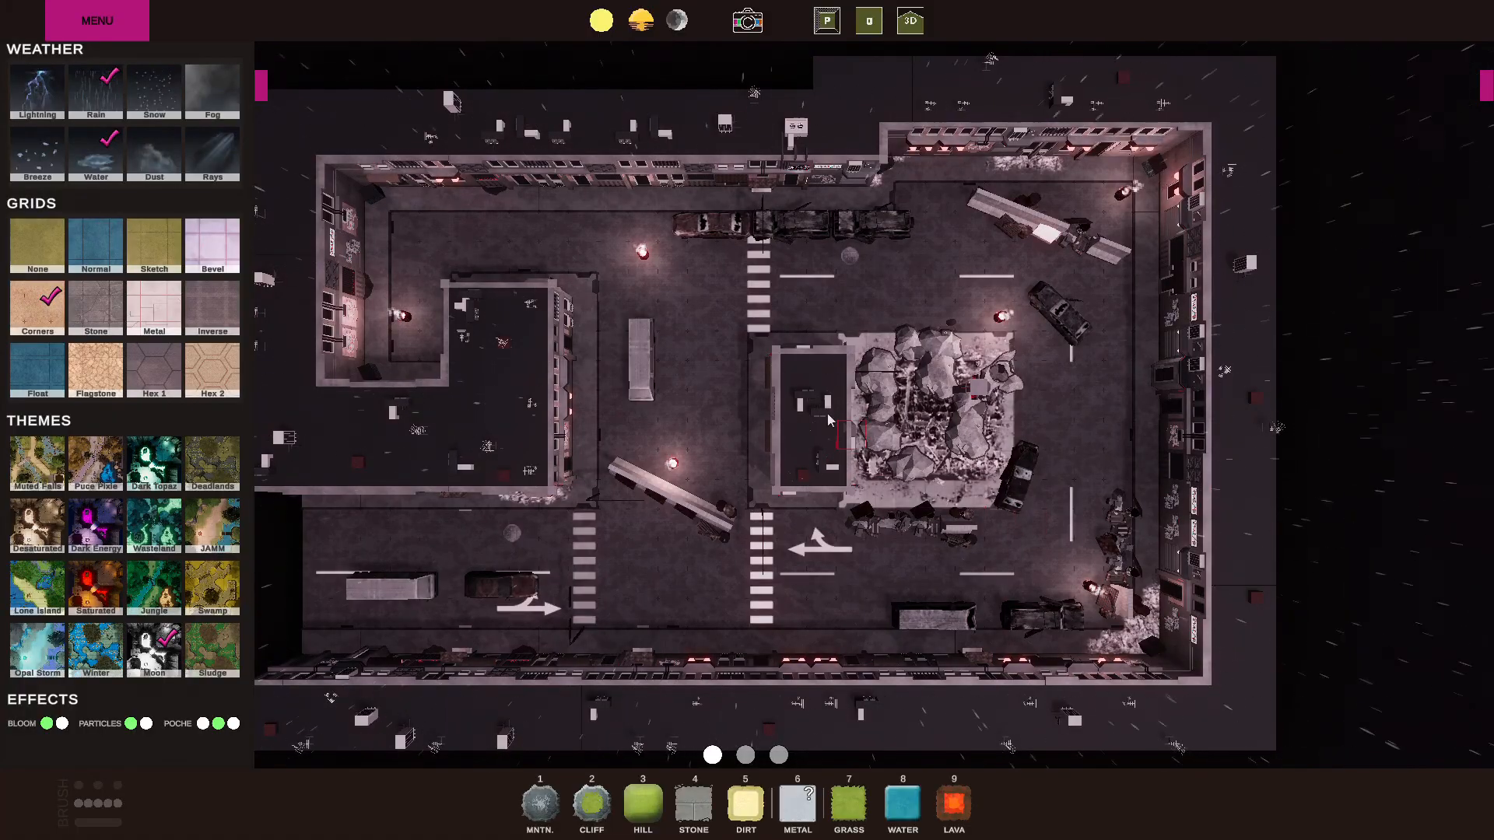
{"action": "scroll", "coordinate": [735, 474], "scroll_direction": "up", "scroll_amount": 2}
{"action": "scroll", "coordinate": [737, 477], "scroll_direction": "up", "scroll_amount": 3}
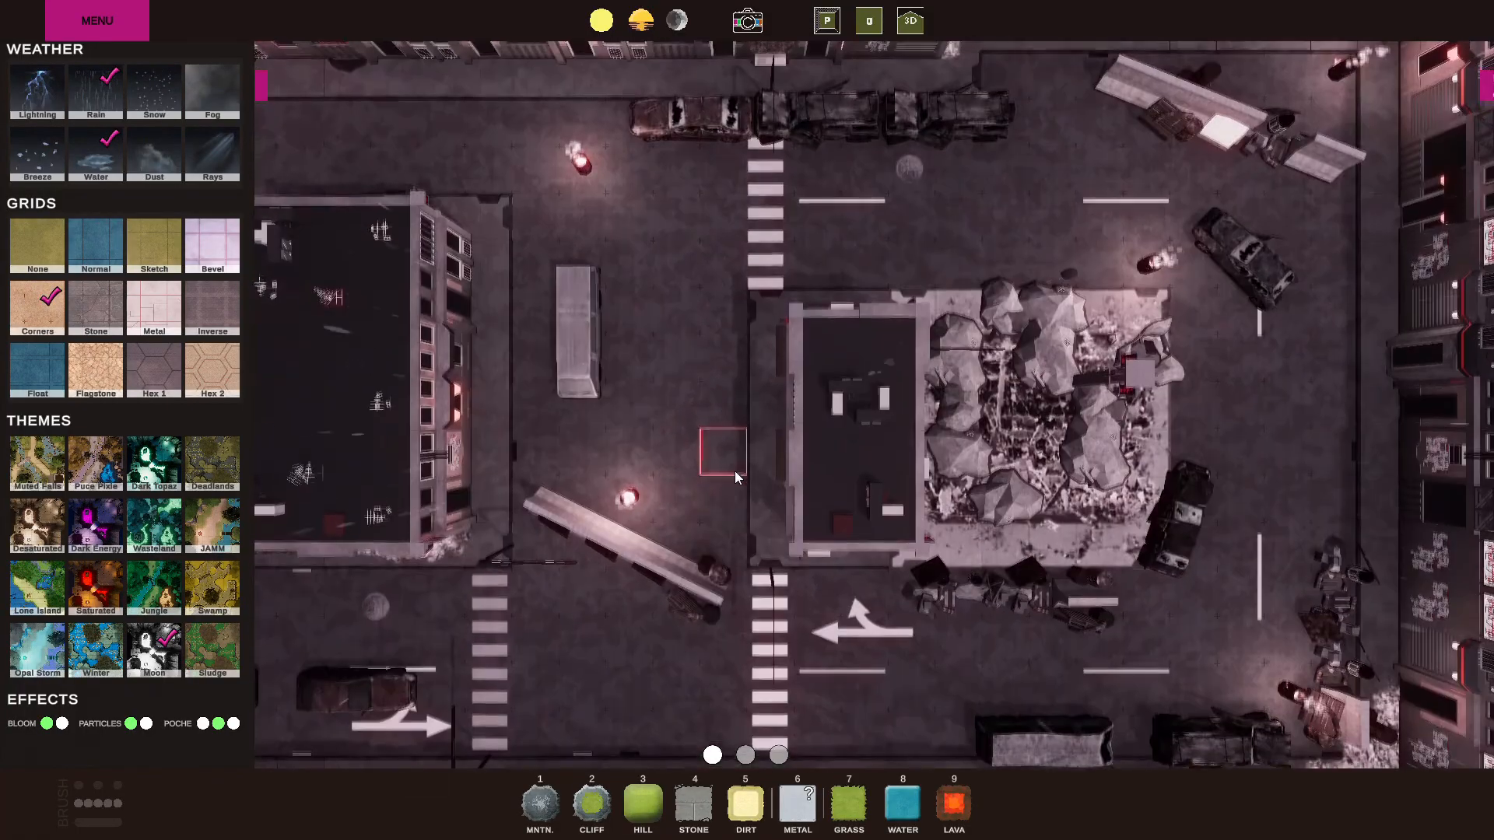
{"action": "key", "text": "w"}
{"action": "key", "text": "a"}
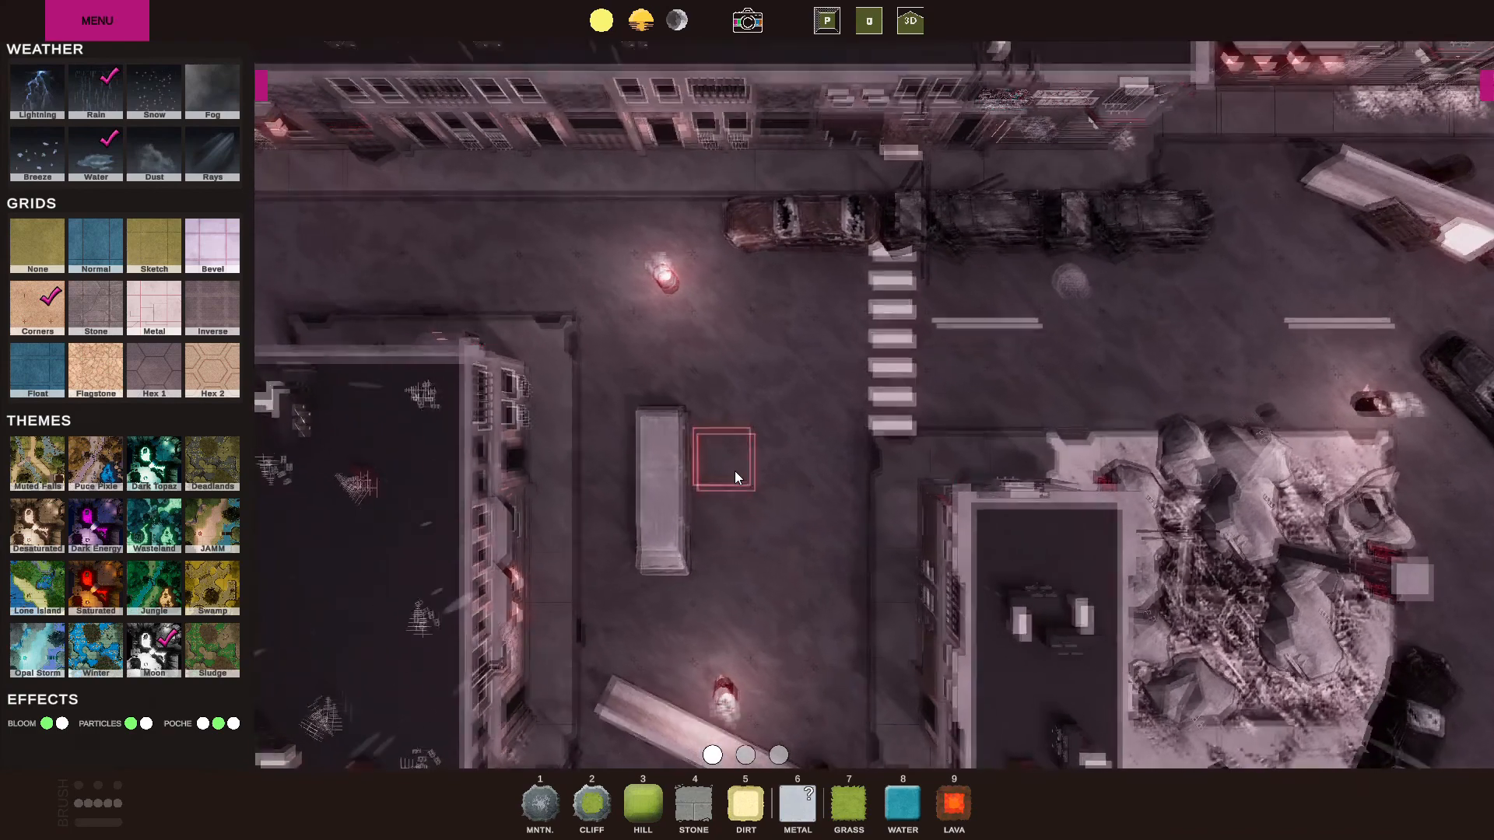
{"action": "key", "text": "d"}
{"action": "key", "text": "w"}
{"action": "key", "text": "s"}
{"action": "key", "text": "d"}
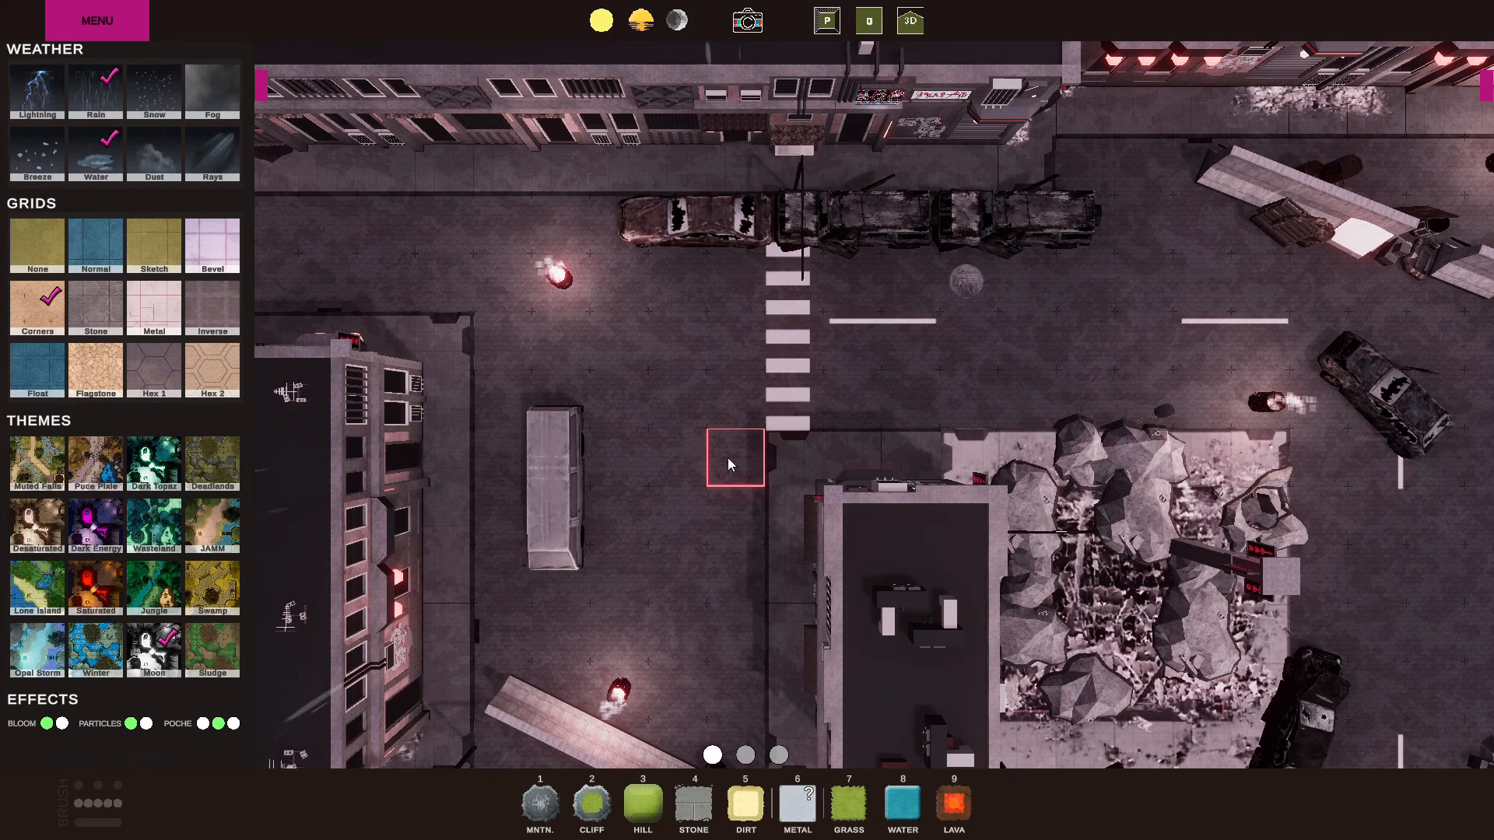
Create a new 30 x 20 map with the Grass base, keeping the name dirt.
{"action": "left_click", "coordinate": [98, 19]}
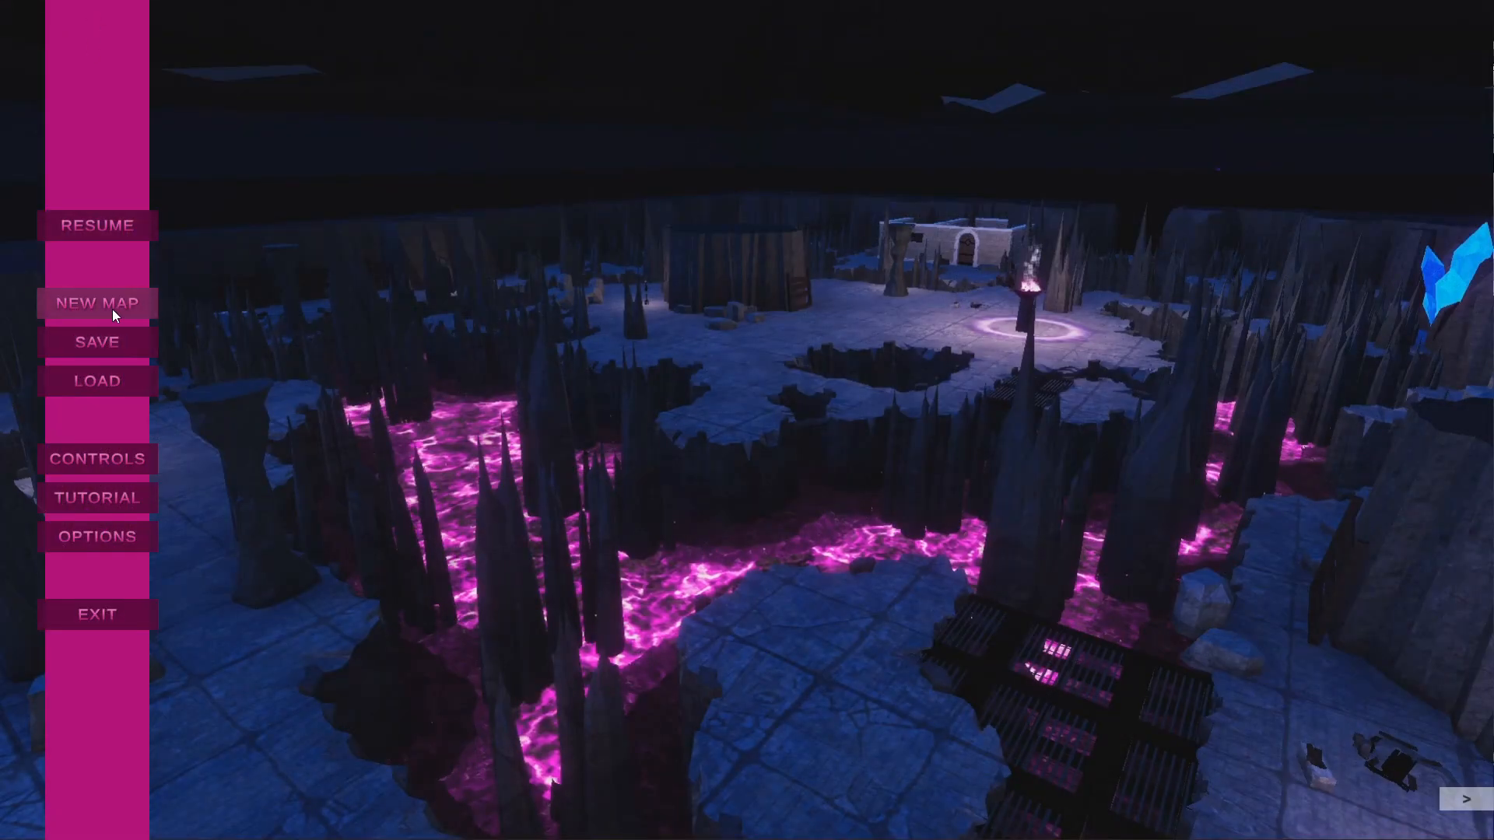
{"action": "left_click", "coordinate": [112, 309]}
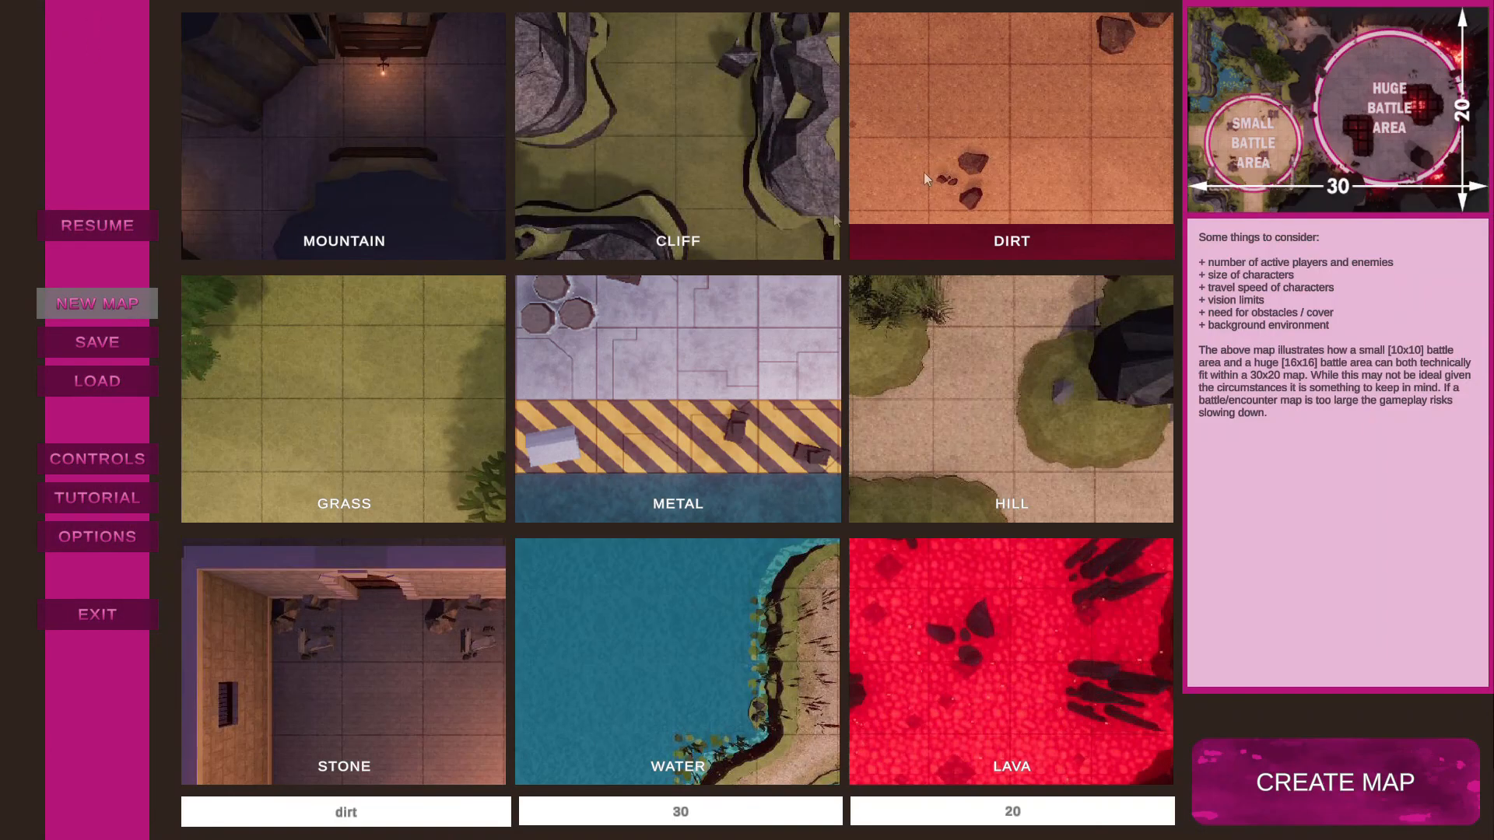
{"action": "left_click", "coordinate": [321, 385]}
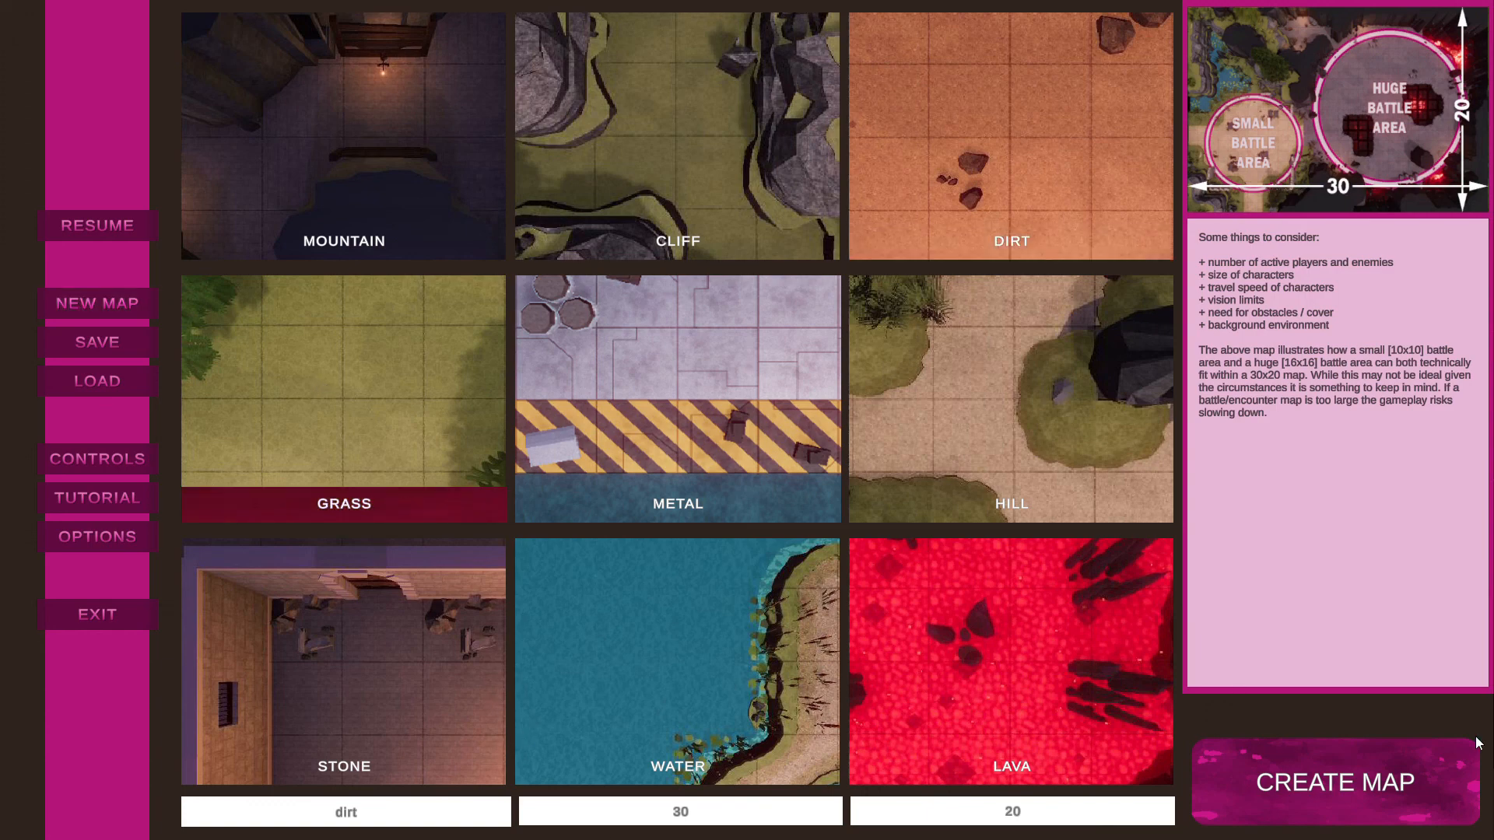
{"action": "left_click", "coordinate": [1377, 782]}
{"action": "scroll", "coordinate": [698, 461], "scroll_direction": "up", "scroll_amount": 3}
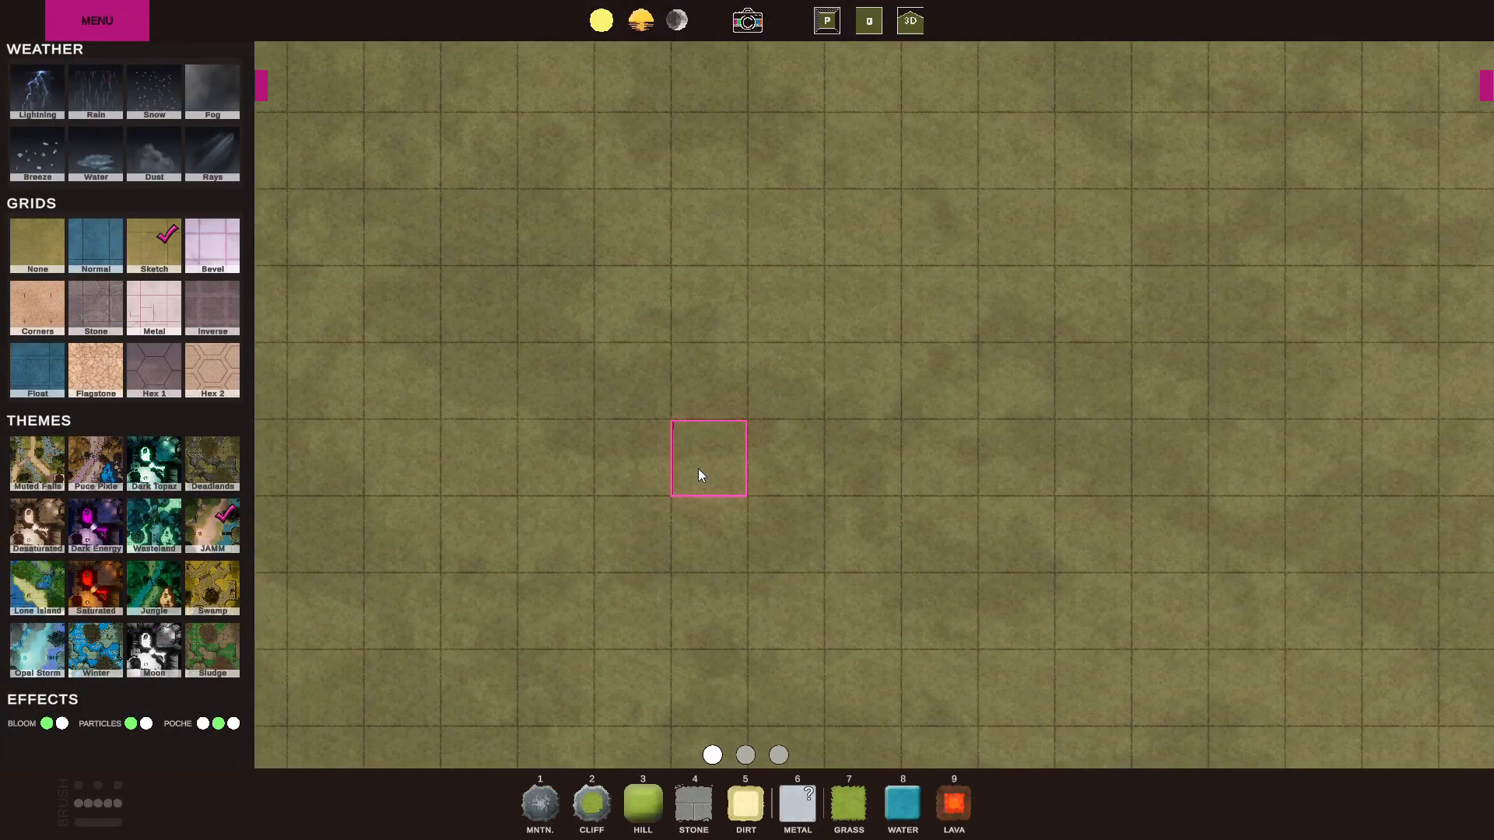
Read the Metal tool help, going through the Intro, Sci-Fi, Outpost, Urban and Orc Camp pages.
{"action": "left_click", "coordinate": [768, 810]}
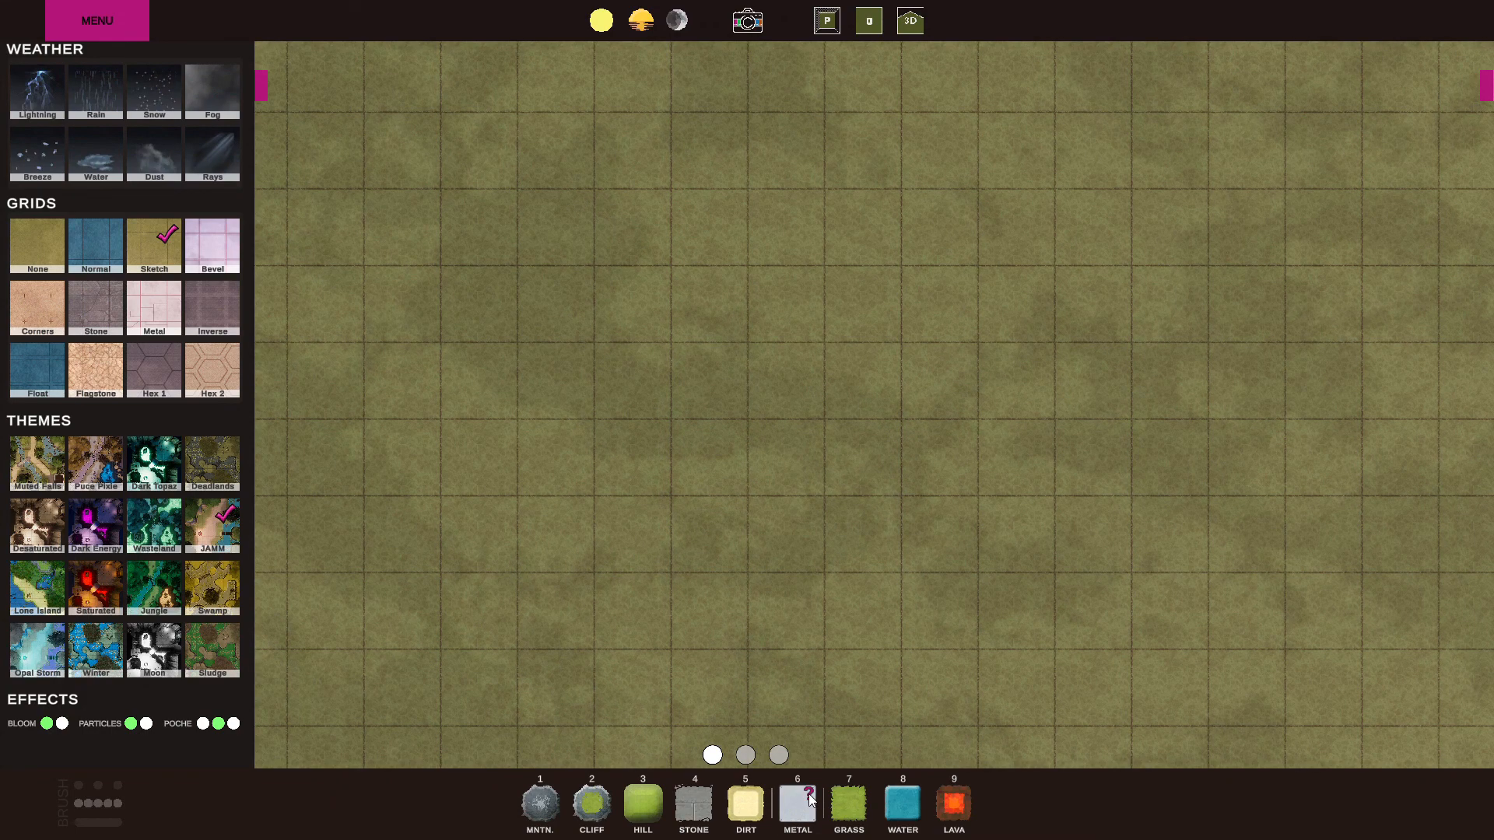
{"action": "left_click", "coordinate": [810, 800]}
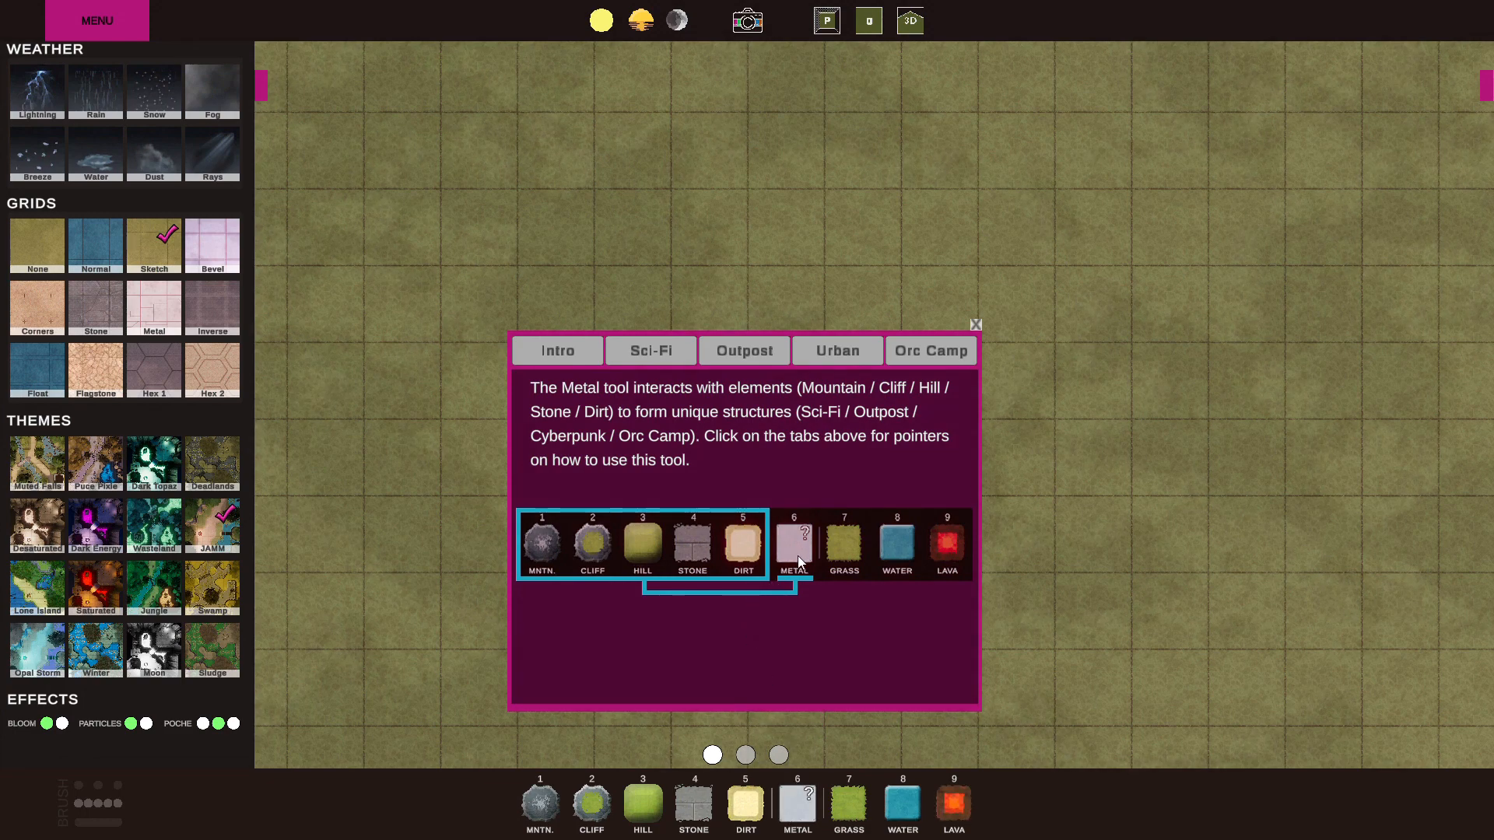
{"action": "left_click", "coordinate": [649, 350]}
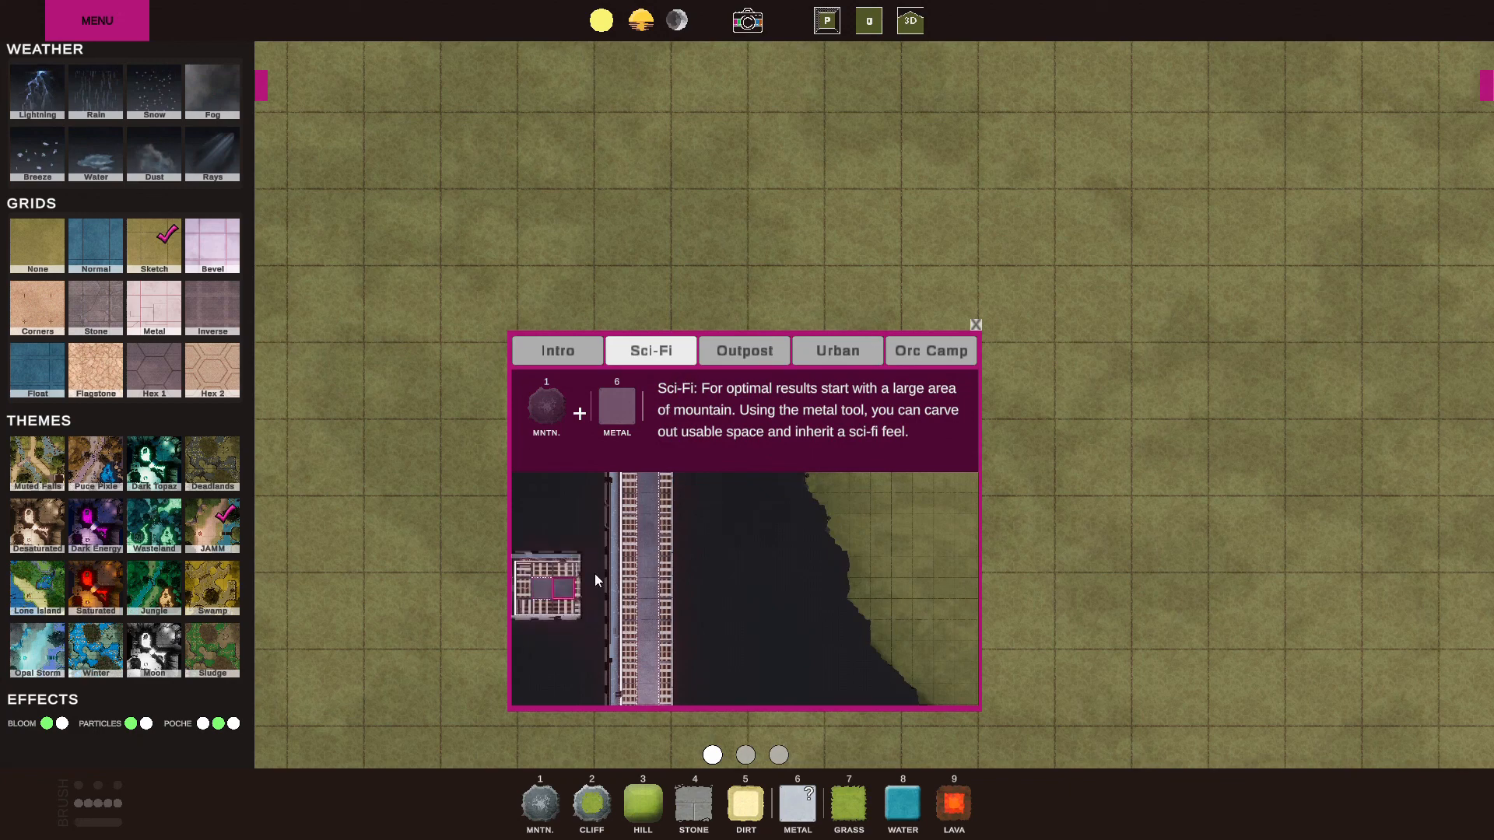
{"action": "left_click", "coordinate": [736, 352]}
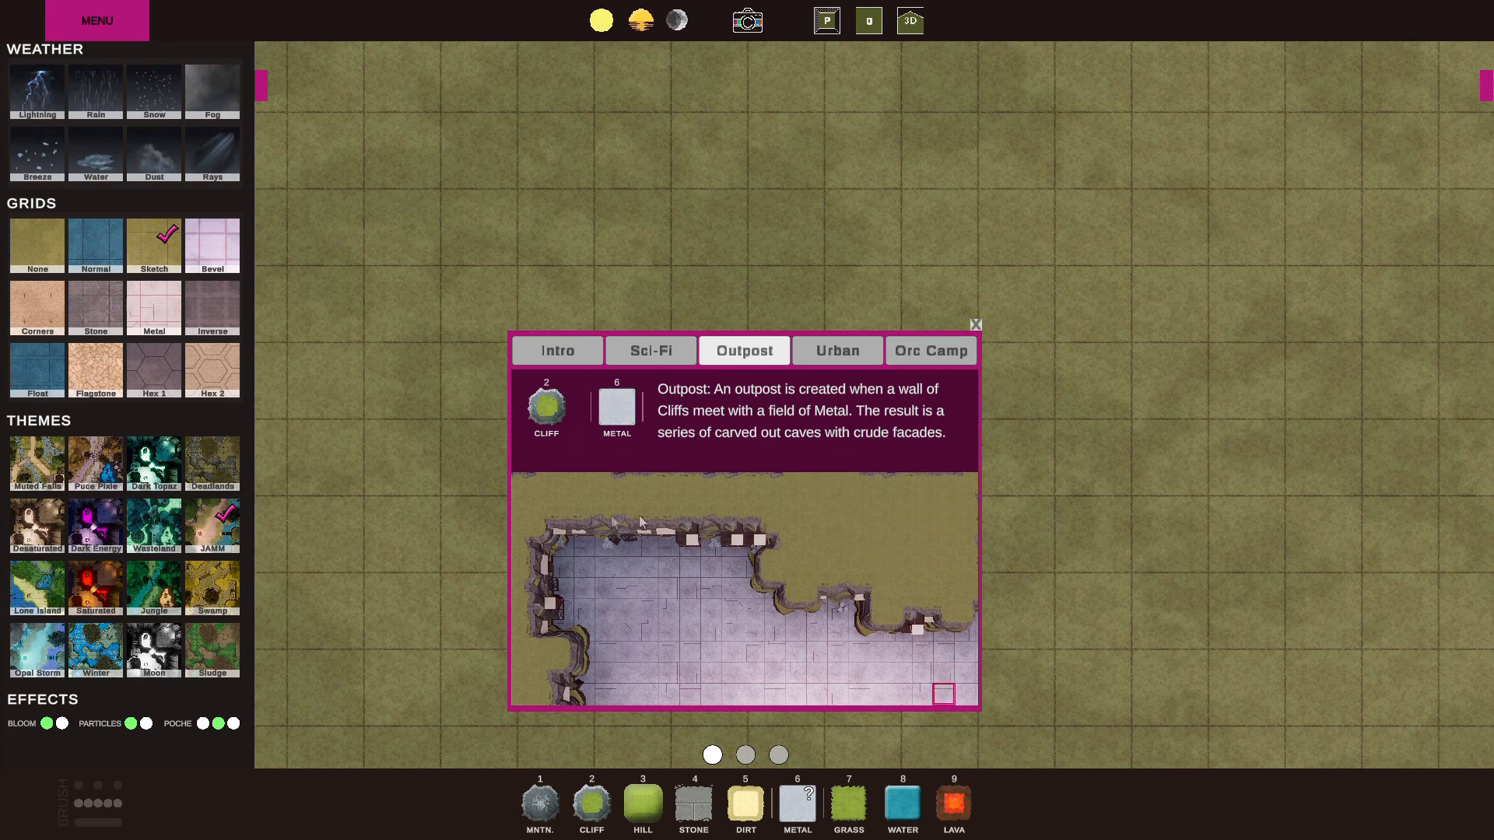
{"action": "left_click", "coordinate": [839, 349]}
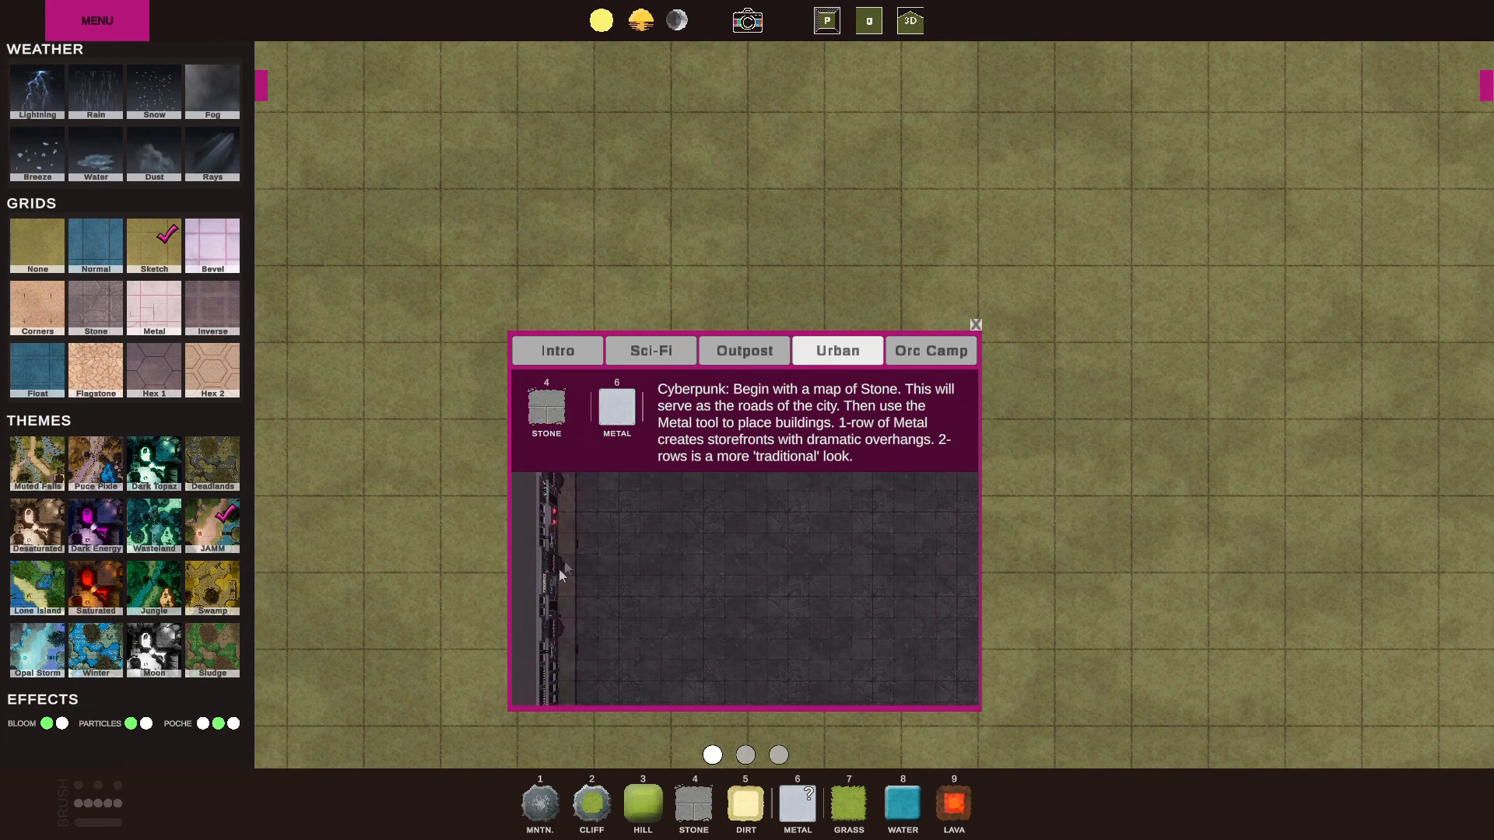
{"action": "left_click", "coordinate": [926, 352]}
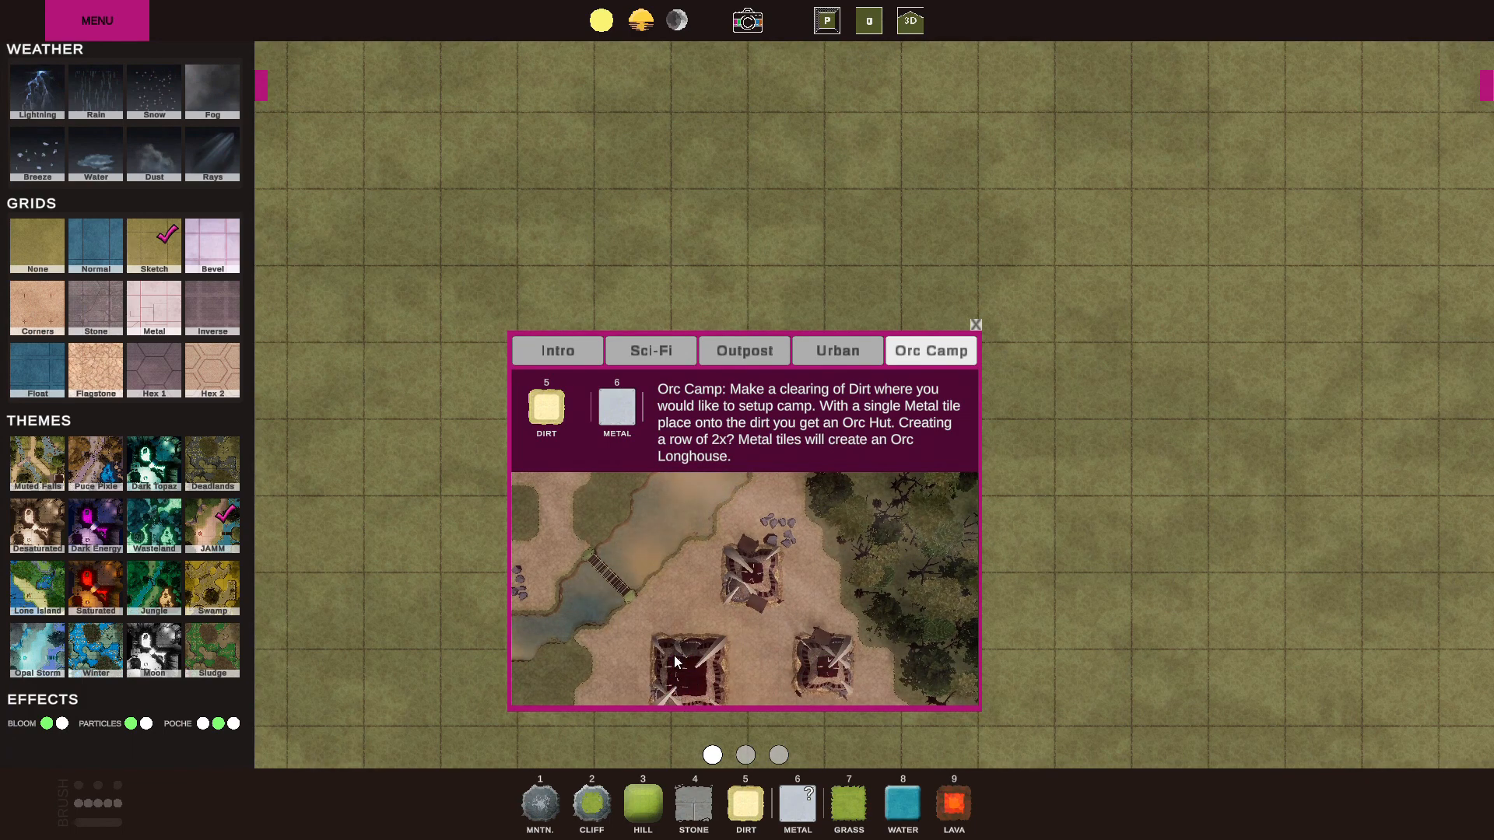
{"action": "left_click", "coordinate": [975, 321]}
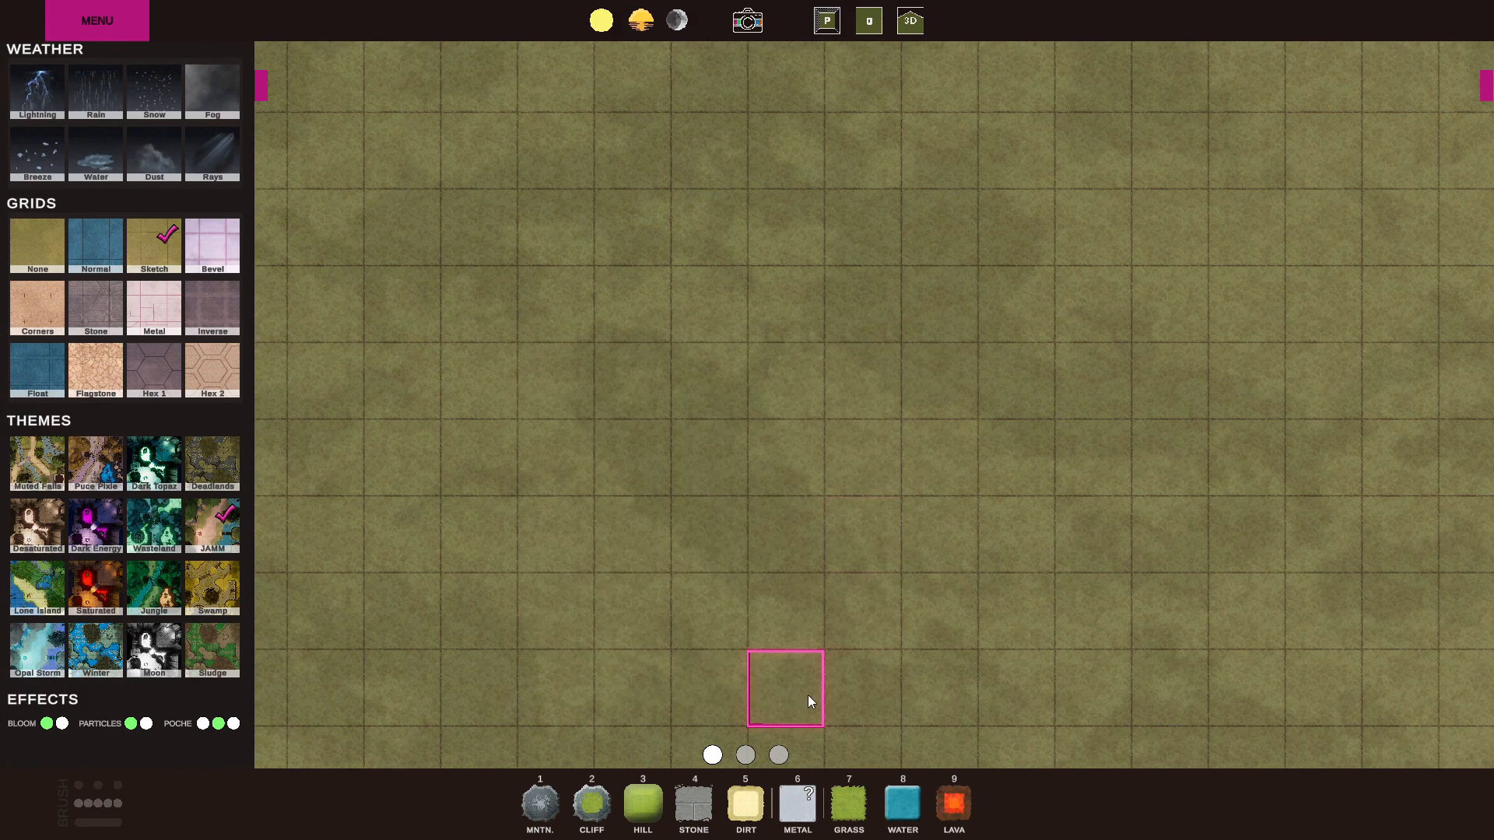
Paint a 4 x 4 square of Metal tiles on the empty grass map.
{"action": "left_click", "coordinate": [790, 805]}
{"action": "mouse_move", "coordinate": [577, 226]}
{"action": "left_mouse_down"}
{"action": "mouse_move", "coordinate": [710, 227]}
{"action": "mouse_move", "coordinate": [761, 267]}
{"action": "mouse_move", "coordinate": [772, 420]}
{"action": "mouse_move", "coordinate": [568, 437]}
{"action": "mouse_move", "coordinate": [733, 339]}
{"action": "left_mouse_up"}
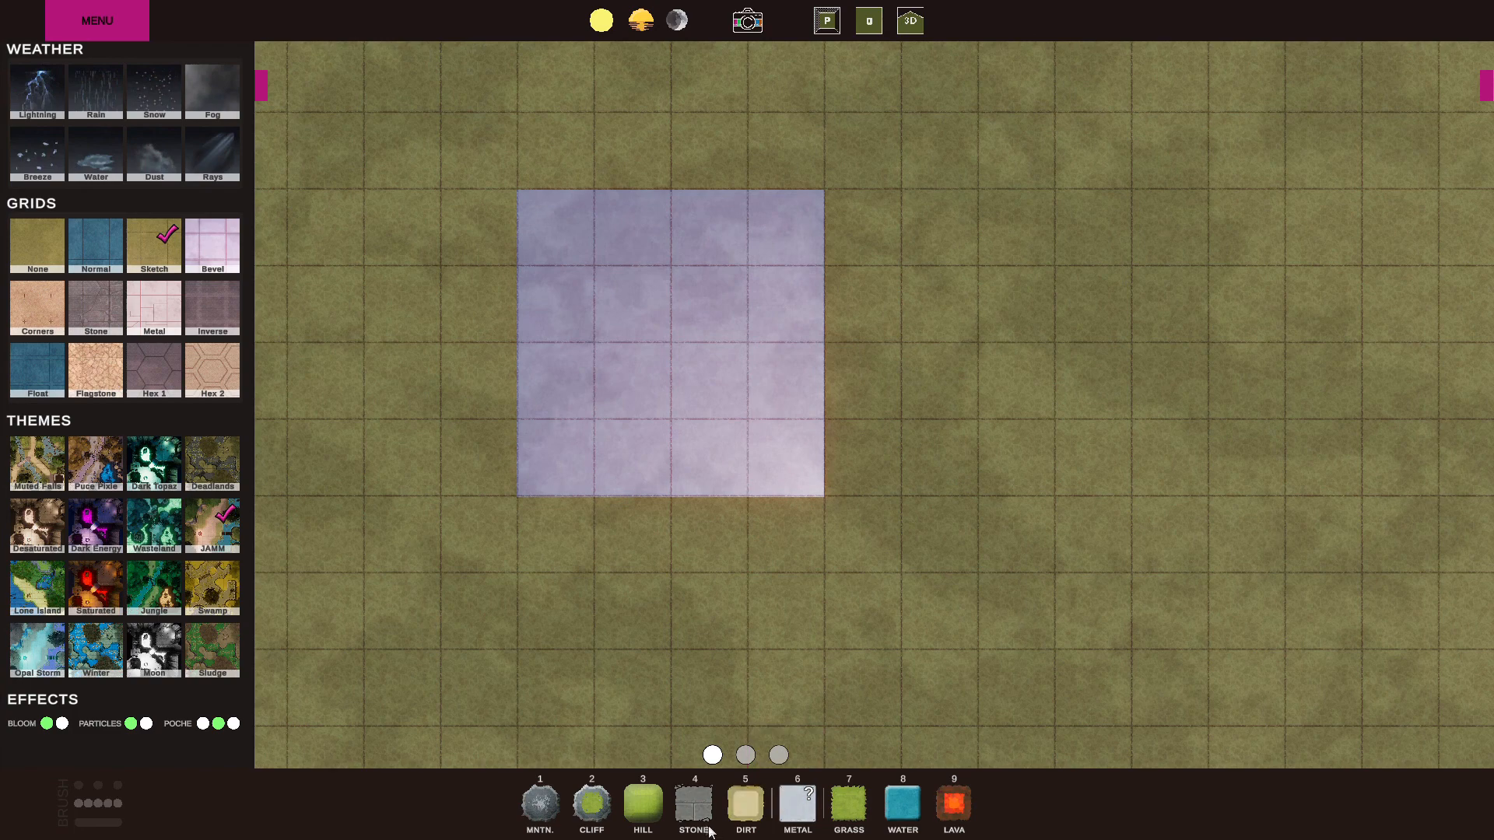
Paint an irregular Dirt clearing near the map's east edge and put a Metal tile in its middle to build an orc hut.
{"action": "left_click", "coordinate": [691, 807]}
{"action": "left_click", "coordinate": [762, 808]}
{"action": "key", "text": "d"}
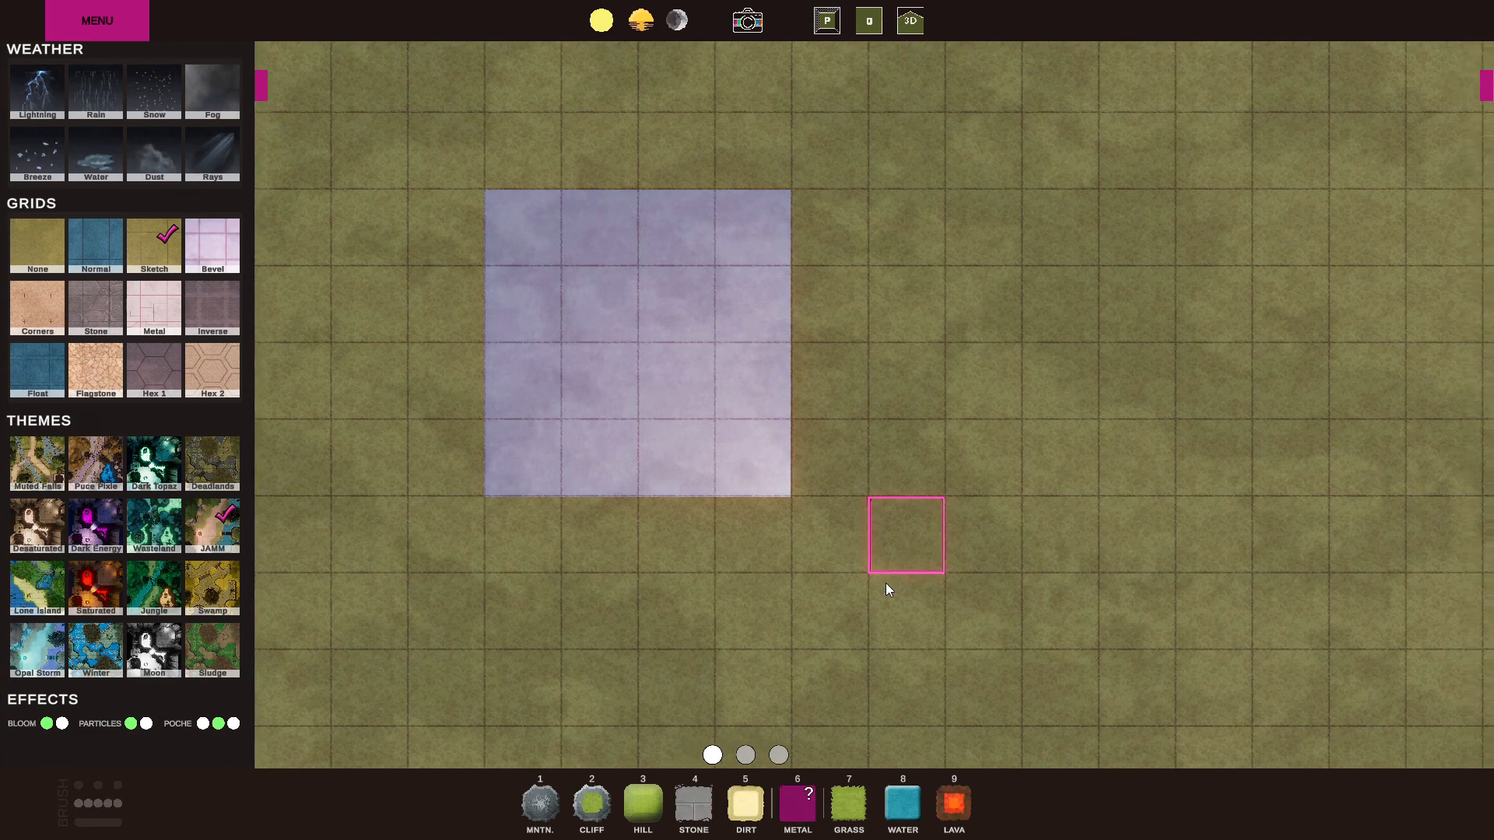
{"action": "scroll", "coordinate": [973, 553], "scroll_direction": "down", "scroll_amount": 3}
{"action": "mouse_move", "coordinate": [1071, 526]}
{"action": "left_mouse_down"}
{"action": "mouse_move", "coordinate": [1164, 340]}
{"action": "mouse_move", "coordinate": [1131, 490]}
{"action": "mouse_move", "coordinate": [1150, 610]}
{"action": "mouse_move", "coordinate": [870, 666]}
{"action": "left_mouse_up"}
{"action": "left_click", "coordinate": [798, 803]}
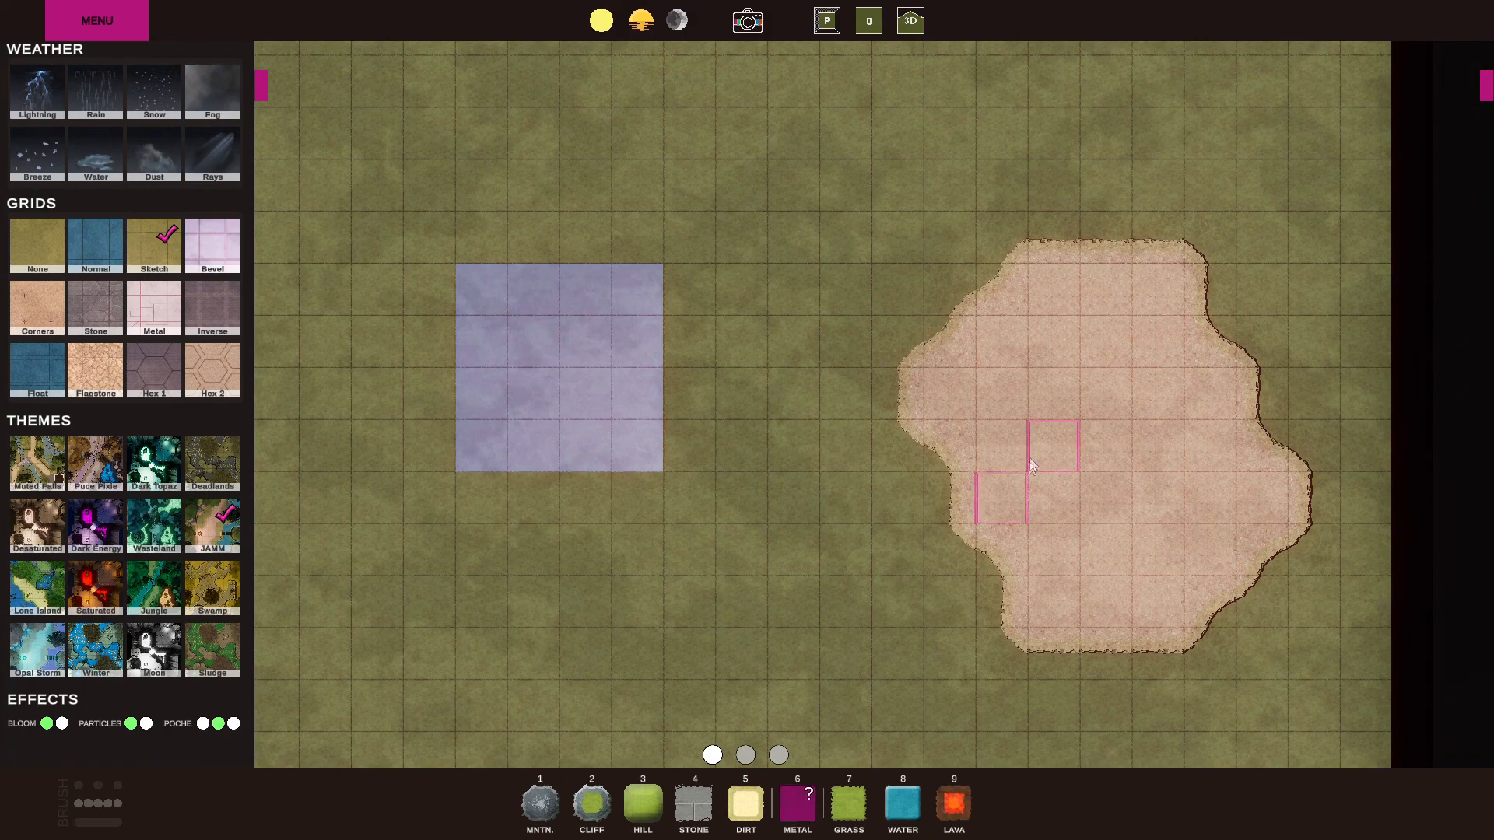
{"action": "left_click", "coordinate": [1113, 447]}
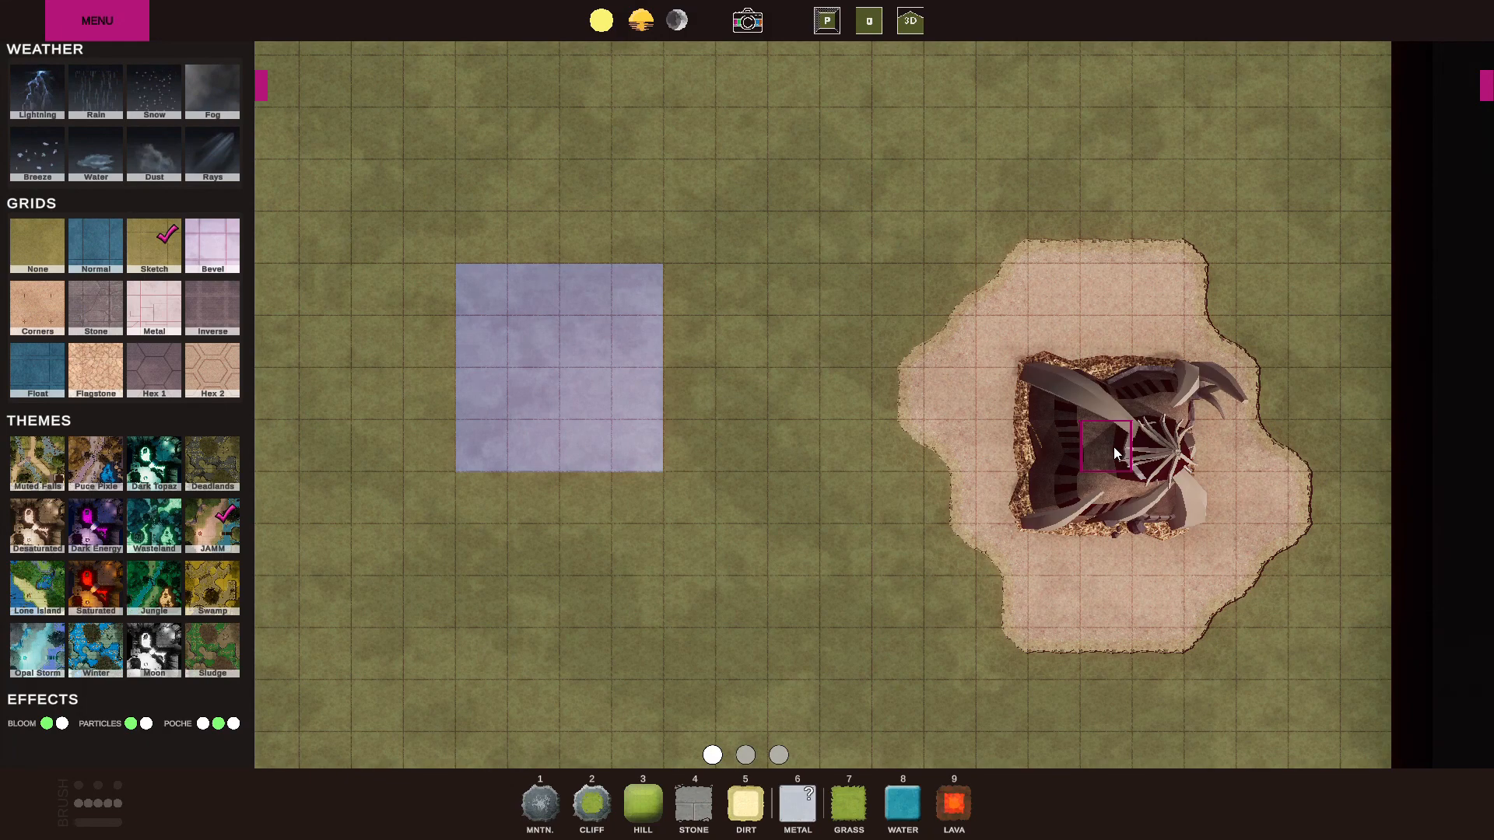
Switch to the 3D view and inspect the orc hut from several angles and distances.
{"action": "left_click", "coordinate": [910, 22]}
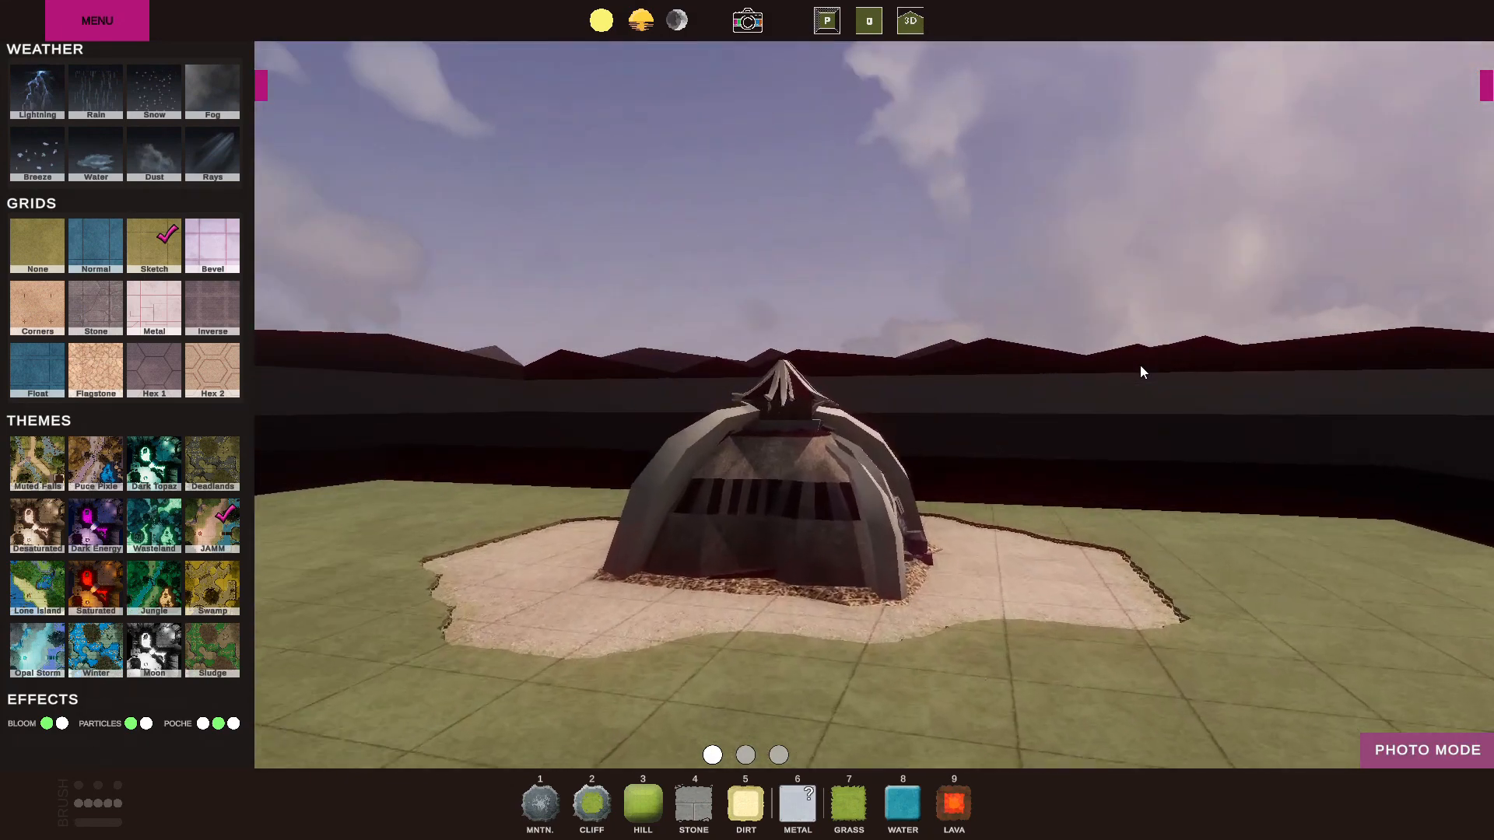
{"action": "scroll", "coordinate": [1140, 366], "scroll_direction": "up", "scroll_amount": 4}
{"action": "middle_click_drag", "start_coordinate": [1140, 366], "coordinate": [632, 465]}
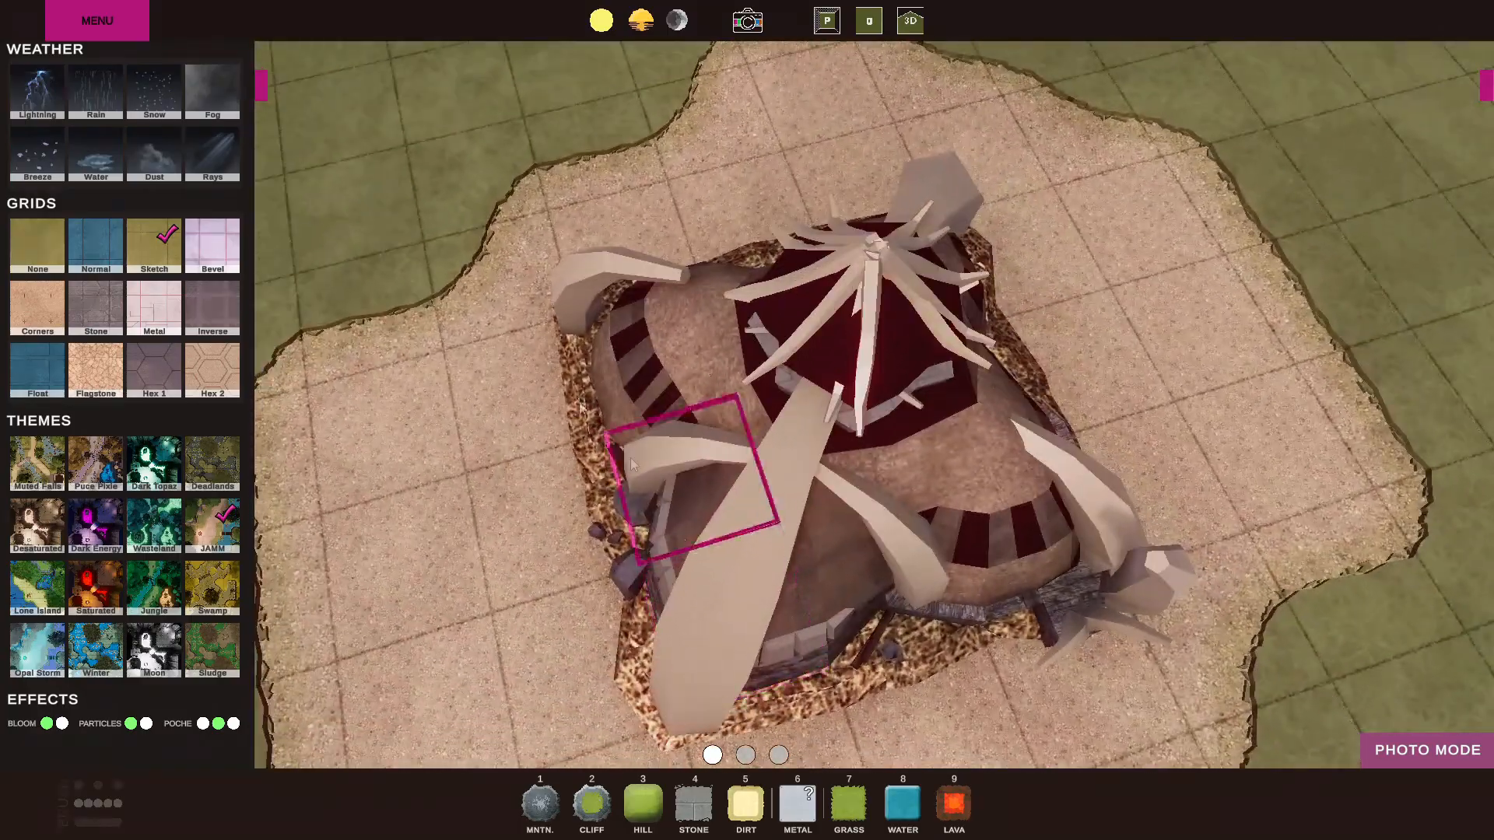
{"action": "scroll", "coordinate": [903, 272], "scroll_direction": "up", "scroll_amount": 3}
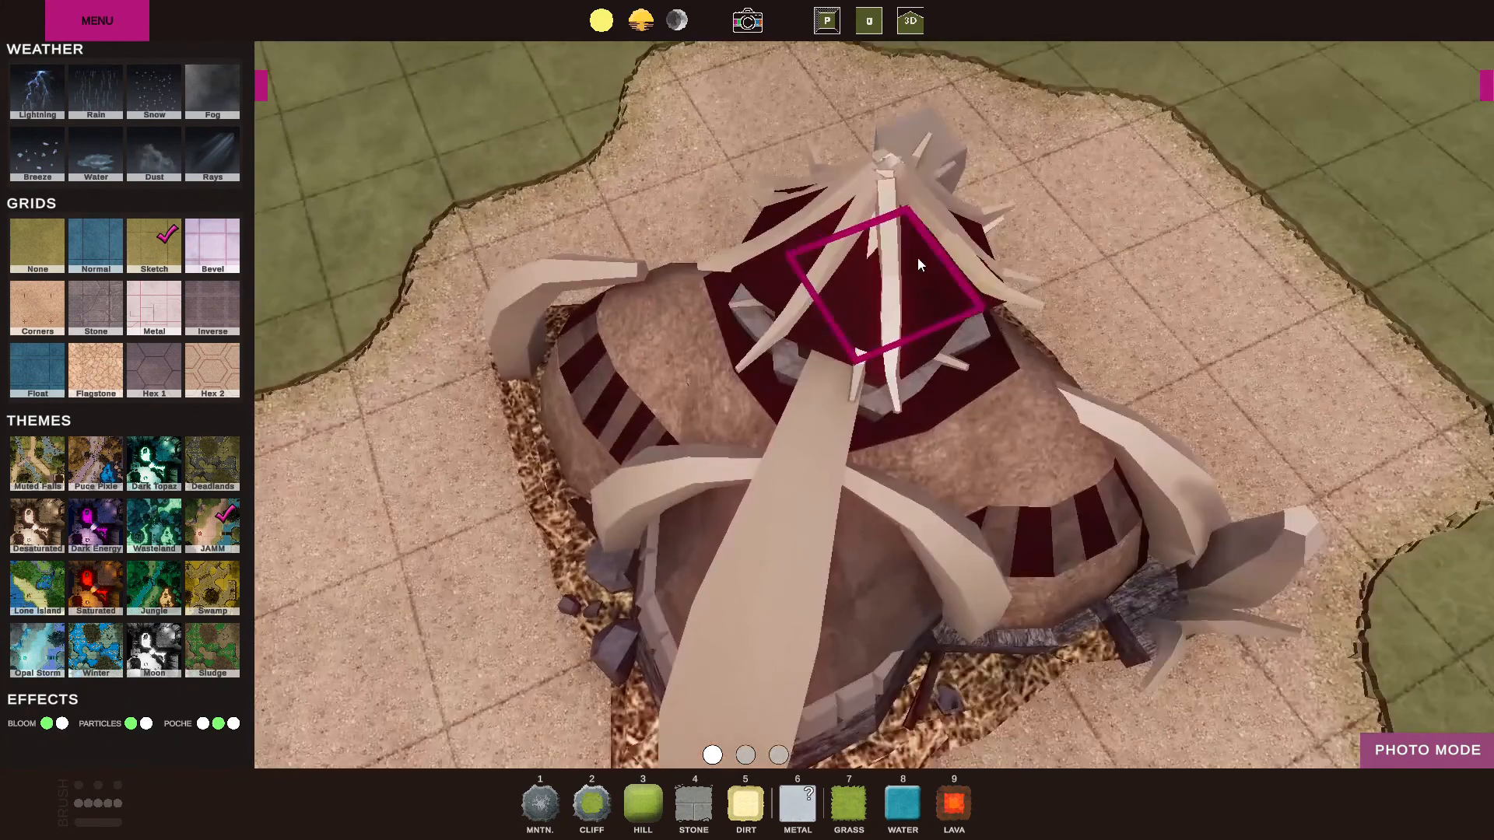
{"action": "scroll", "coordinate": [918, 257], "scroll_direction": "down", "scroll_amount": 4}
{"action": "middle_click_drag", "start_coordinate": [917, 257], "coordinate": [1067, 274]}
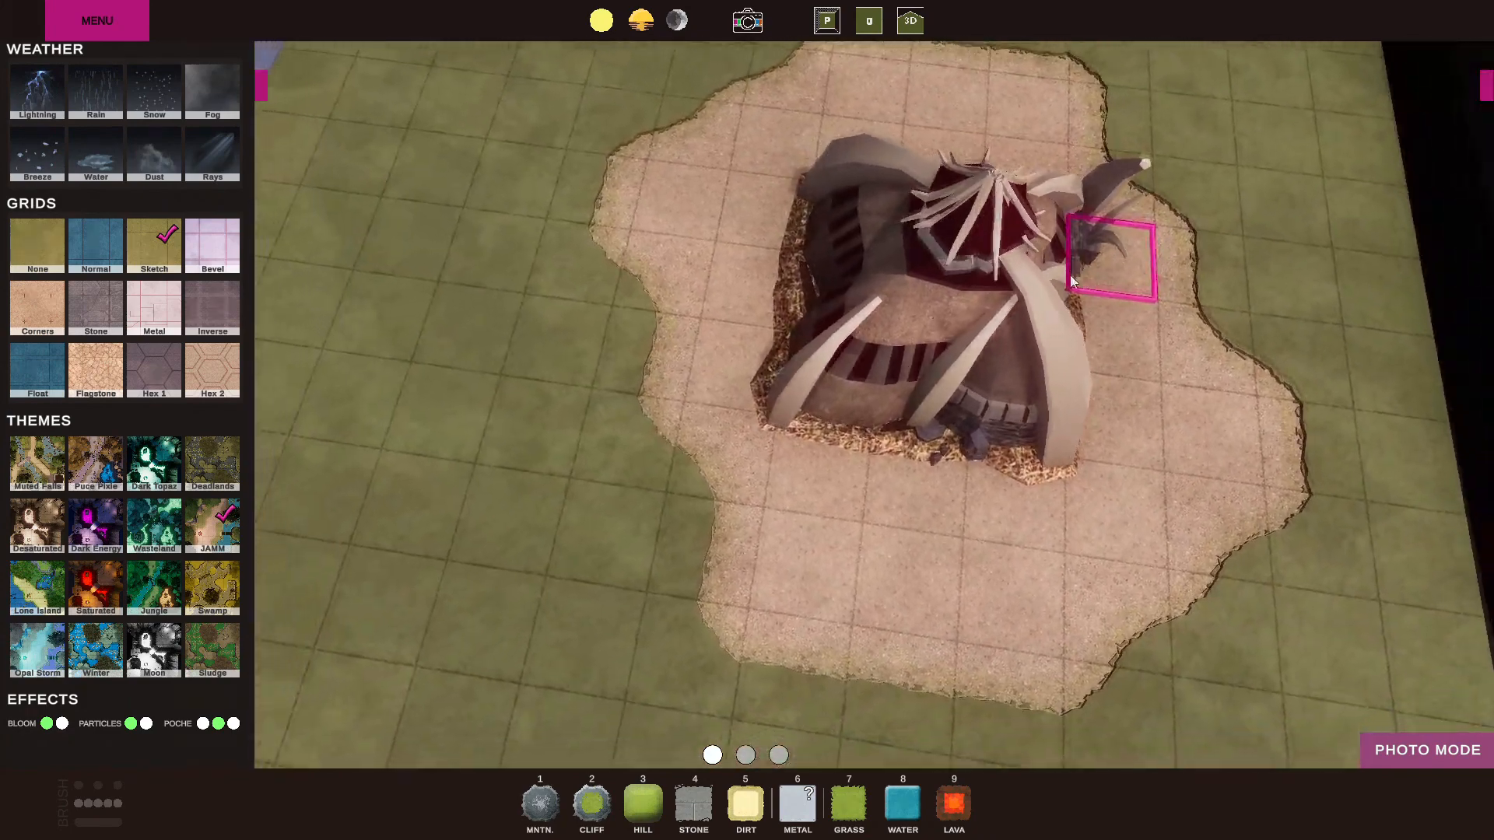
{"action": "key", "text": "space"}
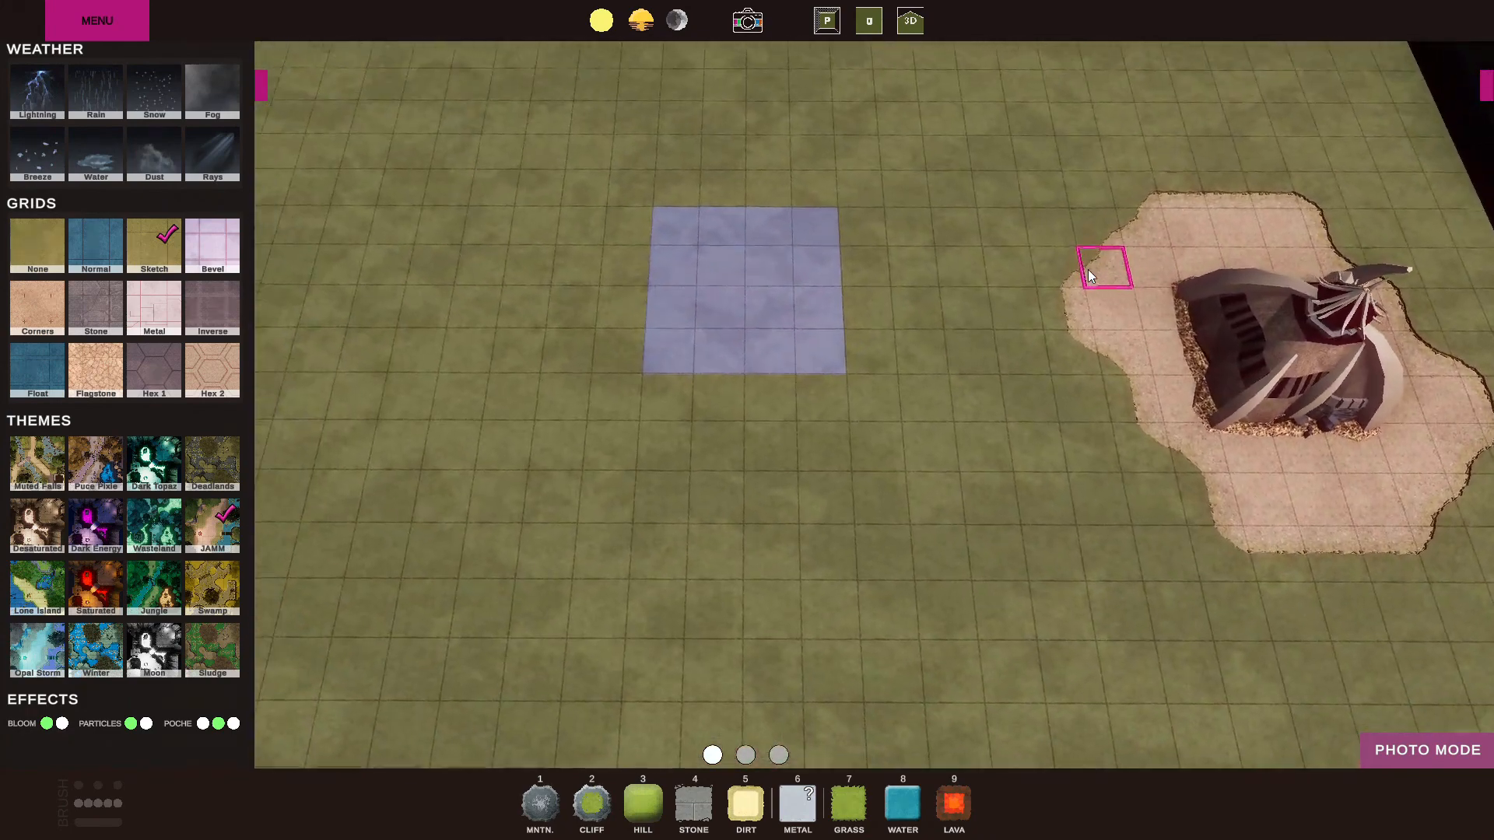
Paint Grass over the square of Metal tiles beside the dirt clearing.
{"action": "left_click", "coordinate": [692, 800]}
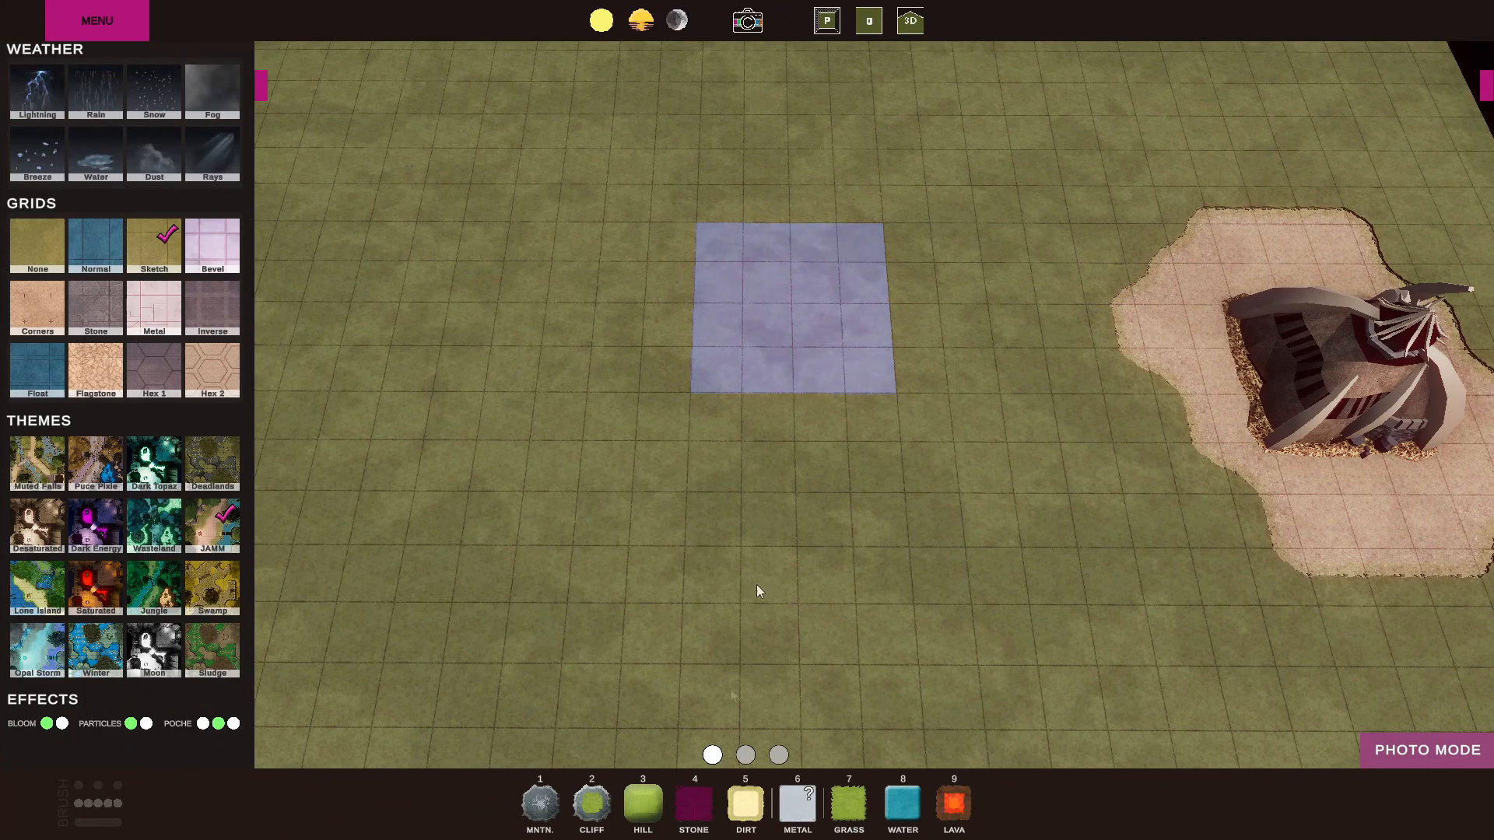
{"action": "left_click", "coordinate": [844, 806]}
{"action": "mouse_move", "coordinate": [769, 331]}
{"action": "left_mouse_down"}
{"action": "mouse_move", "coordinate": [783, 395]}
{"action": "mouse_move", "coordinate": [733, 286]}
{"action": "mouse_move", "coordinate": [803, 240]}
{"action": "mouse_move", "coordinate": [809, 591]}
{"action": "left_mouse_up"}
Paint a rectangular Stone area west of the orc hut and lay Metal tiles on it to create an urban building.
{"action": "left_click", "coordinate": [693, 804]}
{"action": "mouse_move", "coordinate": [336, 372]}
{"action": "left_mouse_down"}
{"action": "mouse_move", "coordinate": [833, 382]}
{"action": "mouse_move", "coordinate": [872, 299]}
{"action": "mouse_move", "coordinate": [859, 245]}
{"action": "mouse_move", "coordinate": [729, 176]}
{"action": "mouse_move", "coordinate": [391, 184]}
{"action": "mouse_move", "coordinate": [394, 307]}
{"action": "mouse_move", "coordinate": [764, 267]}
{"action": "mouse_move", "coordinate": [502, 242]}
{"action": "left_mouse_up"}
{"action": "left_click", "coordinate": [798, 803]}
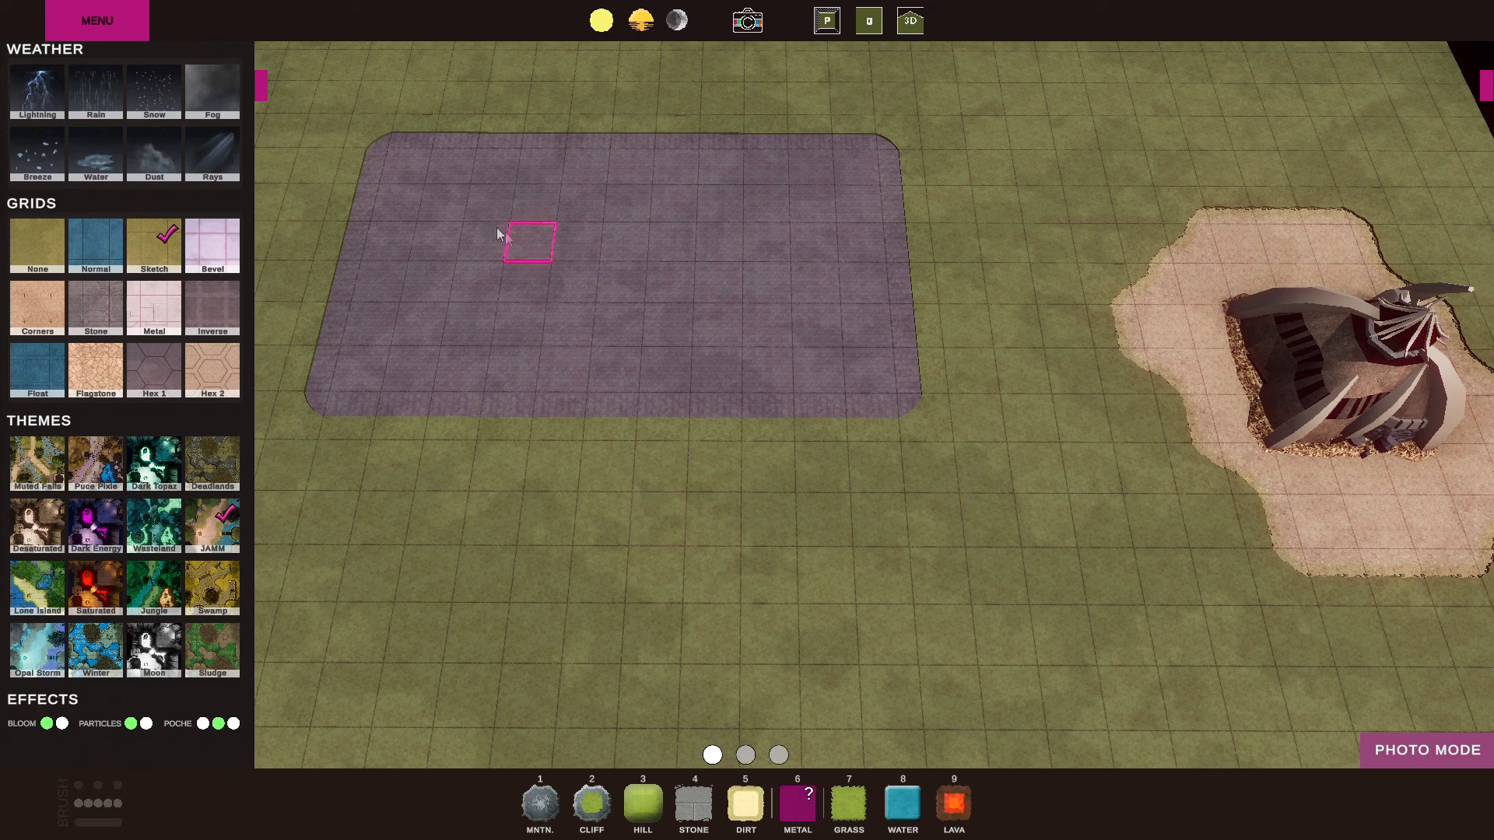
{"action": "mouse_move", "coordinate": [467, 250]}
{"action": "left_mouse_down"}
{"action": "mouse_move", "coordinate": [769, 244]}
{"action": "mouse_move", "coordinate": [488, 204]}
{"action": "left_mouse_up"}
{"action": "key", "text": "w"}
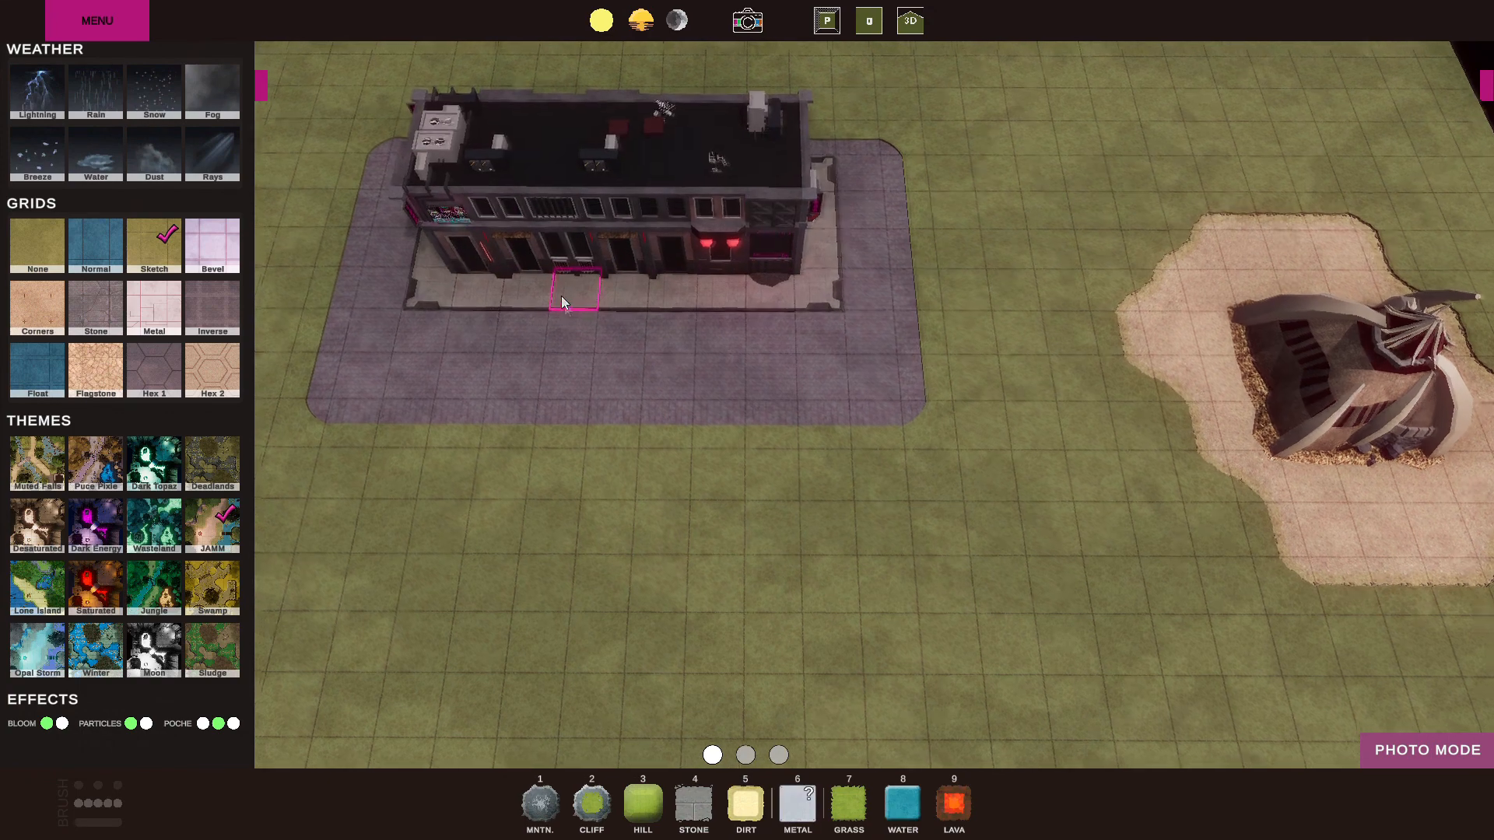
{"action": "key", "text": "a"}
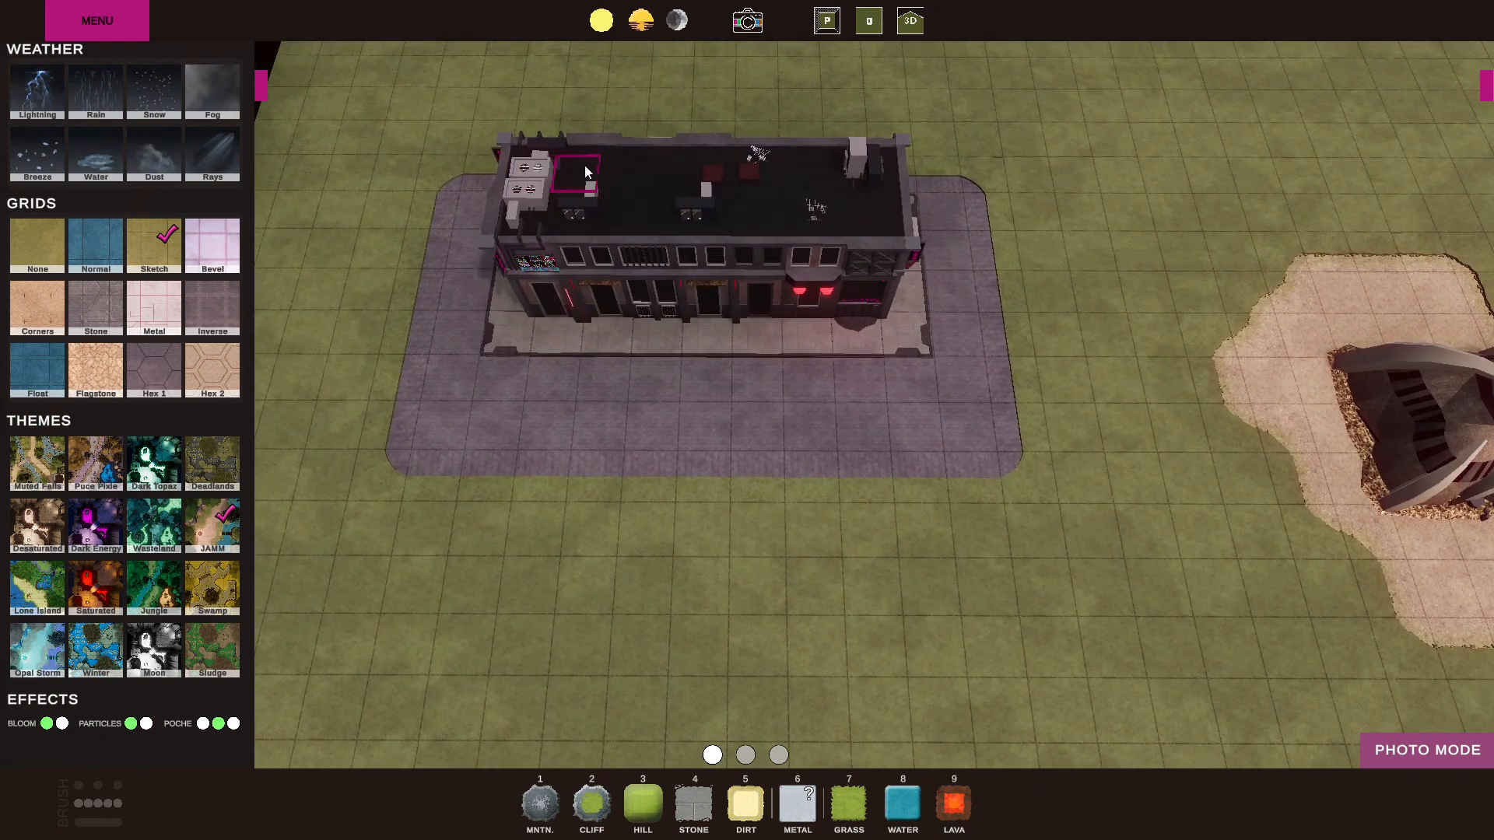
{"action": "key", "text": "s"}
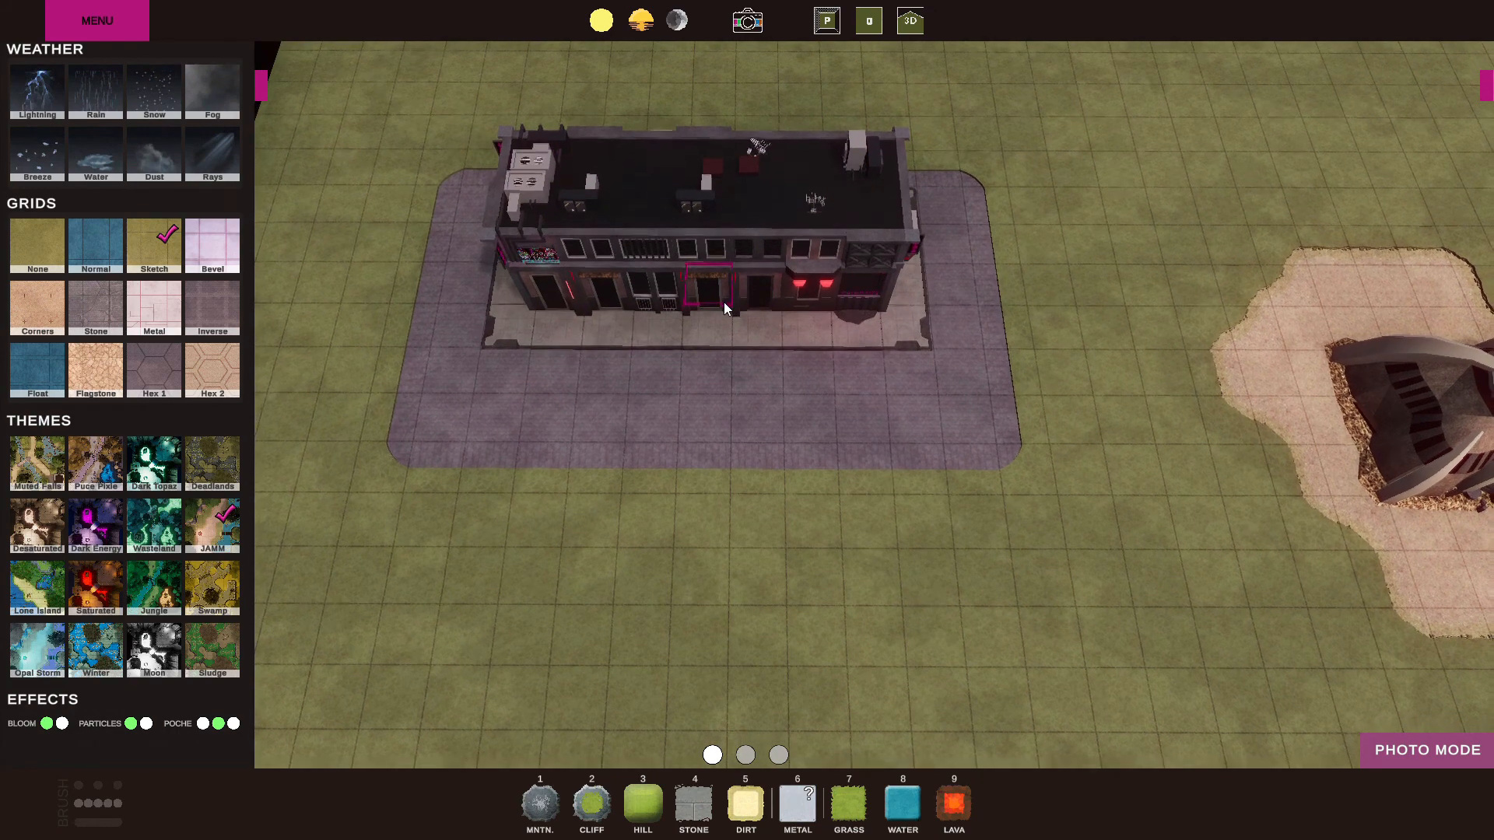
Paint a large Mountain area below the urban block and carve a sci-fi room into it with Metal.
{"action": "key", "text": "a"}
{"action": "key", "text": "s"}
{"action": "left_click", "coordinate": [540, 811]}
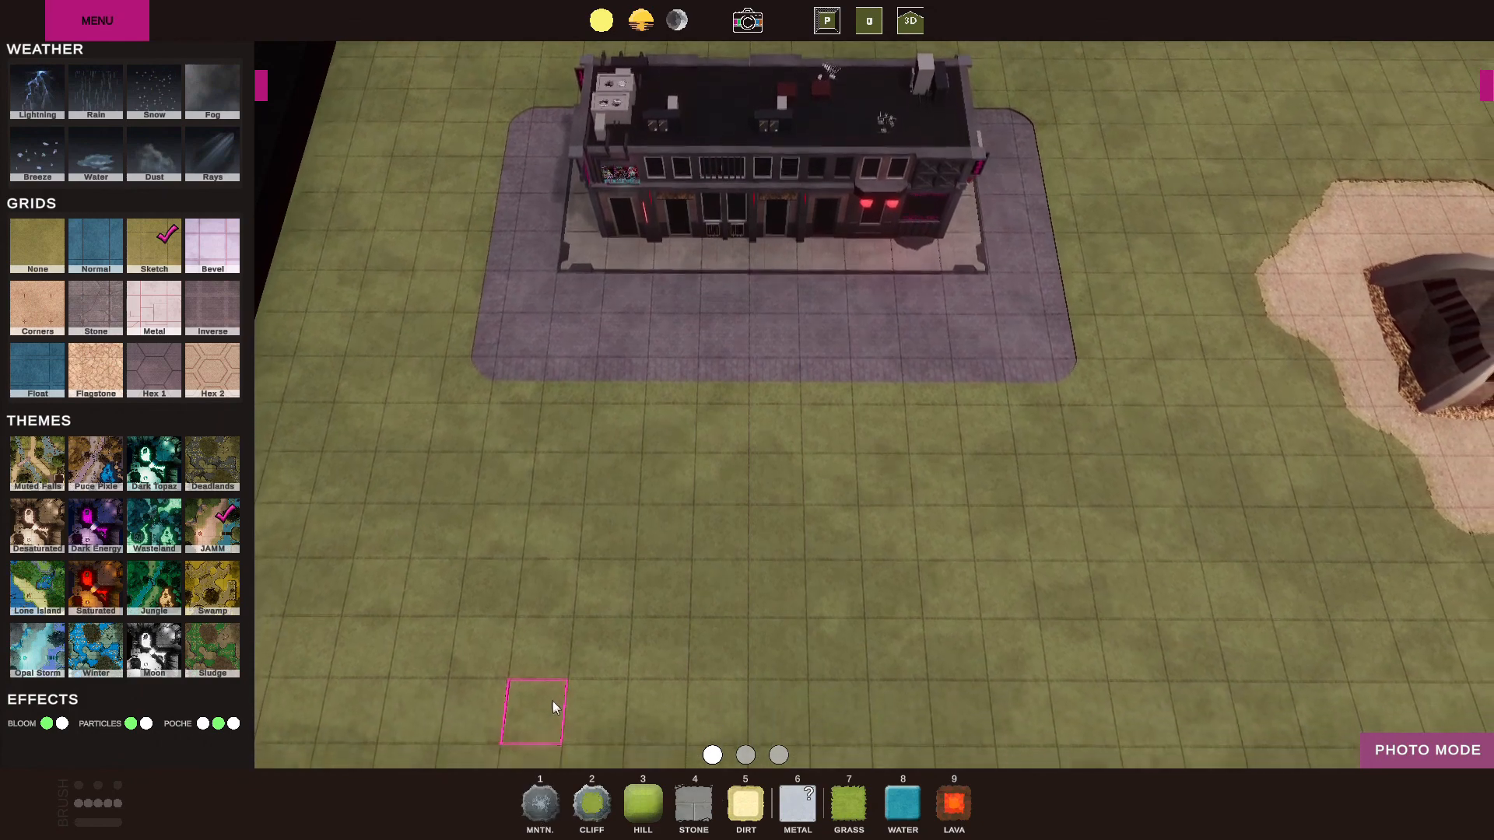
{"action": "key", "text": "s"}
{"action": "left_click", "coordinate": [543, 821]}
{"action": "mouse_move", "coordinate": [611, 642]}
{"action": "left_mouse_down"}
{"action": "mouse_move", "coordinate": [448, 595]}
{"action": "mouse_move", "coordinate": [675, 428]}
{"action": "mouse_move", "coordinate": [770, 613]}
{"action": "mouse_move", "coordinate": [563, 501]}
{"action": "mouse_move", "coordinate": [651, 403]}
{"action": "mouse_move", "coordinate": [773, 638]}
{"action": "mouse_move", "coordinate": [770, 580]}
{"action": "left_mouse_up"}
{"action": "left_click", "coordinate": [797, 805]}
{"action": "mouse_move", "coordinate": [753, 517]}
{"action": "left_mouse_down"}
{"action": "mouse_move", "coordinate": [570, 516]}
{"action": "mouse_move", "coordinate": [568, 572]}
{"action": "mouse_move", "coordinate": [657, 567]}
{"action": "left_mouse_up"}
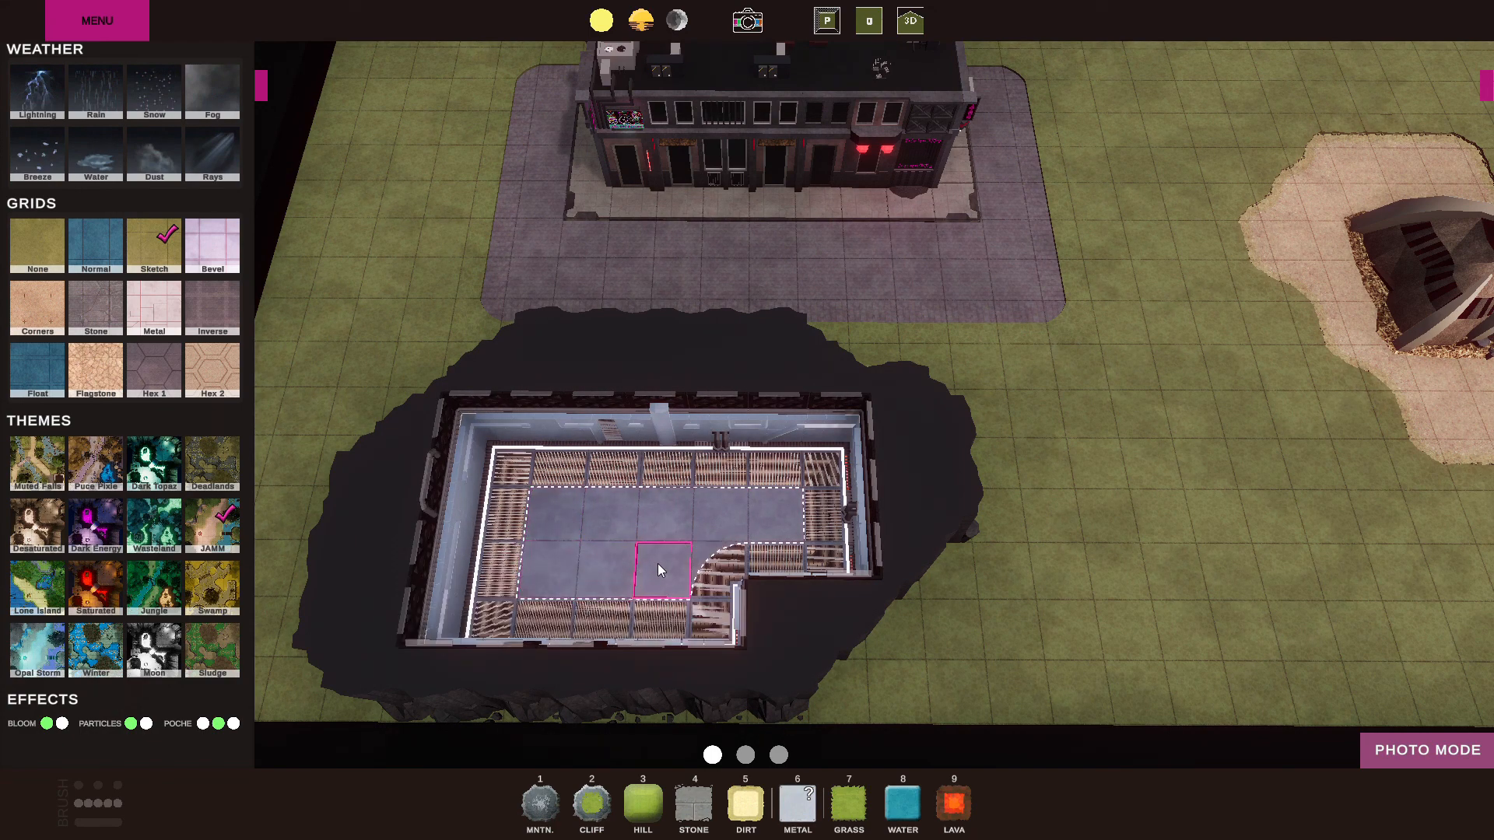
Extend the sci-fi room by carving an alcove into its far wall with one more Metal tile.
{"action": "middle_click_drag", "start_coordinate": [656, 562], "coordinate": [722, 584]}
{"action": "scroll", "coordinate": [726, 534], "scroll_direction": "up", "scroll_amount": 5}
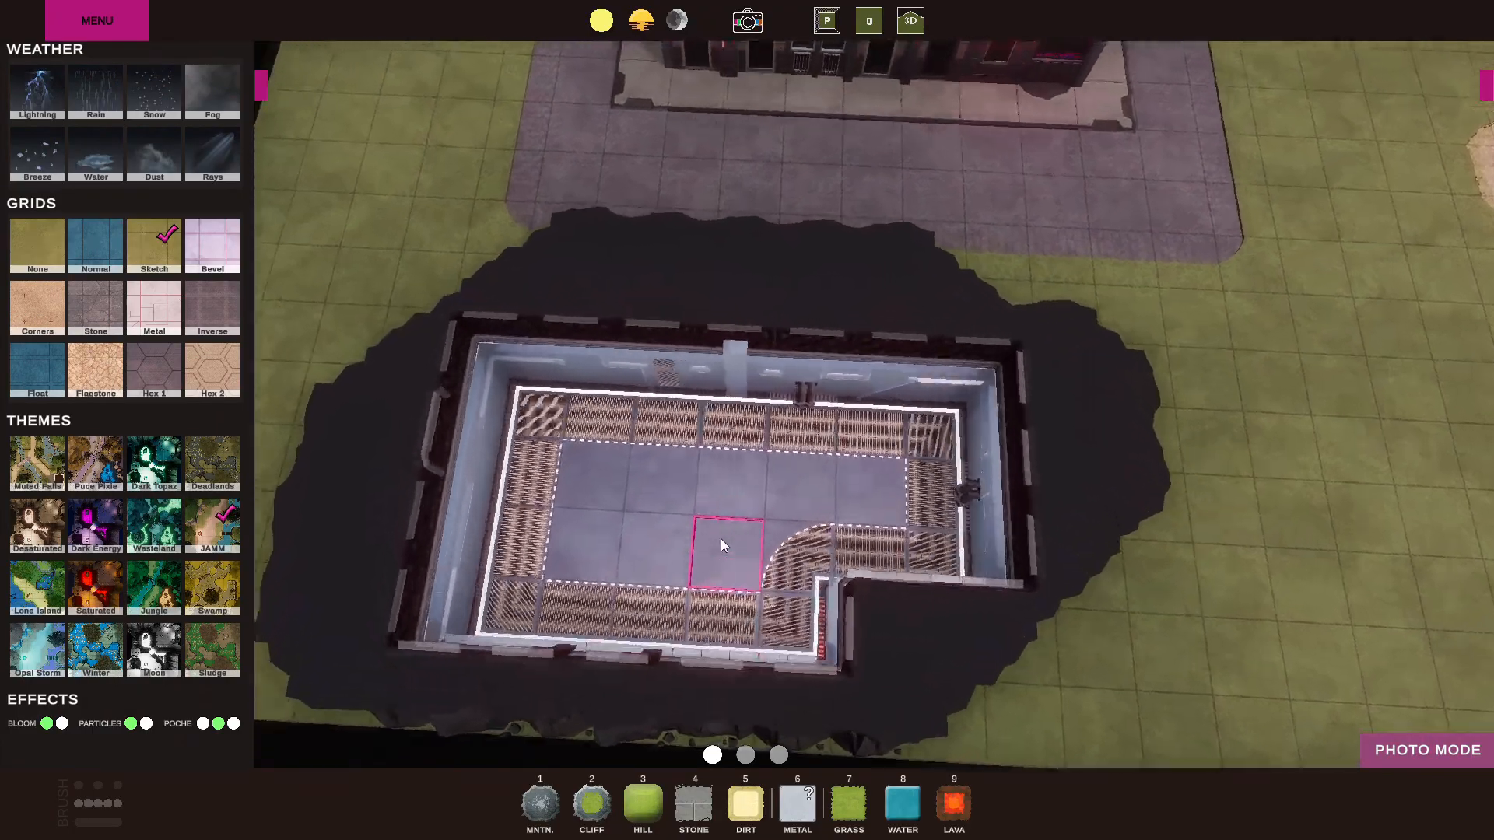
{"action": "scroll", "coordinate": [720, 538], "scroll_direction": "up", "scroll_amount": 5}
{"action": "middle_click_drag", "start_coordinate": [744, 537], "coordinate": [778, 493]}
{"action": "key", "text": "s"}
{"action": "key", "text": "s"}
{"action": "scroll", "coordinate": [968, 400], "scroll_direction": "down", "scroll_amount": 5}
{"action": "scroll", "coordinate": [782, 502], "scroll_direction": "down", "scroll_amount": 5}
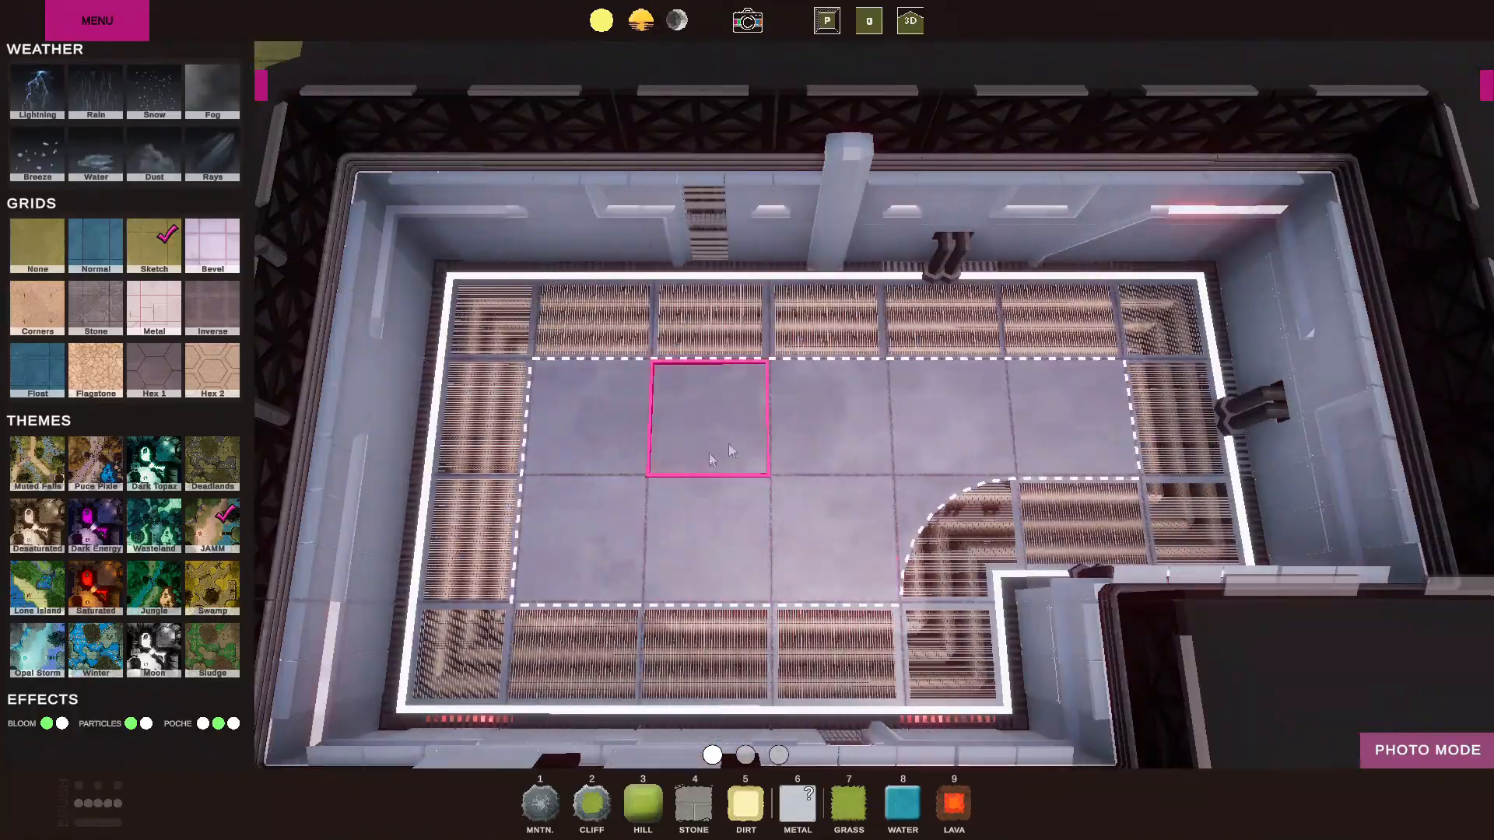
{"action": "key", "text": "s"}
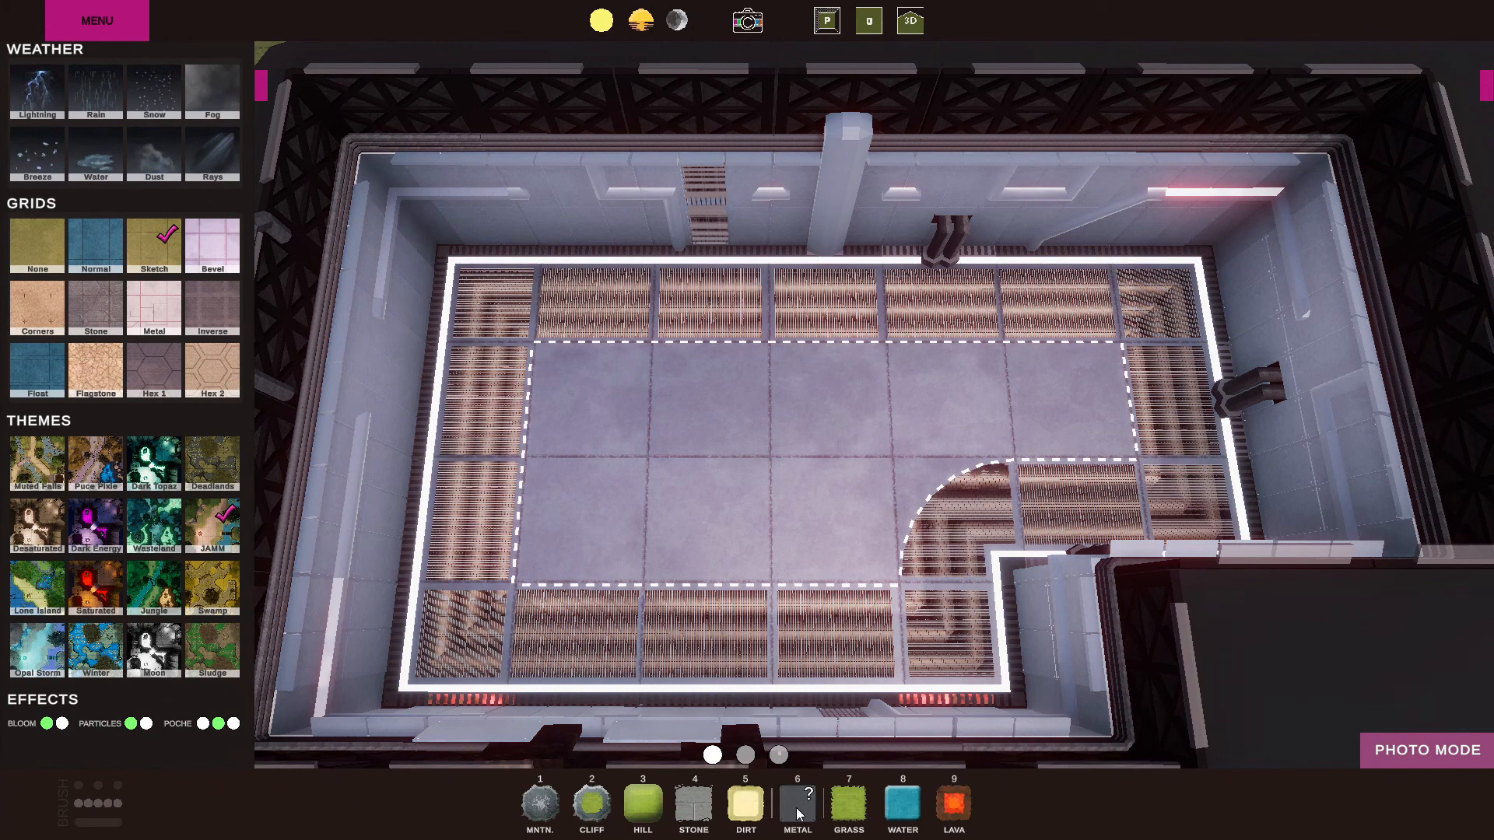
{"action": "left_click", "coordinate": [708, 335]}
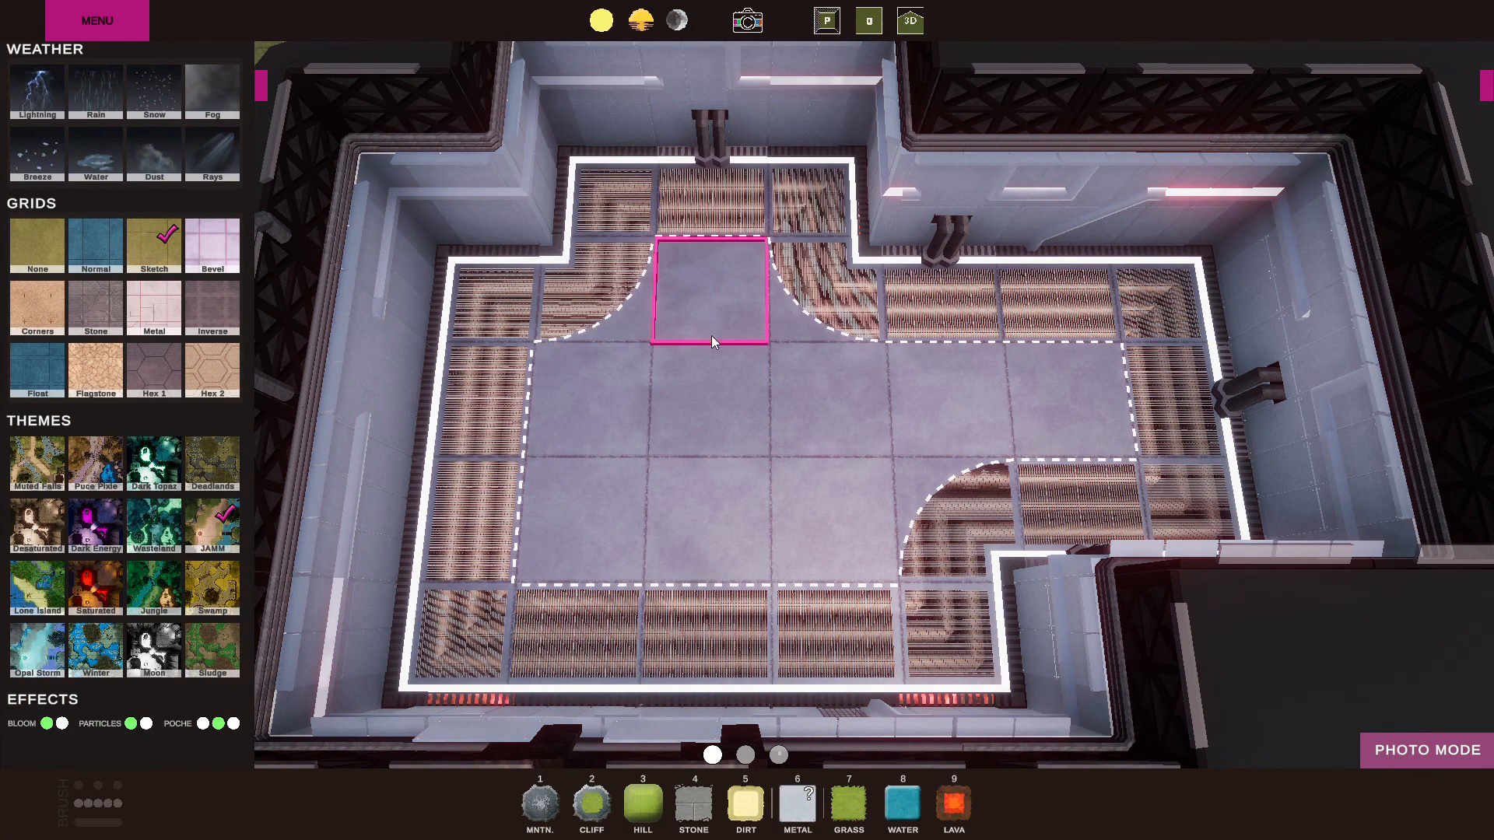
Place a straight interior wall across the middle of the sci-fi room.
{"action": "left_click", "coordinate": [778, 755]}
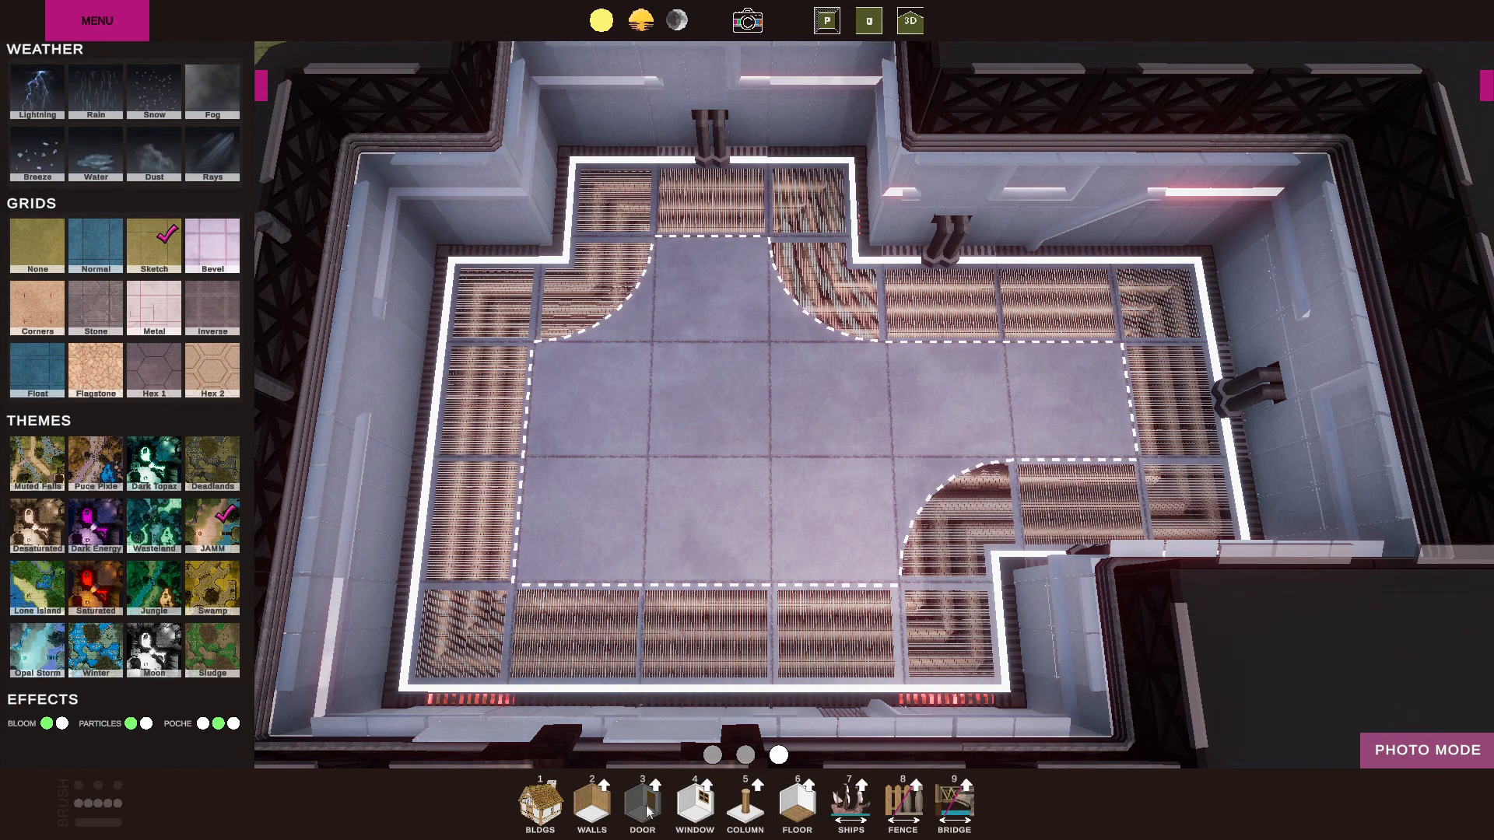
{"action": "left_click", "coordinate": [606, 794]}
{"action": "left_click_drag", "start_coordinate": [623, 424], "coordinate": [1097, 416]}
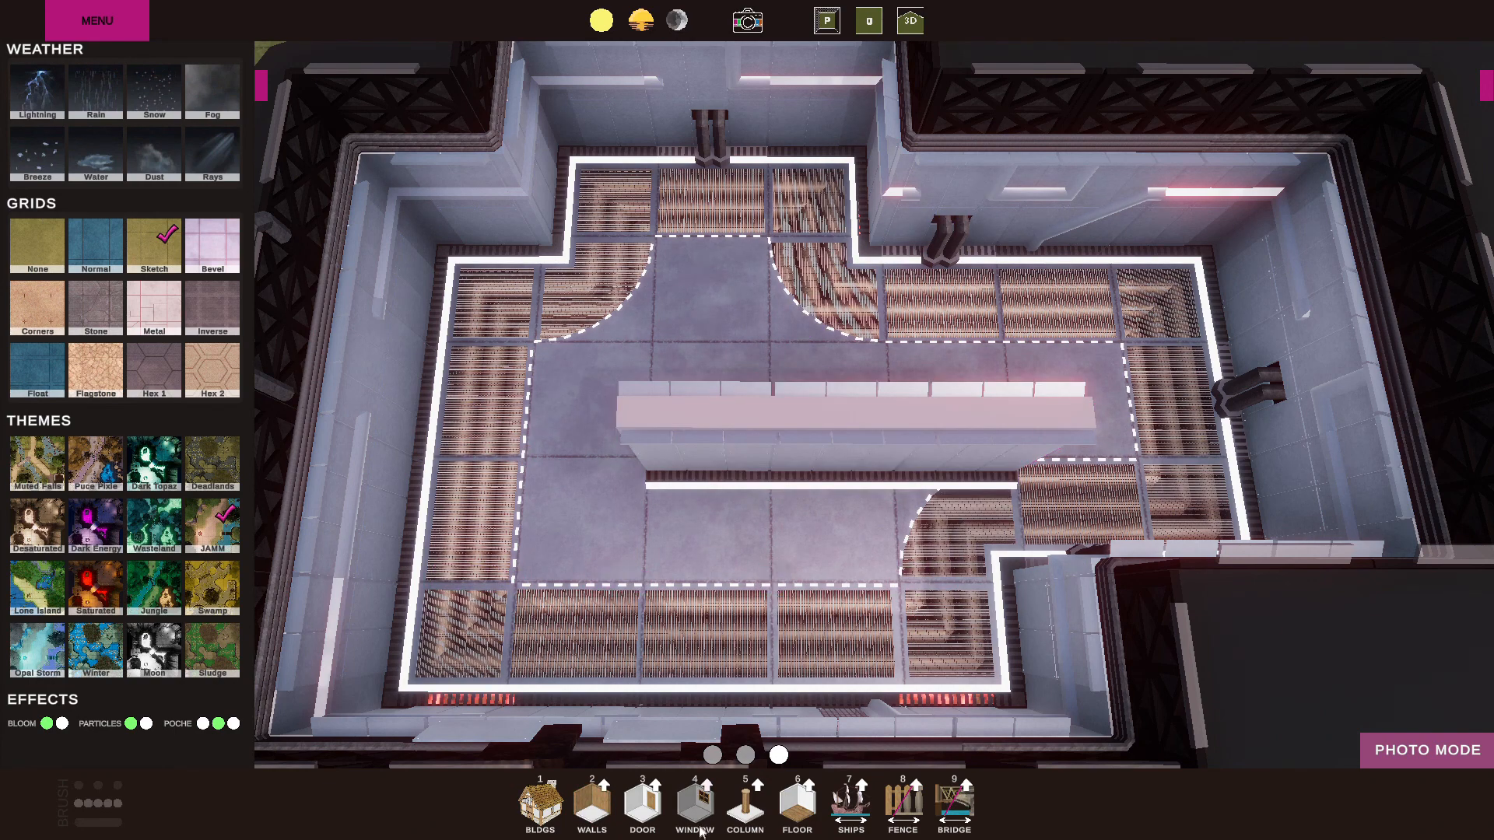
Add a door in the centre of the interior wall and a window on each side of it.
{"action": "left_click", "coordinate": [643, 801]}
{"action": "left_click", "coordinate": [805, 465]}
{"action": "left_click", "coordinate": [694, 801]}
{"action": "left_click", "coordinate": [736, 471]}
{"action": "key", "text": "4"}
{"action": "left_click", "coordinate": [953, 446]}
Lay a three-by-two block of floor tiles in front of the interior wall's door.
{"action": "key", "text": "s"}
{"action": "key", "text": "d"}
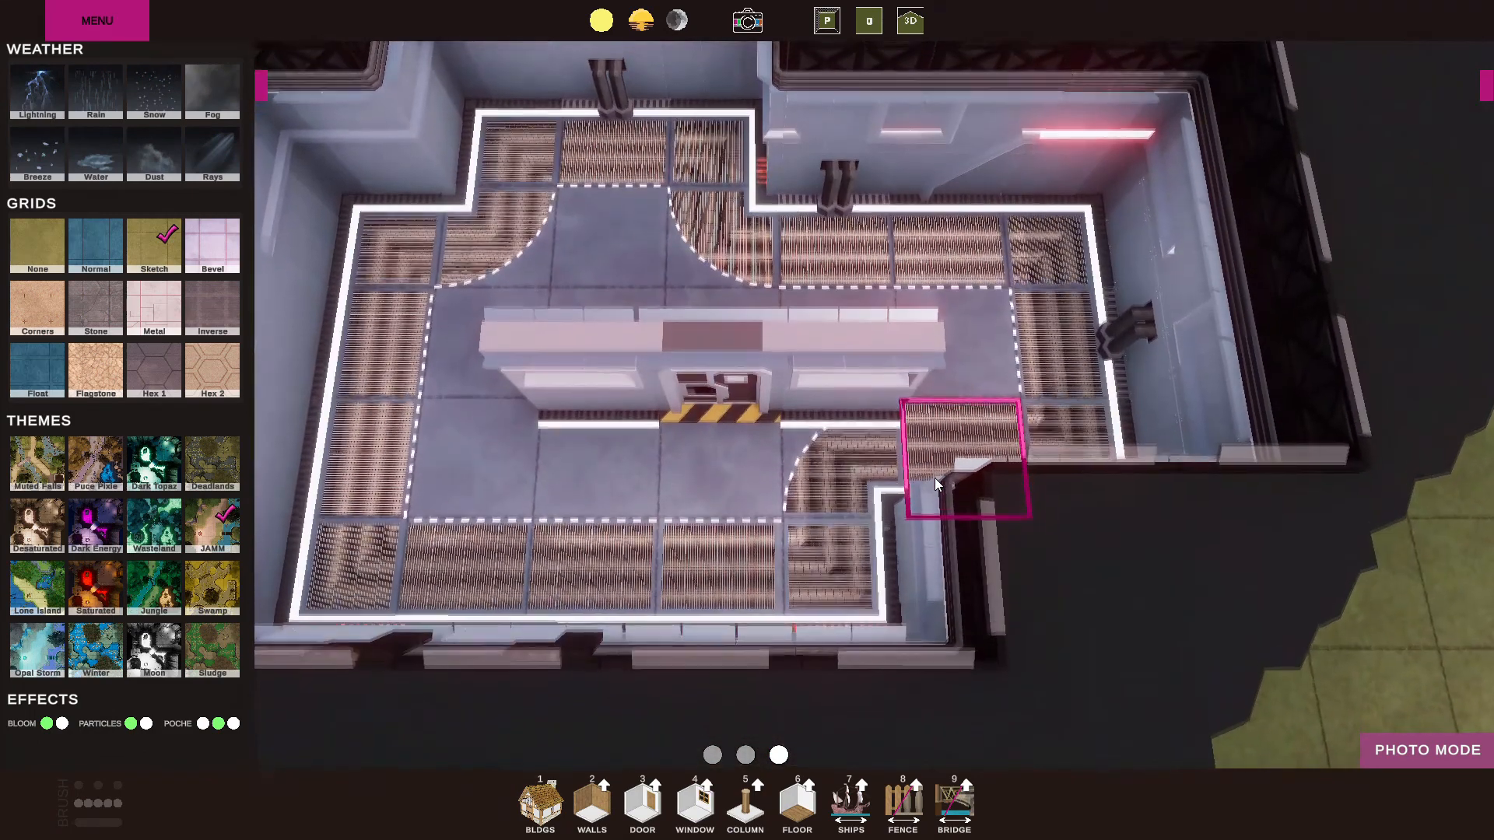
{"action": "left_click", "coordinate": [800, 809]}
{"action": "mouse_move", "coordinate": [821, 576]}
{"action": "left_mouse_down"}
{"action": "mouse_move", "coordinate": [562, 557]}
{"action": "mouse_move", "coordinate": [785, 524]}
{"action": "left_mouse_up"}
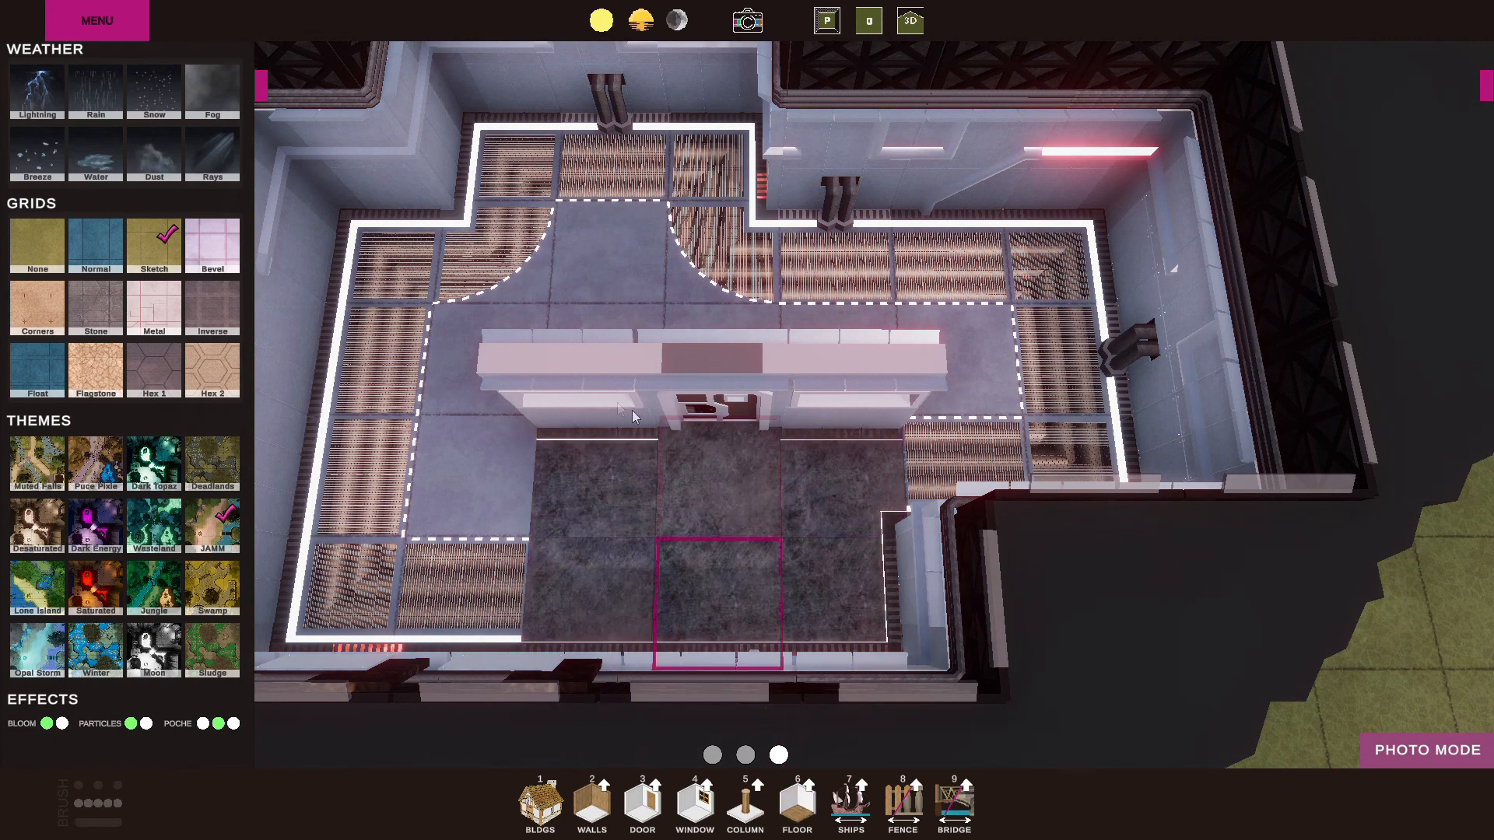
Return to the top-down plan view of the whole map and switch back to the terrain brushes.
{"action": "key", "text": "d"}
{"action": "key", "text": "w"}
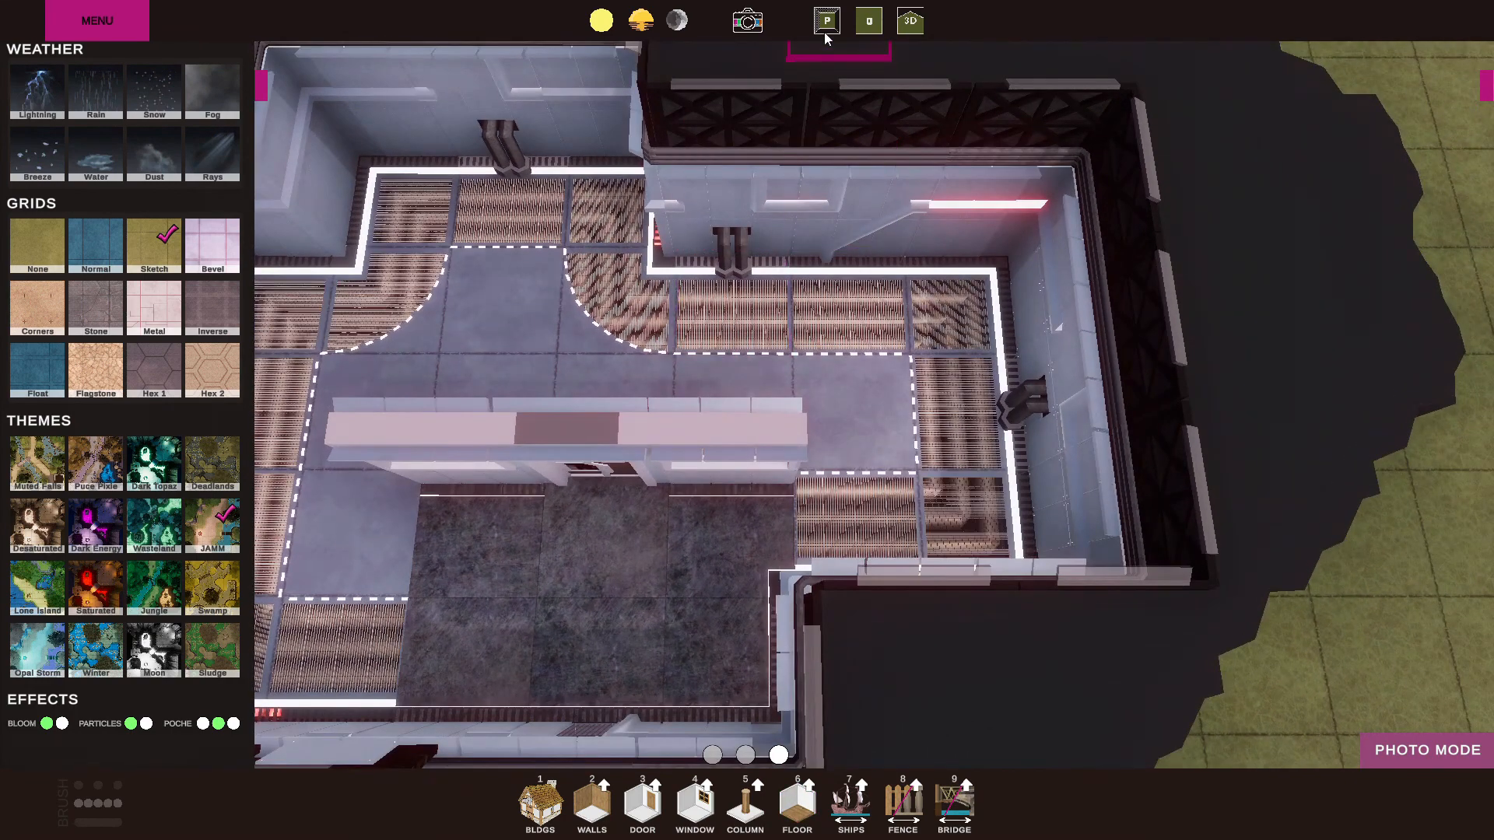
{"action": "left_click", "coordinate": [825, 30]}
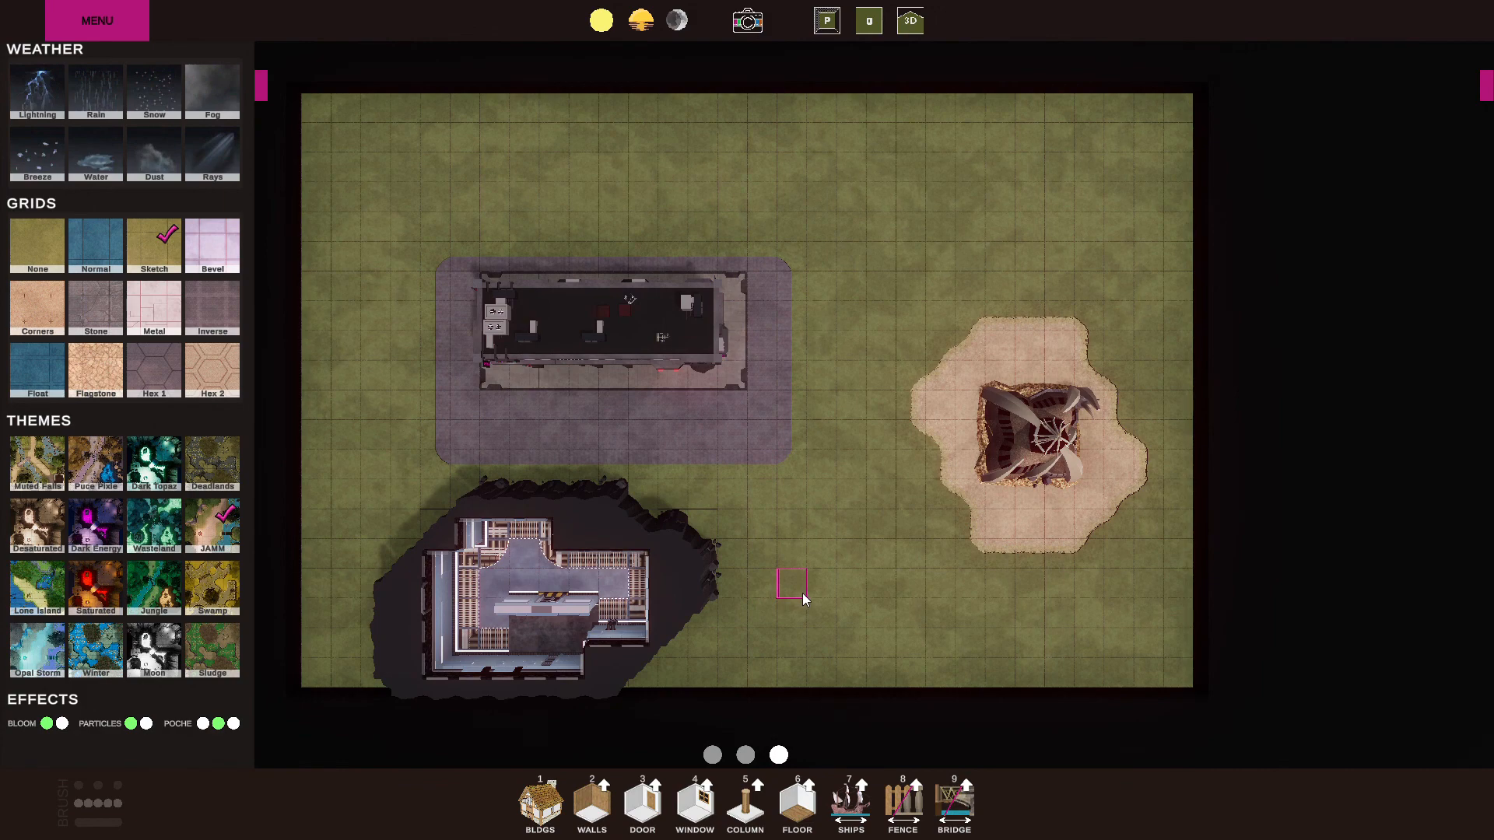
{"action": "left_click", "coordinate": [712, 755]}
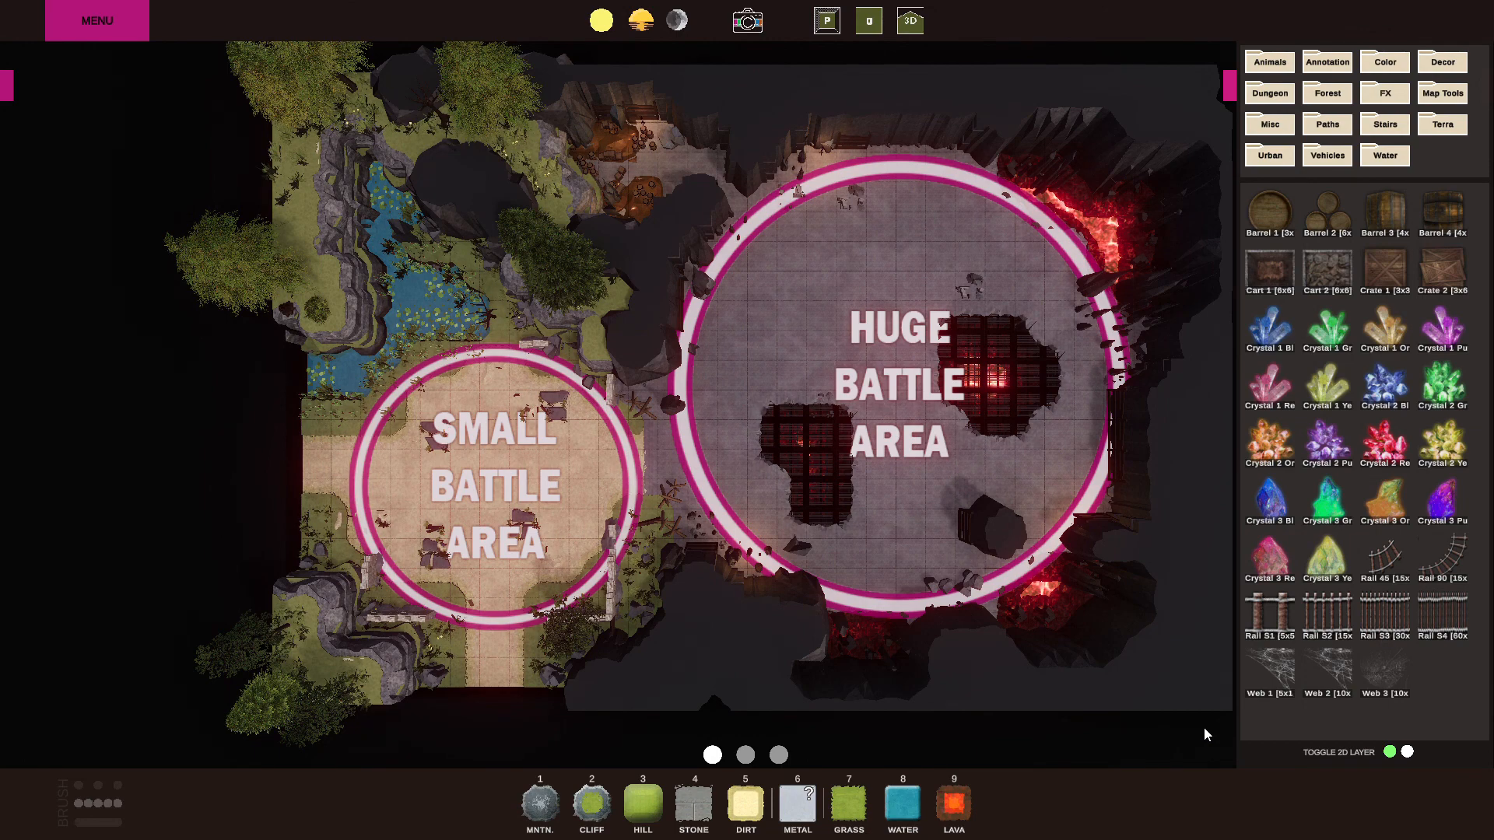
Show the Map Tools assets, then turn the battle-area map's 2D layer off and back on.
{"action": "left_click", "coordinate": [1443, 93]}
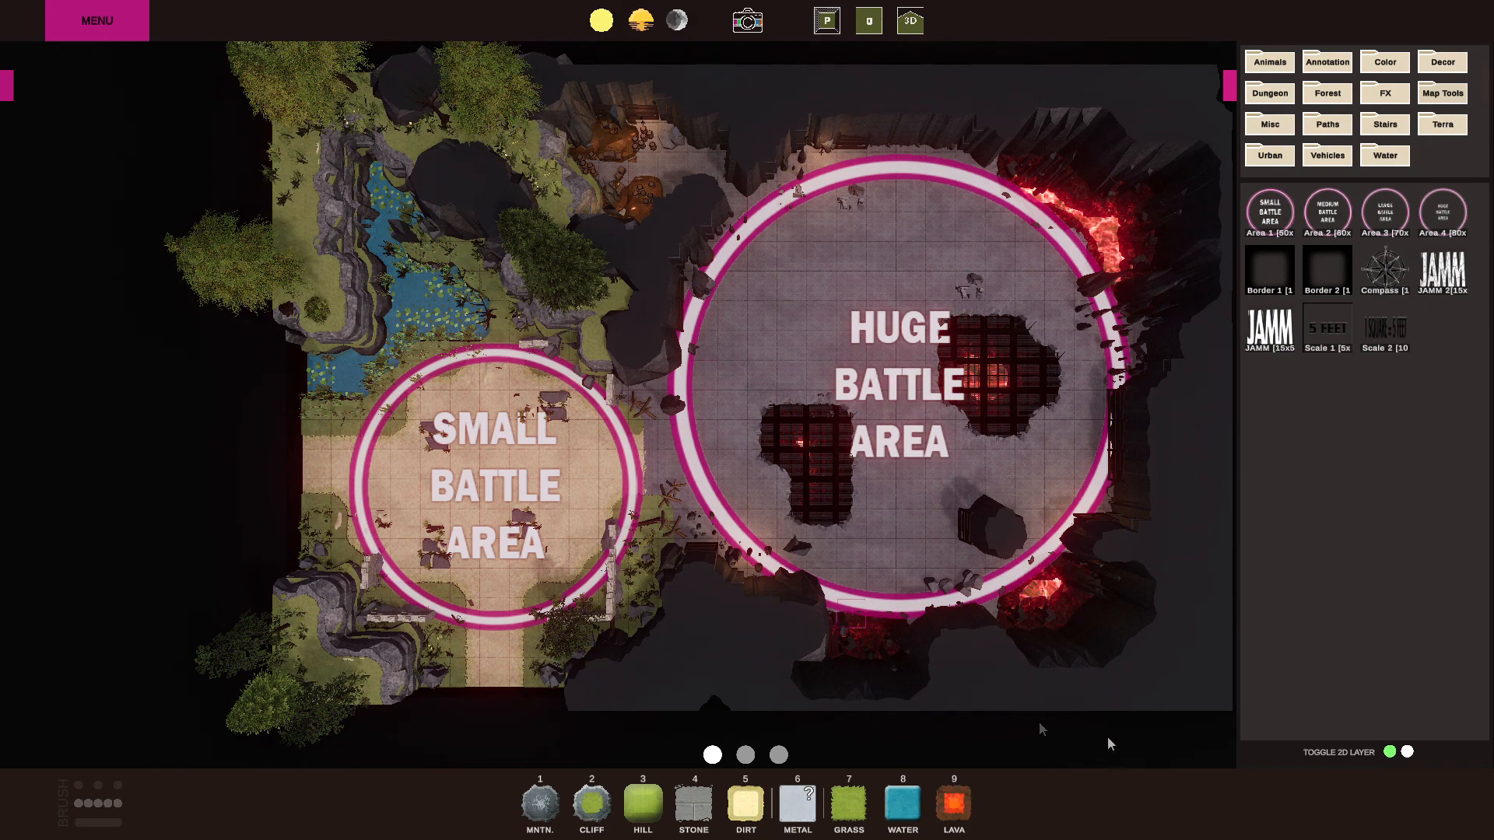
{"action": "left_click", "coordinate": [1407, 752]}
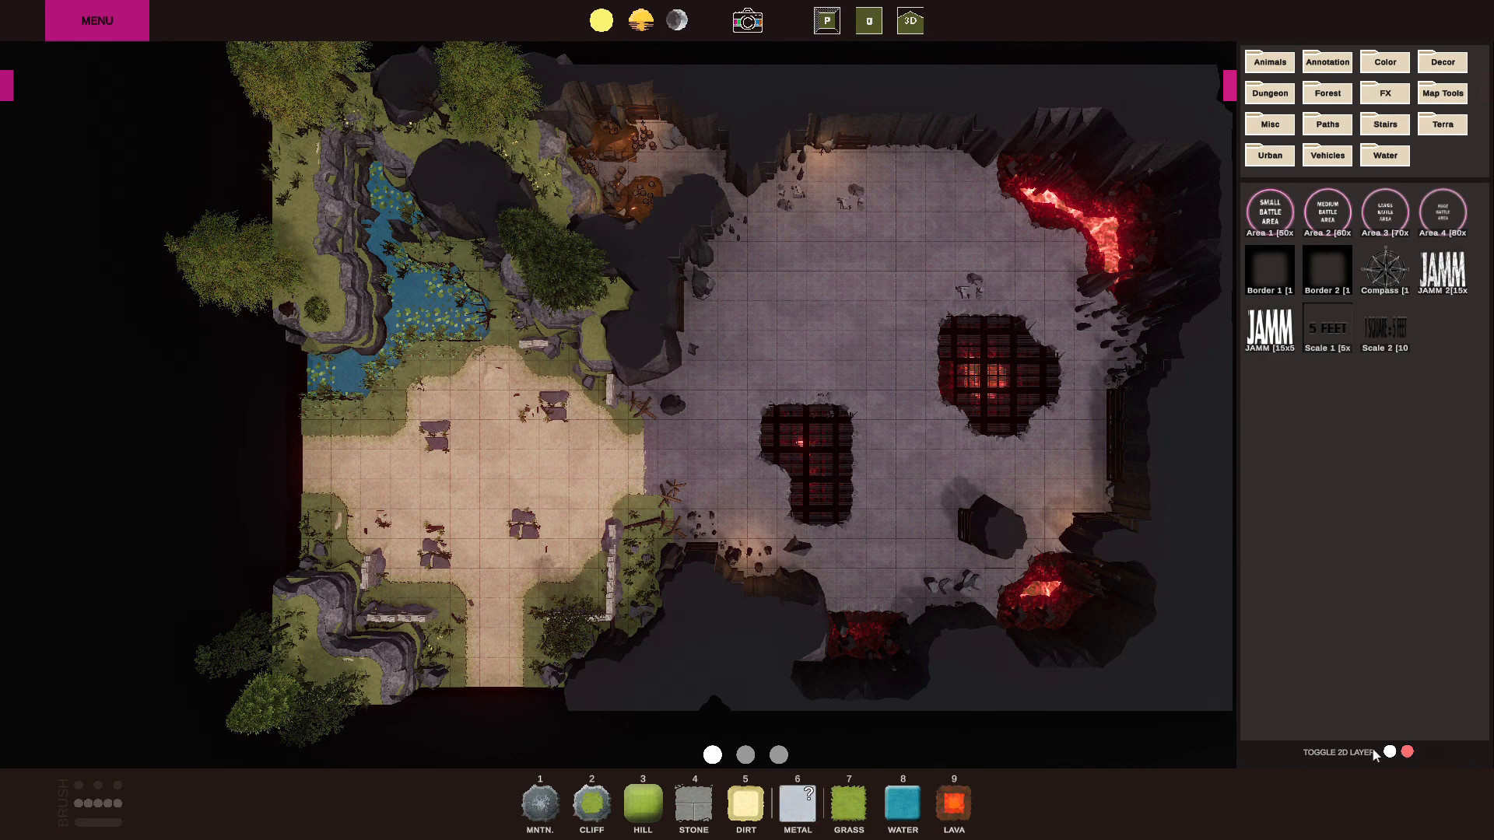
{"action": "left_click", "coordinate": [1390, 752]}
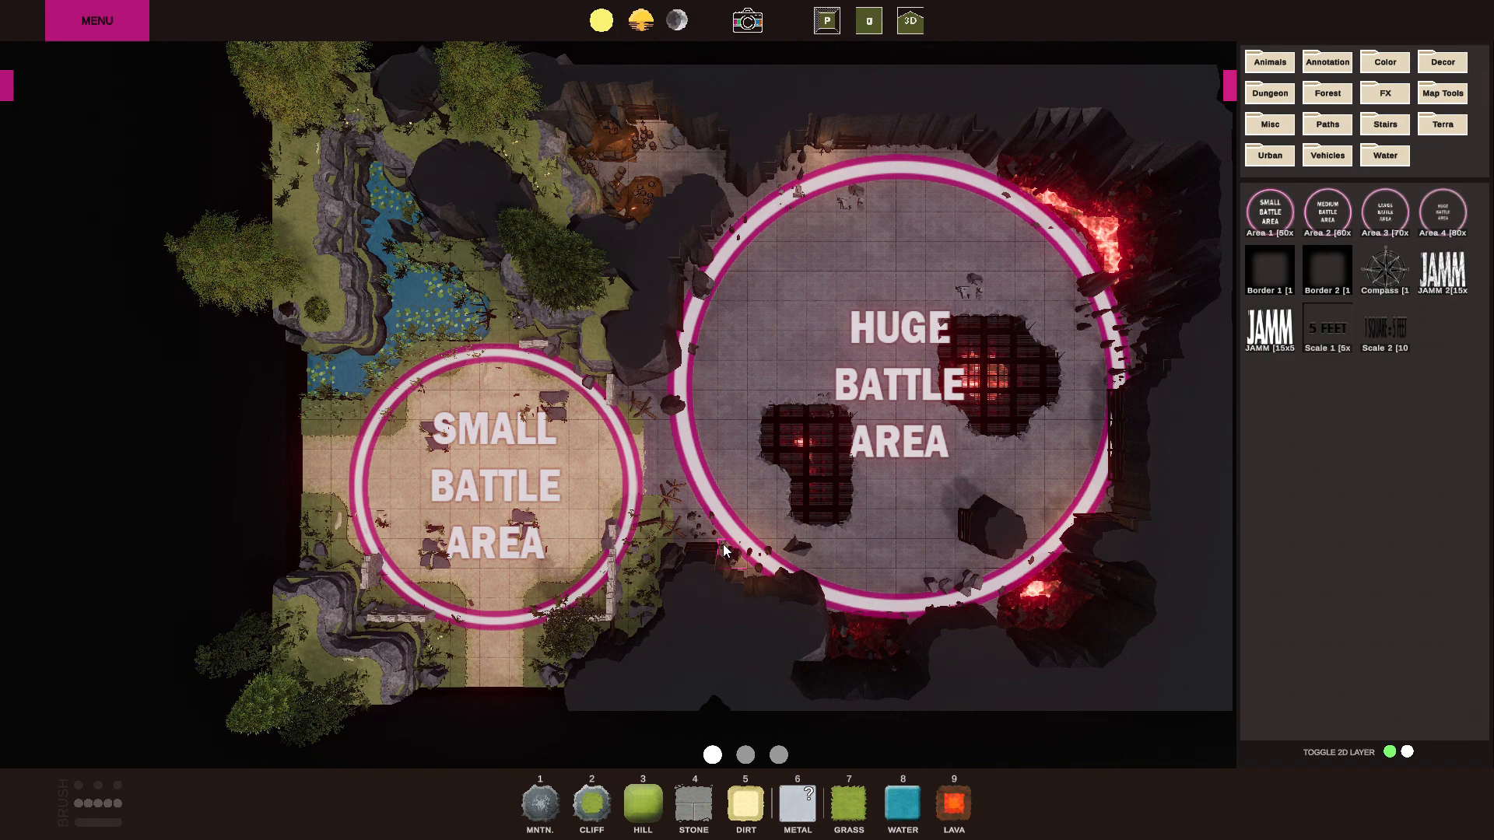
{"action": "left_click", "coordinate": [1230, 85]}
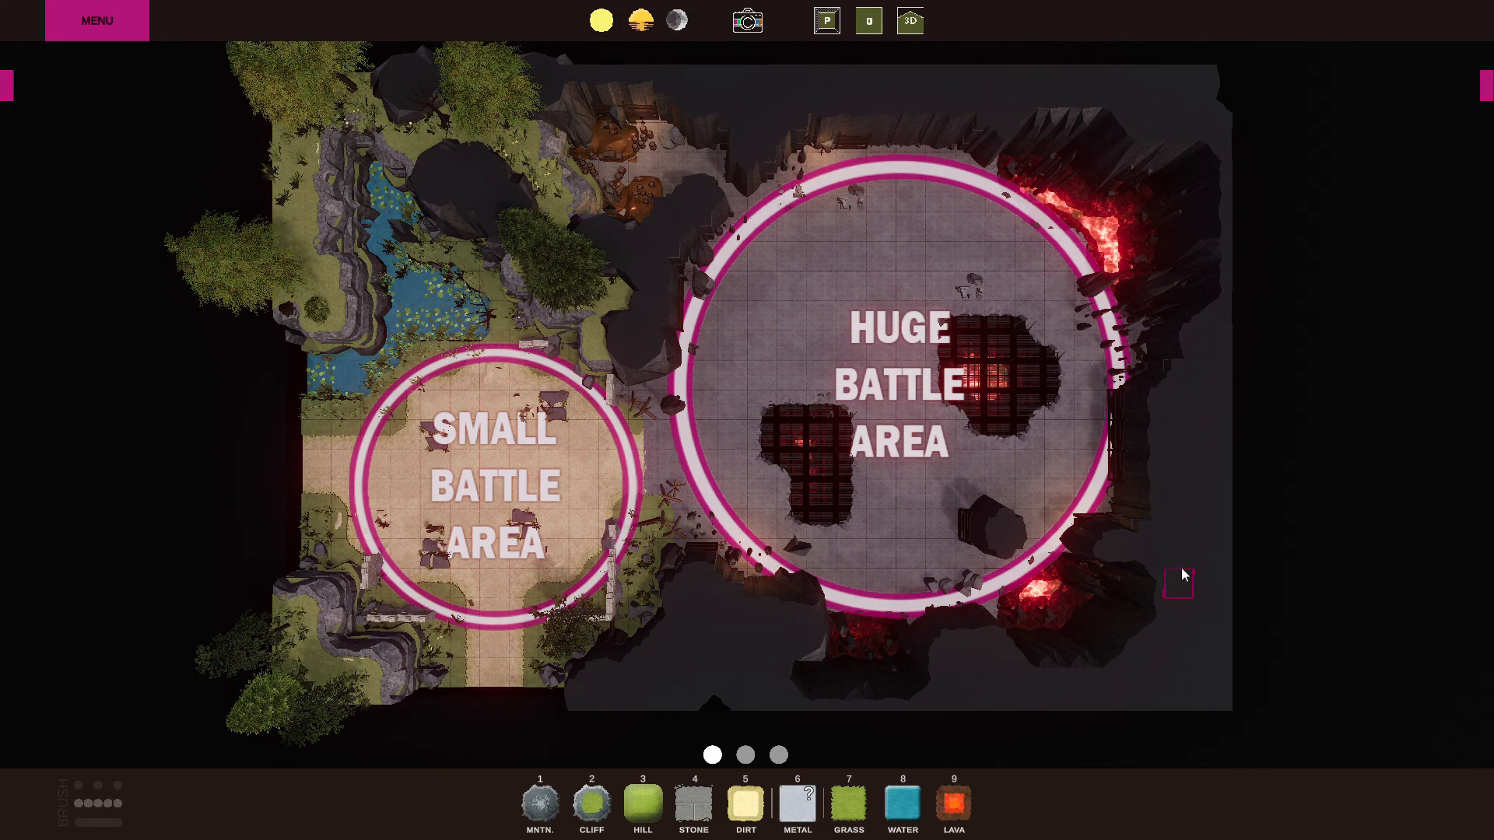